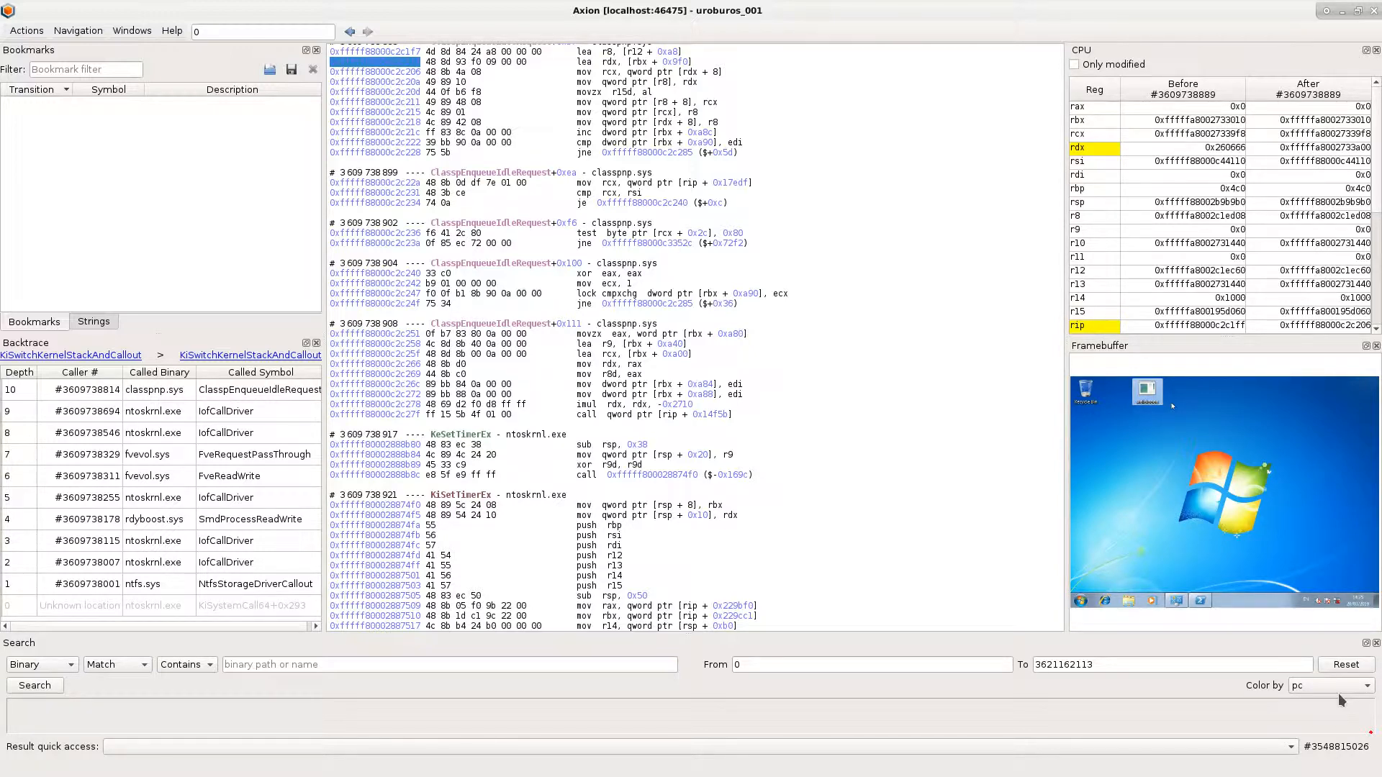
key(alt+Tab)
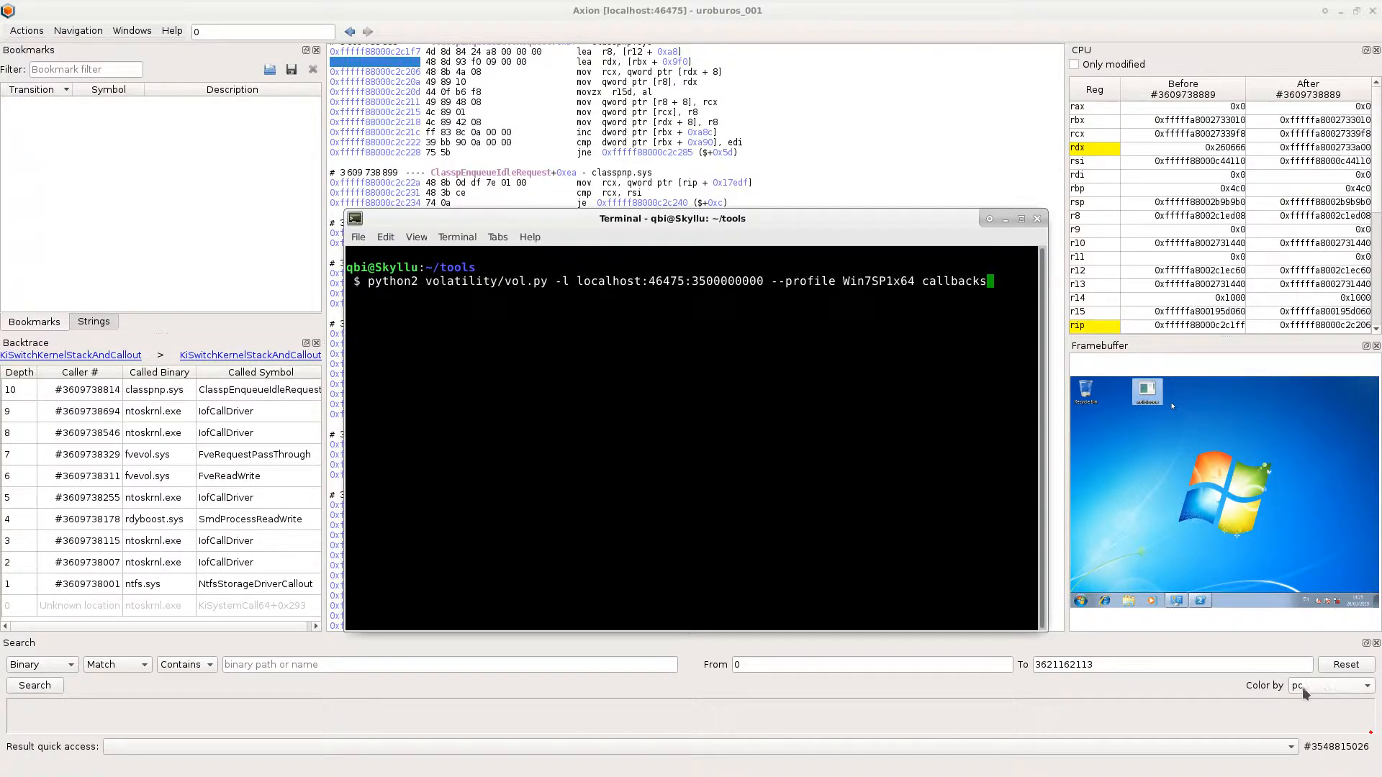
double_click(939, 283)
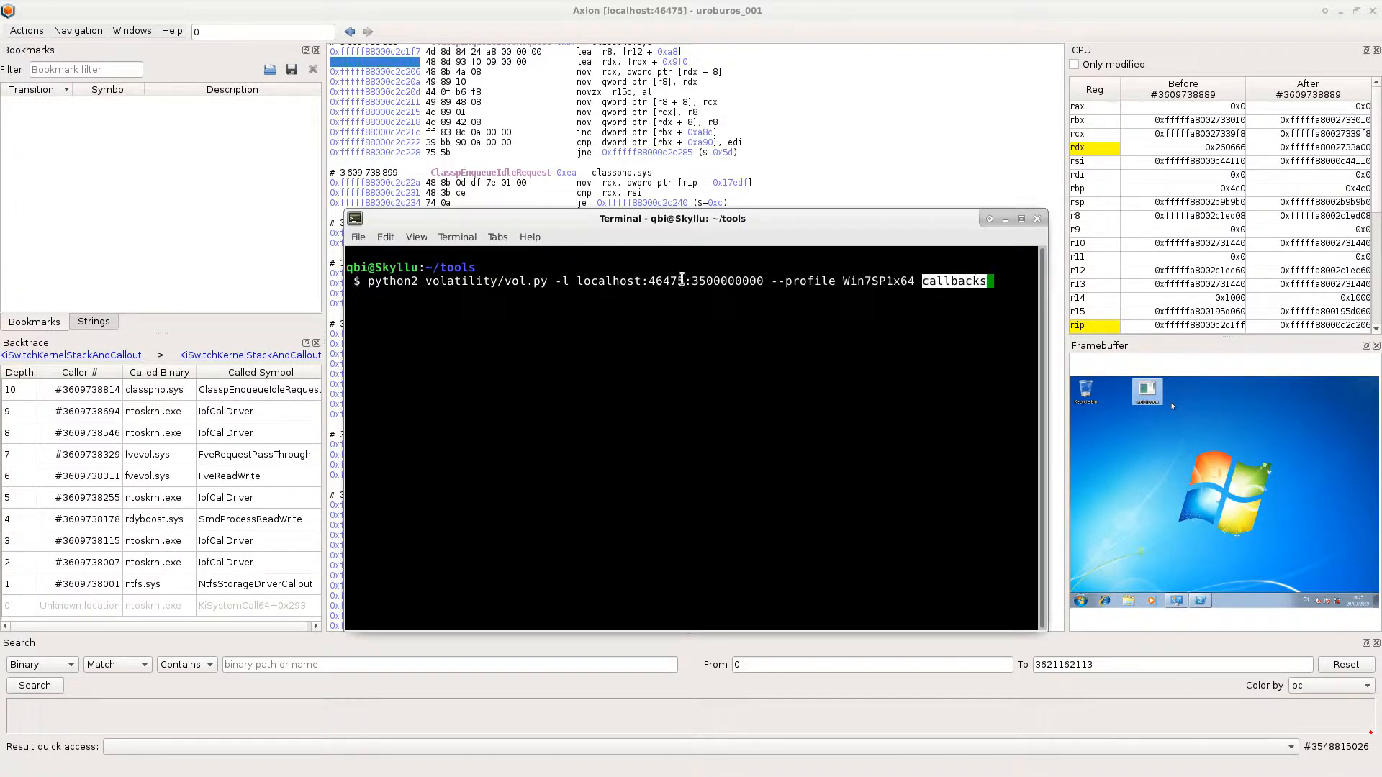
drag(691, 280, 757, 279)
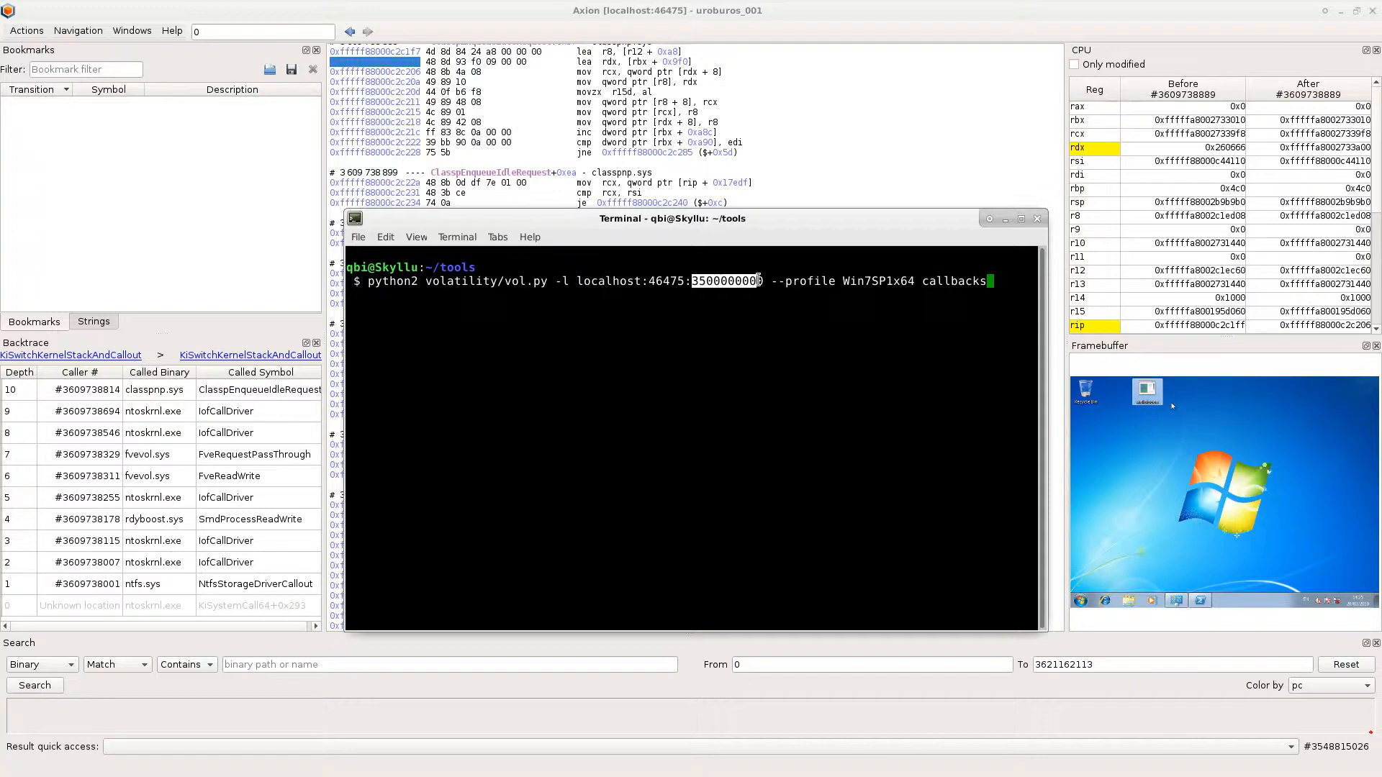
key(Return)
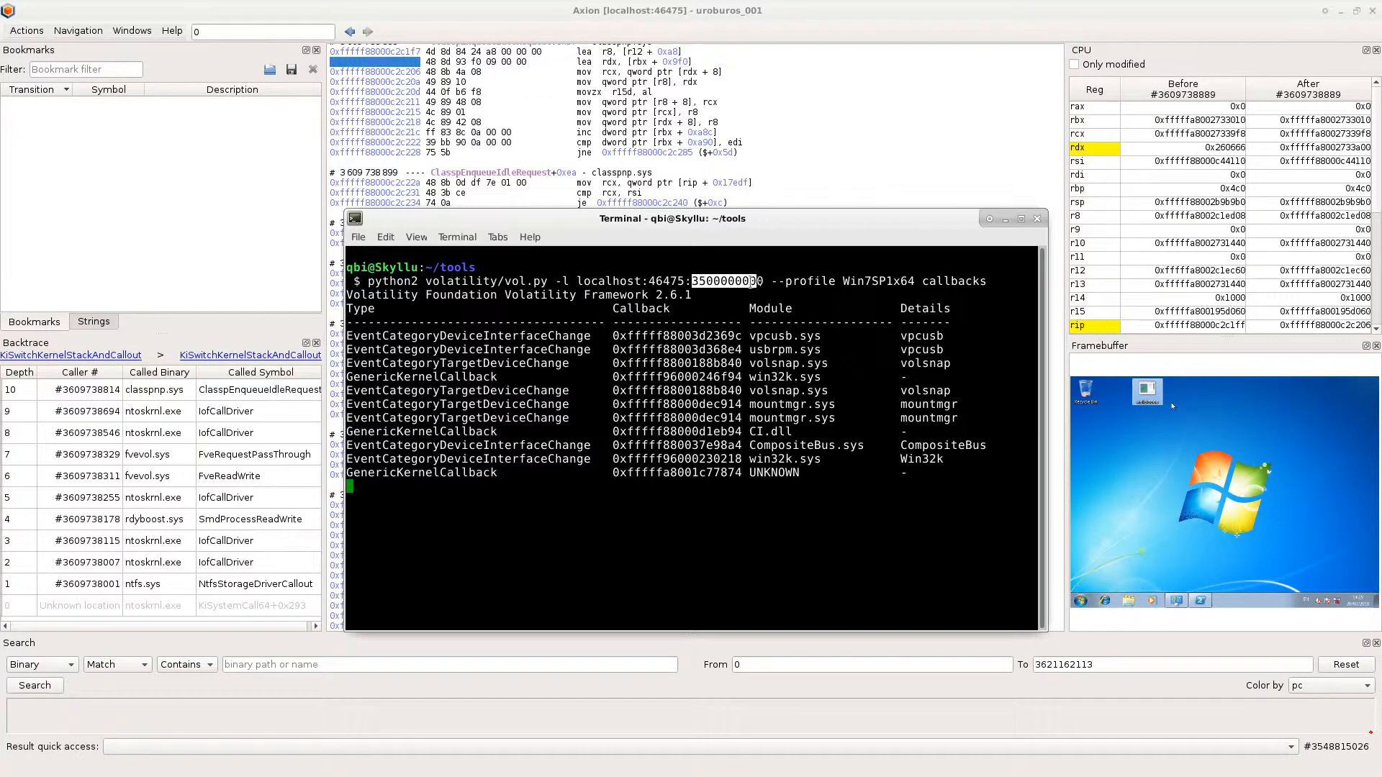
- Interrupt the callback scan and select the callback address of the GenericKernelCallback entry whose module is UNKNOWN
drag(350, 475, 503, 477)
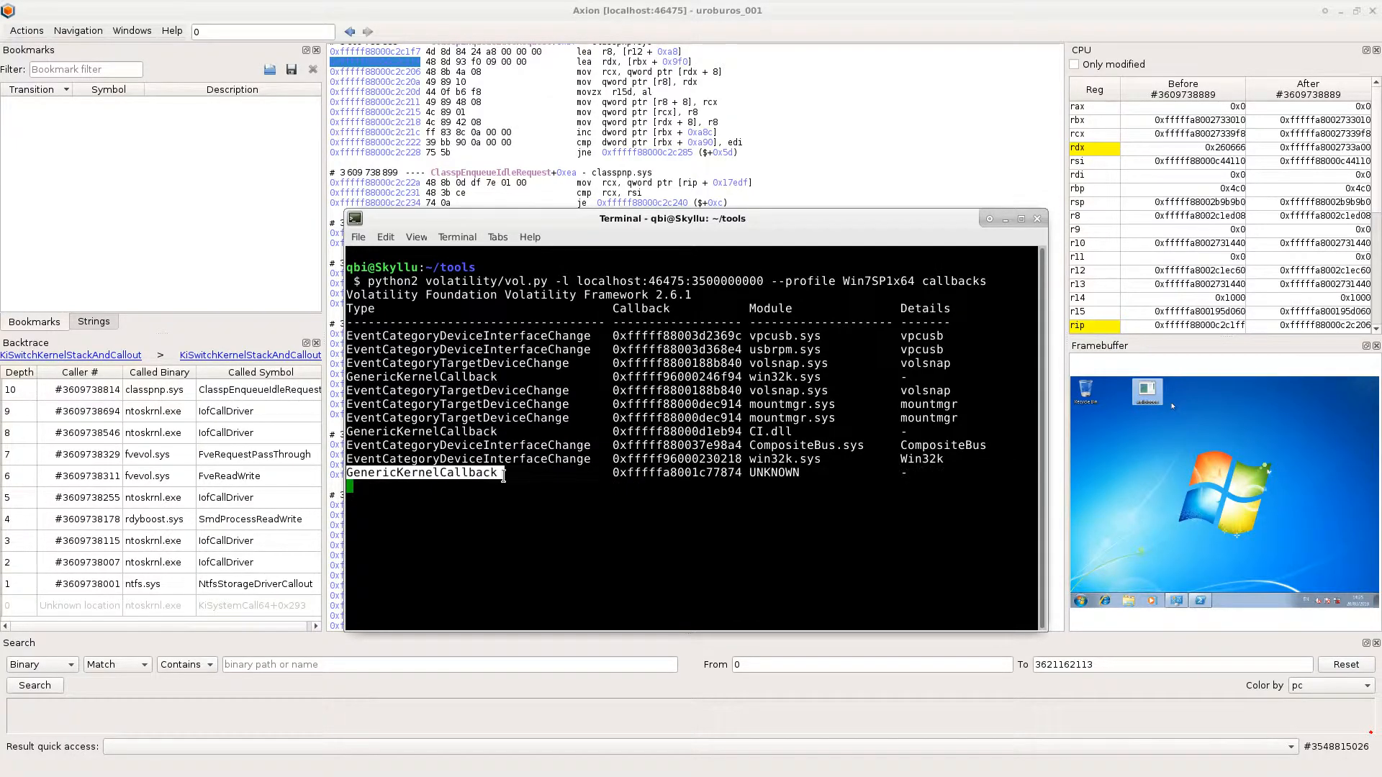
double_click(778, 473)
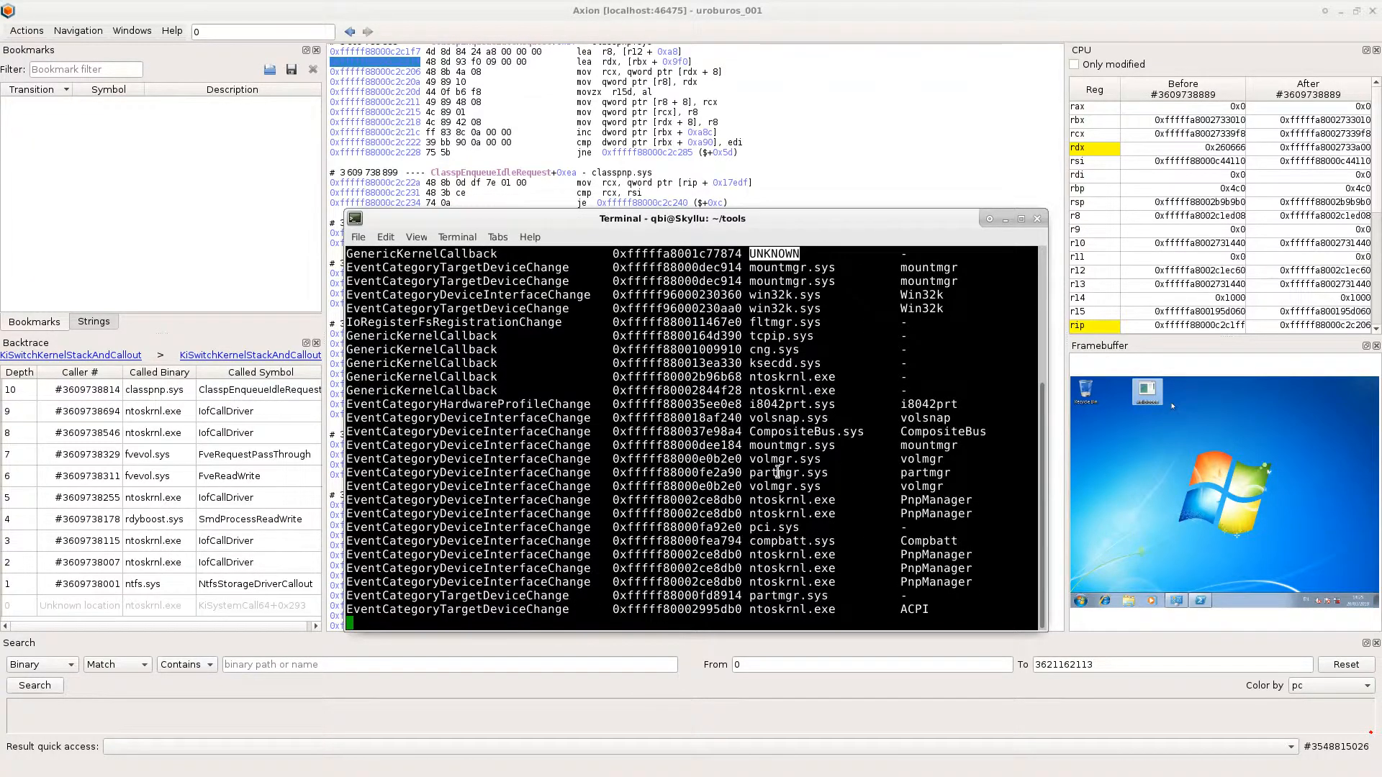
key(ctrl+c)
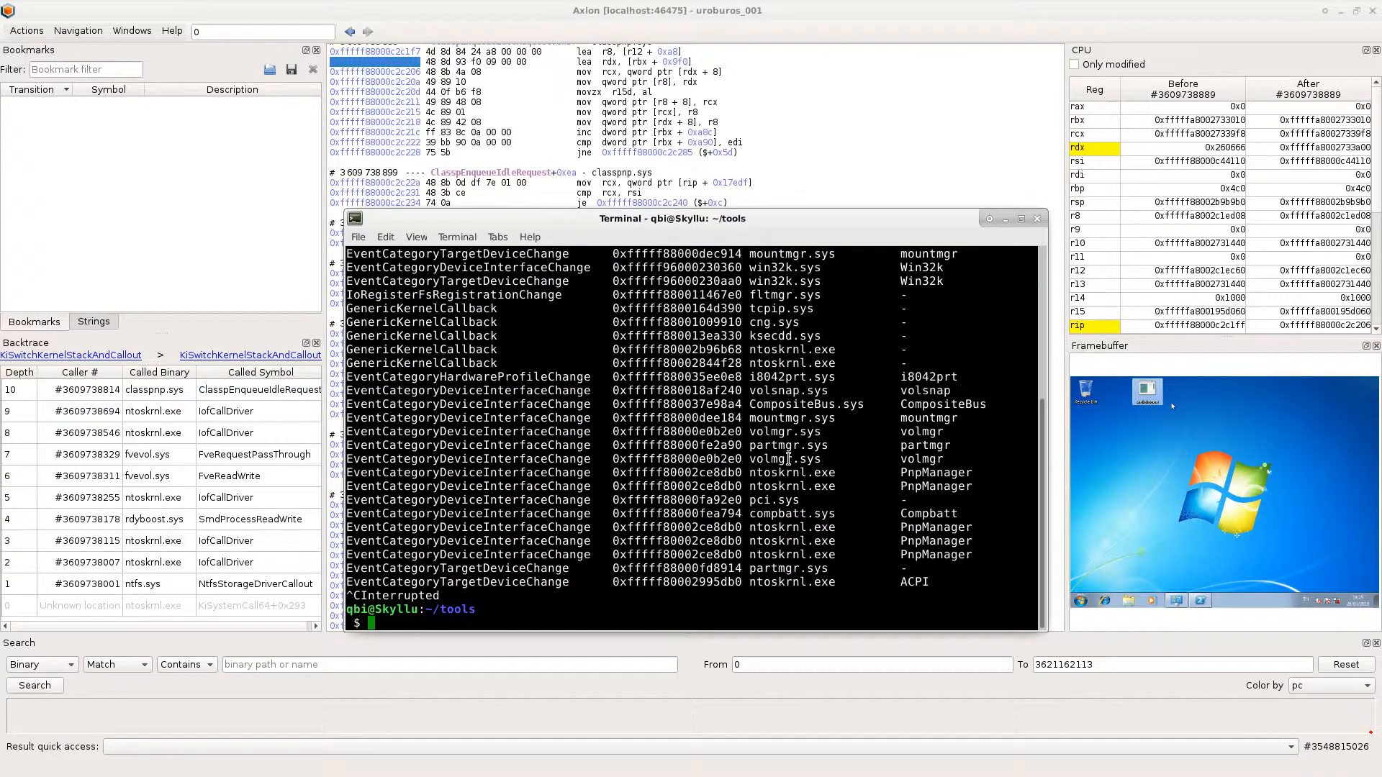
scroll(788, 458, up, 5)
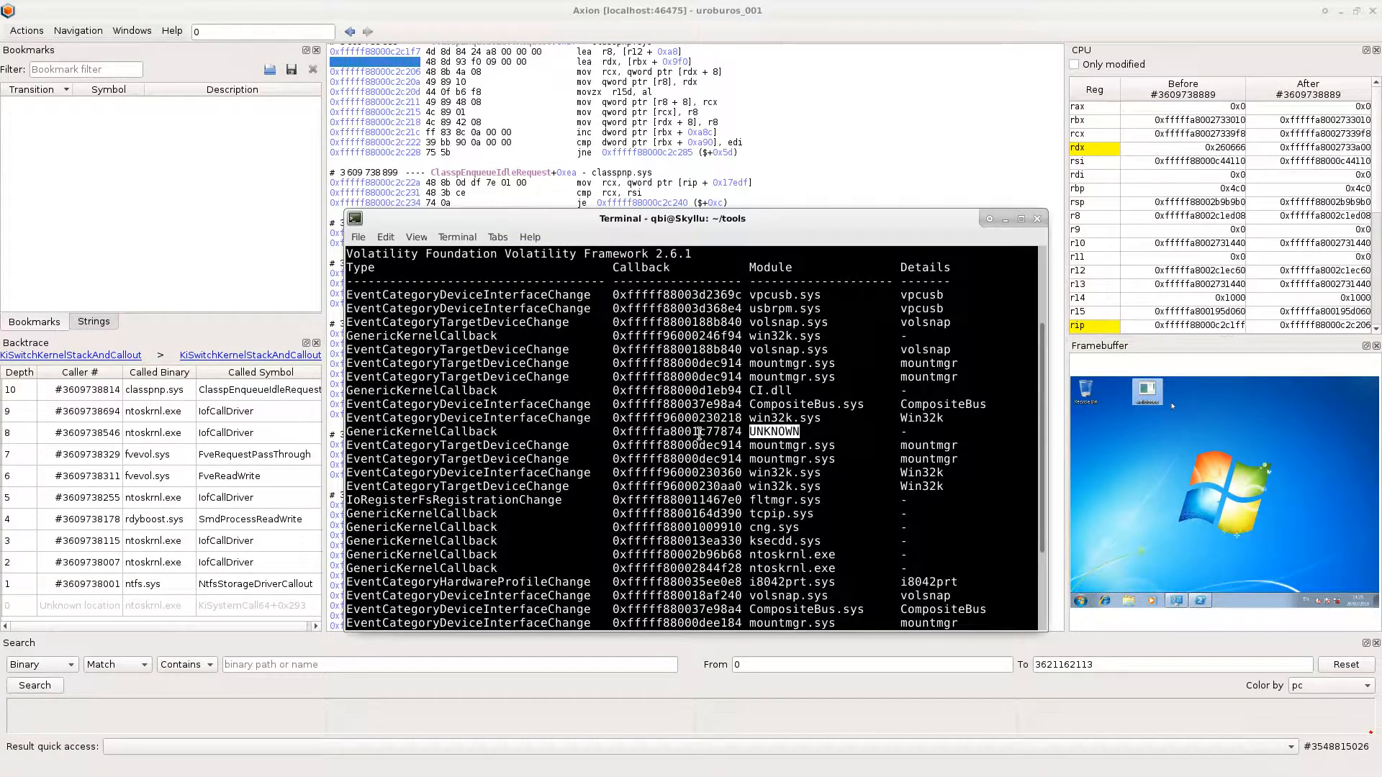
double_click(699, 431)
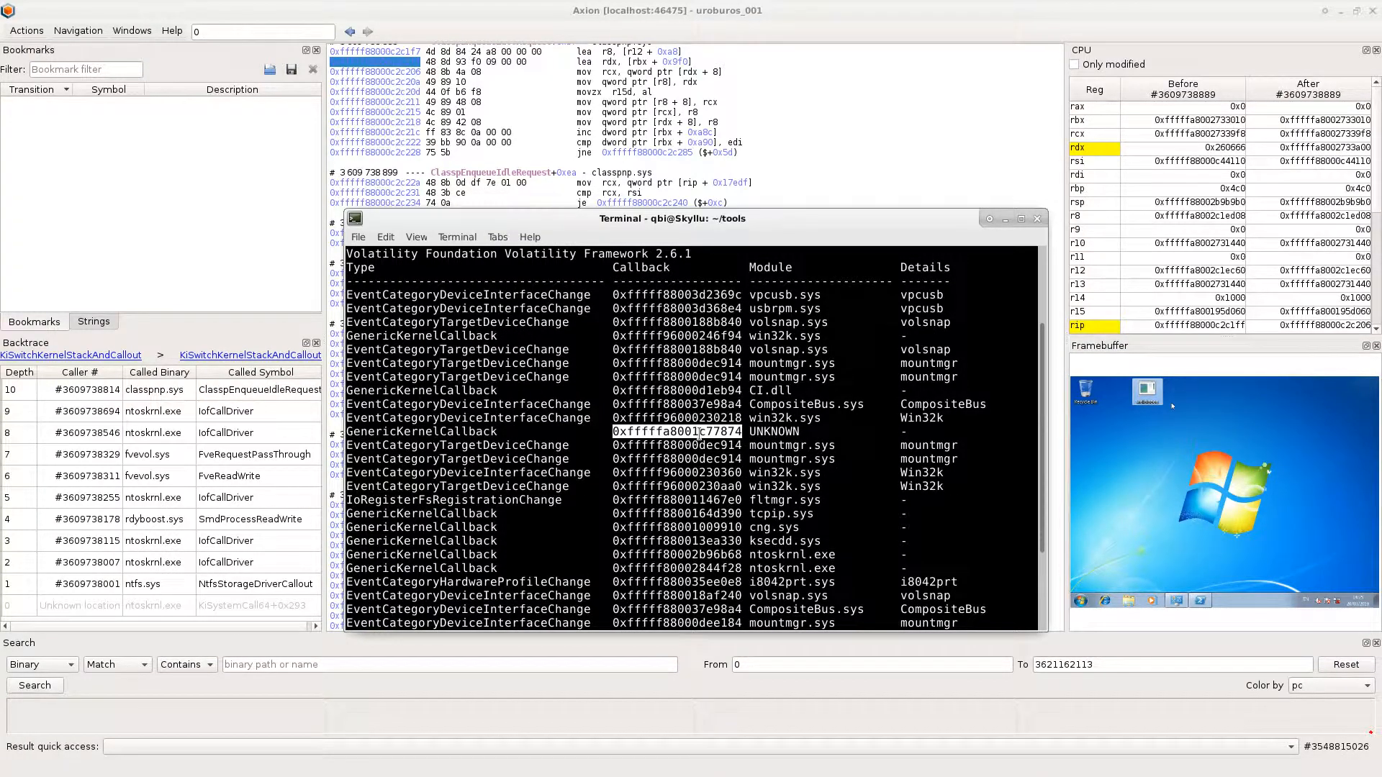
- Switch back to Axion and search the whole trace for executions of address 0xfffffa8001c77874
click(51, 668)
click(50, 689)
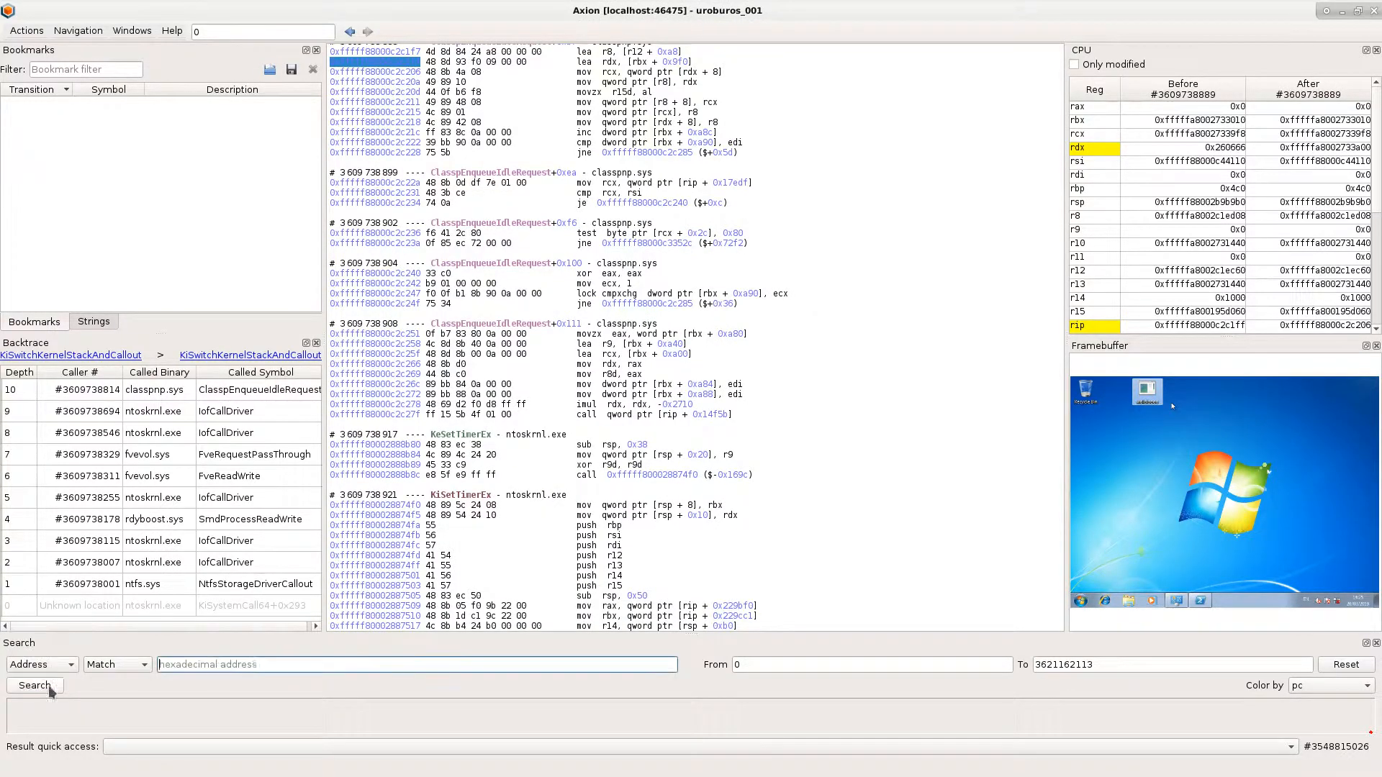
key(ctrl+v)
click(34, 688)
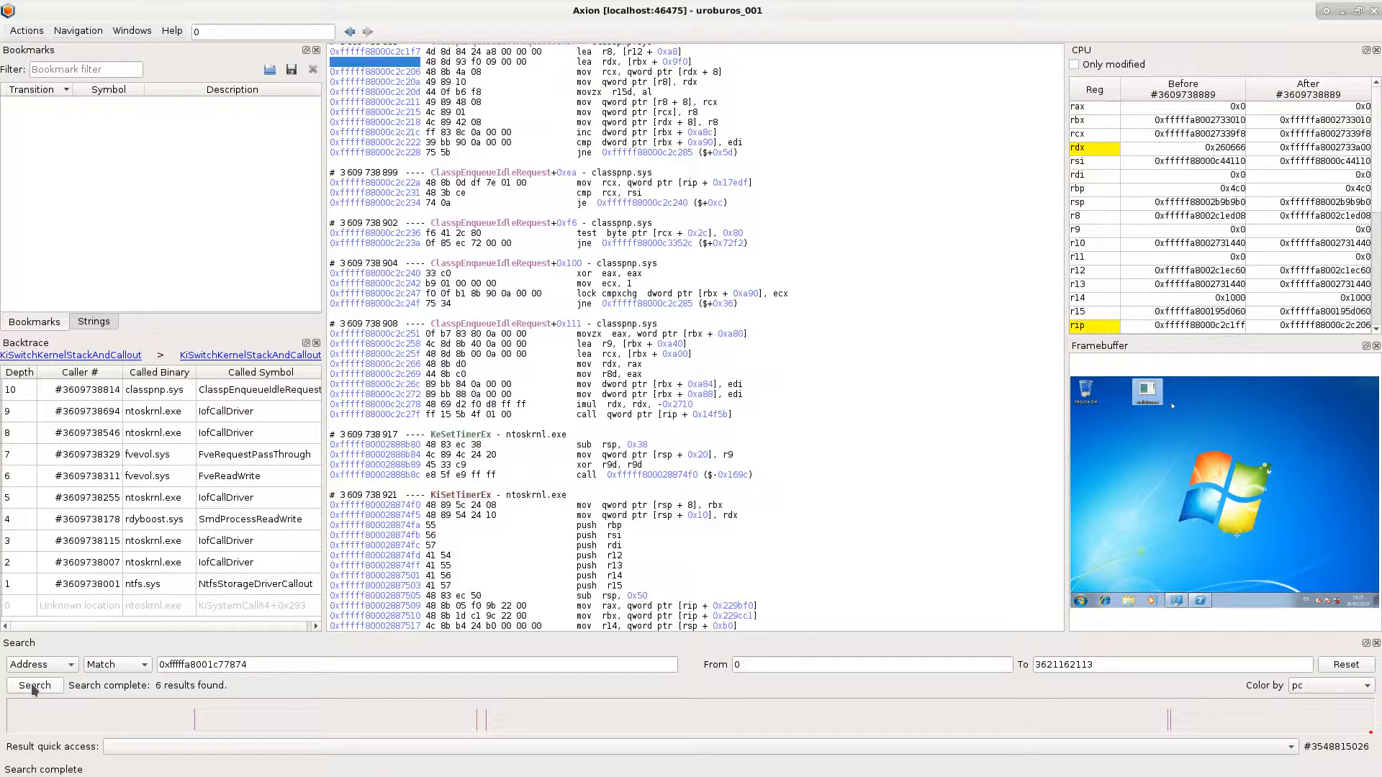
- Open the first search result, #497062680, and examine the PspExitProcess code that leads to the unknown callback
click(259, 747)
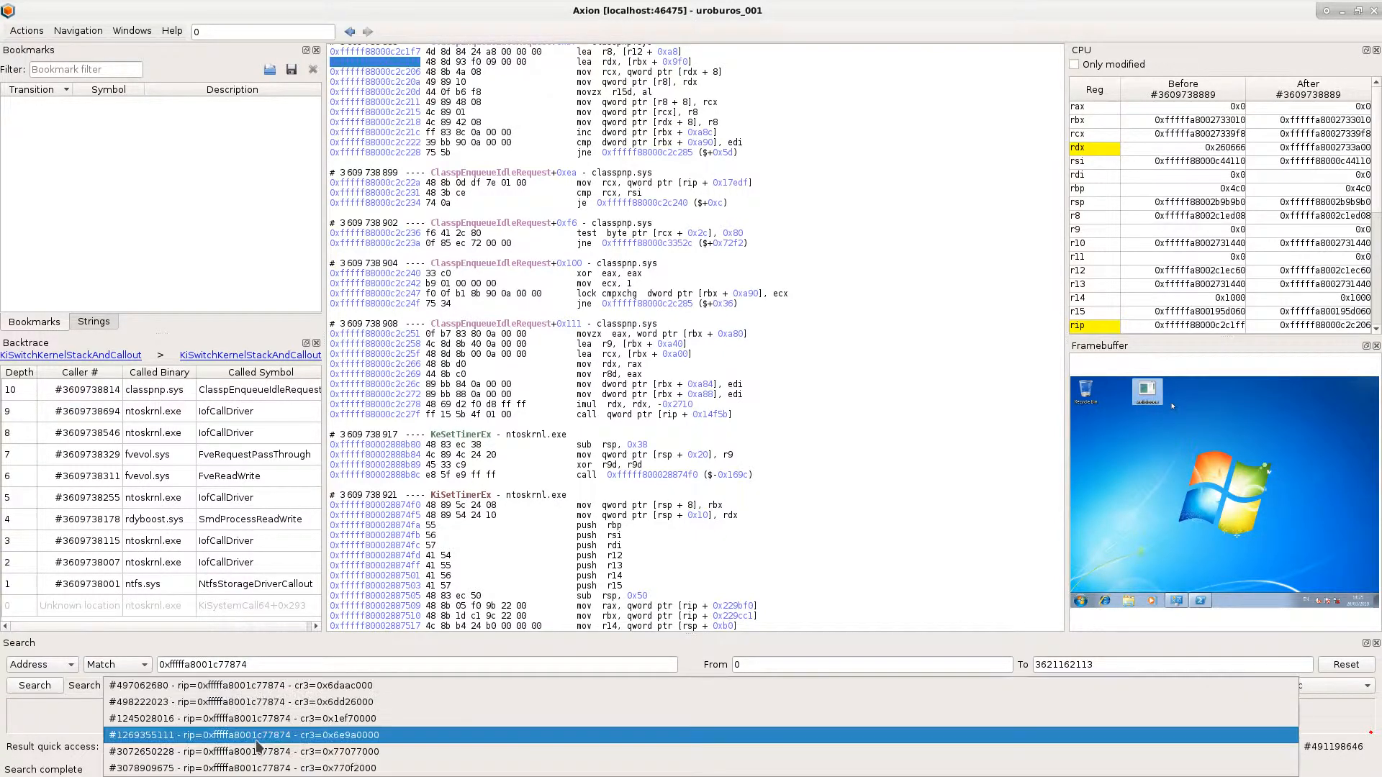
click(265, 689)
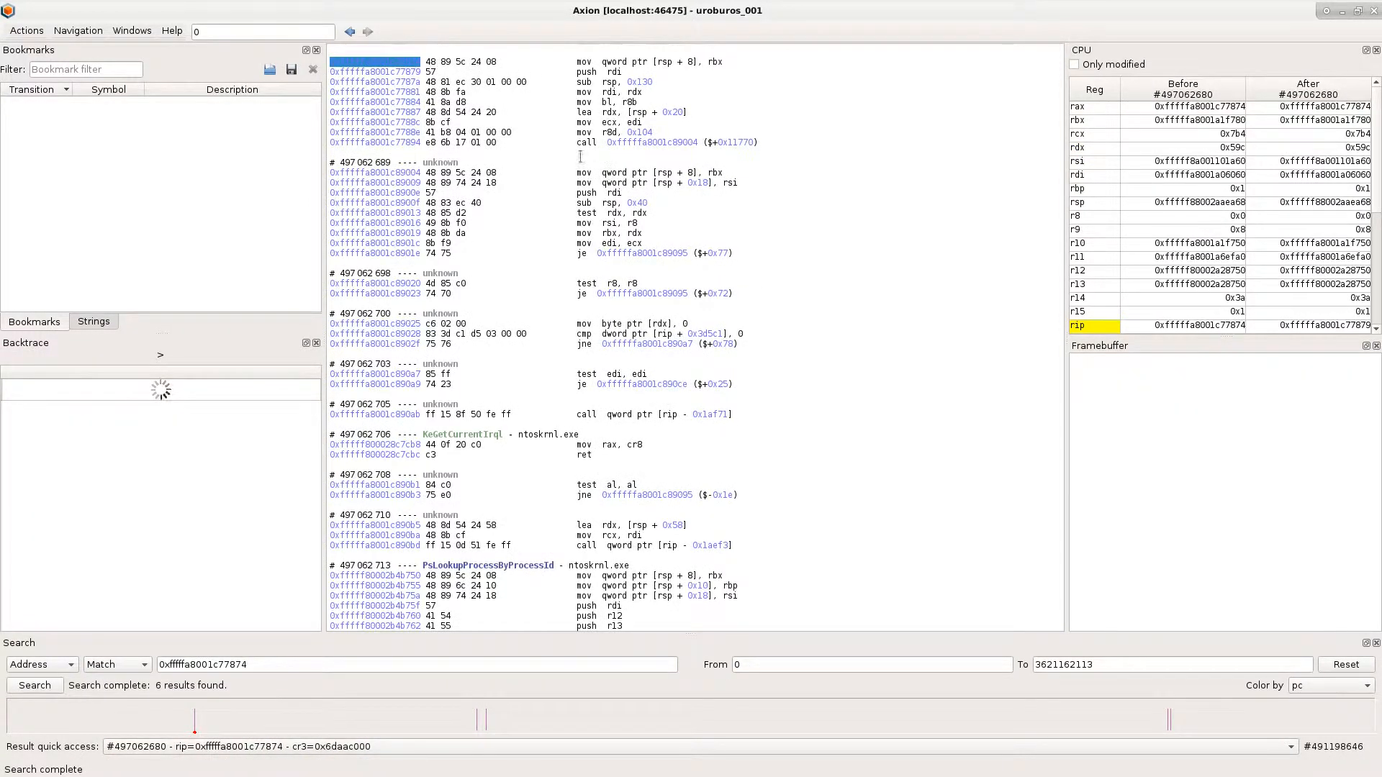
click(466, 160)
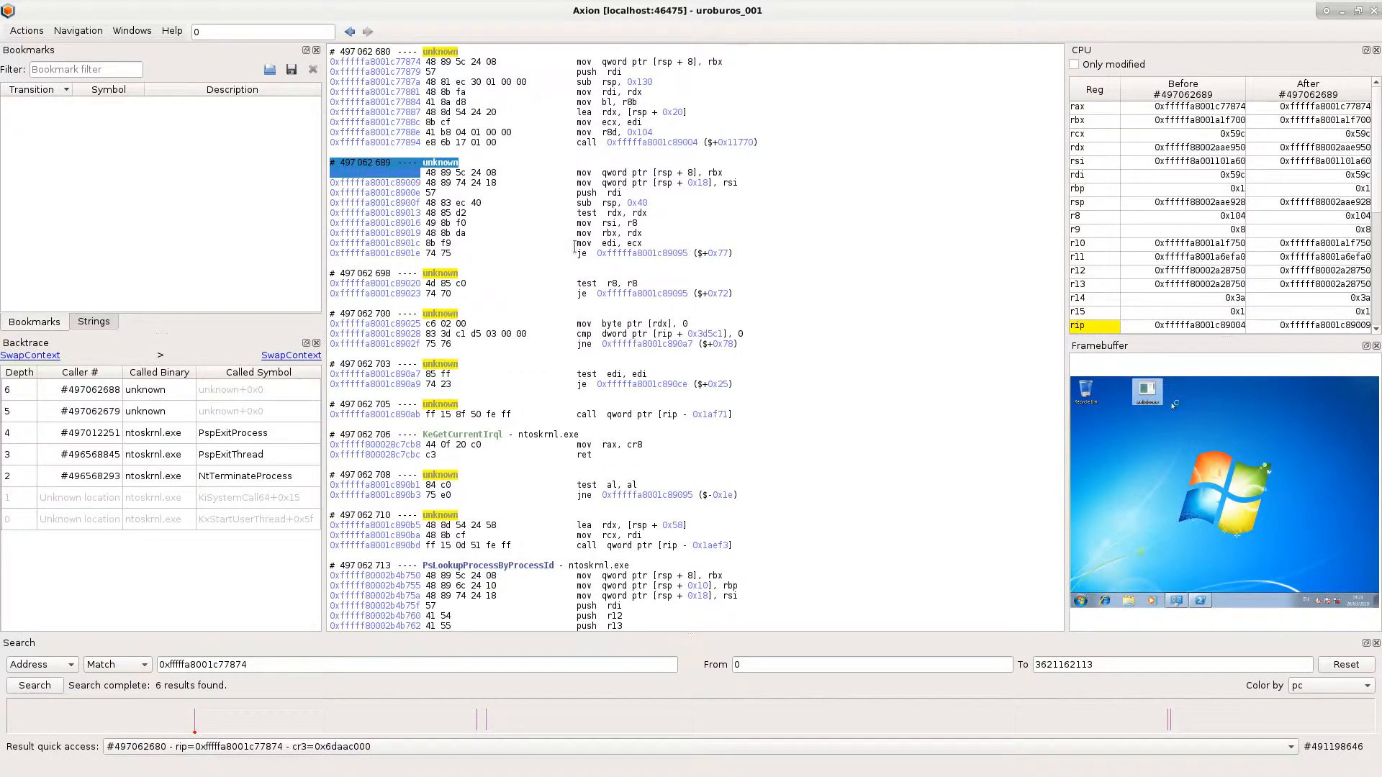
scroll(574, 247, up, 9)
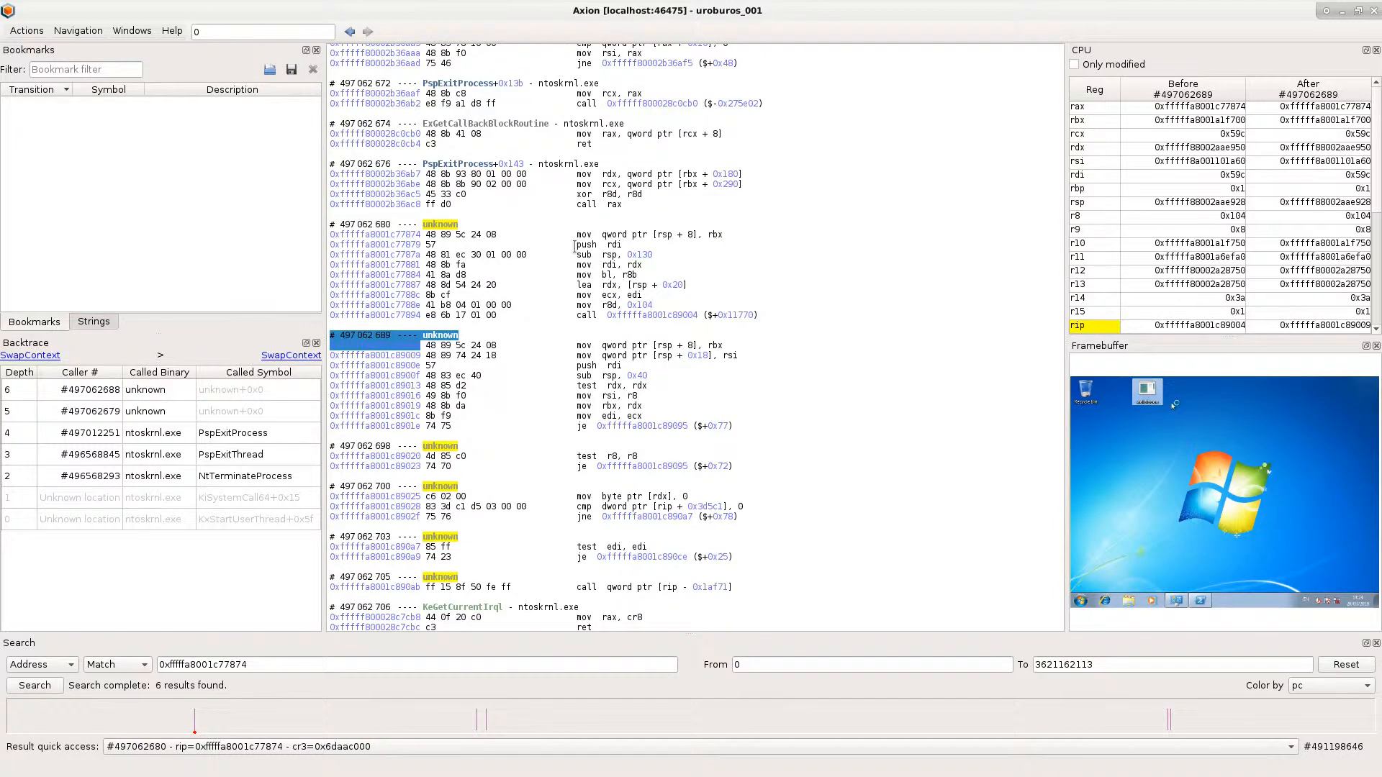
drag(423, 249, 501, 252)
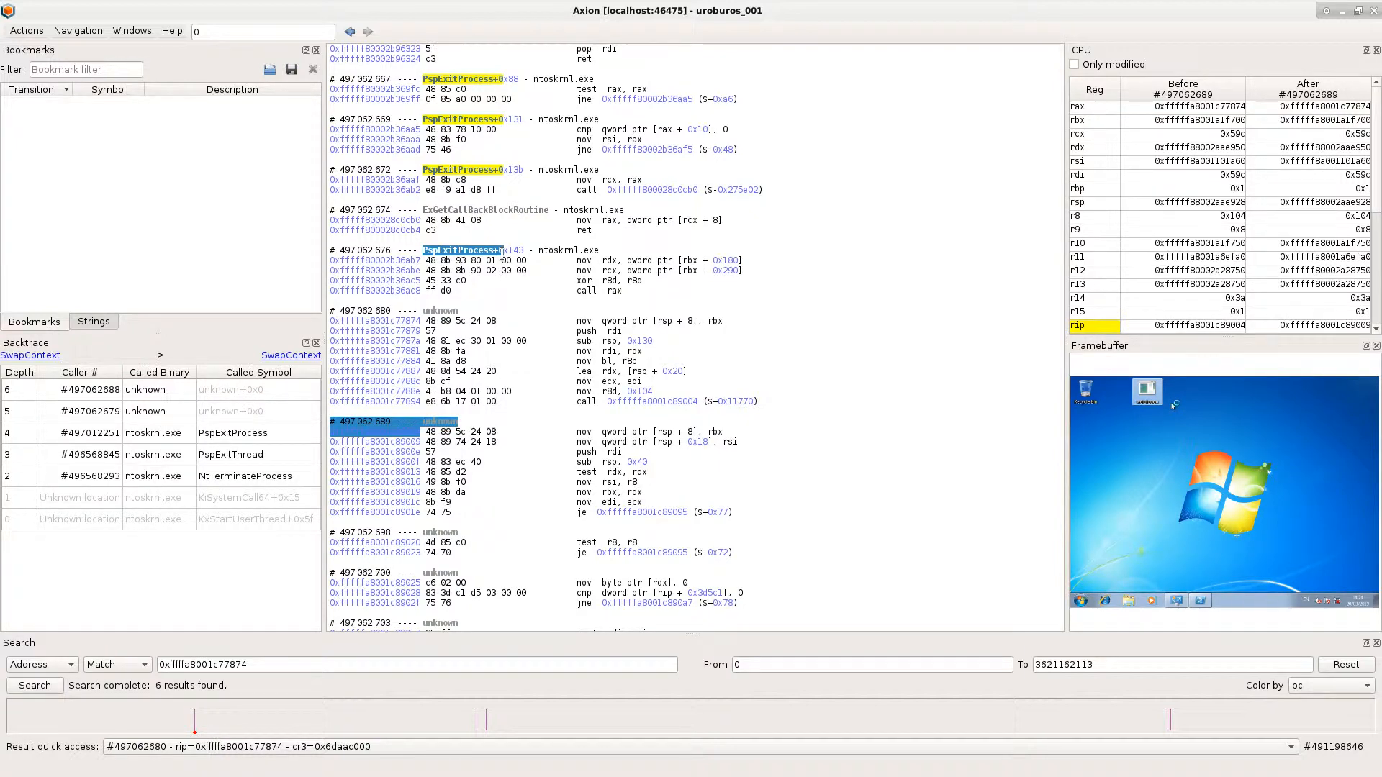
- Search for symbol calls to PsSetCreateProcessNotifyRoutineEx in c:/windows/system32/ntoskrnl.exe
click(63, 665)
click(62, 613)
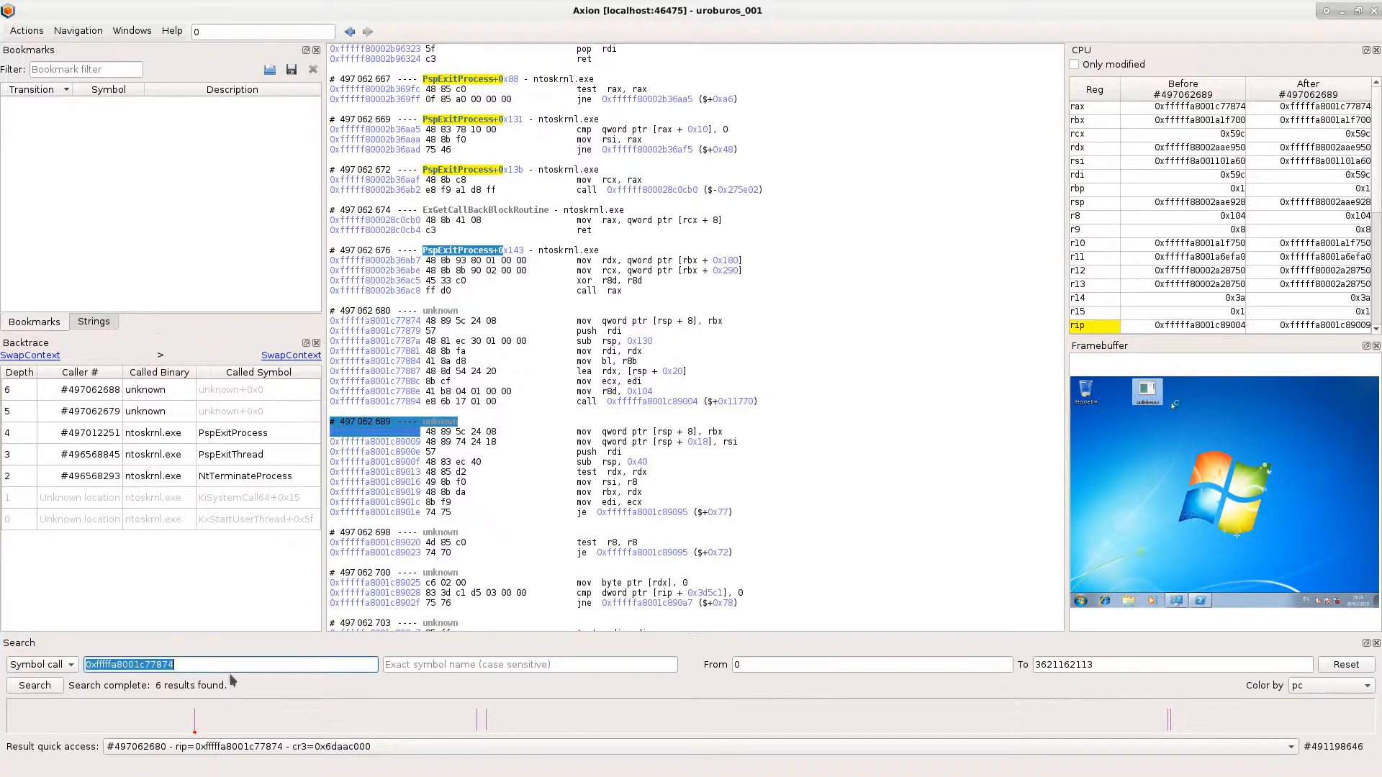
text(c:/windows/system32/ntoskrnl.exe)
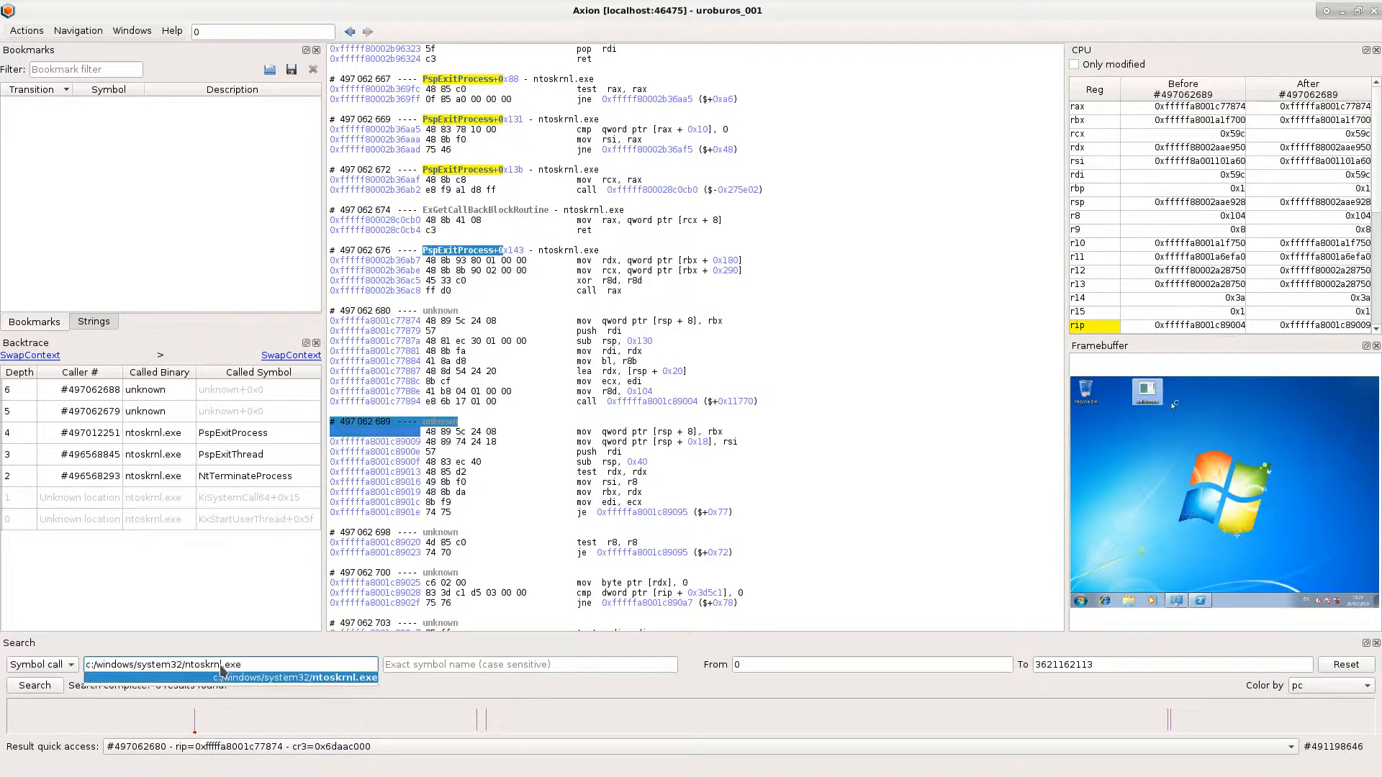
key(Tab)
text(createp)
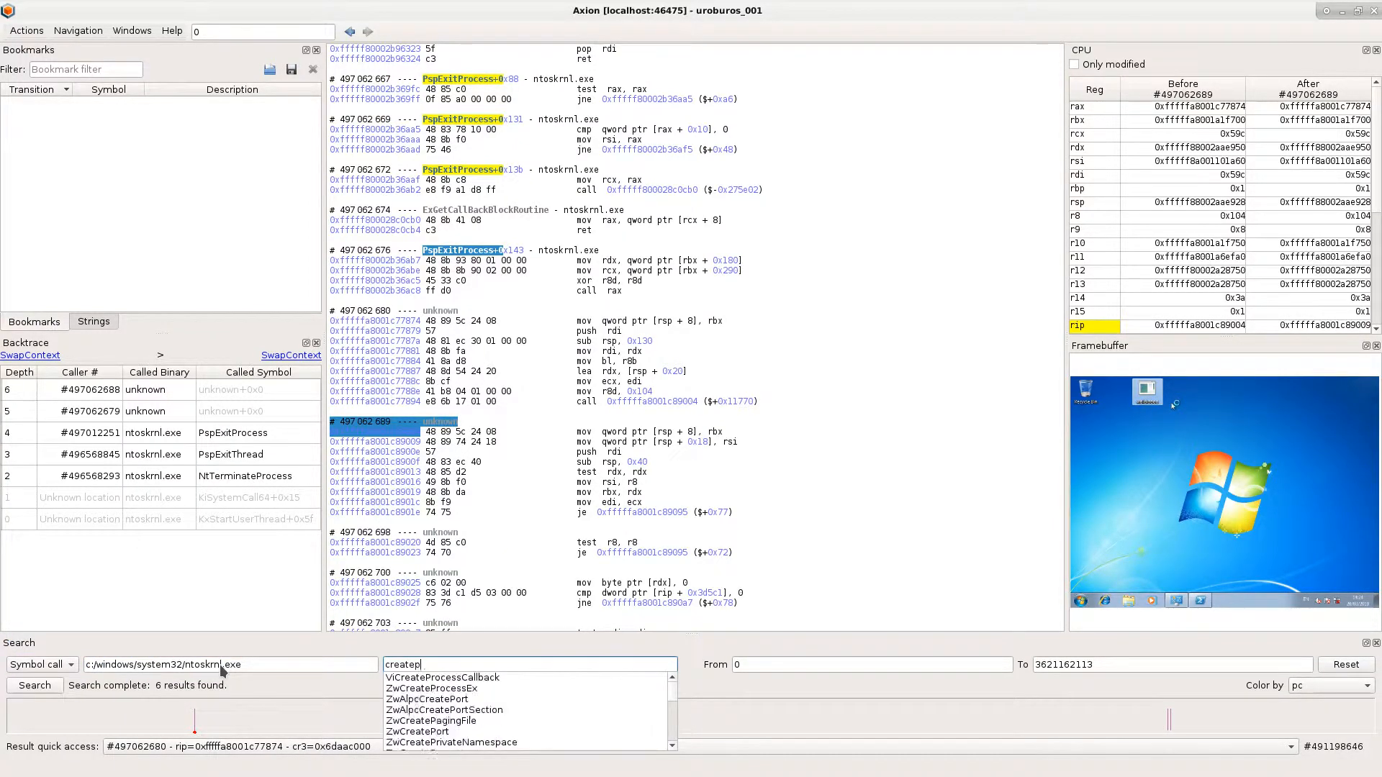
text(rocessnoti)
key(Down)
key(Down)
key(Down)
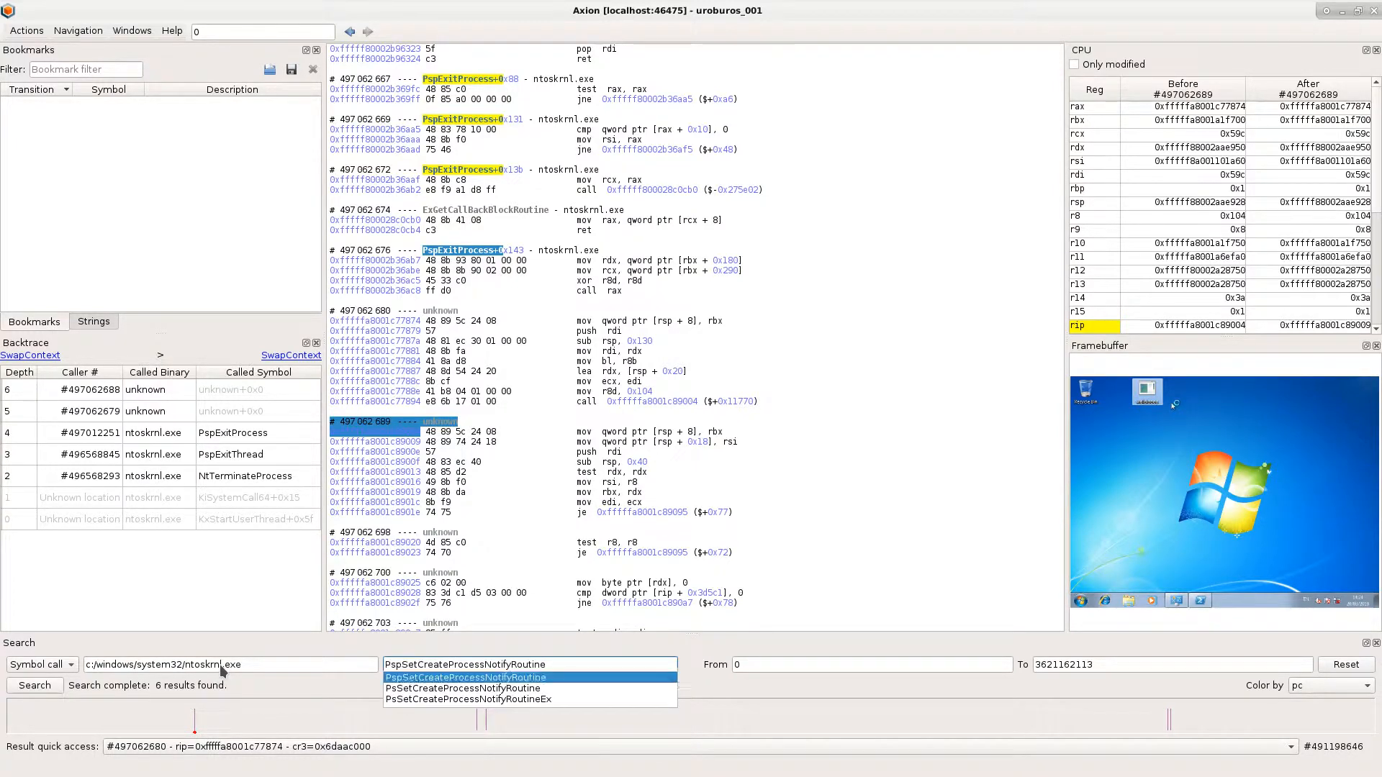
key(Return)
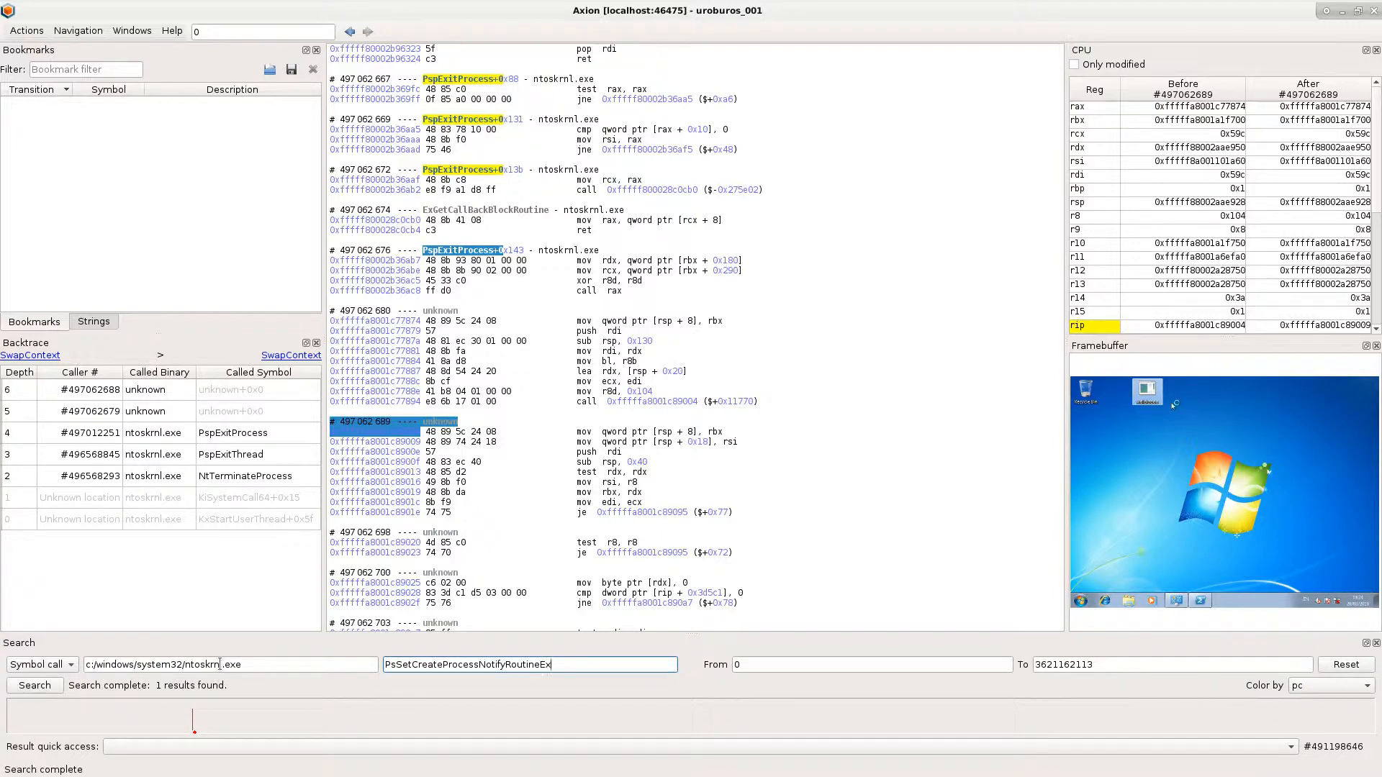
- Open search result #492474152 and compare its rcx value with the UNKNOWN callback address in the terminal
click(315, 755)
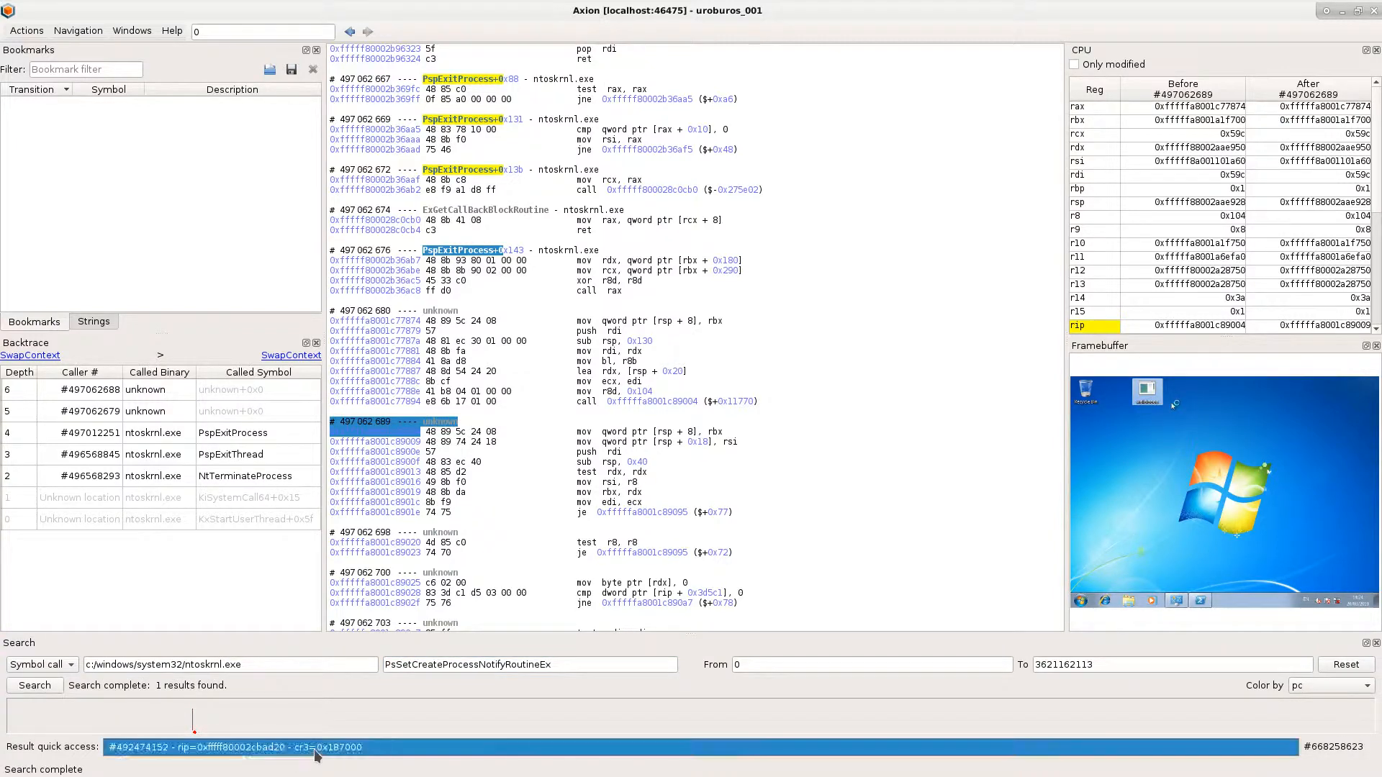
click(315, 749)
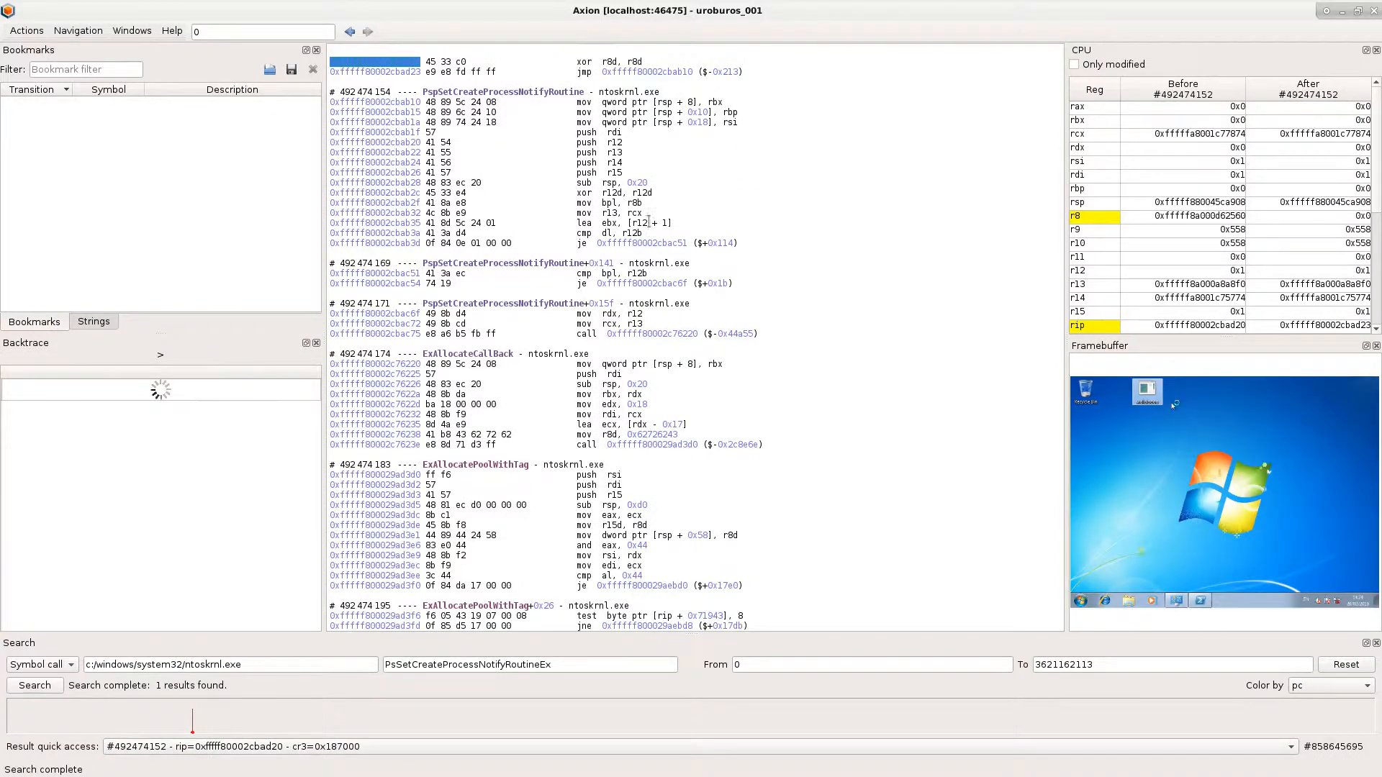
click(1227, 136)
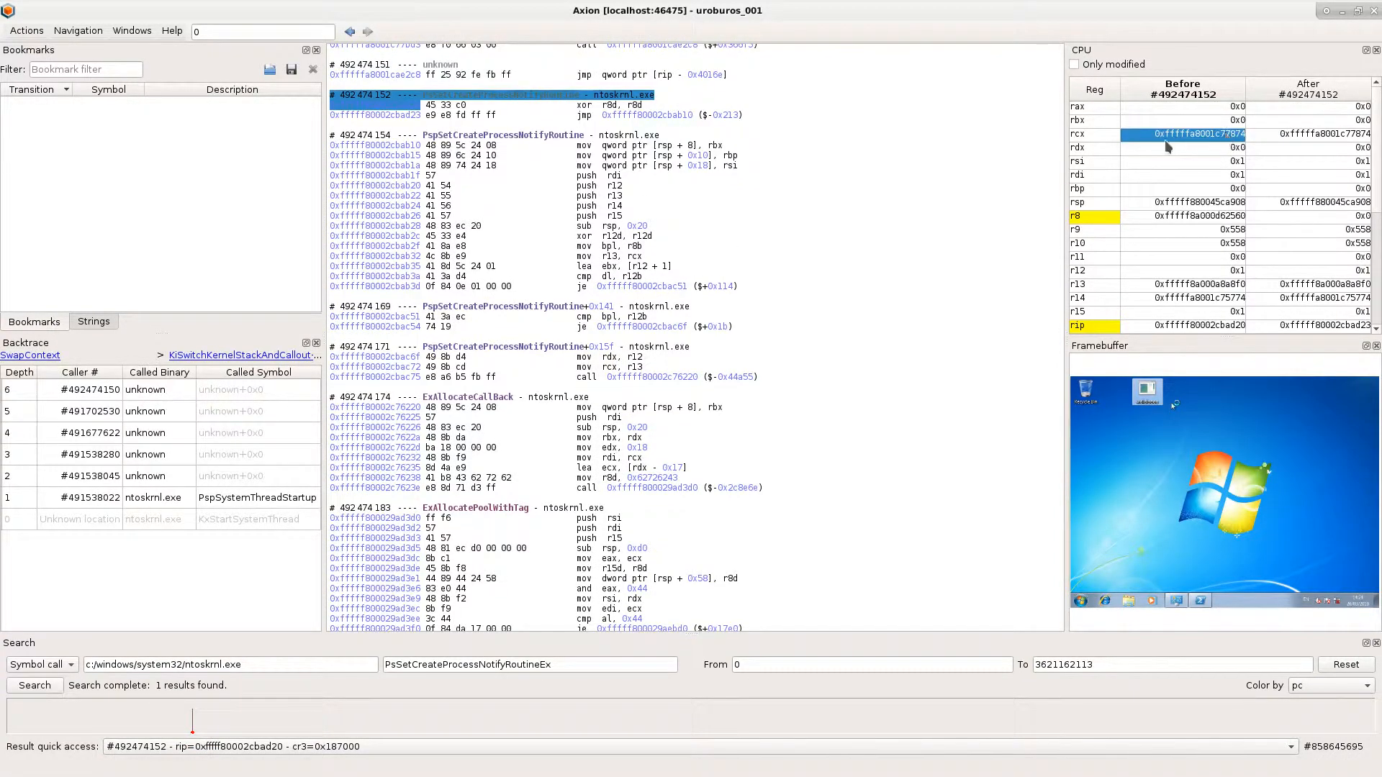
key(alt+Tab)
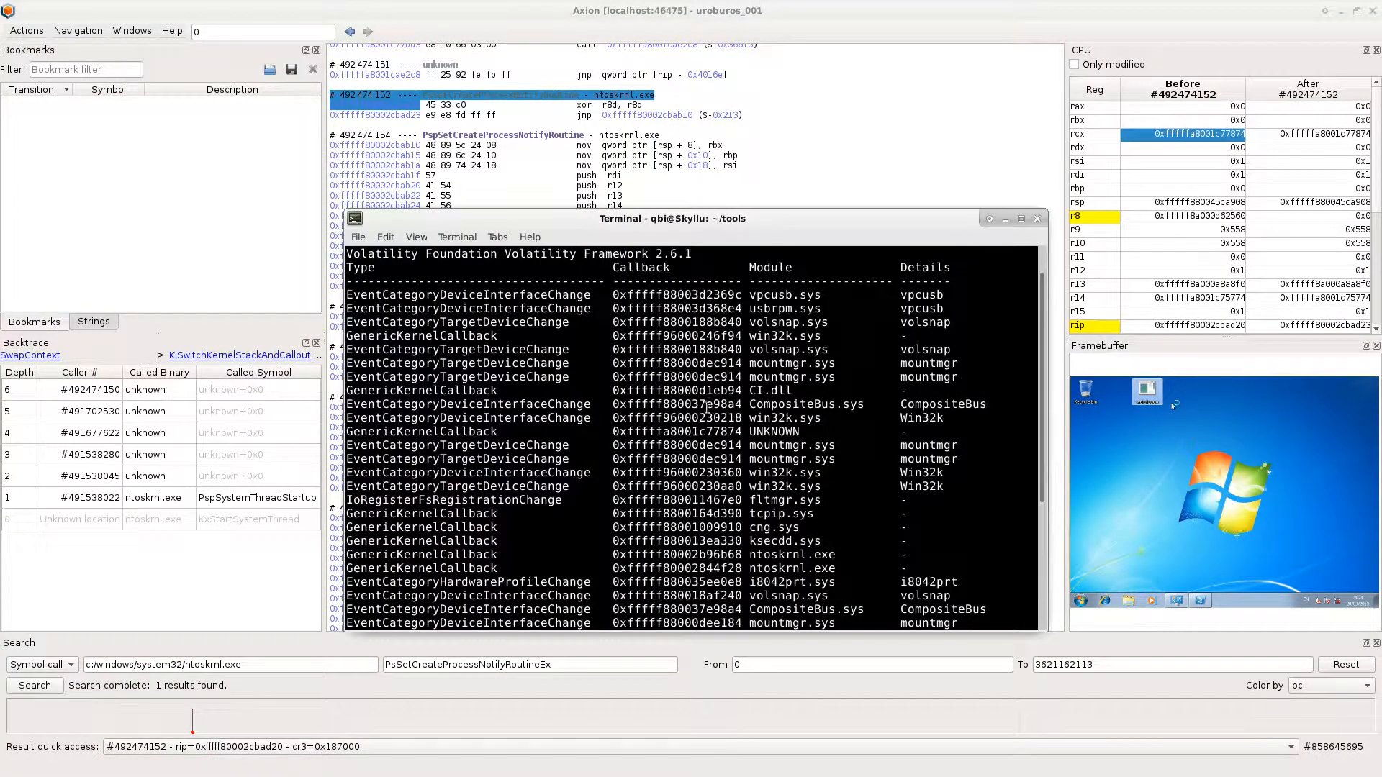
drag(619, 432, 738, 429)
key(alt+Tab)
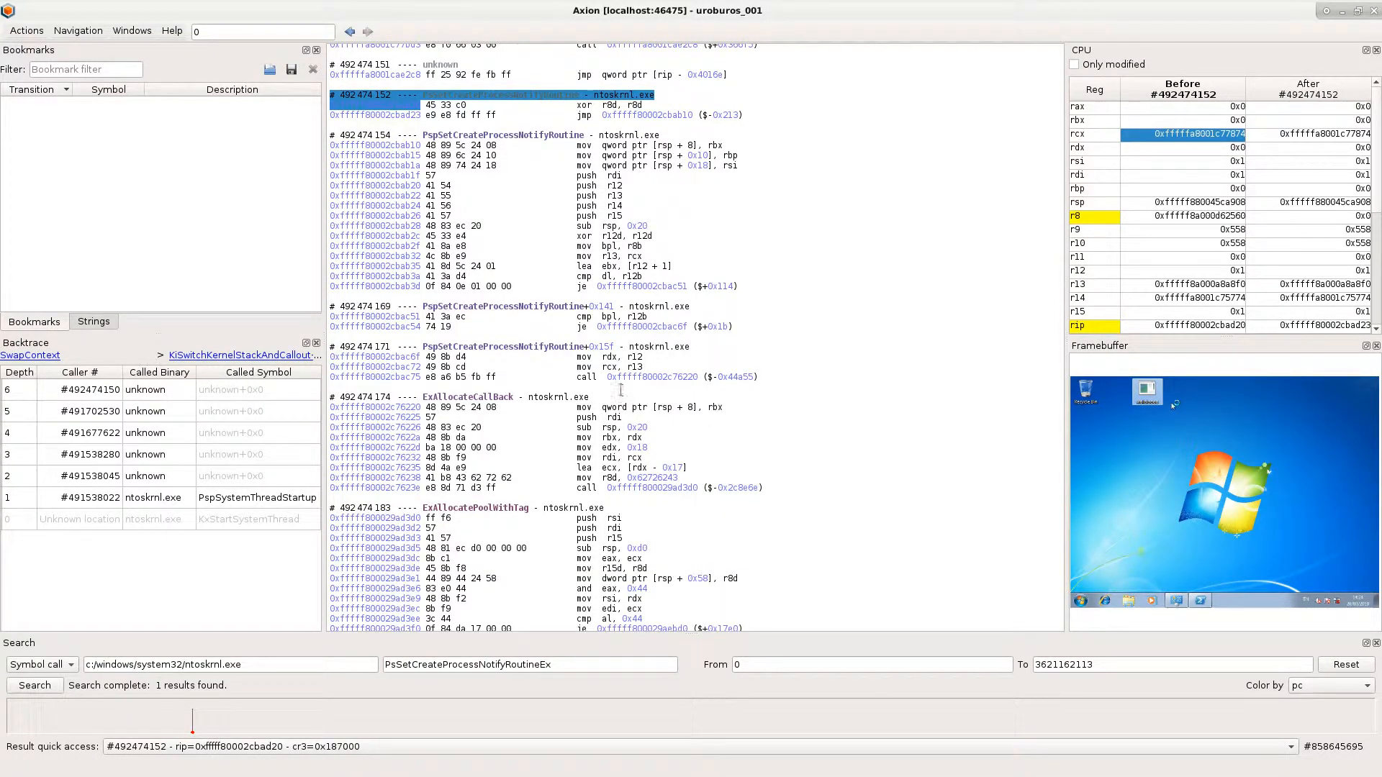
- Inspect the calls to ExAllocateCallBack and ExAllocatePoolWithTag, and jump from the pool allocation call to its return
click(603, 376)
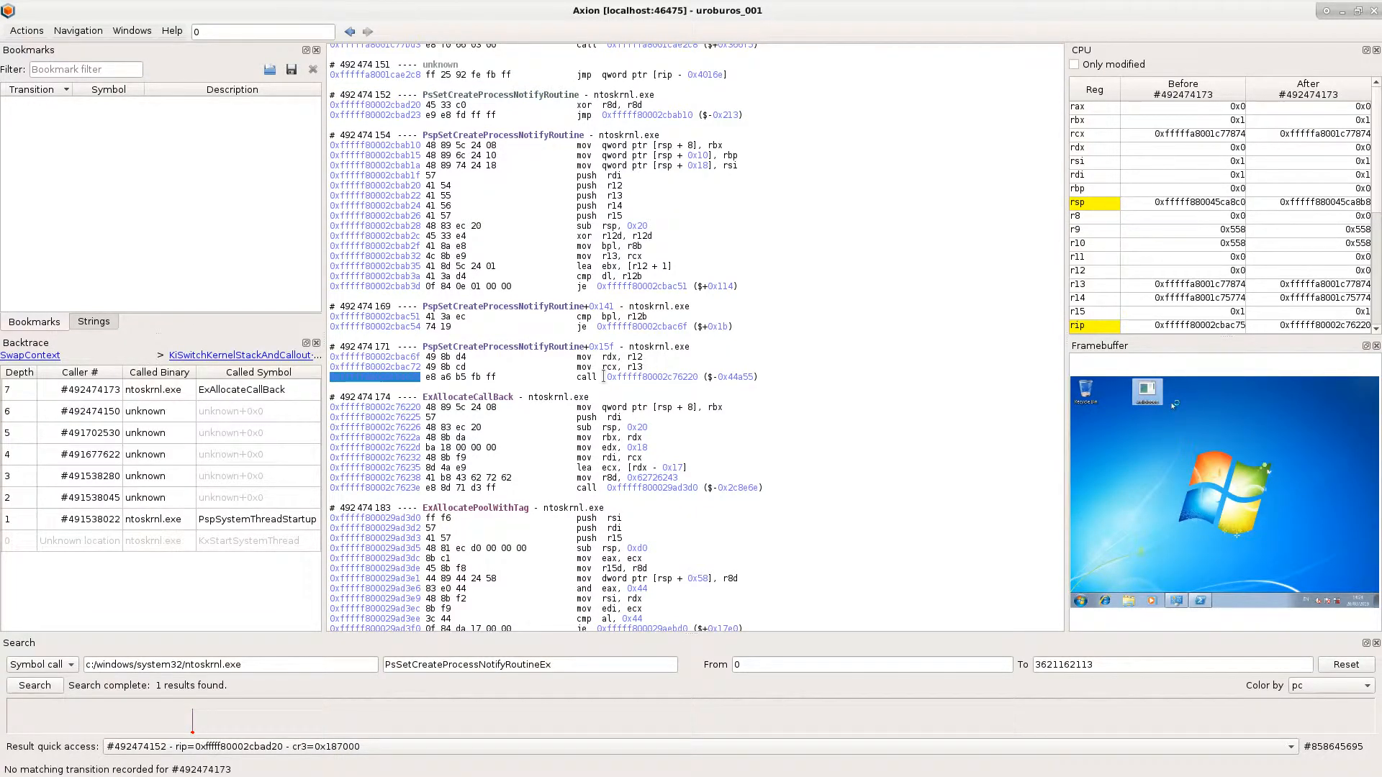
click(613, 488)
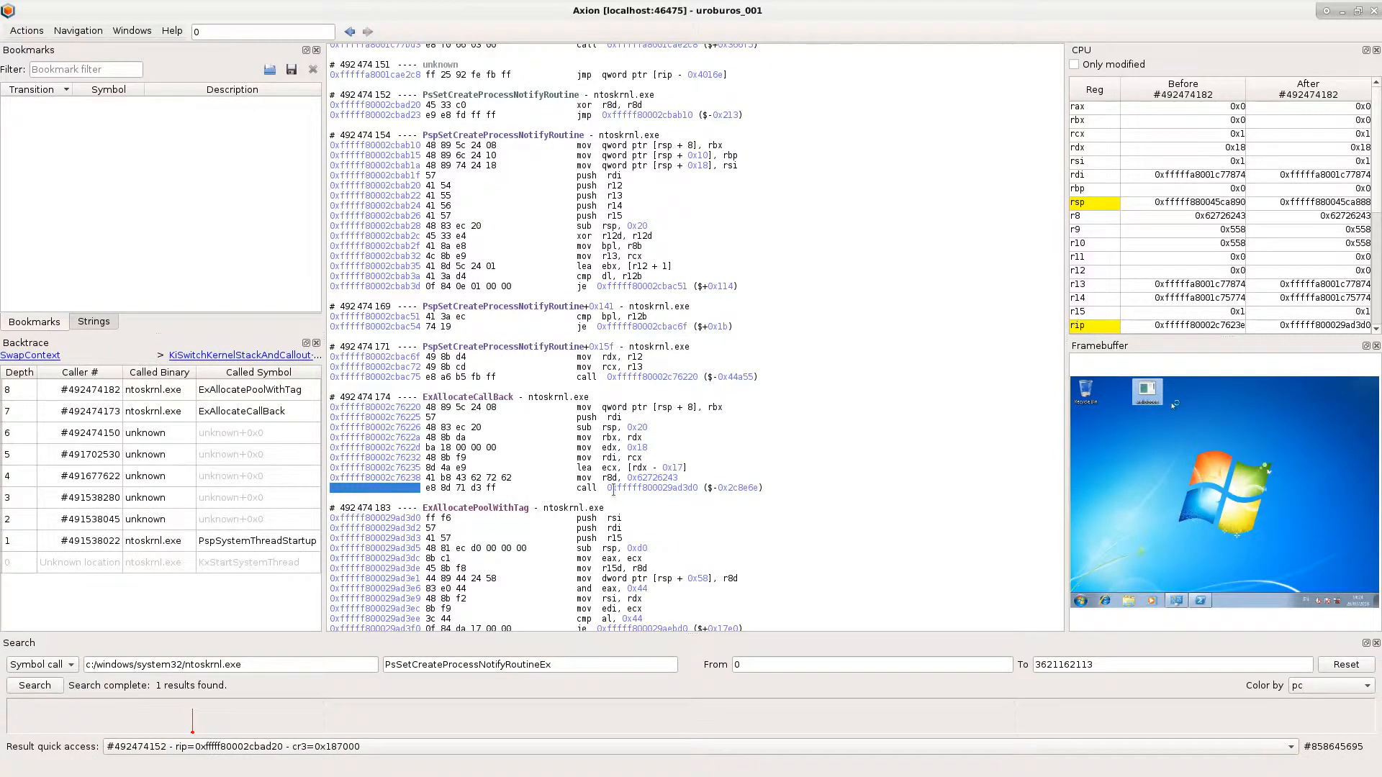
key(percent)
scroll(678, 326, up, 1)
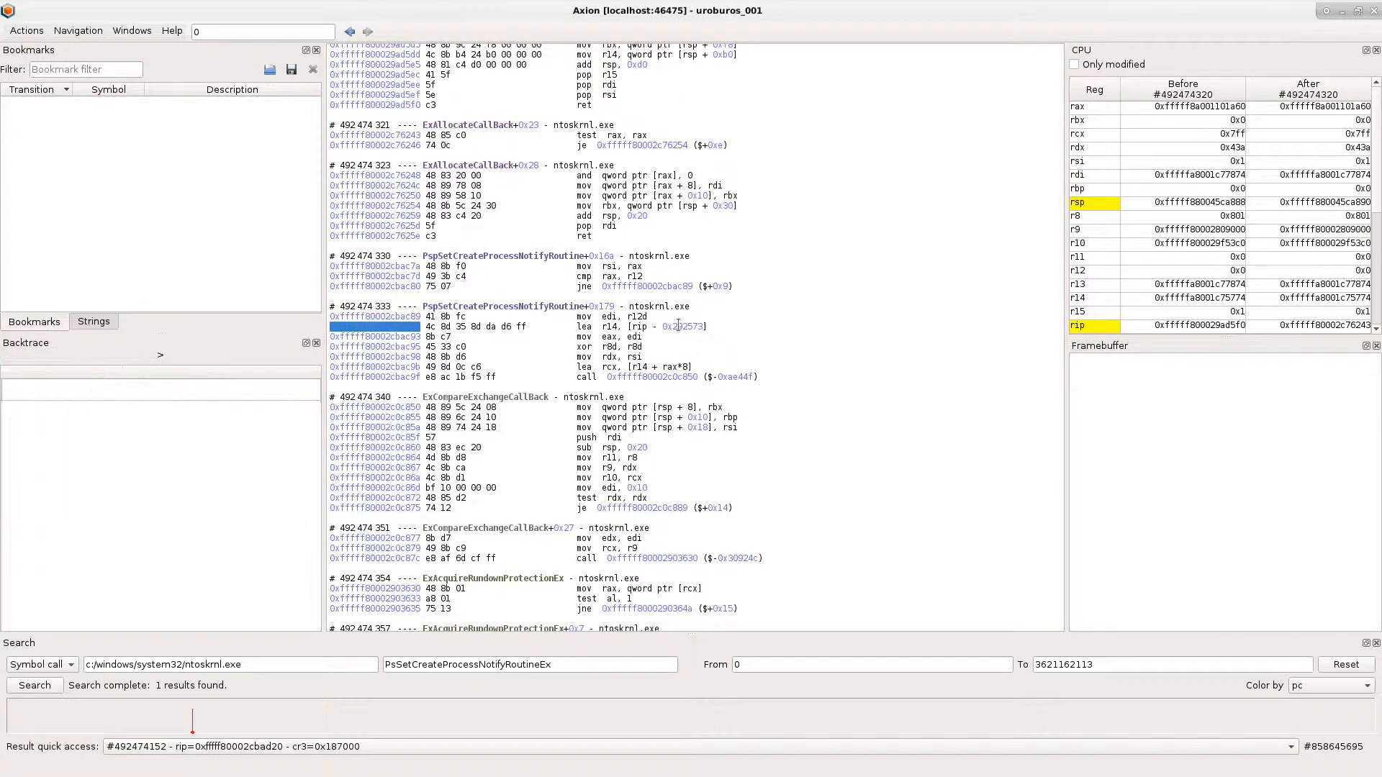
- Open a hex dump of the memory referenced by the lea r14, [rip - 0x292573] operand and dock it tabbed with the framebuffer
click(678, 326)
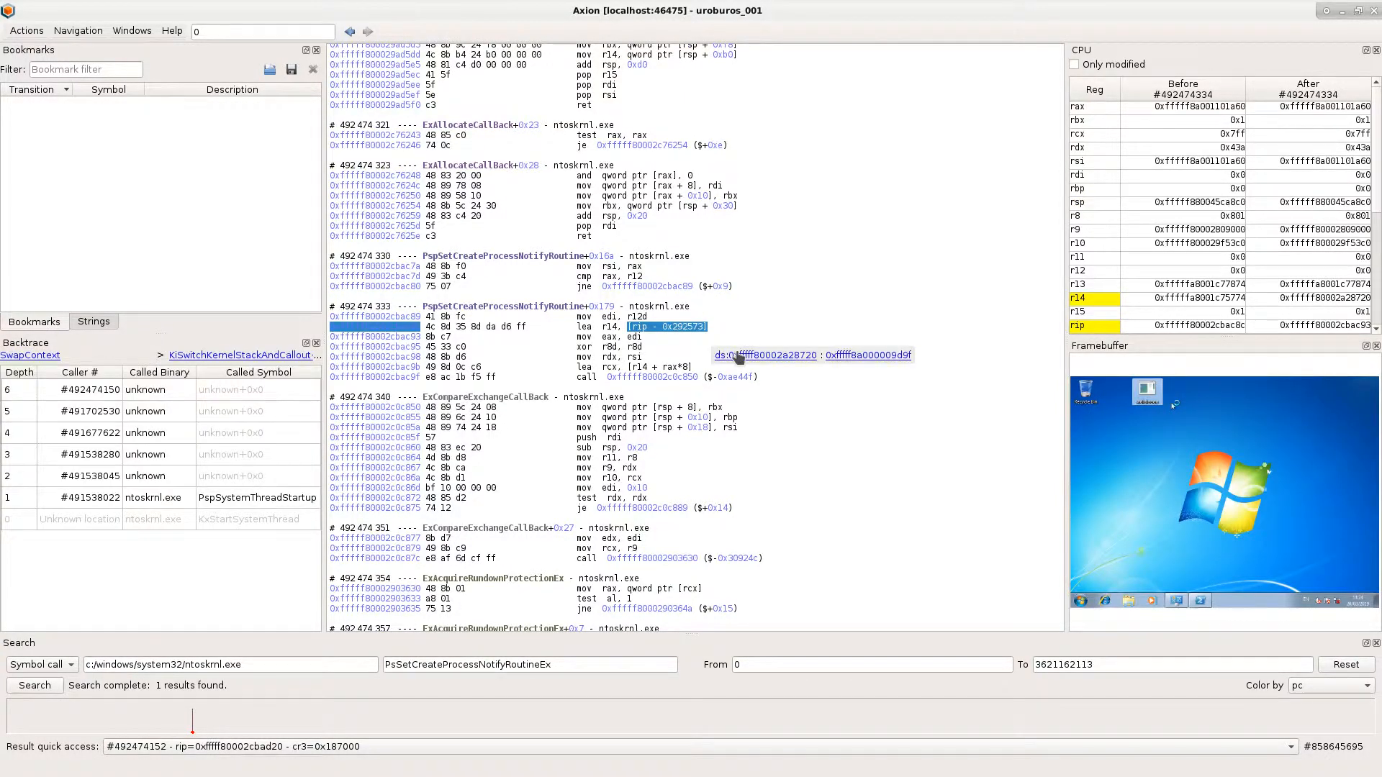
click(736, 356)
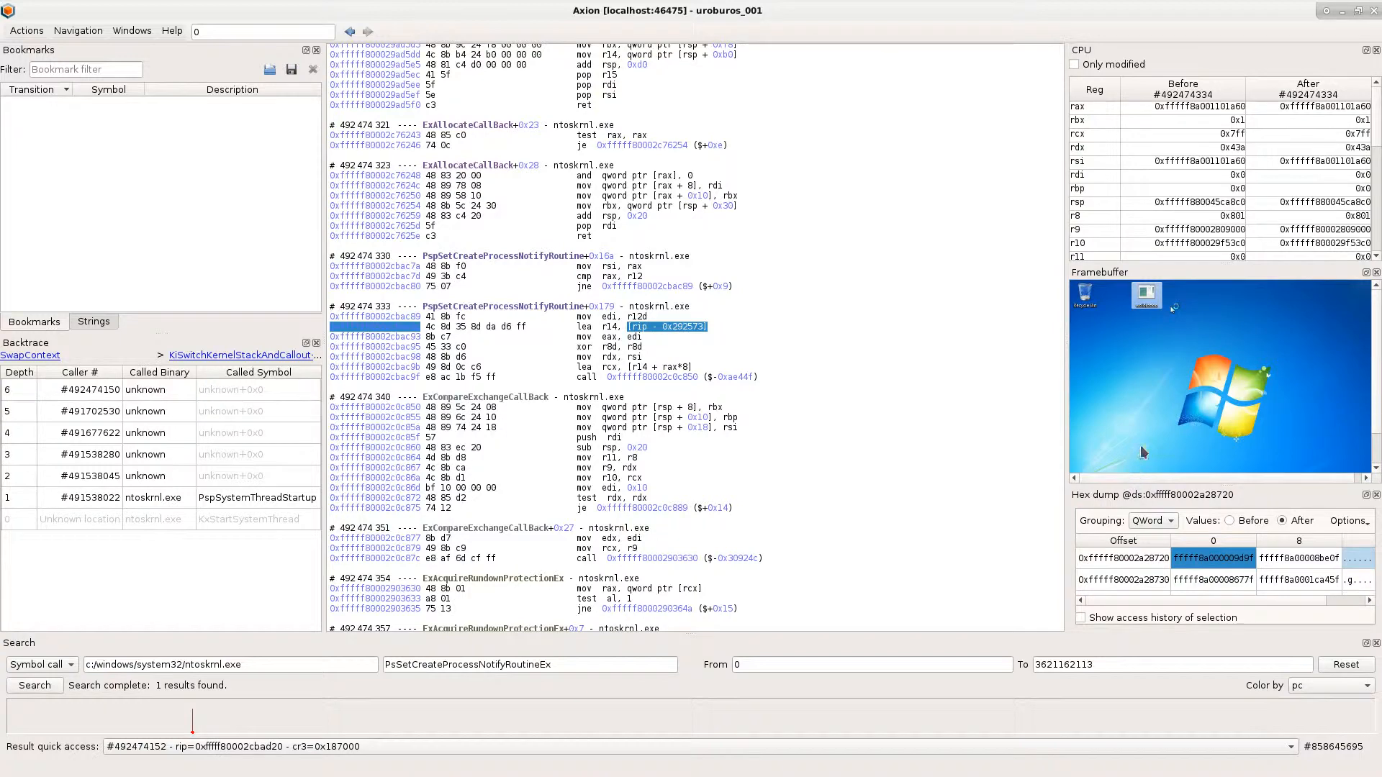
drag(1132, 494, 1012, 416)
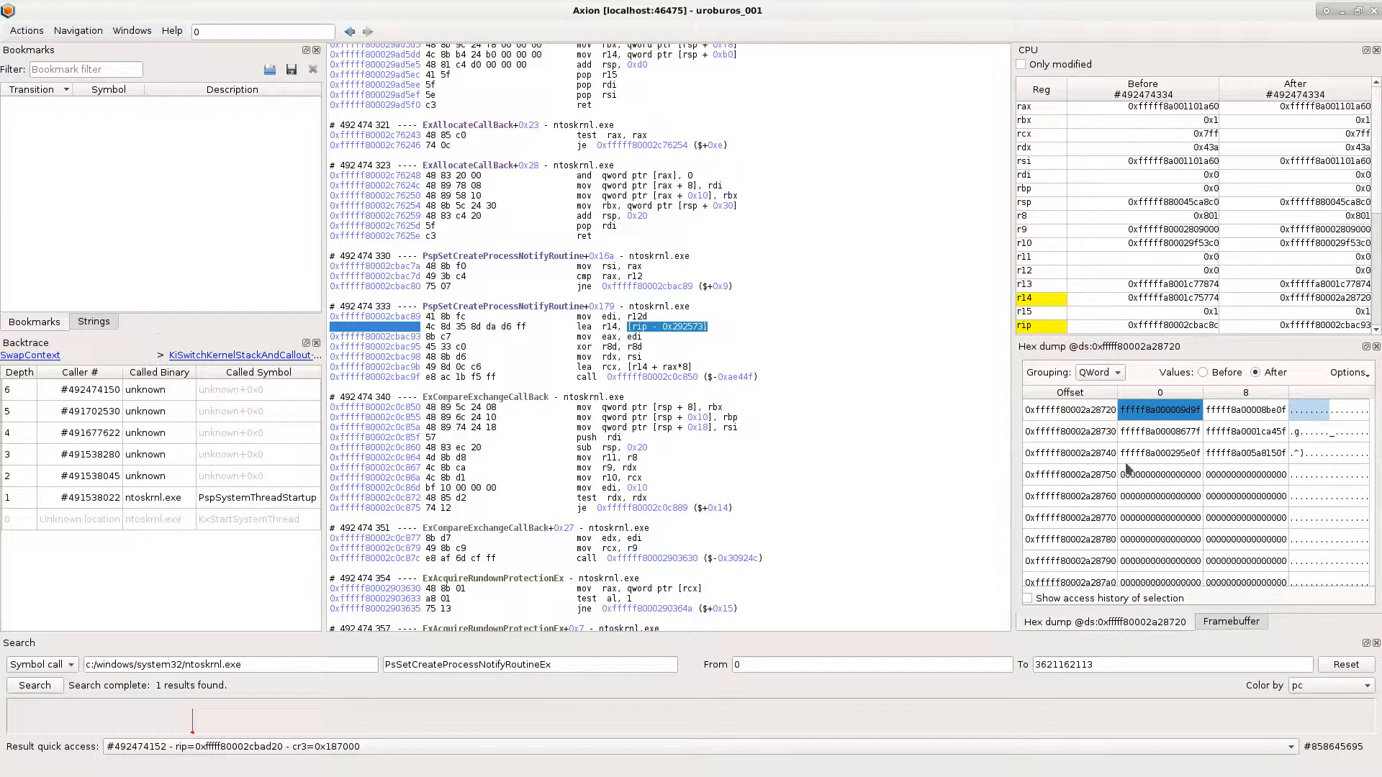
- Show the access history of the qword at 0xfffff80002a28750 and go to its write access at transition #492474797
click(1169, 476)
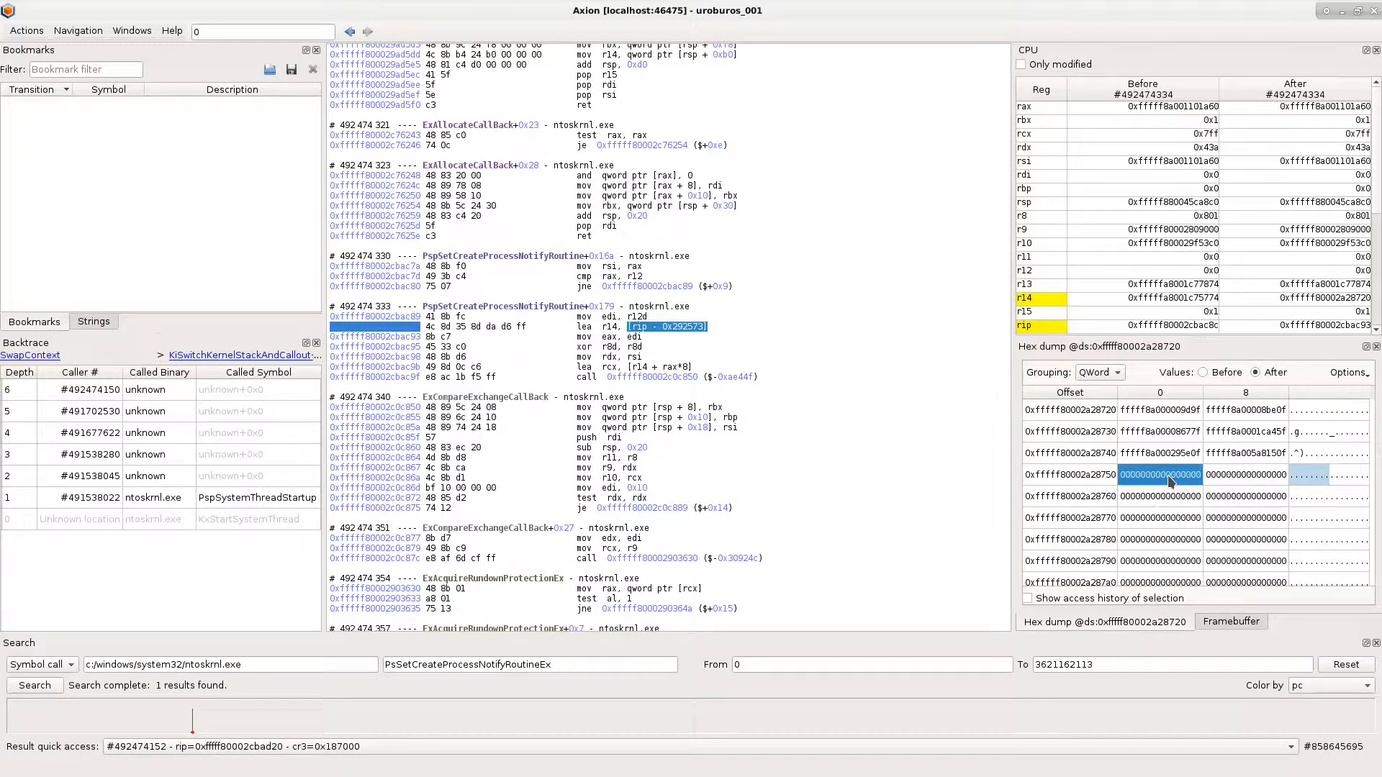
click(1124, 598)
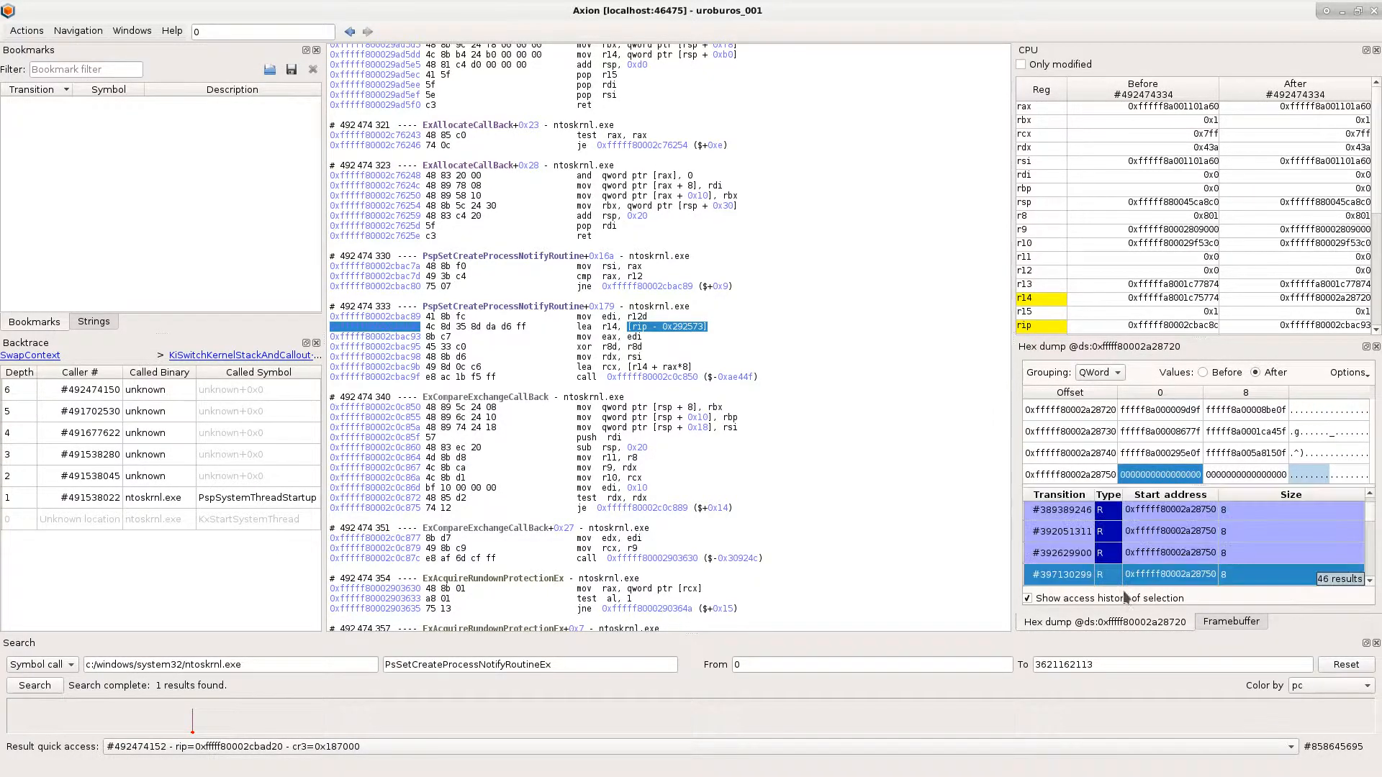
scroll(1127, 584, down, 1)
click(1130, 576)
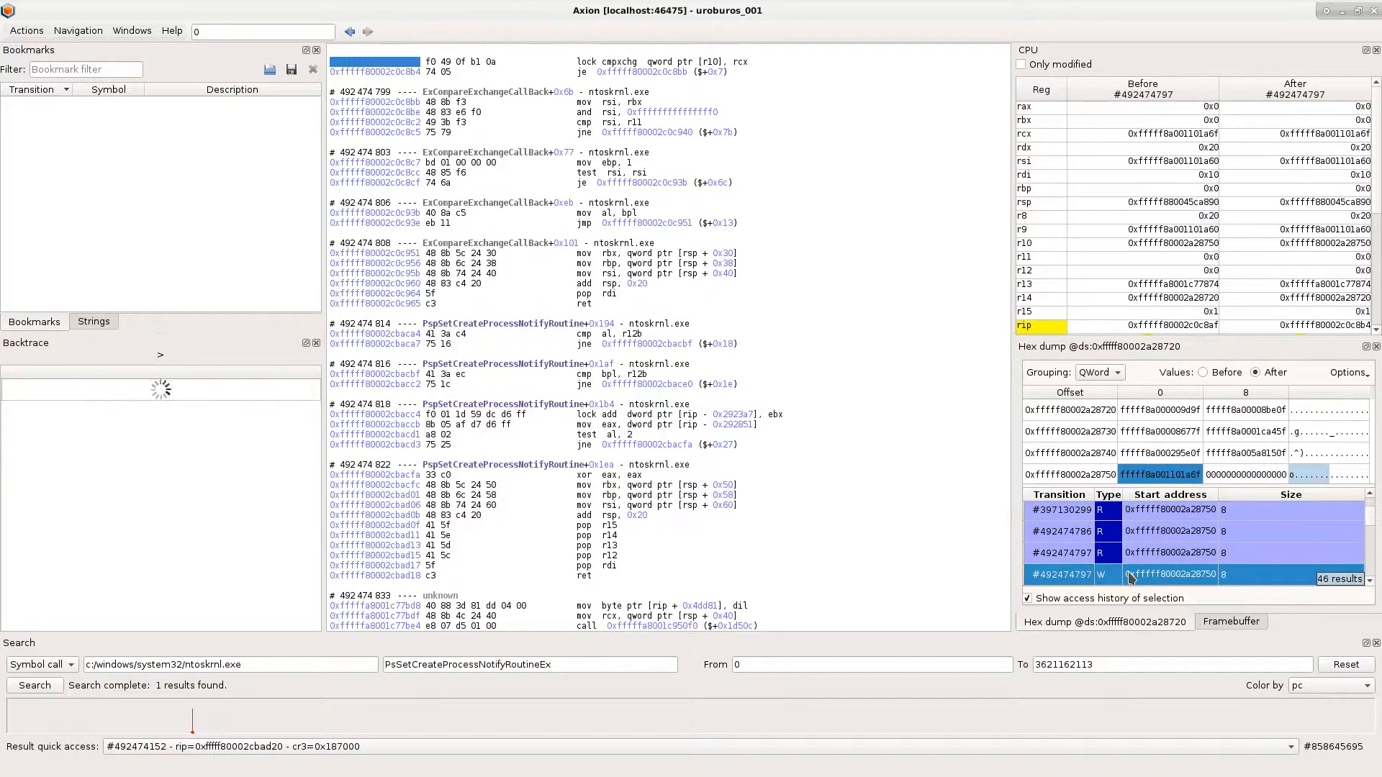
- Follow the pointer stored at 0xfffff80002a28750 to inspect the callback object's memory, and close both hex dumps
double_click(1164, 474)
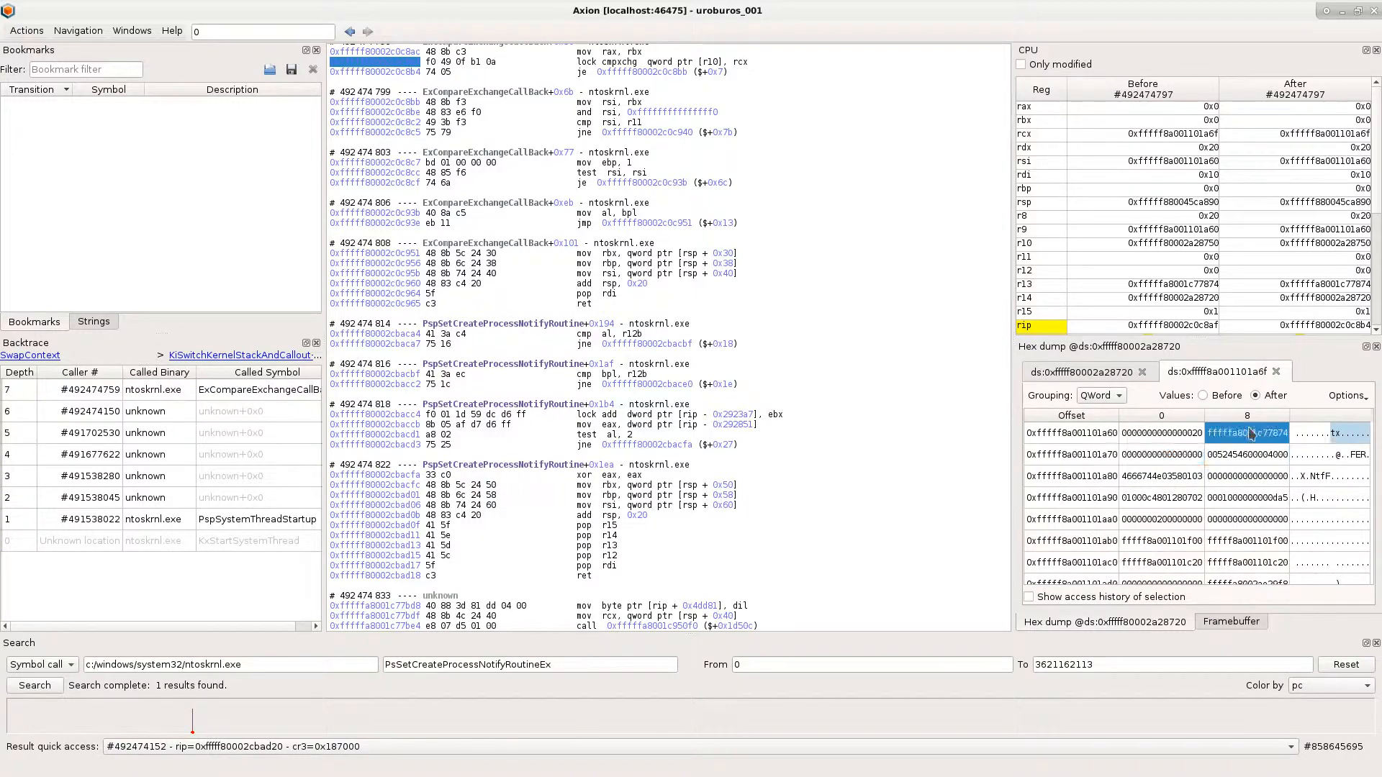
click(1112, 374)
click(1142, 372)
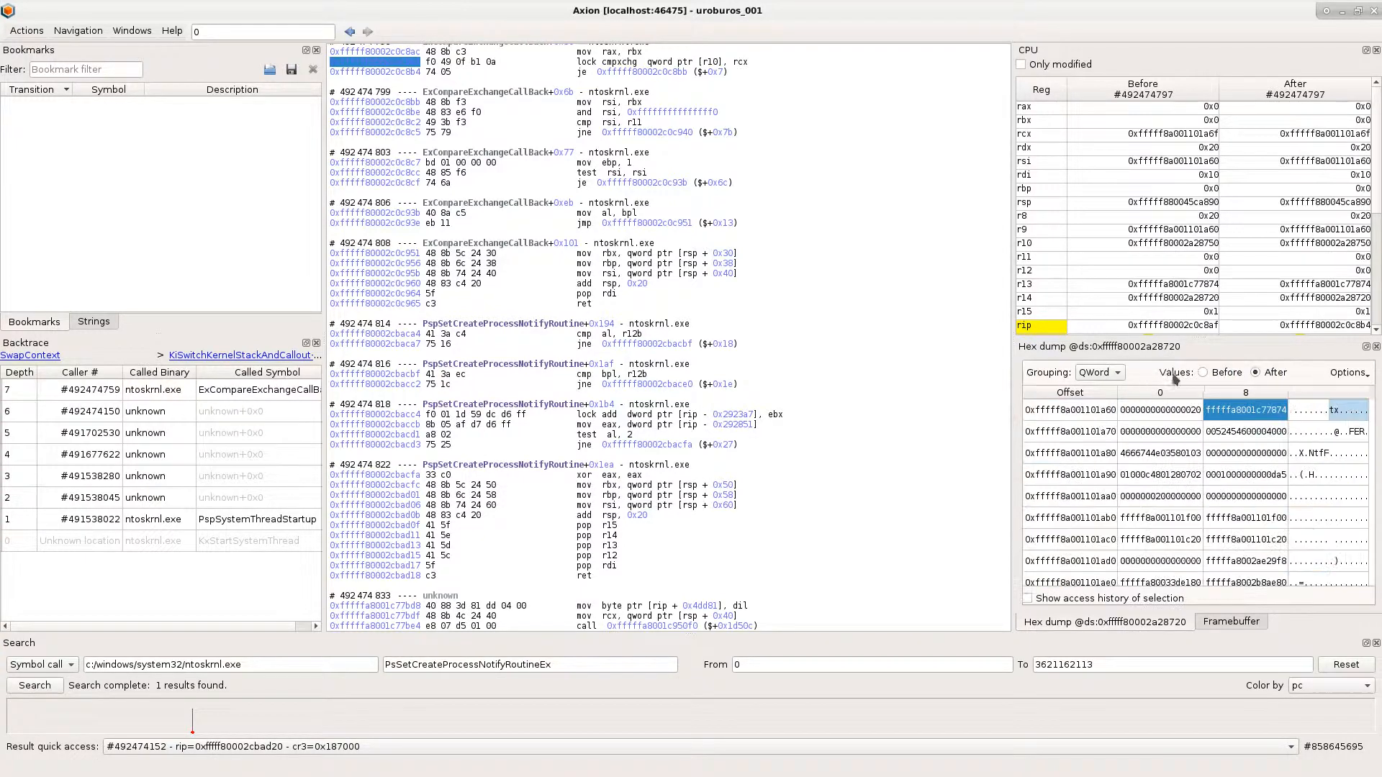
click(1375, 346)
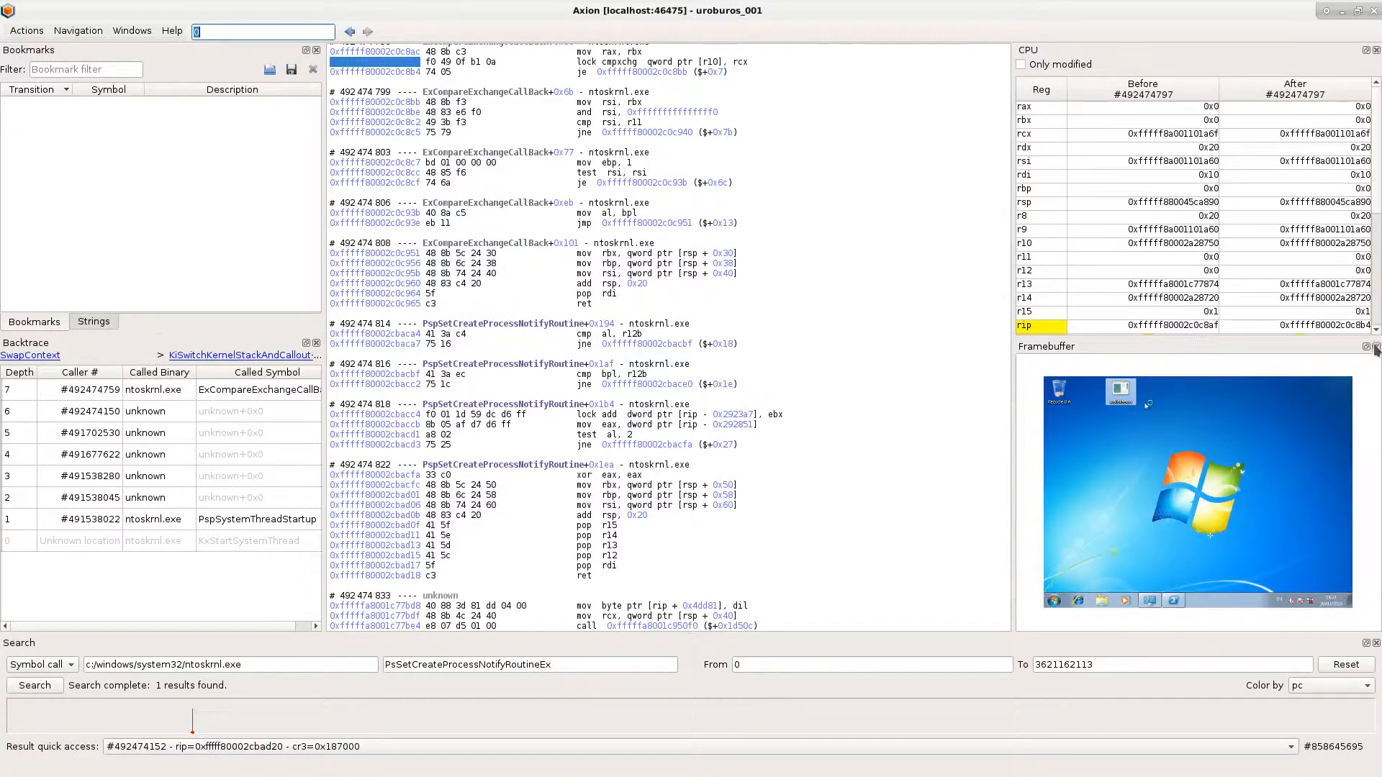
- Search the trace for calls to PsSetCreateThreadNotifyRoutine in c:/windows/system32/ntoskrnl.exe
double_click(580, 661)
text(create)
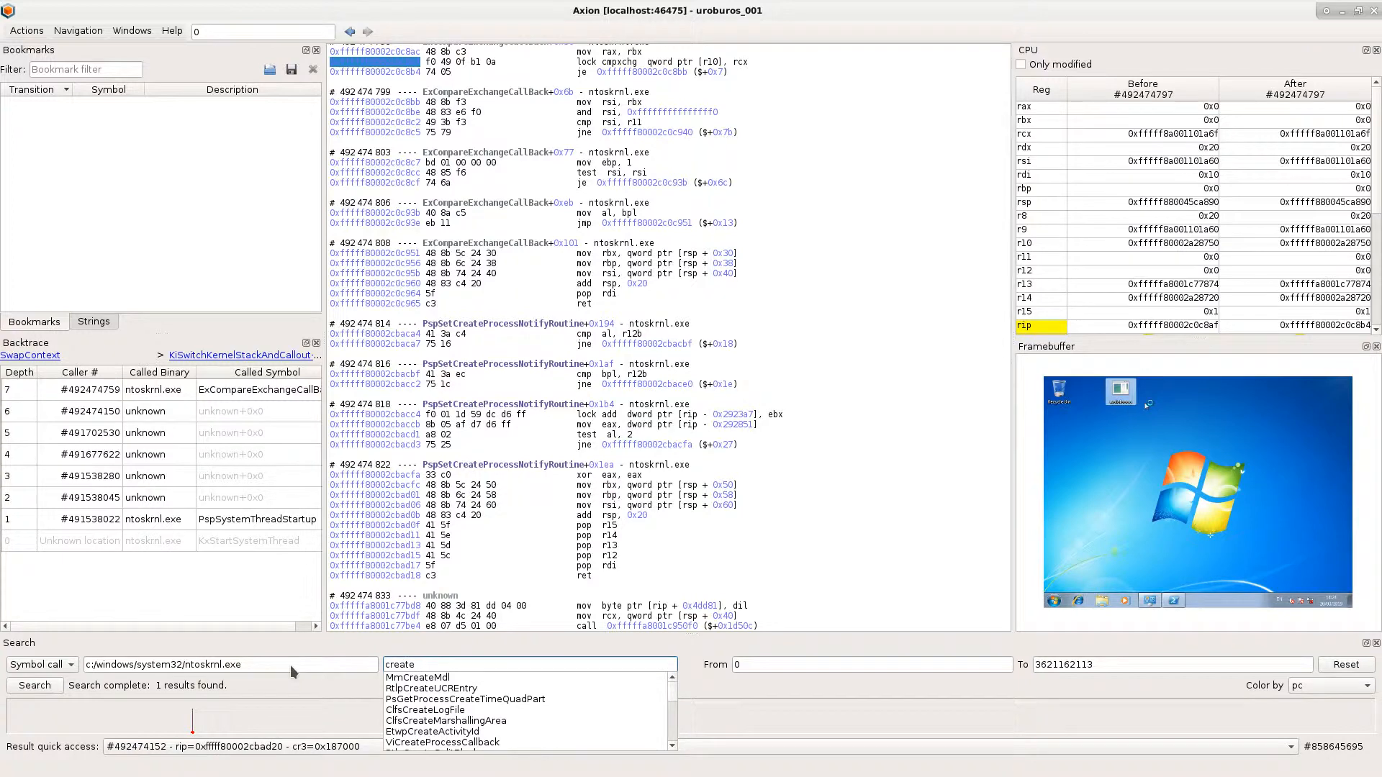
text(threadno)
key(Down)
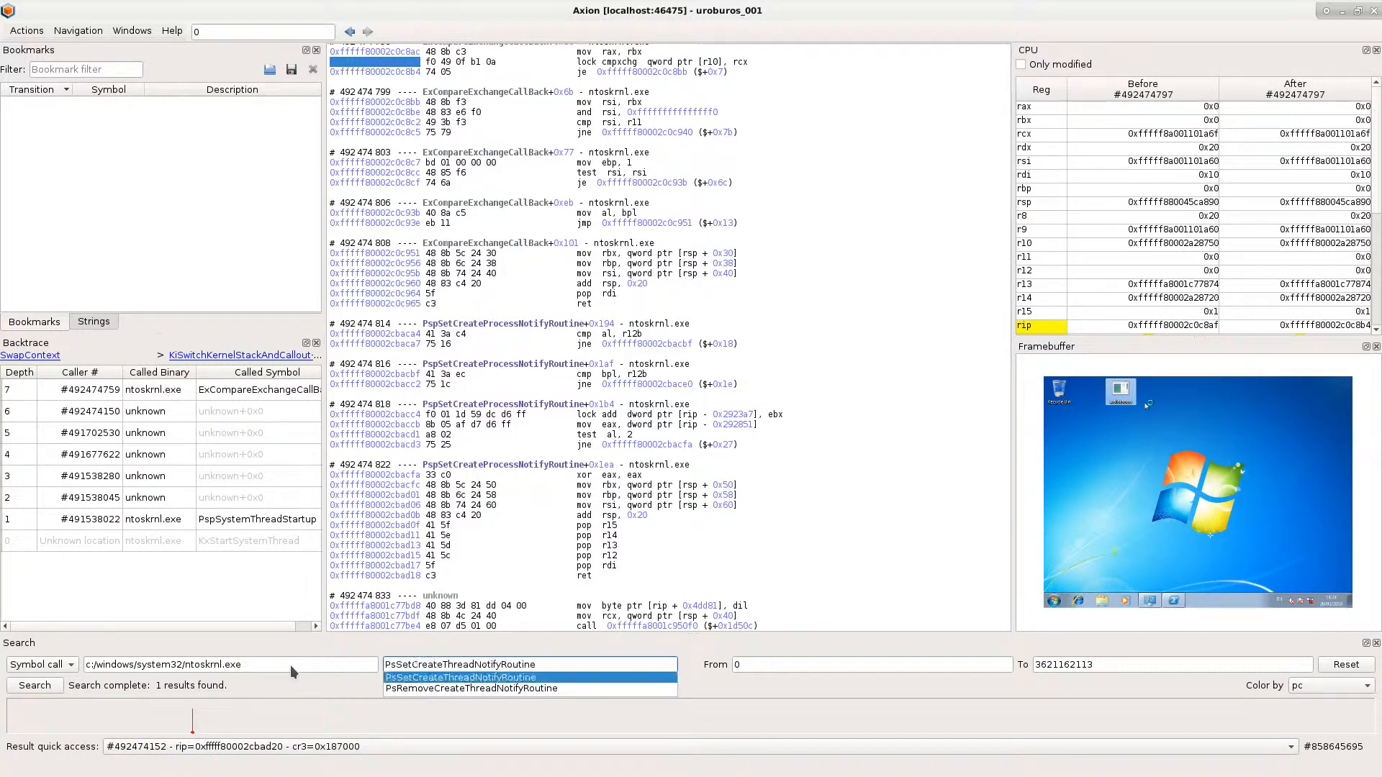
key(Return)
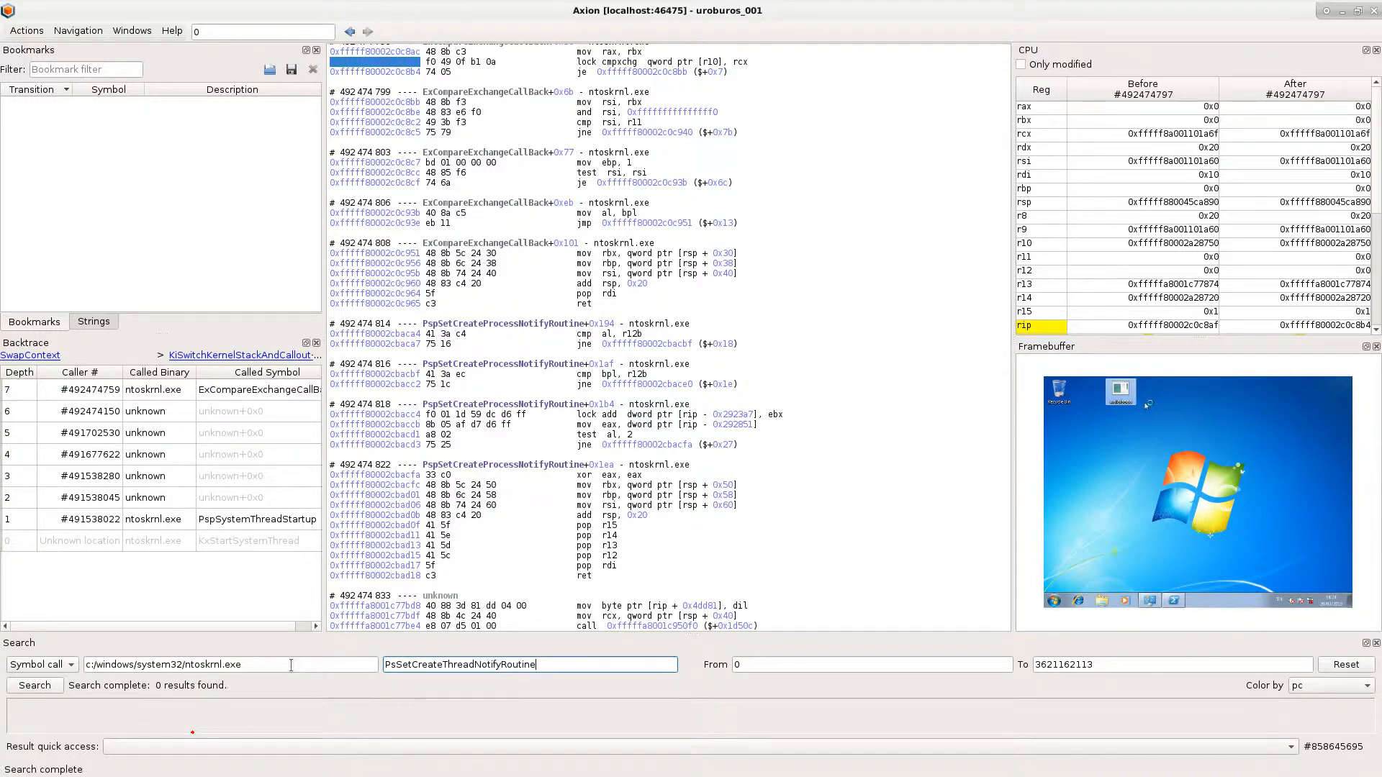
- Search for calls to FwpsCalloutRegister0 in c:/windows/system32/drivers/fwpkclnt.sys
drag(270, 668, 57, 661)
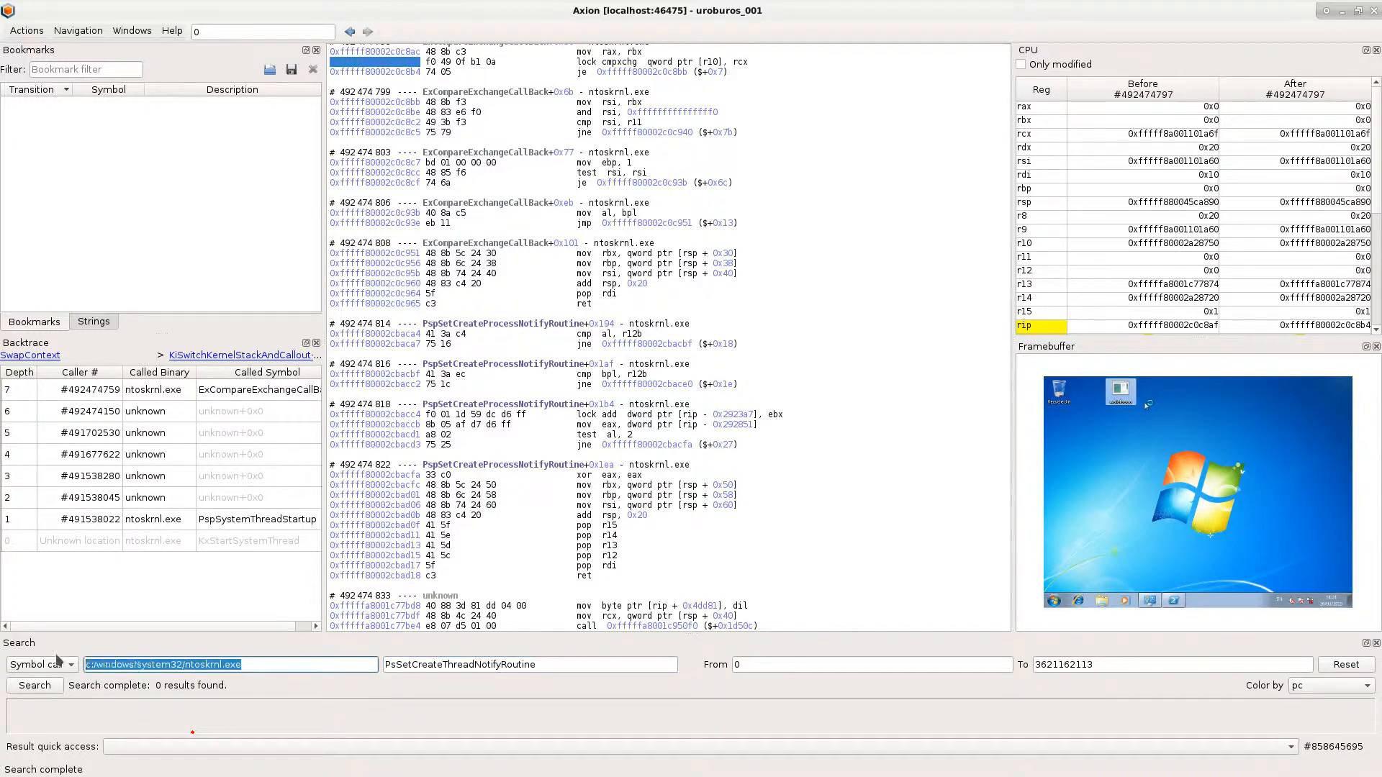
text(fwpk)
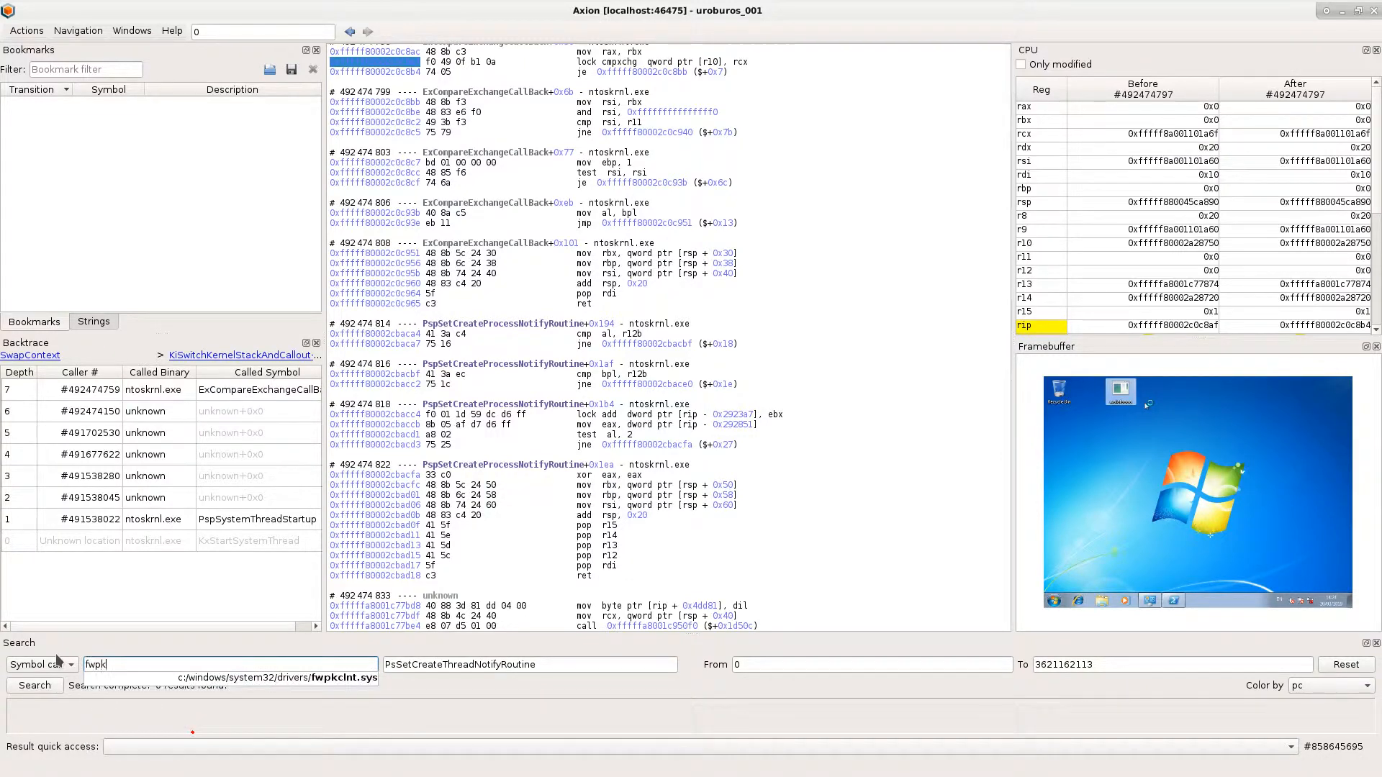
key(Down)
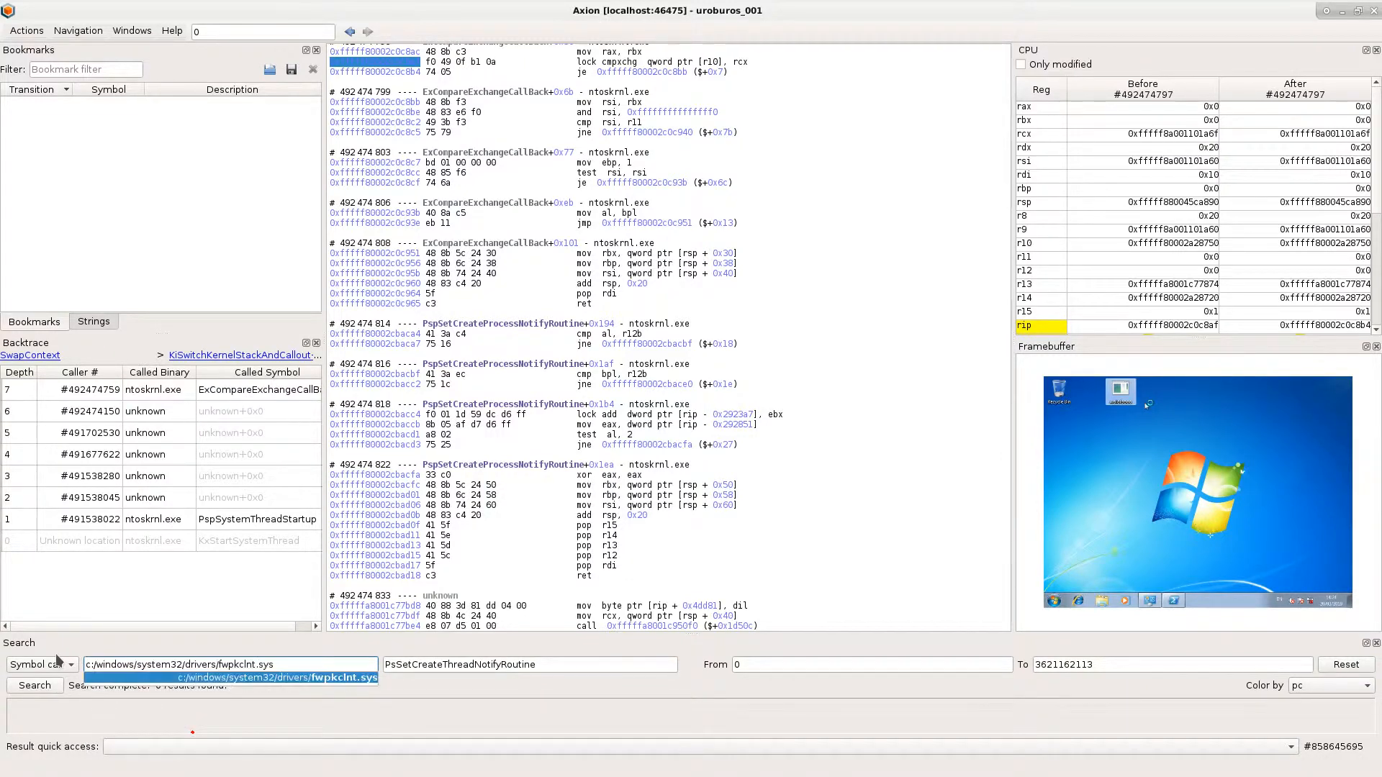
key(Tab)
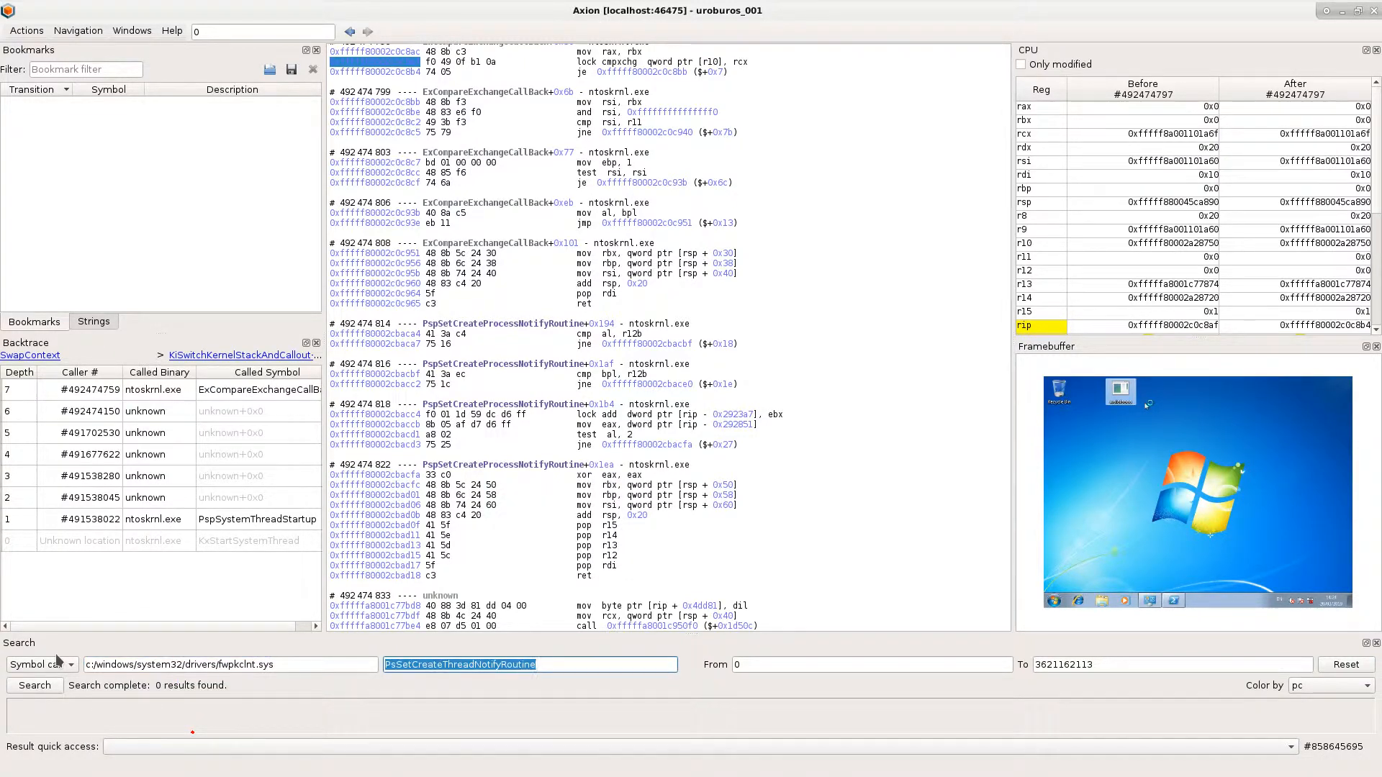
text(Calloutreg)
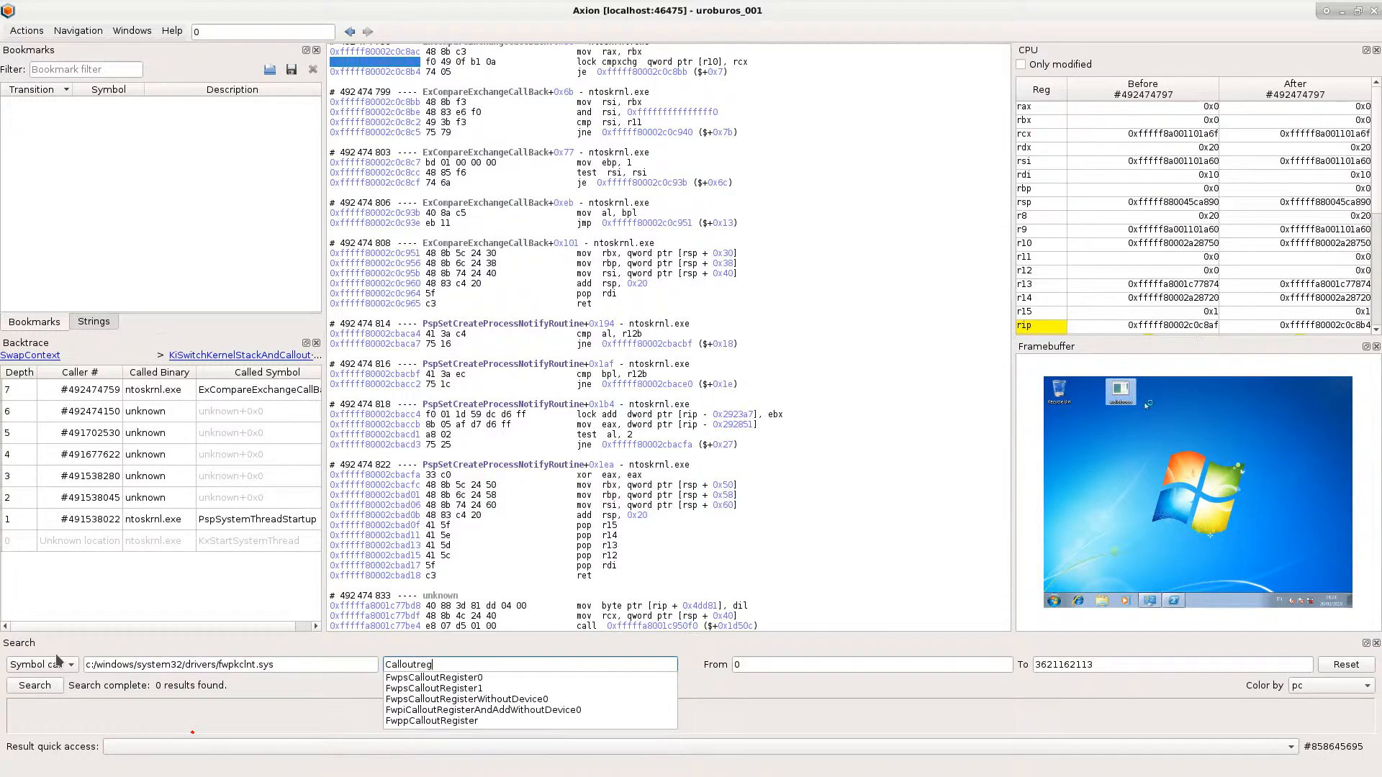
text(i)
key(Down)
key(Return)
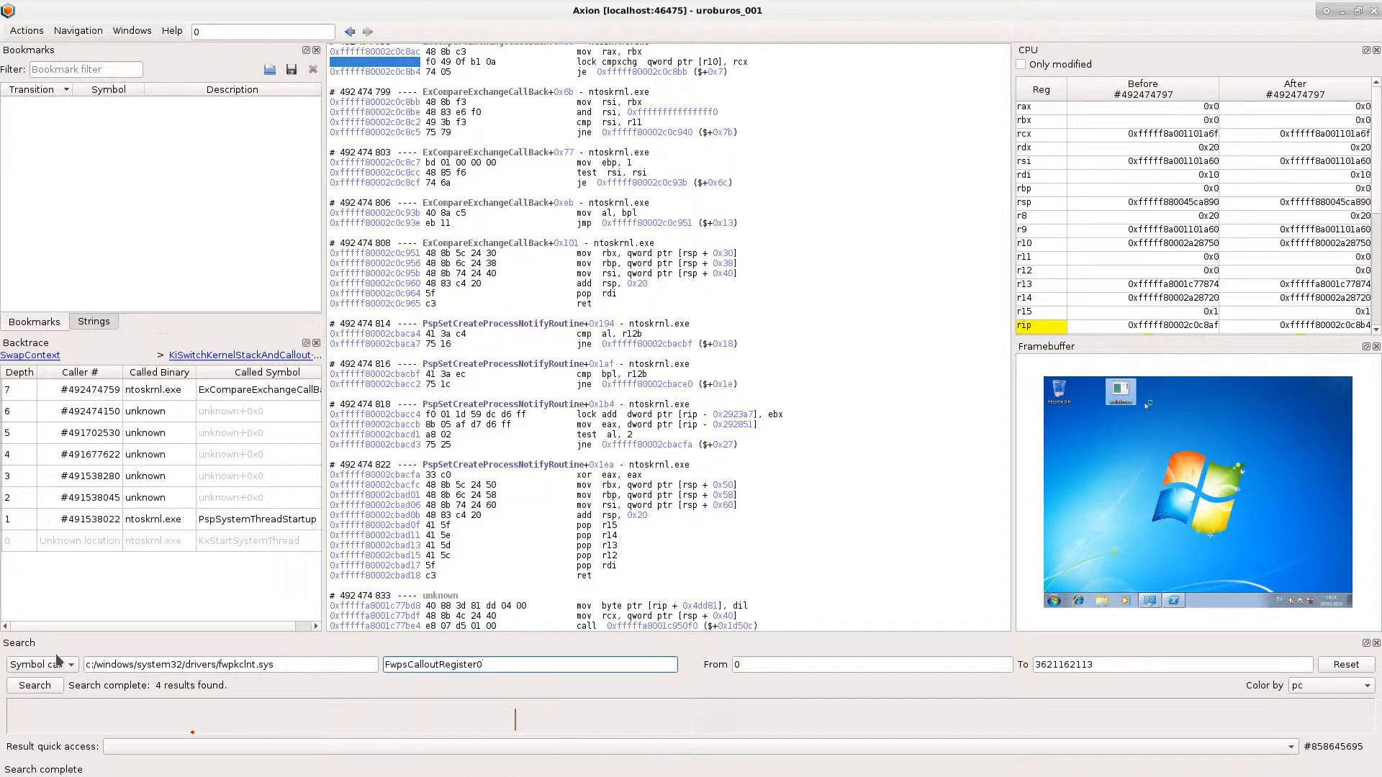
click(243, 749)
click(266, 718)
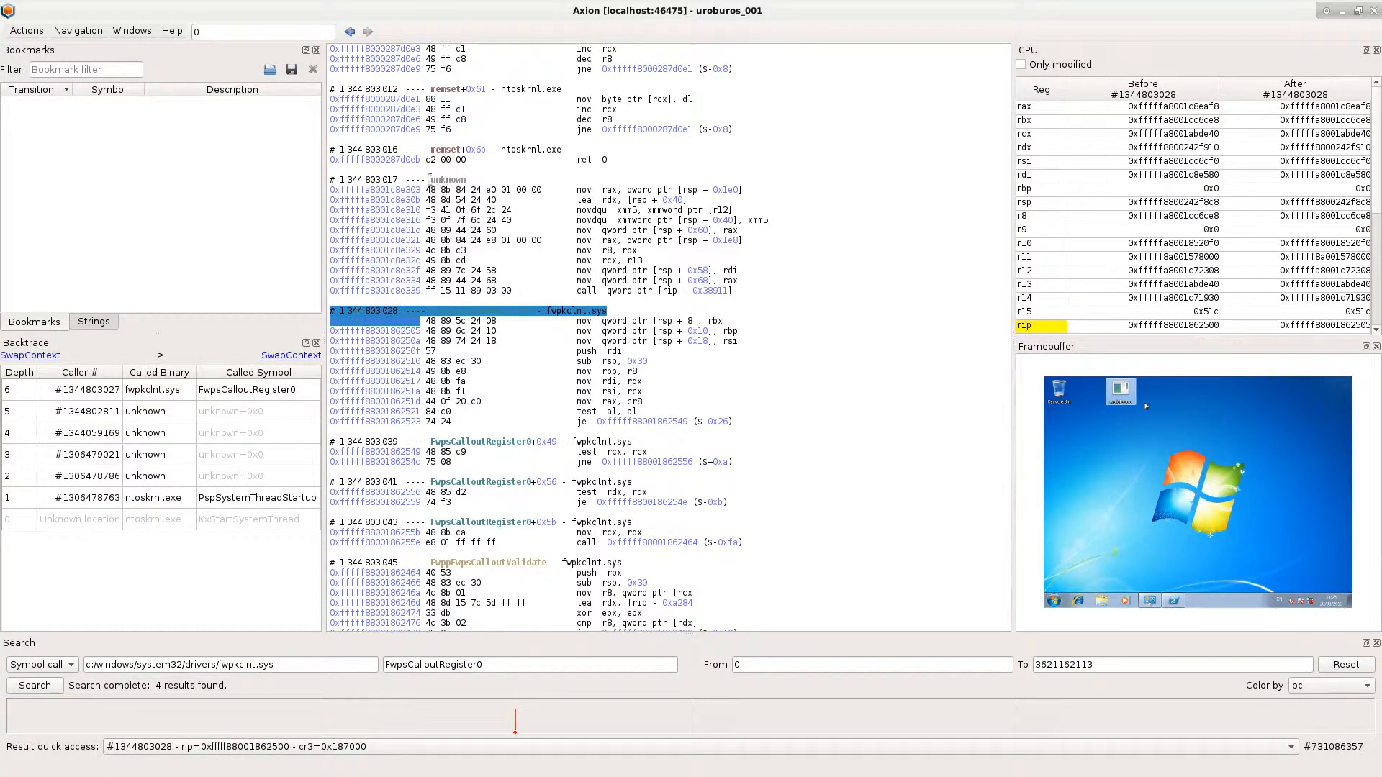
click(430, 180)
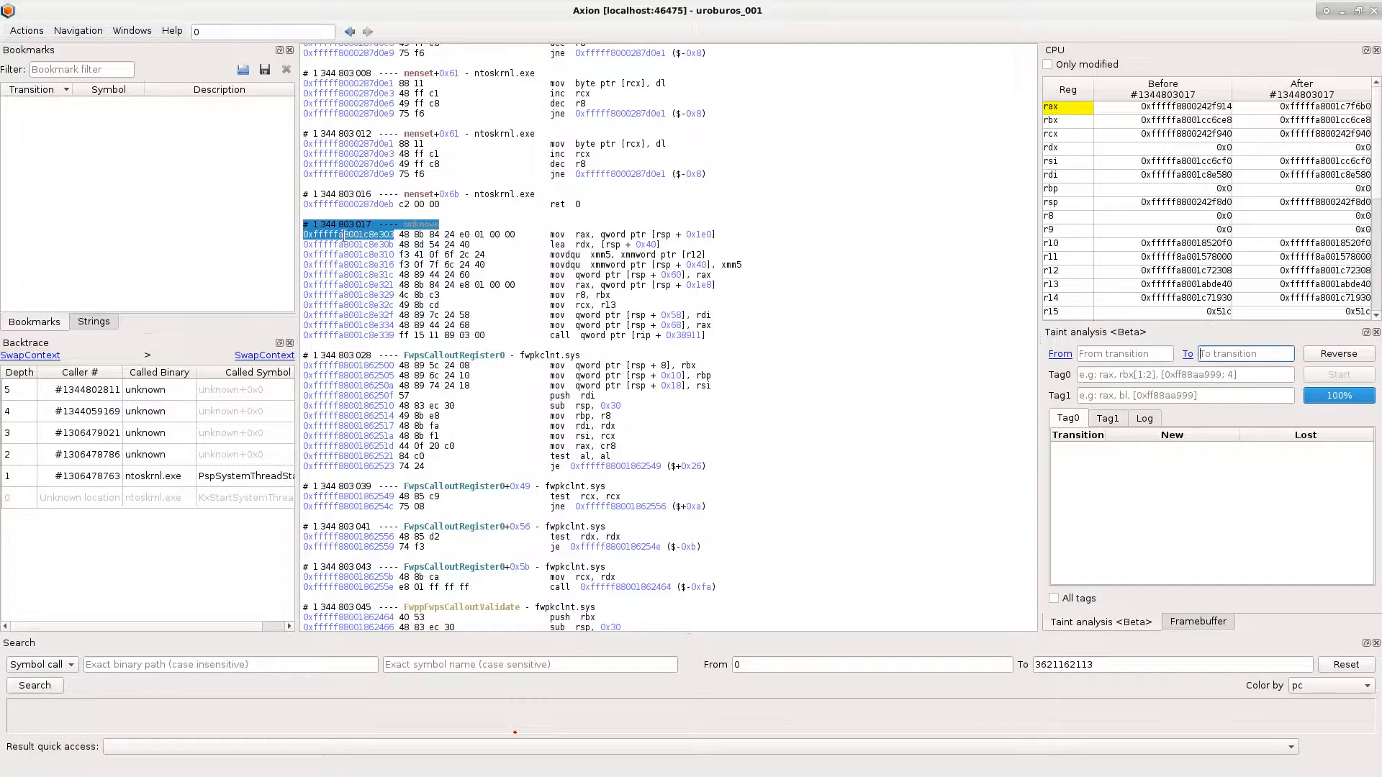
click(344, 235)
click(1061, 356)
click(1188, 352)
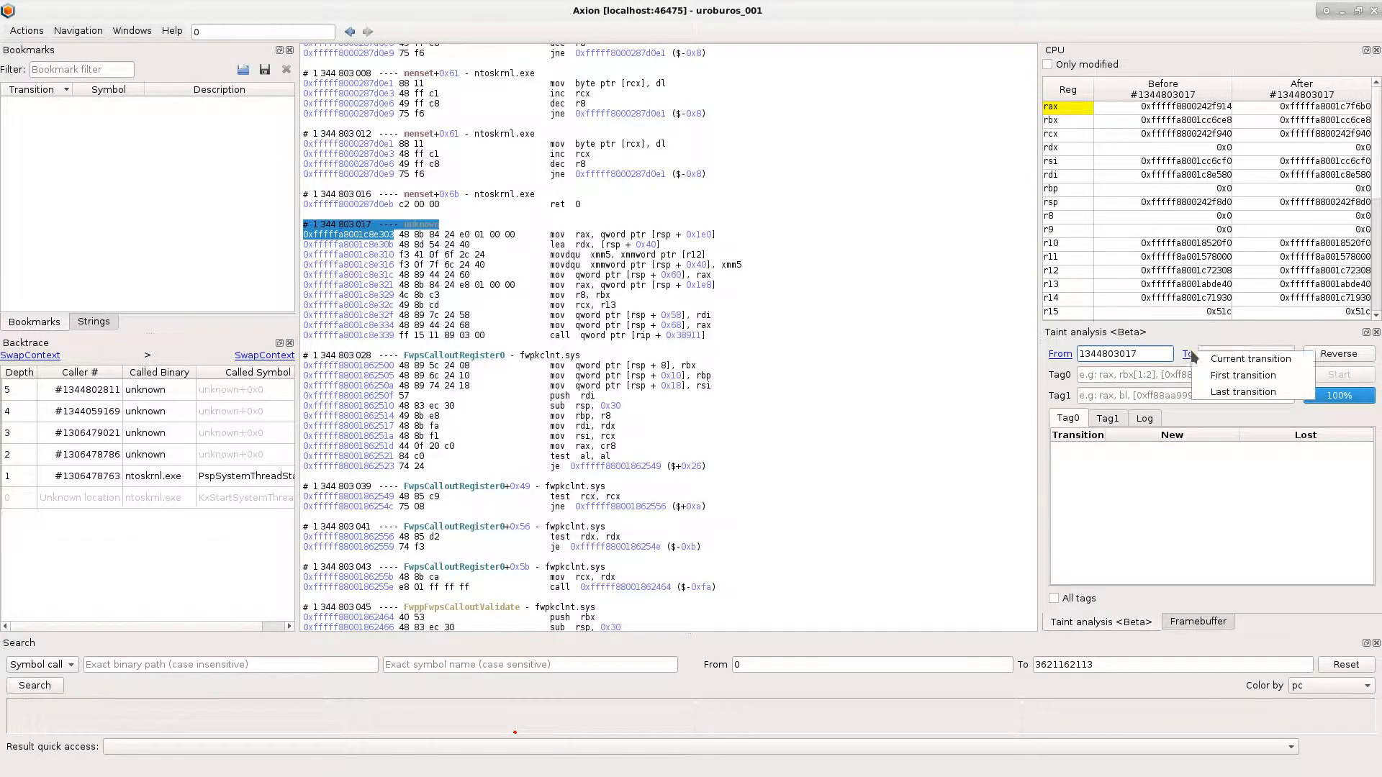
click(1234, 371)
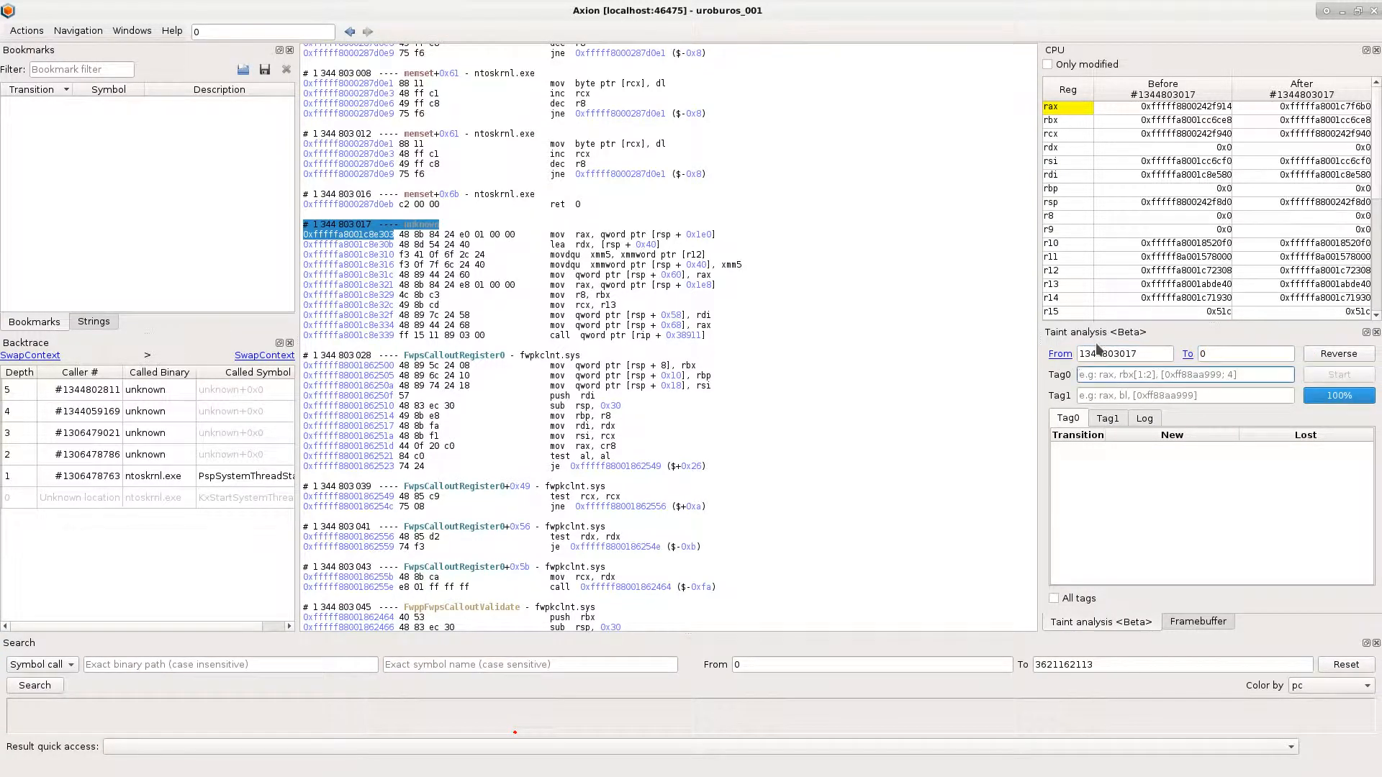
text([)
text(0xfffffa8001c8e303)
text(;1)
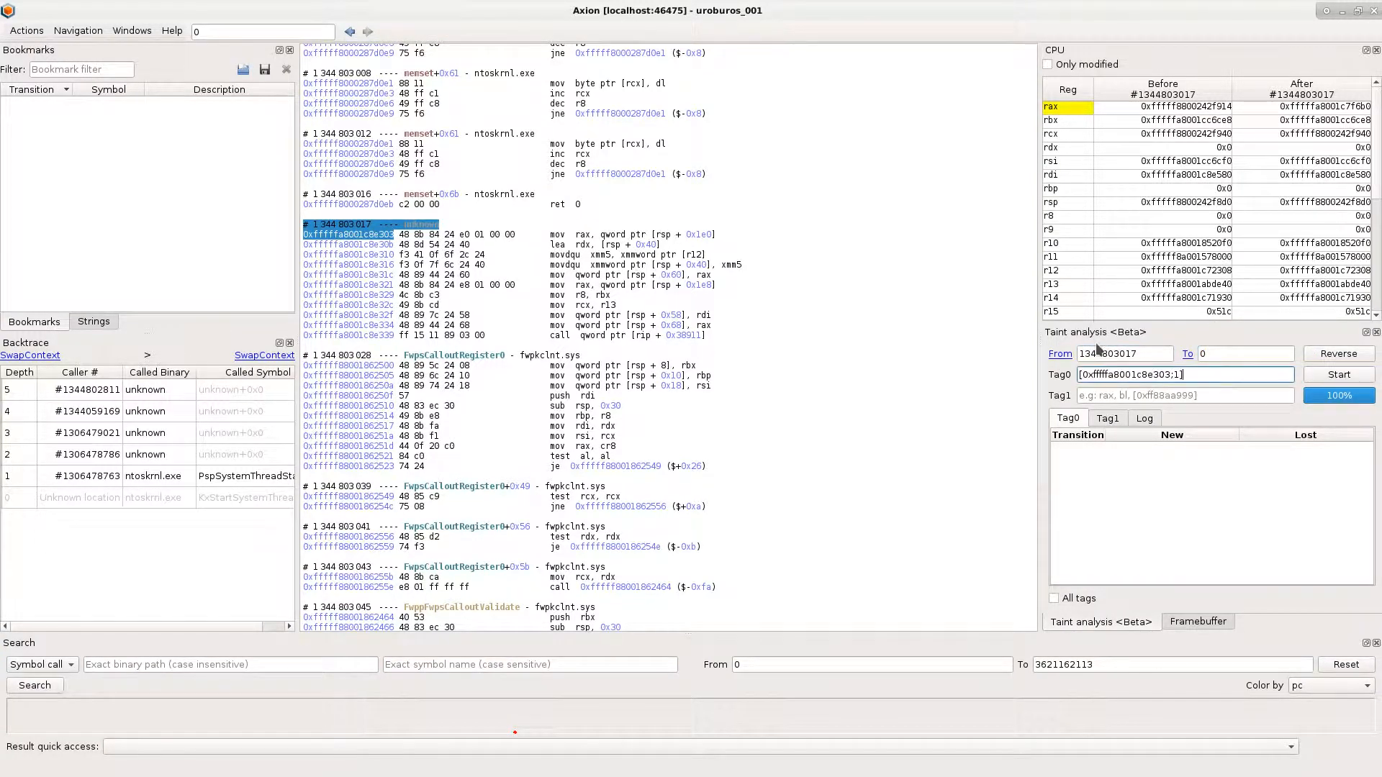
click(1340, 376)
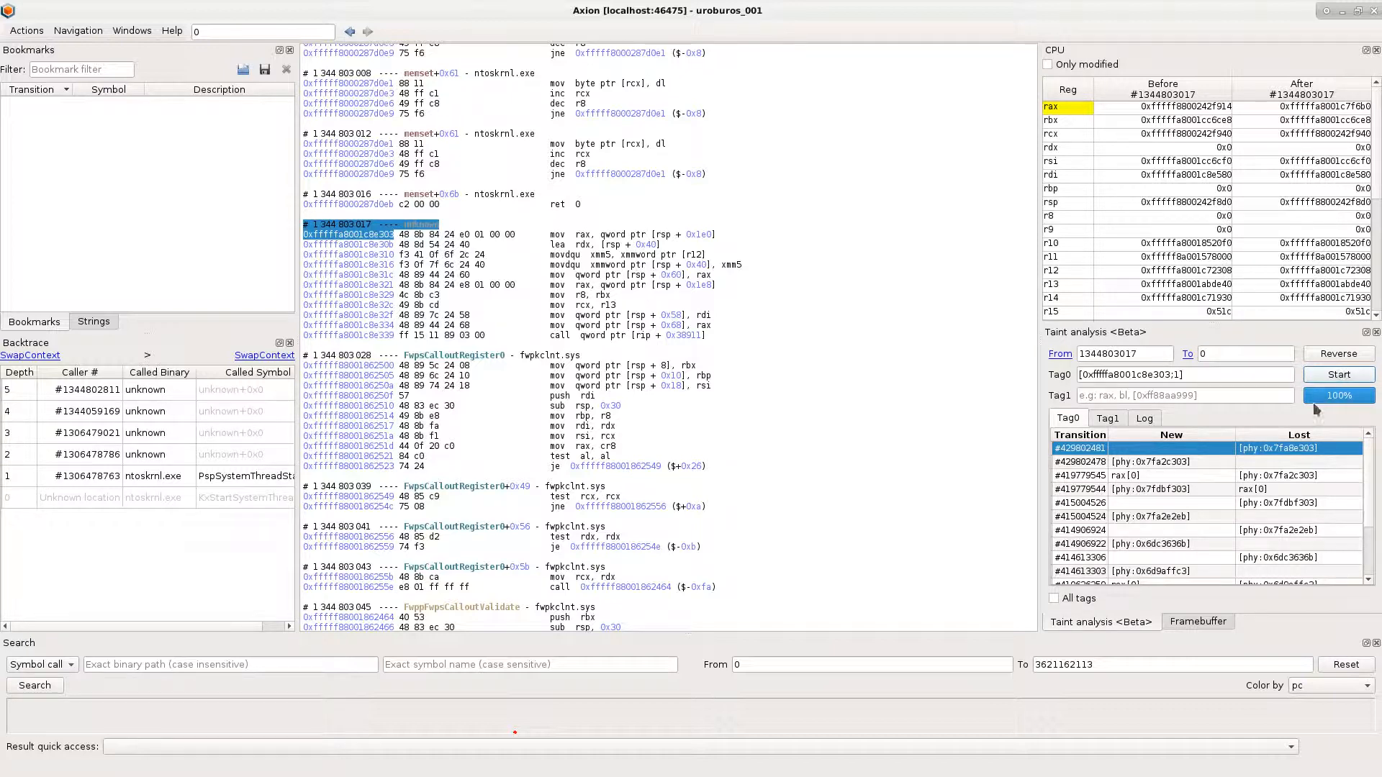
- Look through the Tag0 taint results down to the earliest transition, #277796985
drag(1289, 451, 1284, 600)
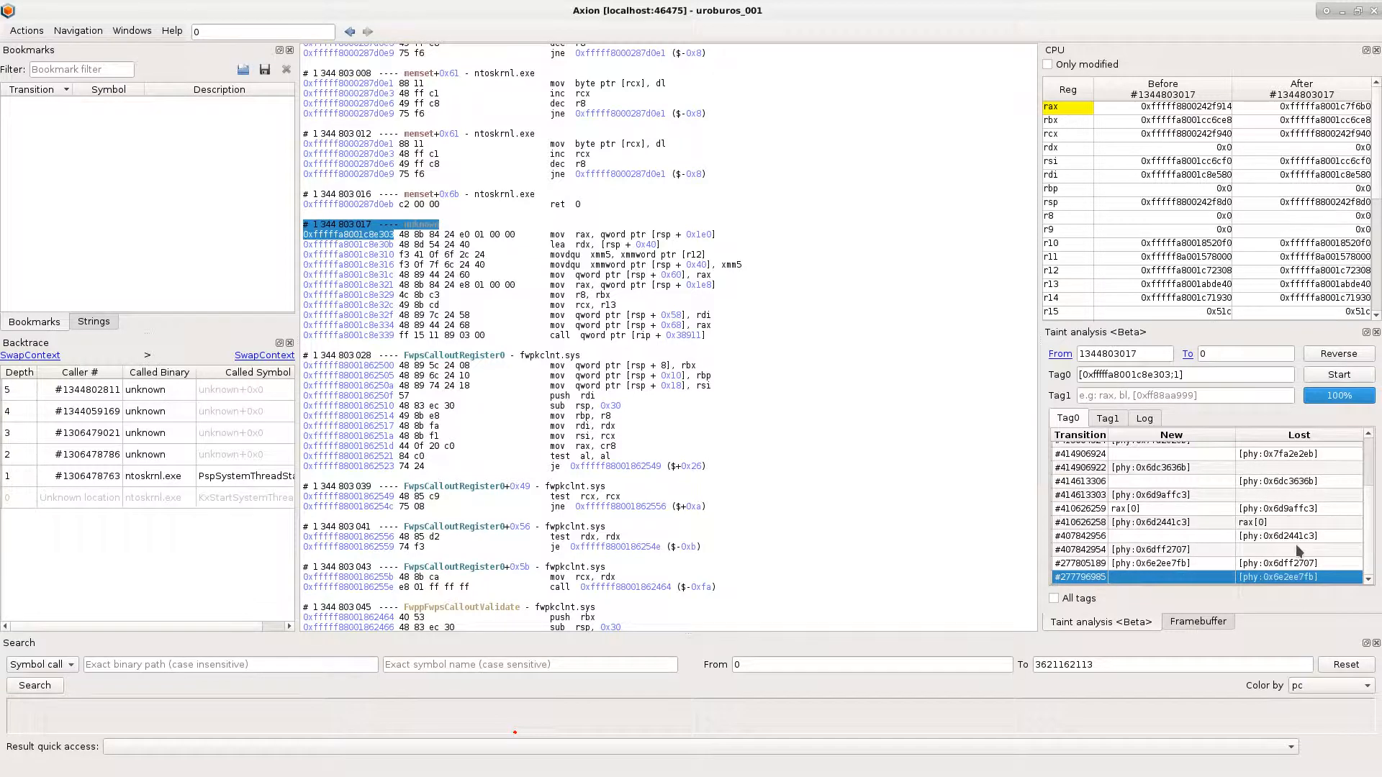
scroll(1298, 550, up, 1)
scroll(1295, 540, up, 1)
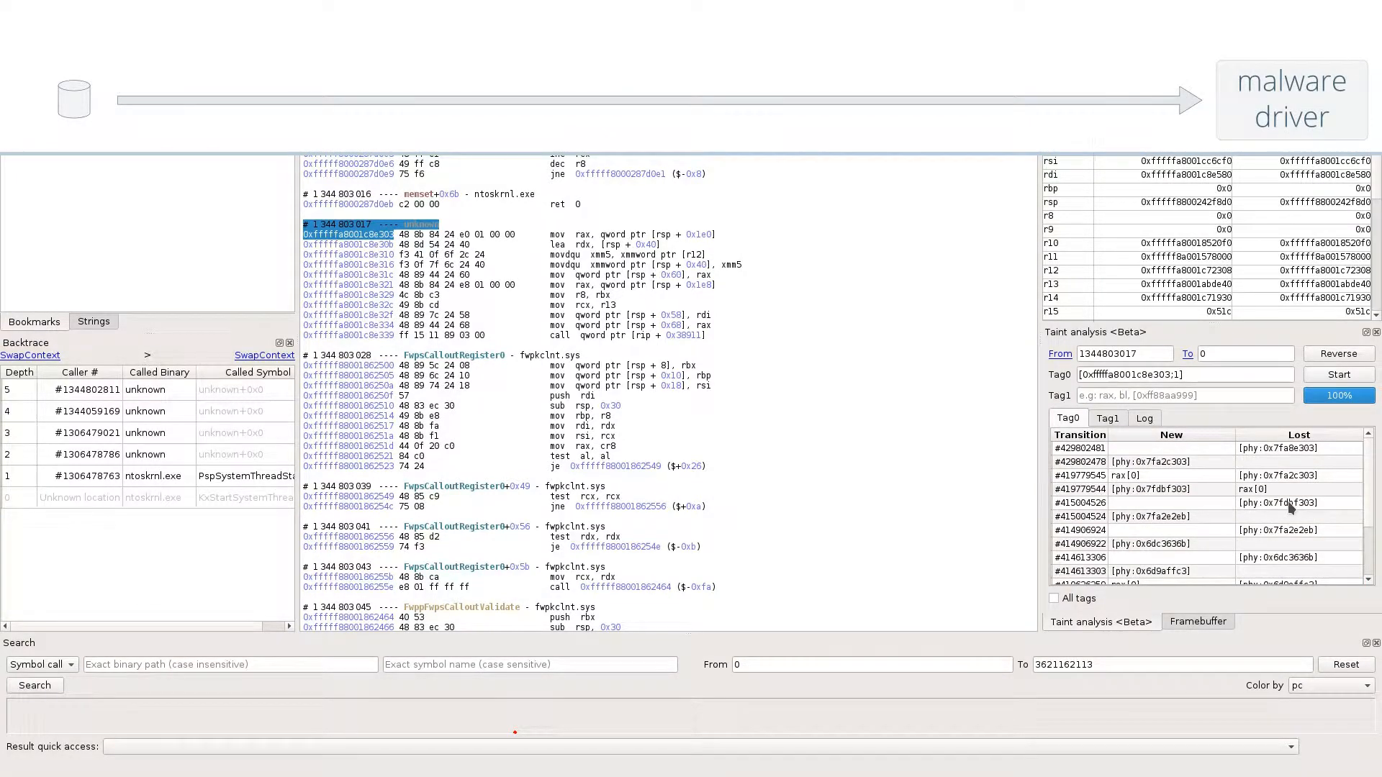
- Go to taint transition #429802481 and trace it back to its caller at #429712867 in the backtrace
click(1269, 448)
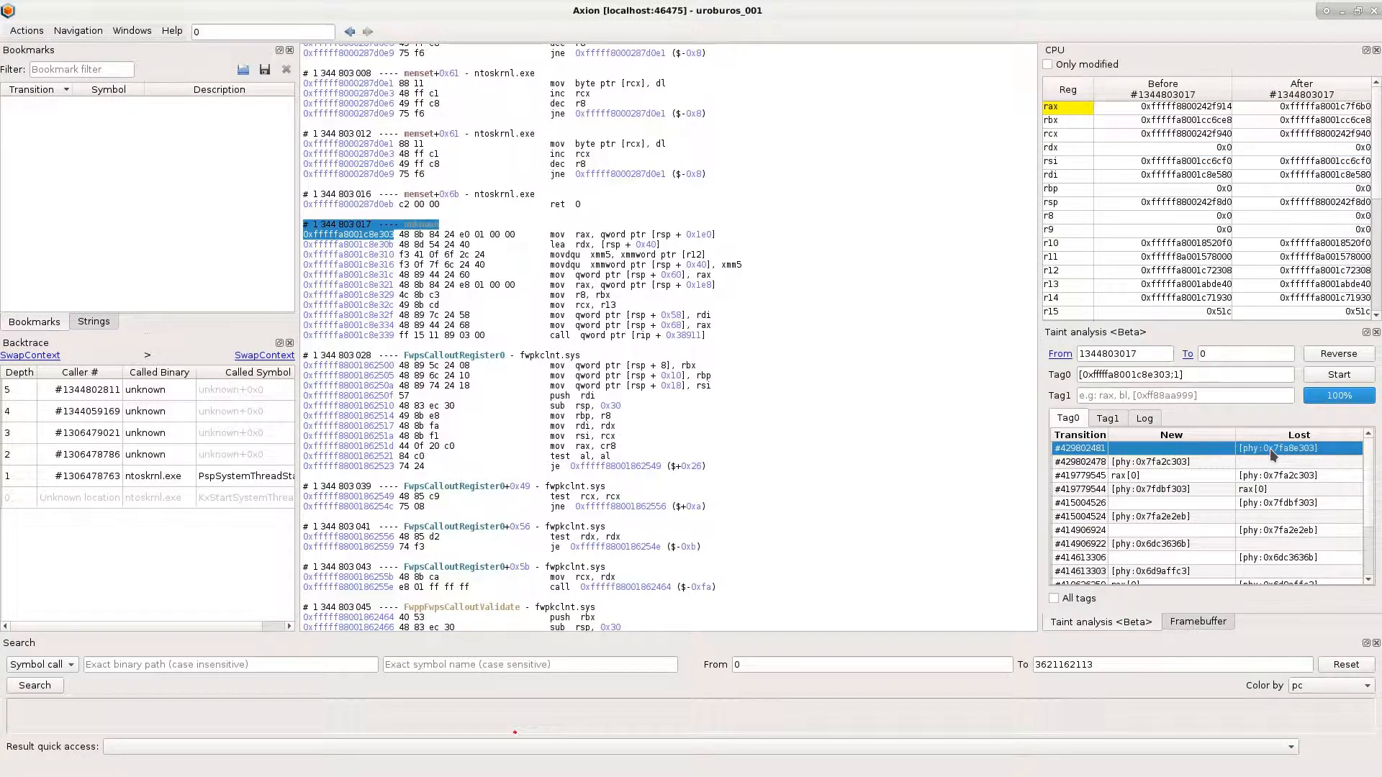
double_click(1143, 451)
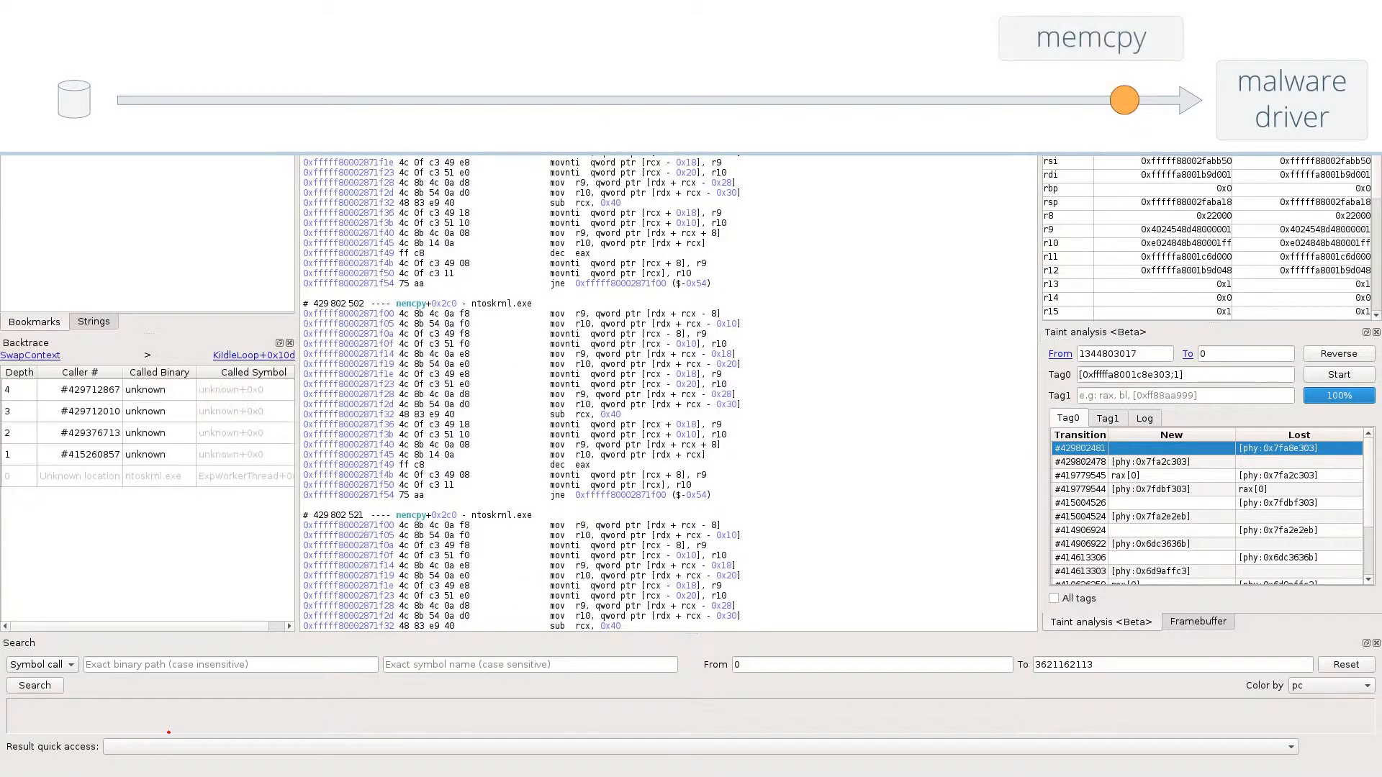
double_click(229, 393)
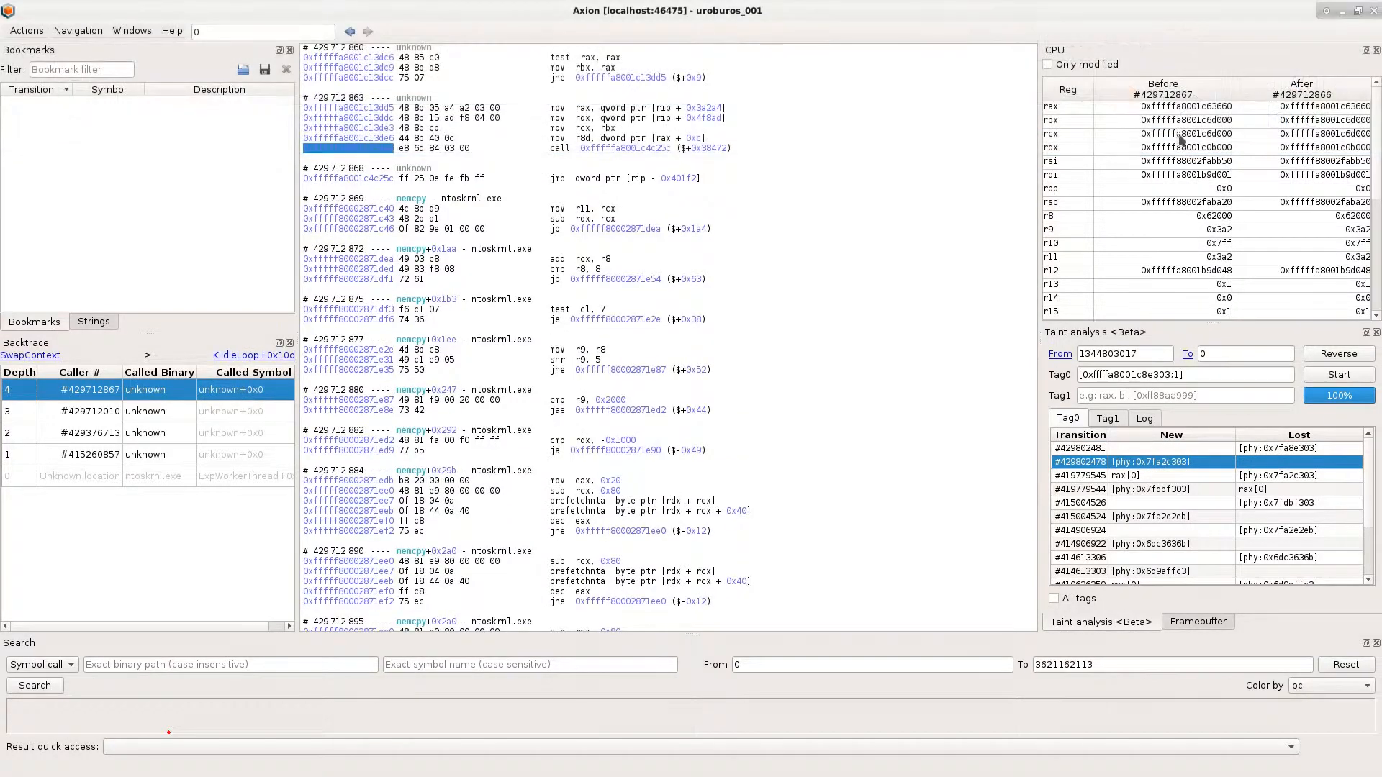
- Open a hex dump of the memory rcx points to before the memcpy call and dock it tabbed with the taint analysis
click(1189, 138)
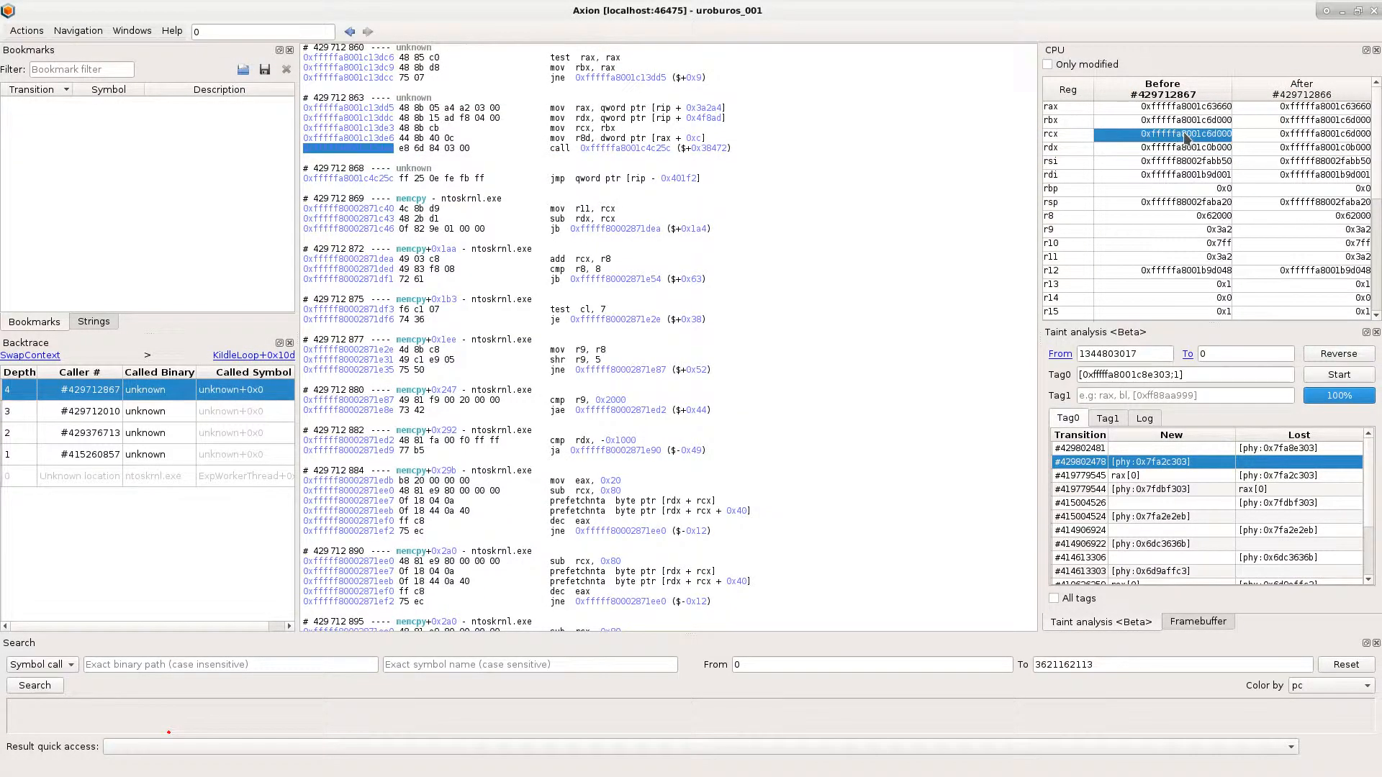
right_click(1184, 134)
click(1209, 160)
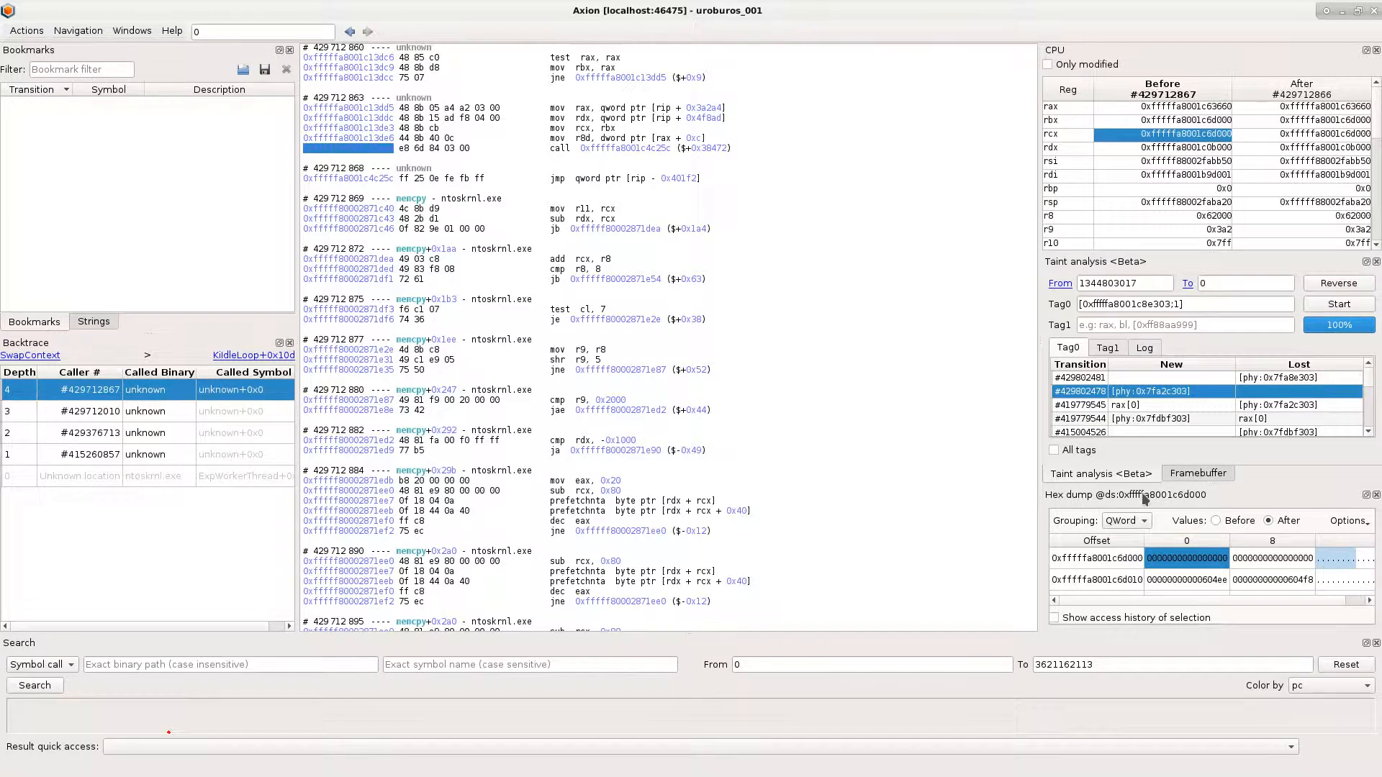
drag(1145, 497, 1172, 410)
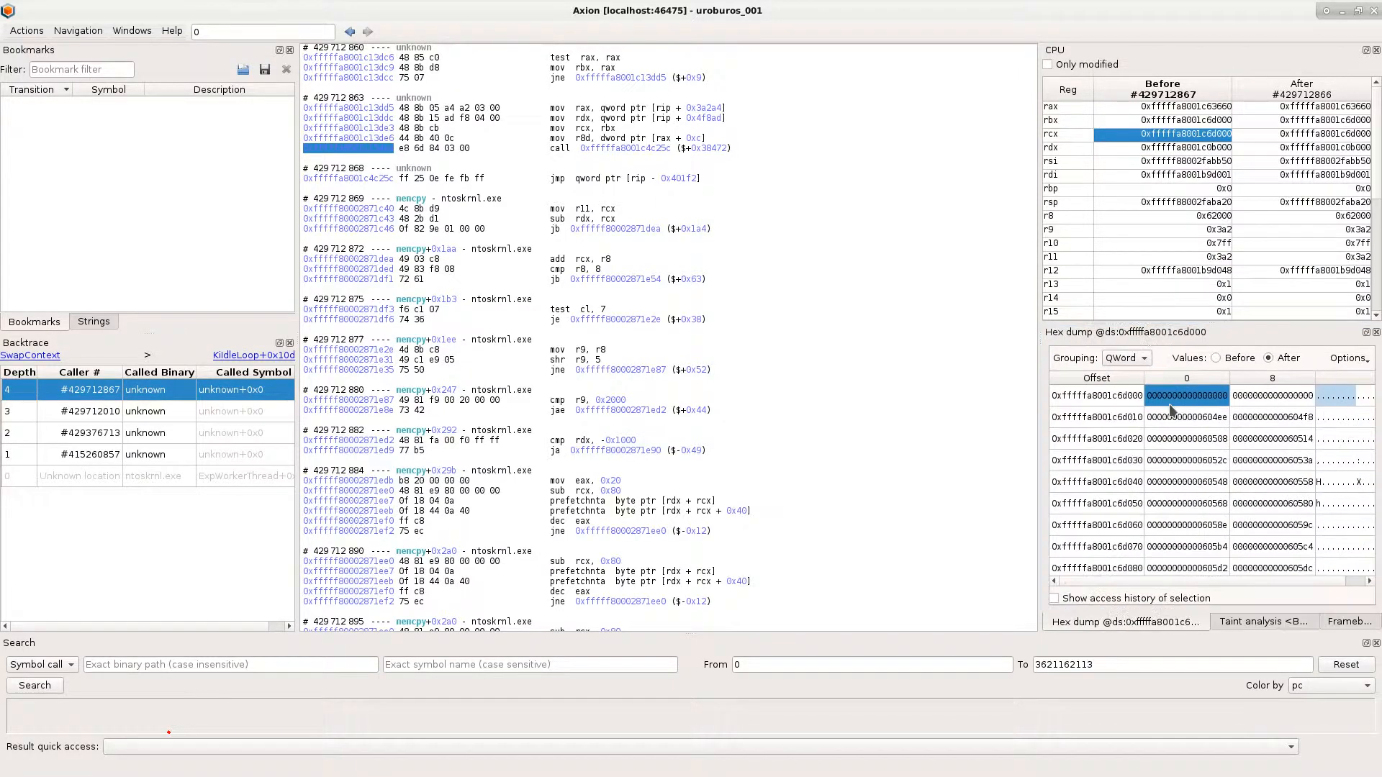
- Show the access history of the first qword at 0xfffffa8001c6d000, go to write #429848315 and inspect the written header characters
click(1129, 599)
click(1146, 527)
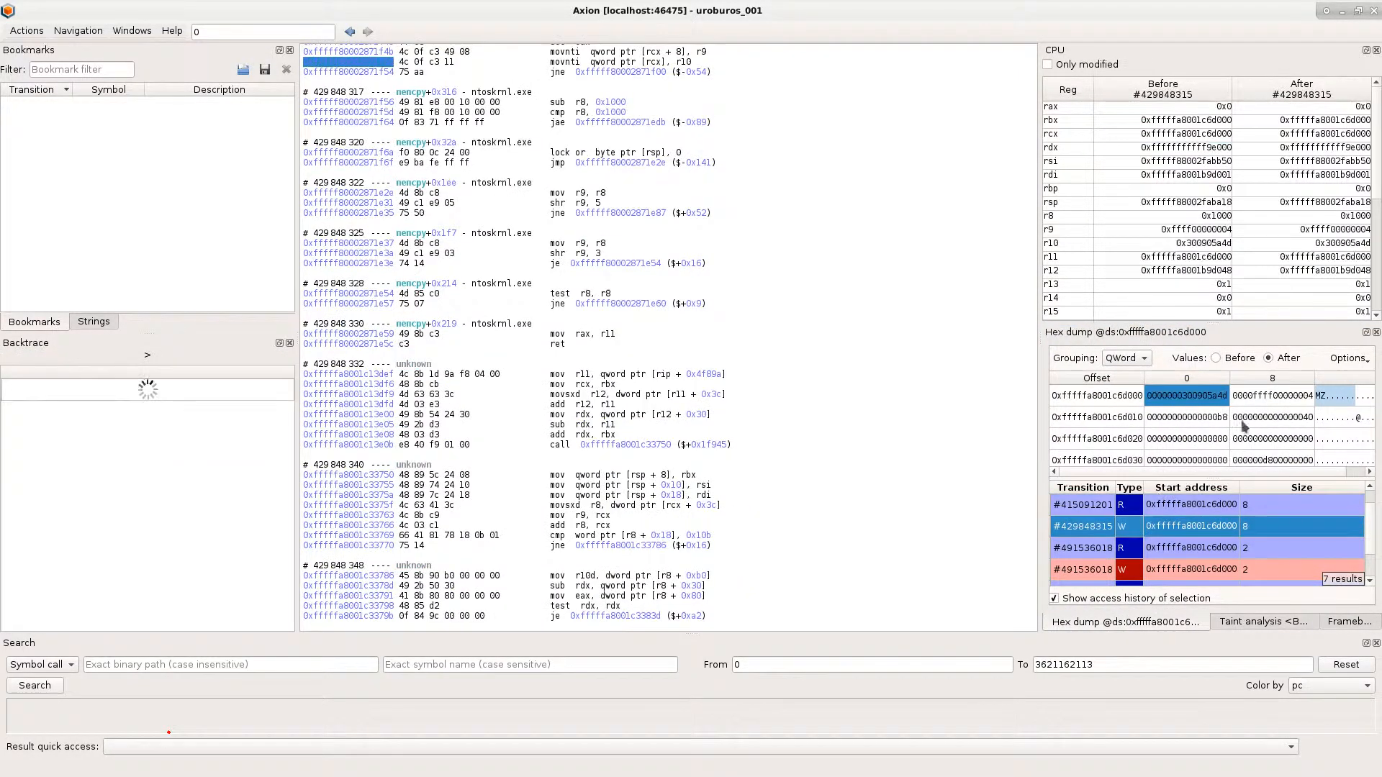
click(1317, 398)
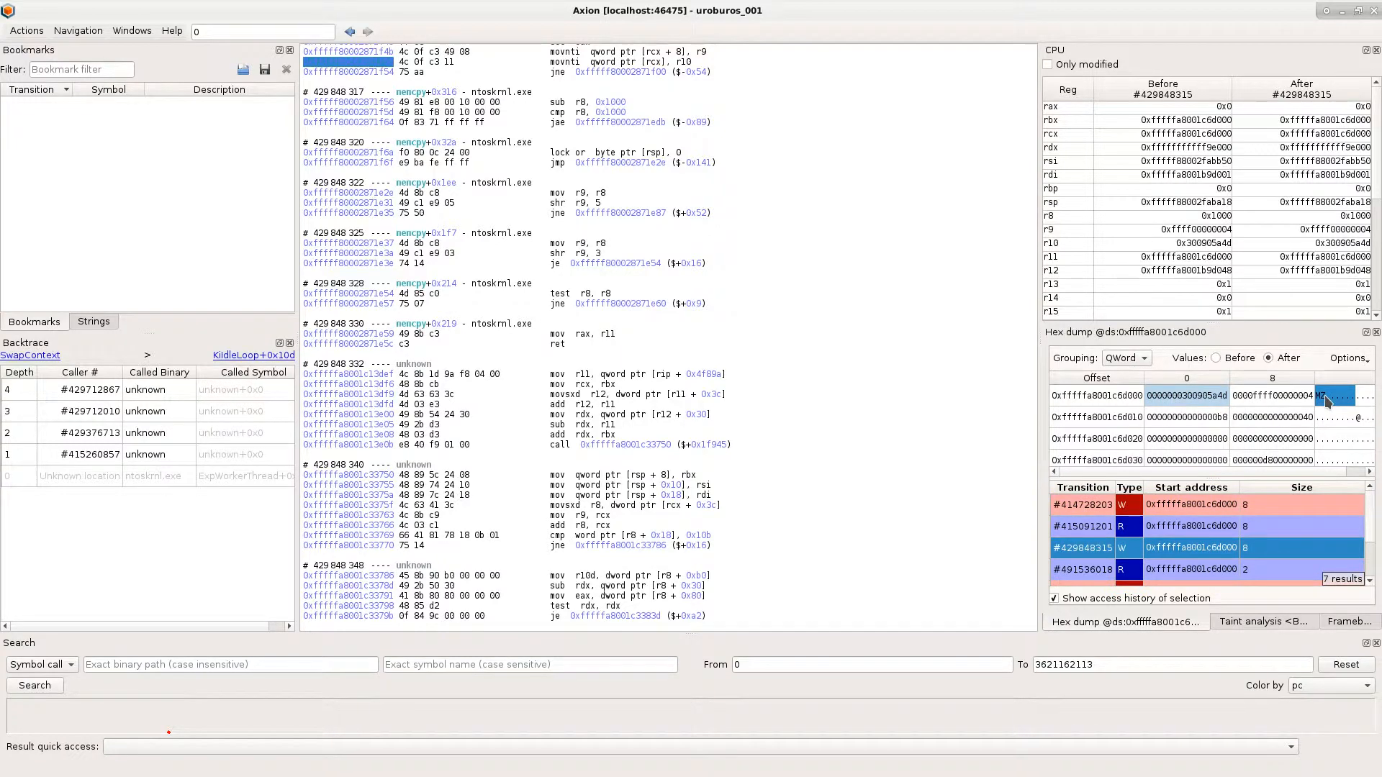
- Return to transition #429712867, bookmark it with the description "memcpy", and close the hex dump
click(350, 31)
key(ctrl+b)
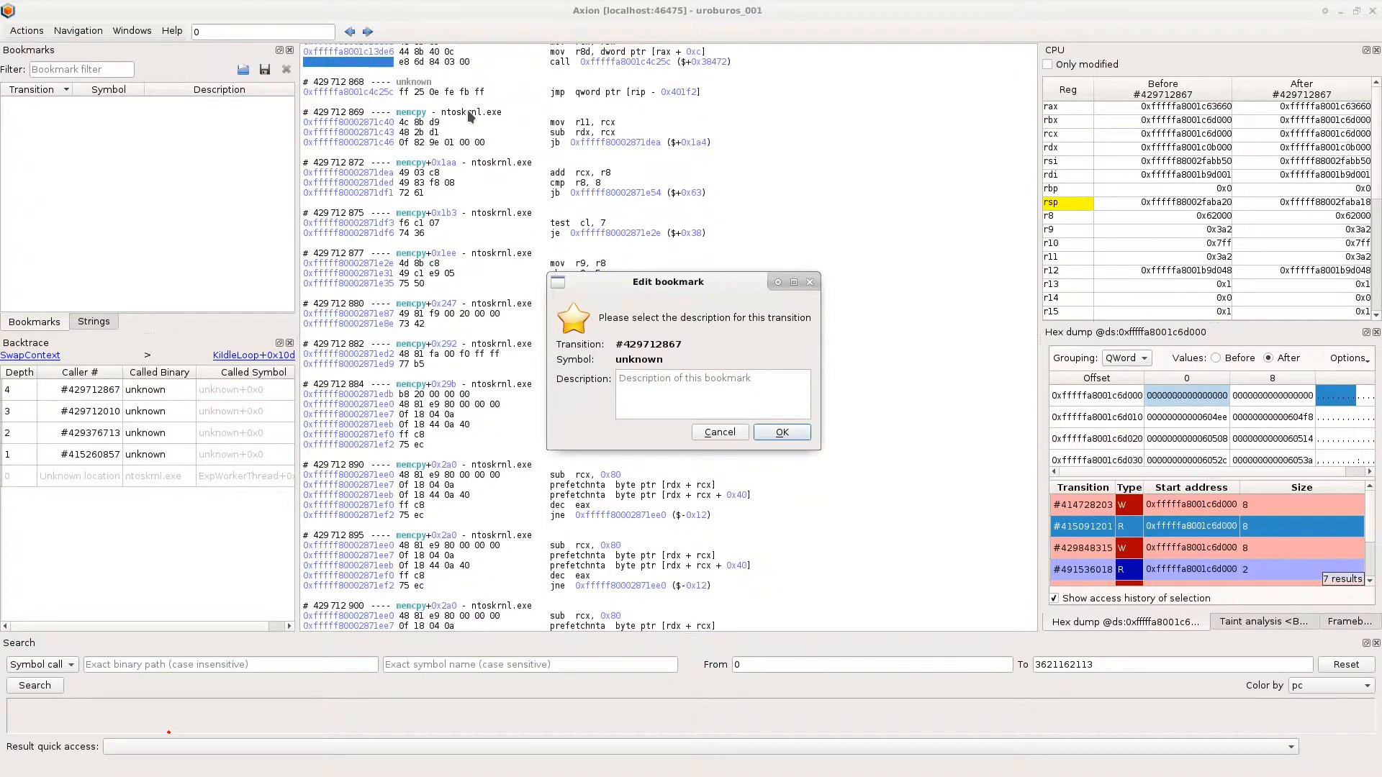
text(memcpy)
click(782, 432)
click(1376, 333)
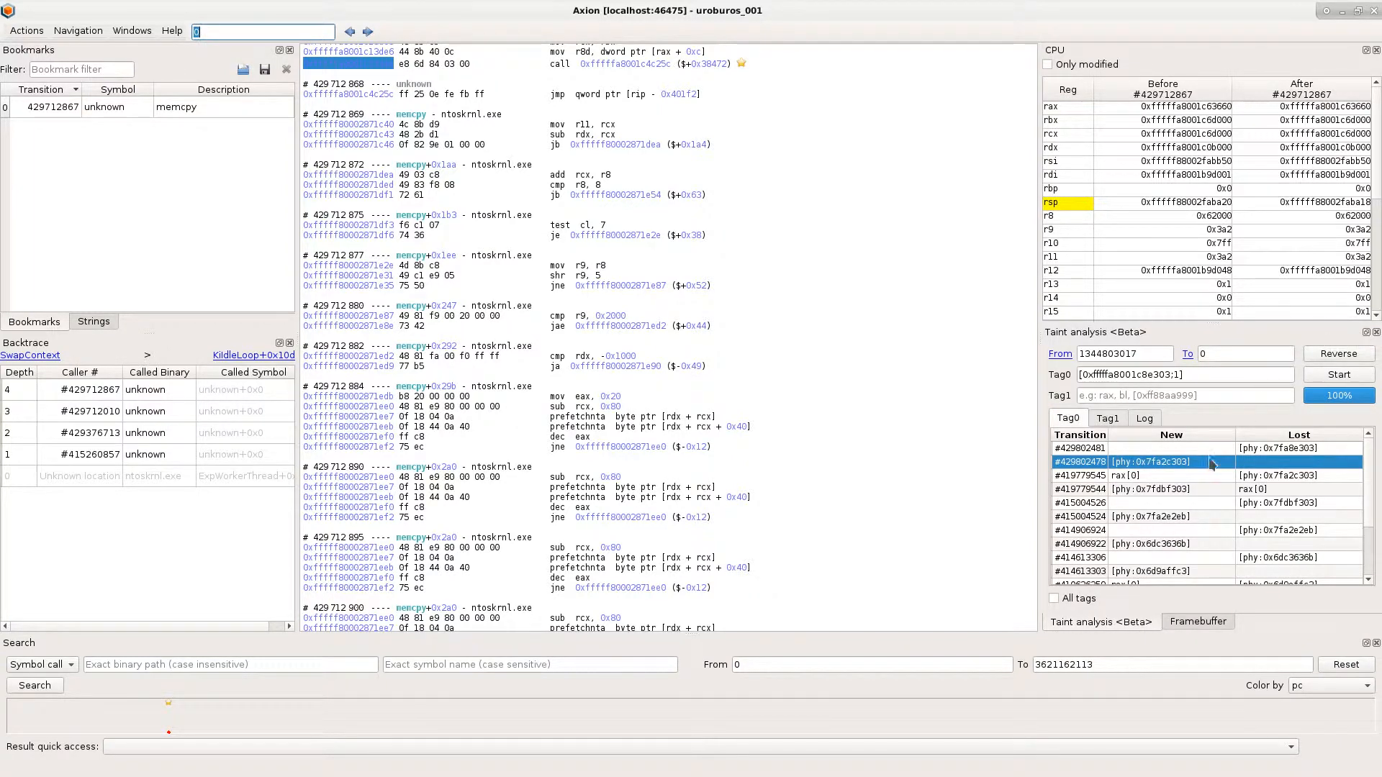
- Visit taint transitions #419779545 and #415004526, check the usbehub.sys backtrace entries, and bookmark #415004526 without a description
click(1252, 475)
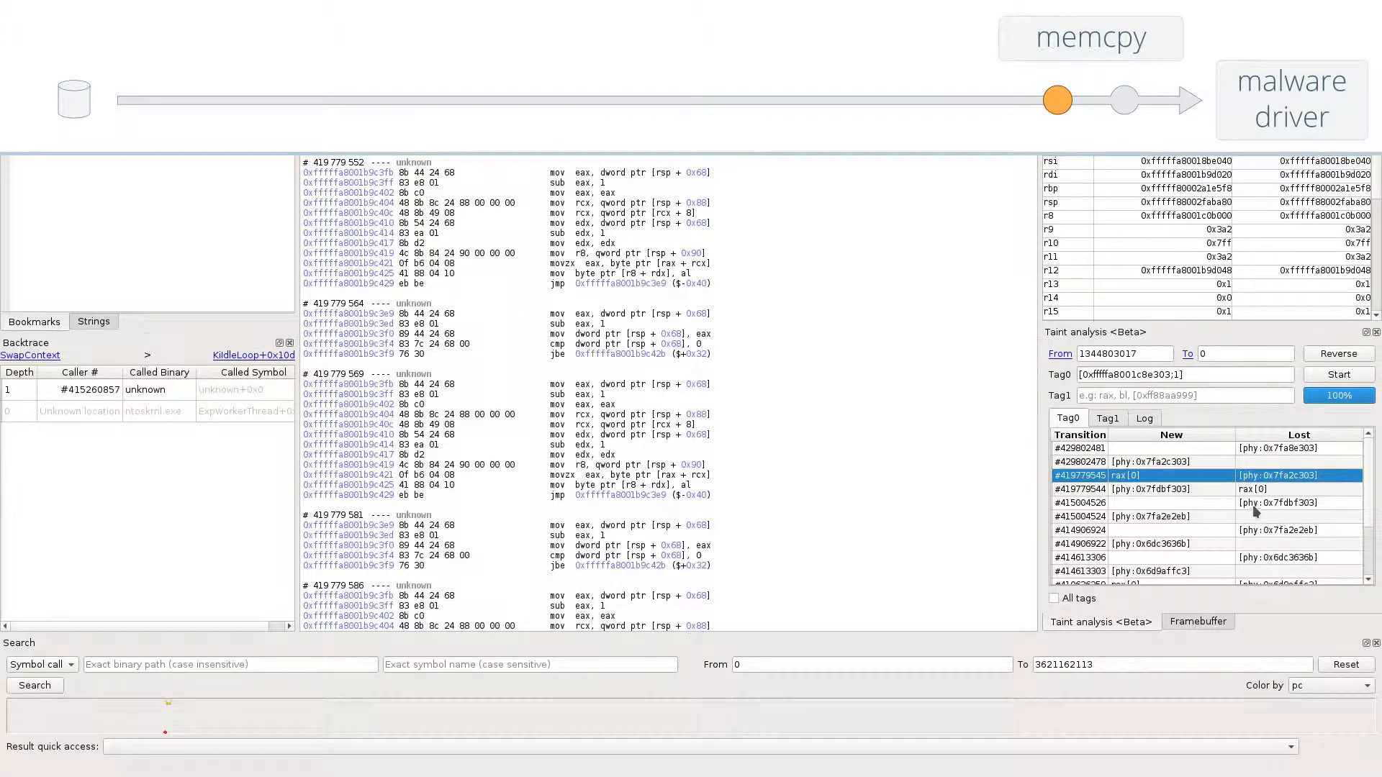
click(1253, 504)
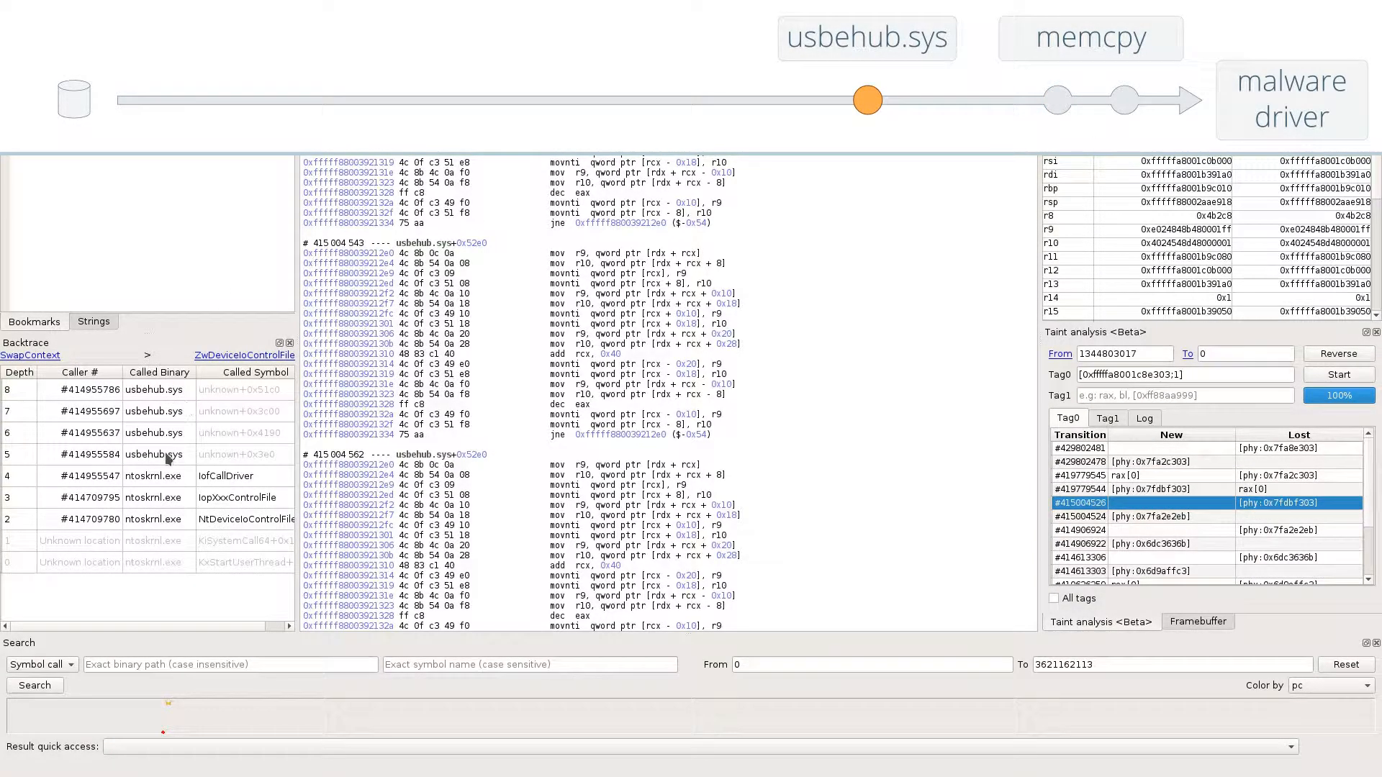
click(174, 459)
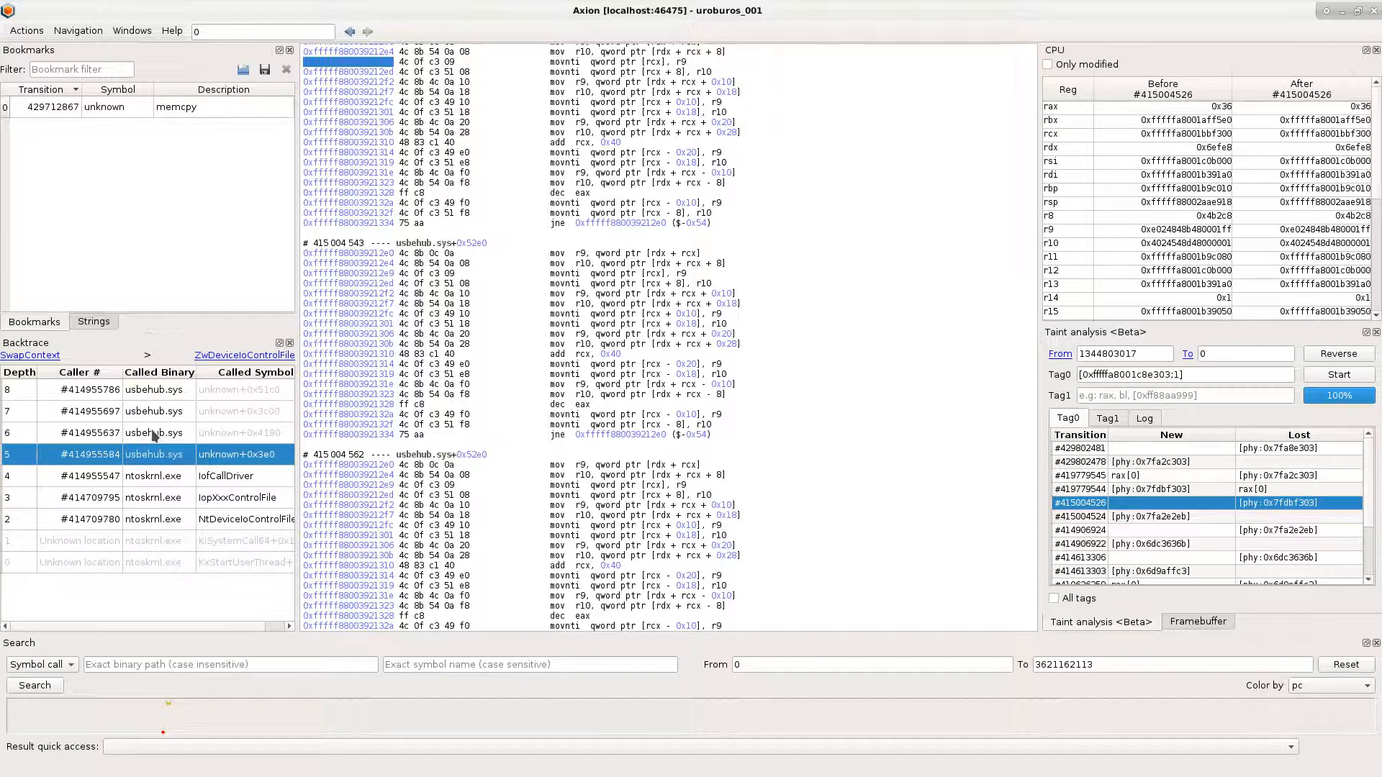
key(ctrl+b)
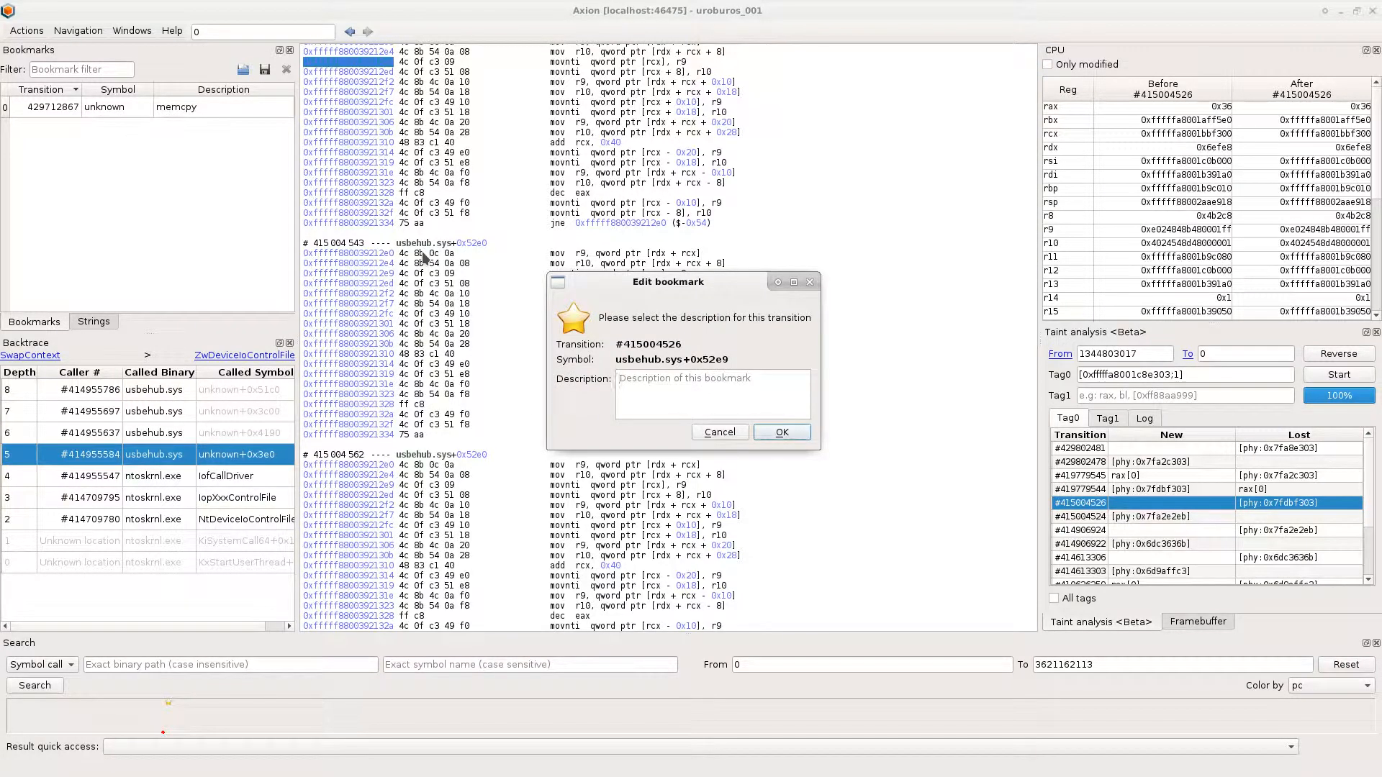
click(796, 434)
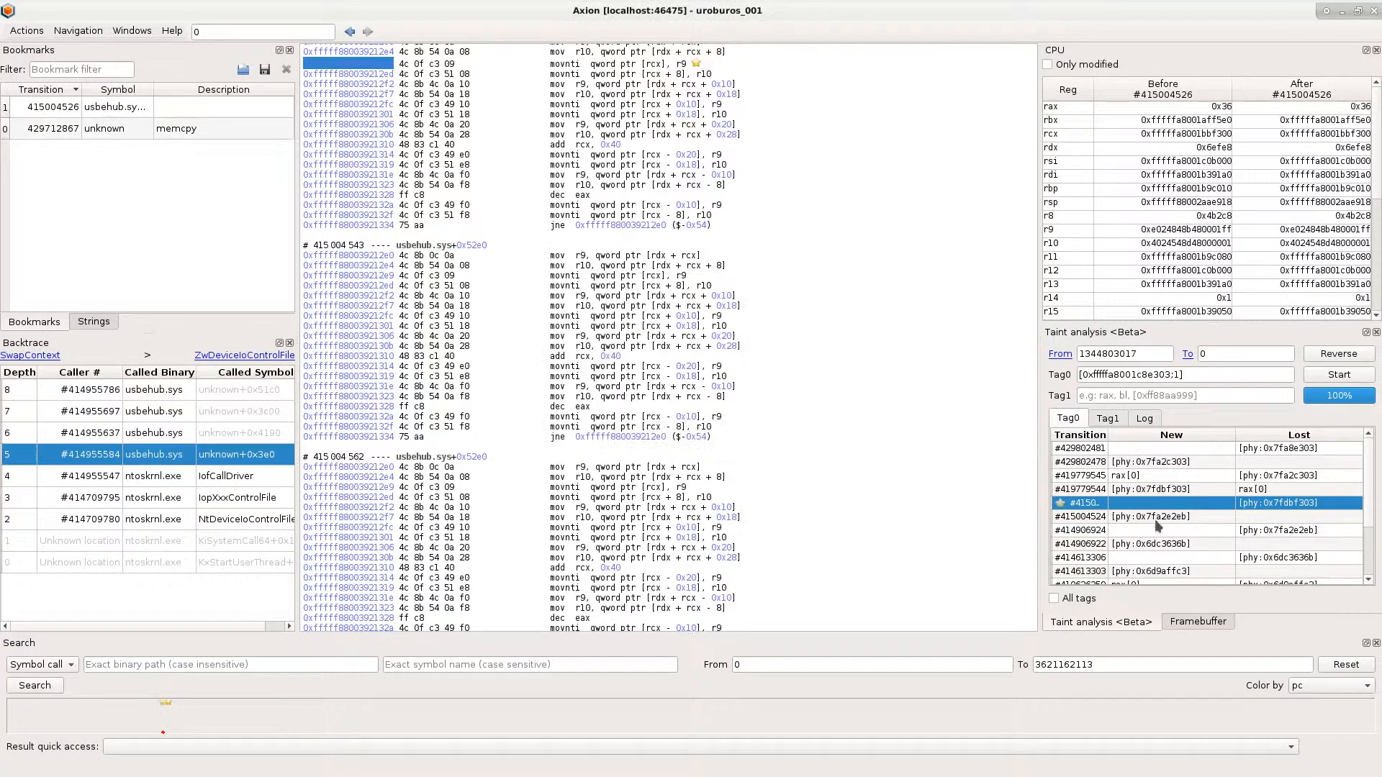
- Go to taint transition #414906924 and follow its backtrace to the NtDeviceIoControlFile call, selecting transition #414709782 just inside the function
click(1293, 531)
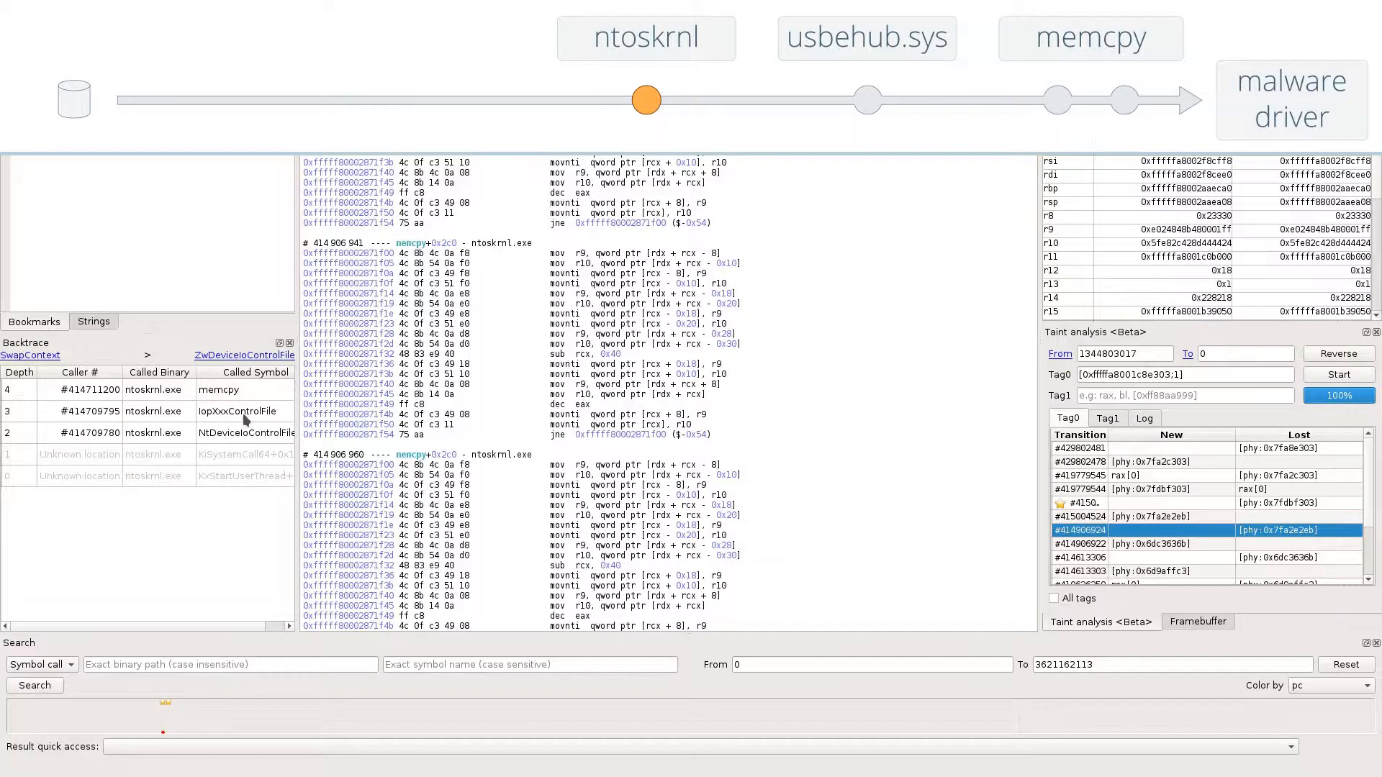
click(243, 433)
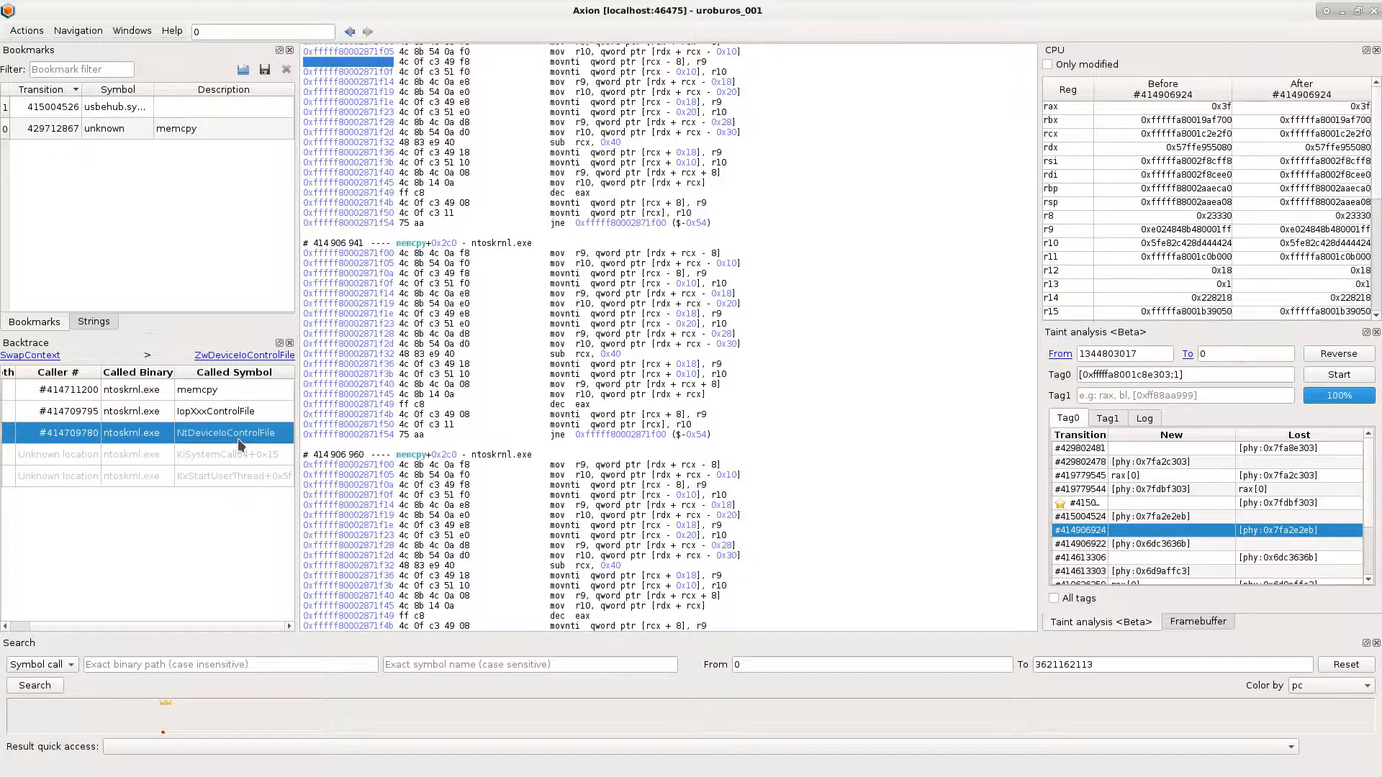
double_click(237, 433)
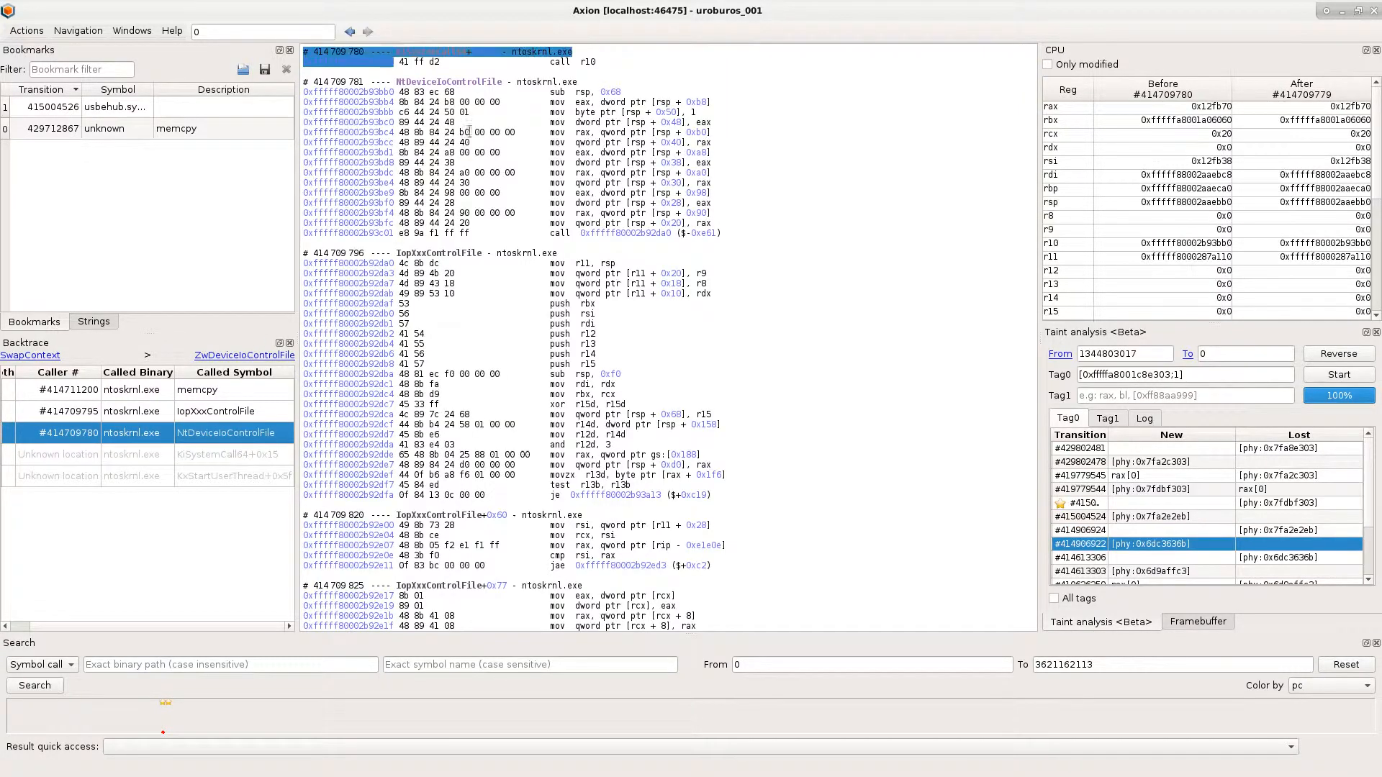
click(495, 101)
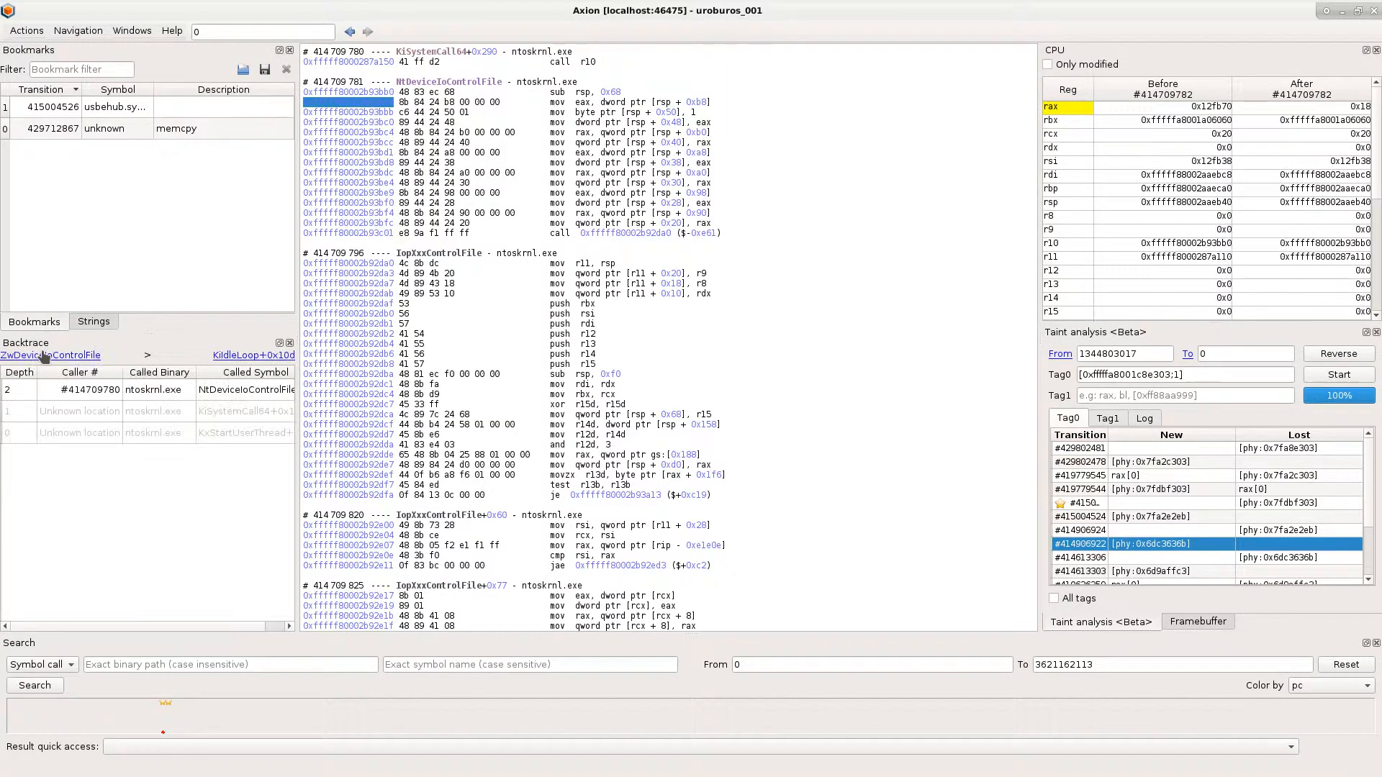
- Follow the ZwDeviceIoControlFile link preceding this backtrace, check the pxinsi64.exe callers, and compare both sides of the system call through the navigation history
click(43, 355)
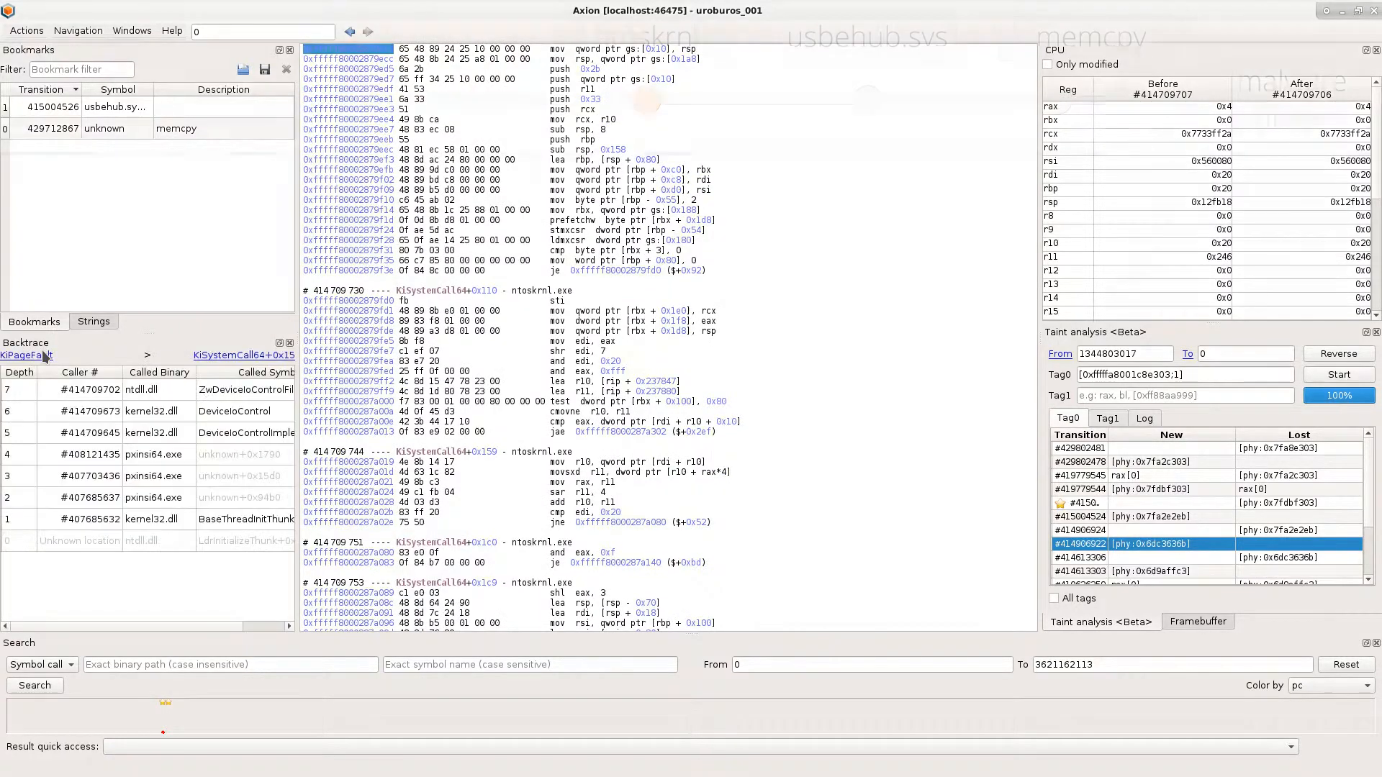
click(241, 454)
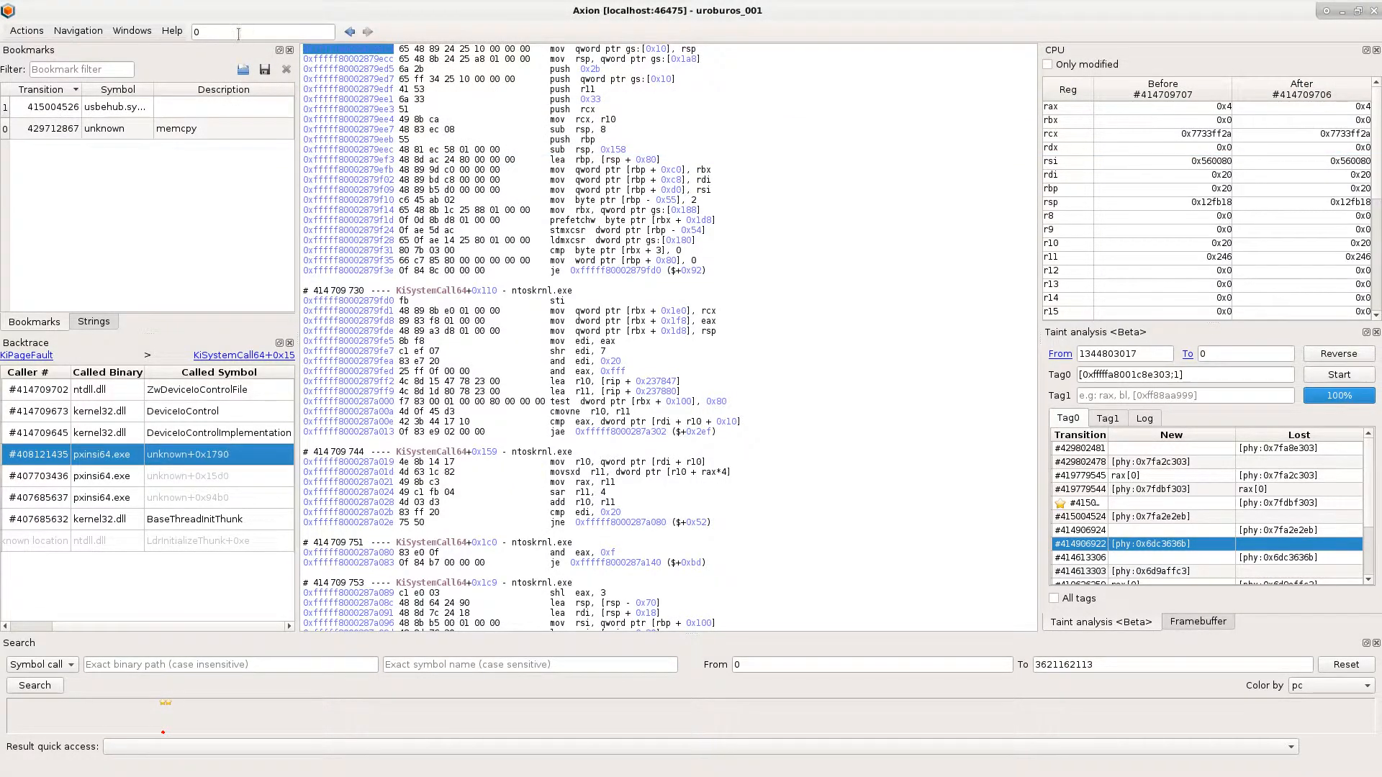
click(350, 32)
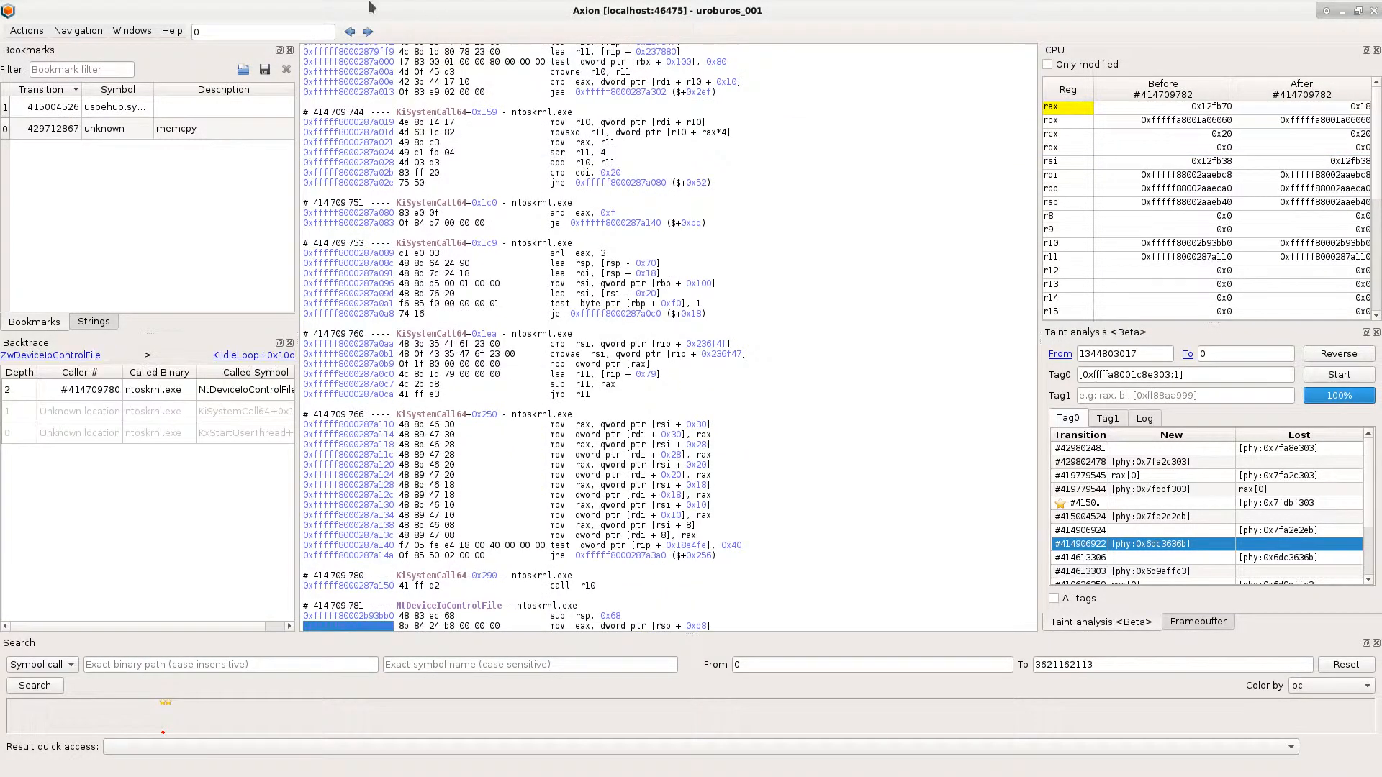
click(368, 32)
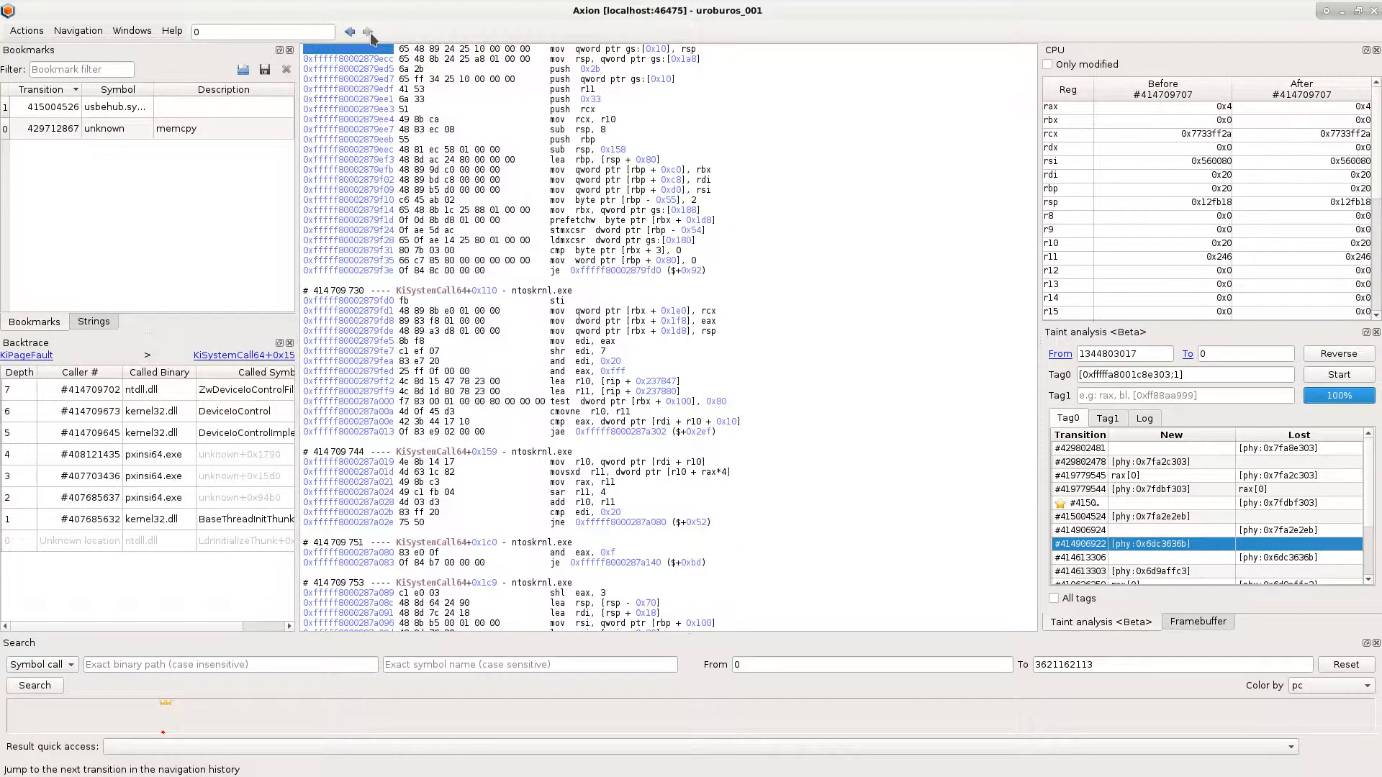
- Go to the pxinsi64.exe caller #408121435 in the backtrace and bookmark it without a description
click(204, 452)
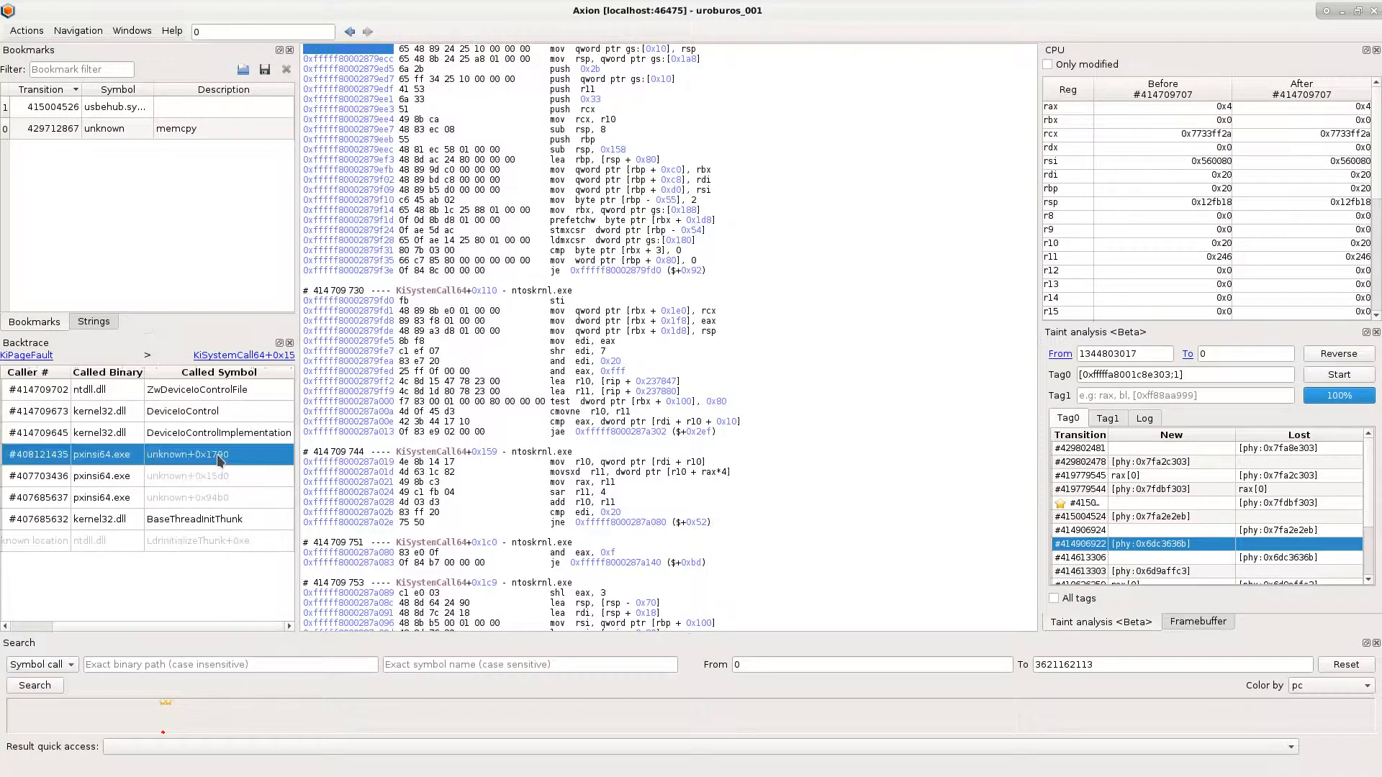
key(ctrl+b)
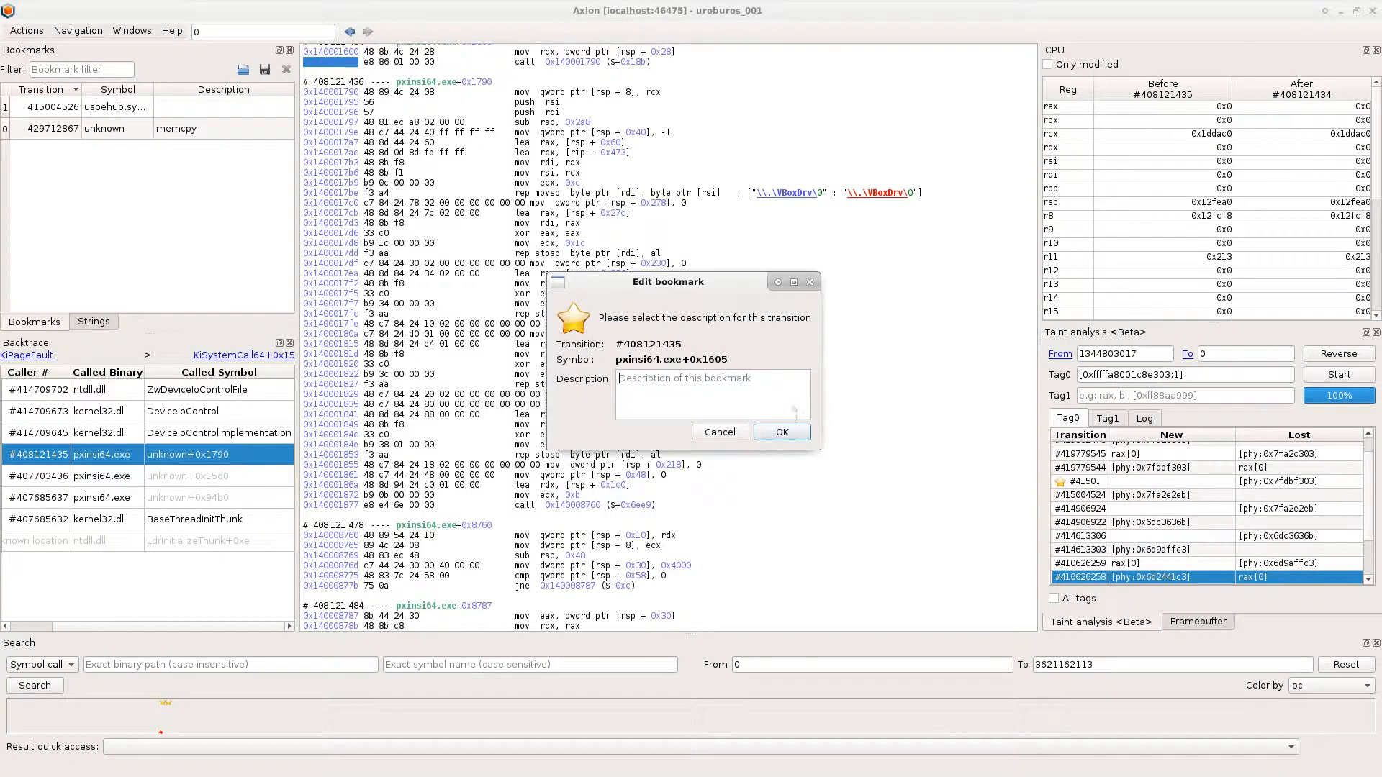
click(789, 429)
- Visit taint transitions #407842956 and #277805189 and check which binaries appear in their backtraces
scroll(1288, 547, down, 2)
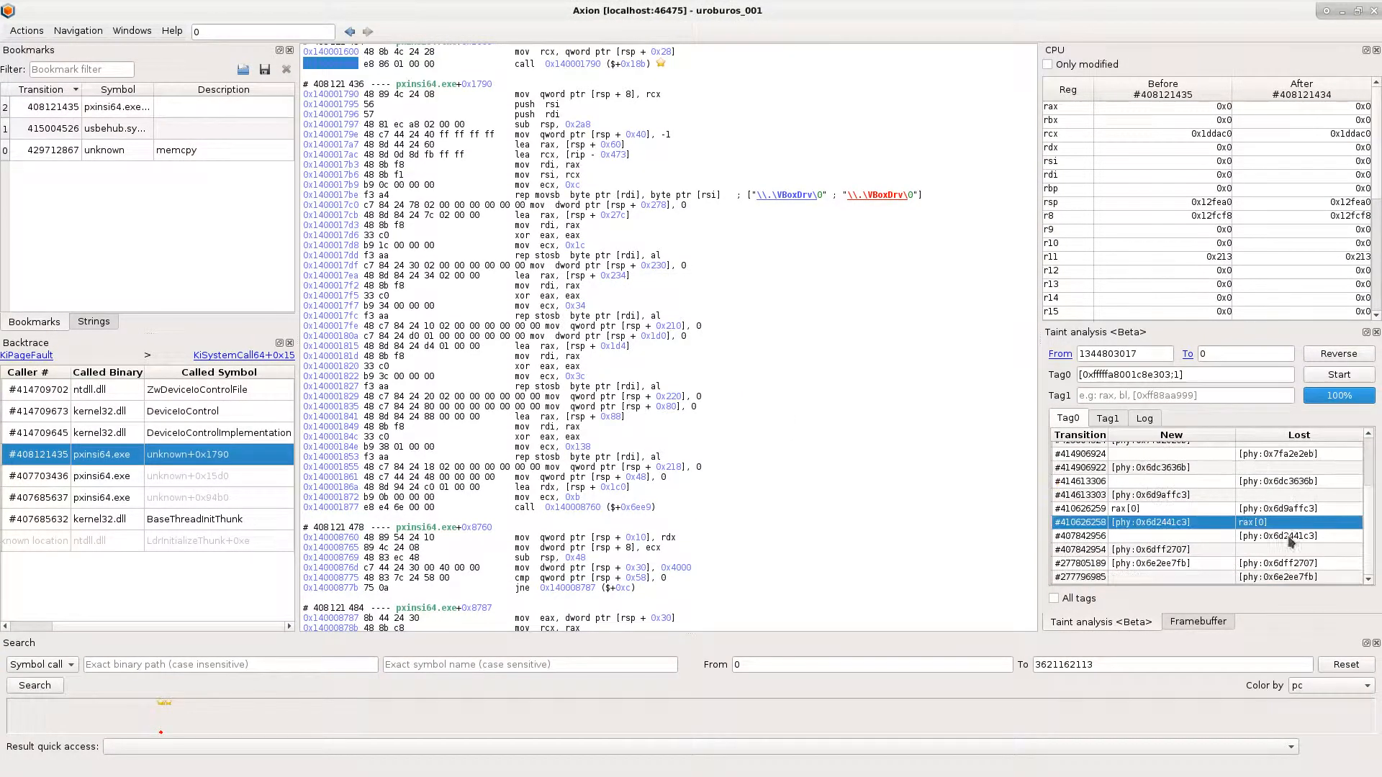
click(1288, 536)
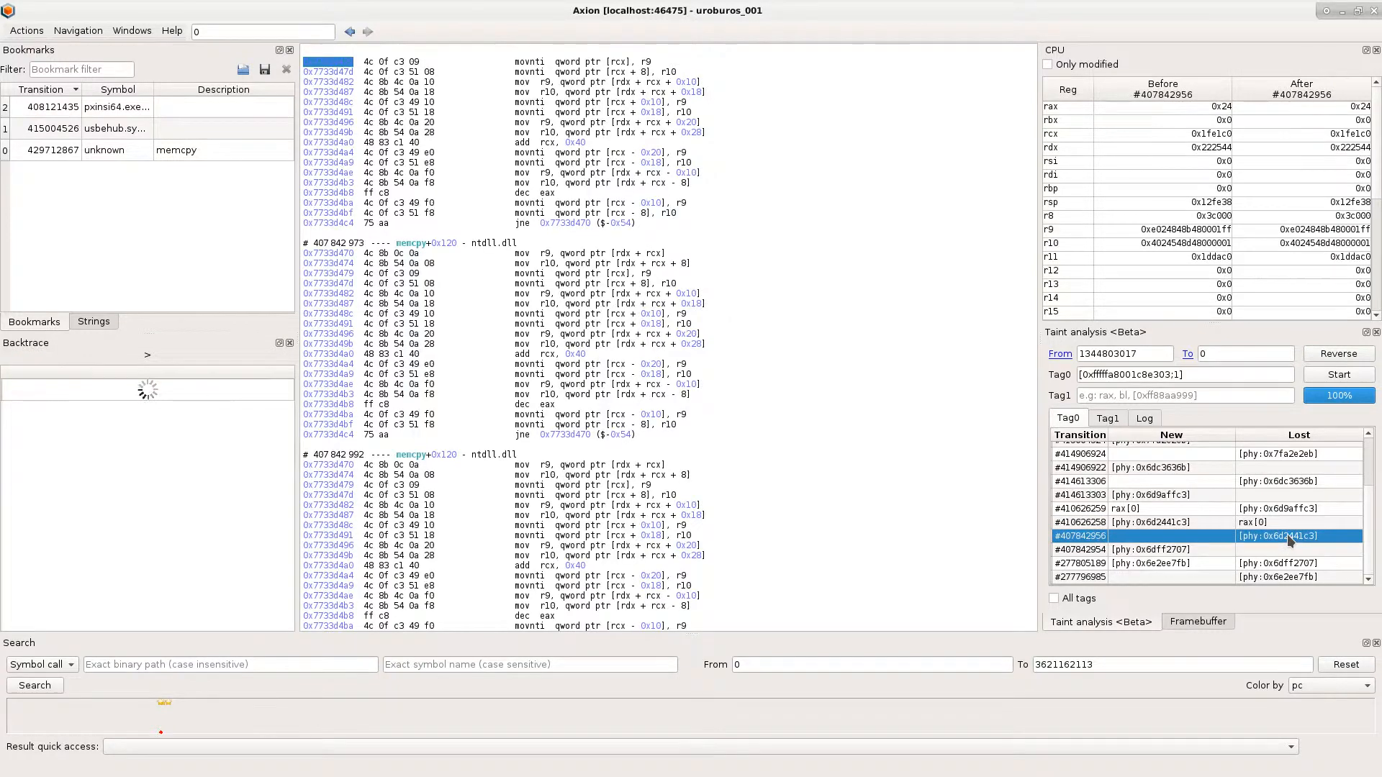
click(181, 434)
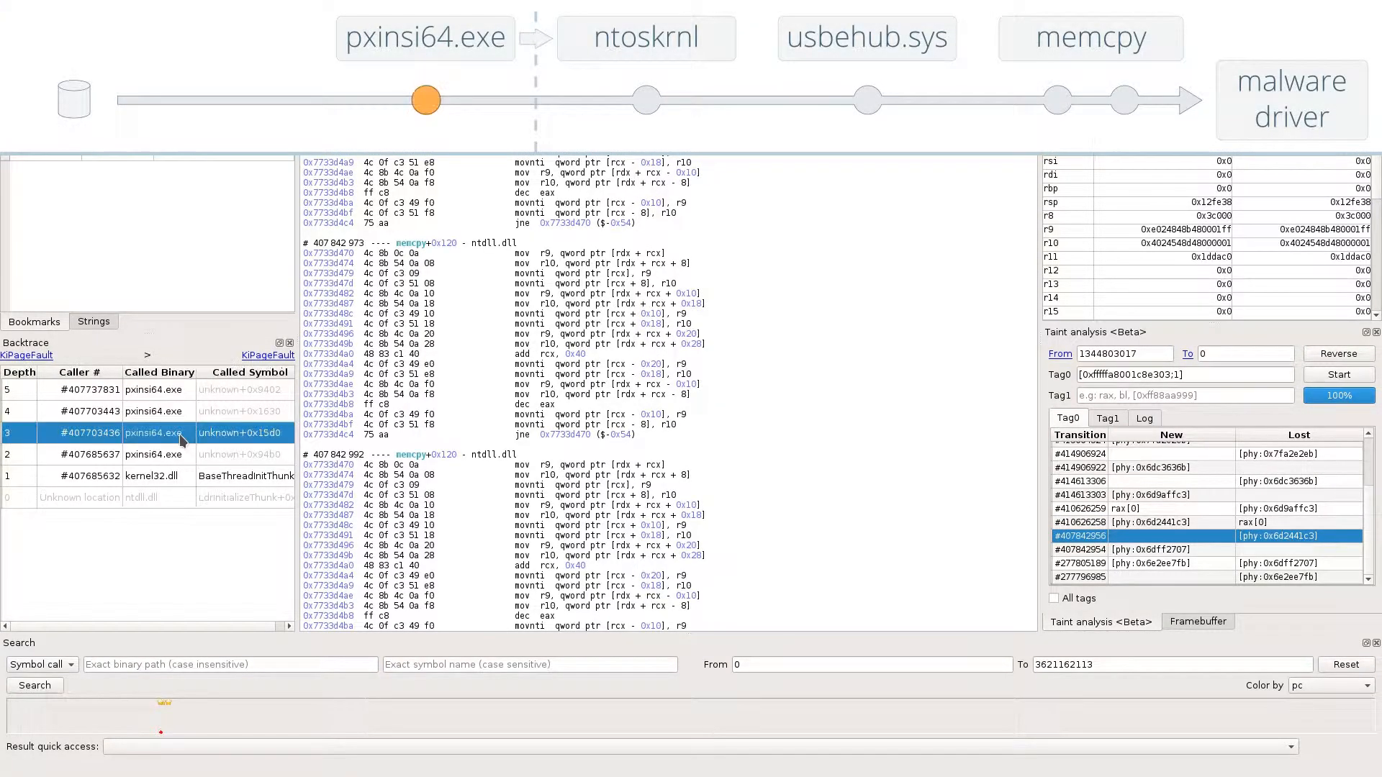
click(1268, 564)
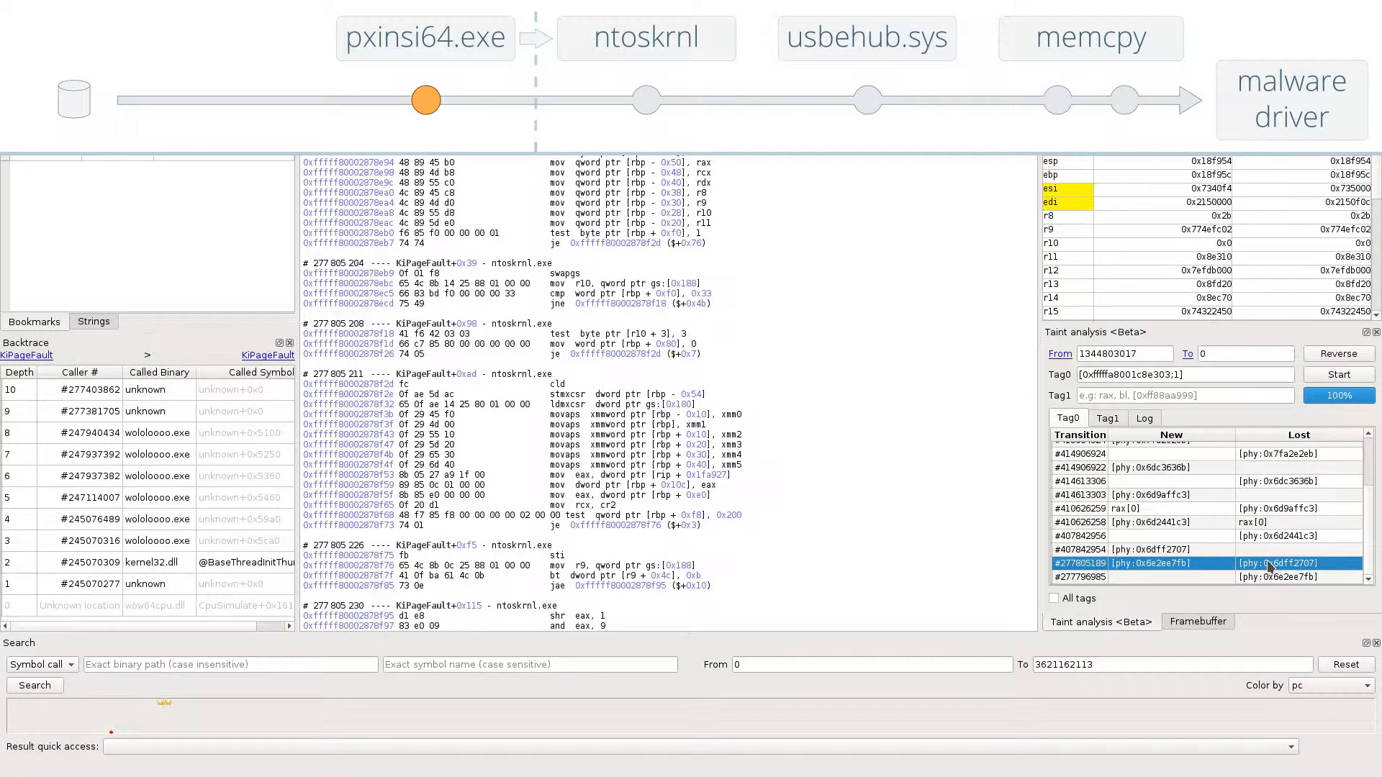
click(169, 439)
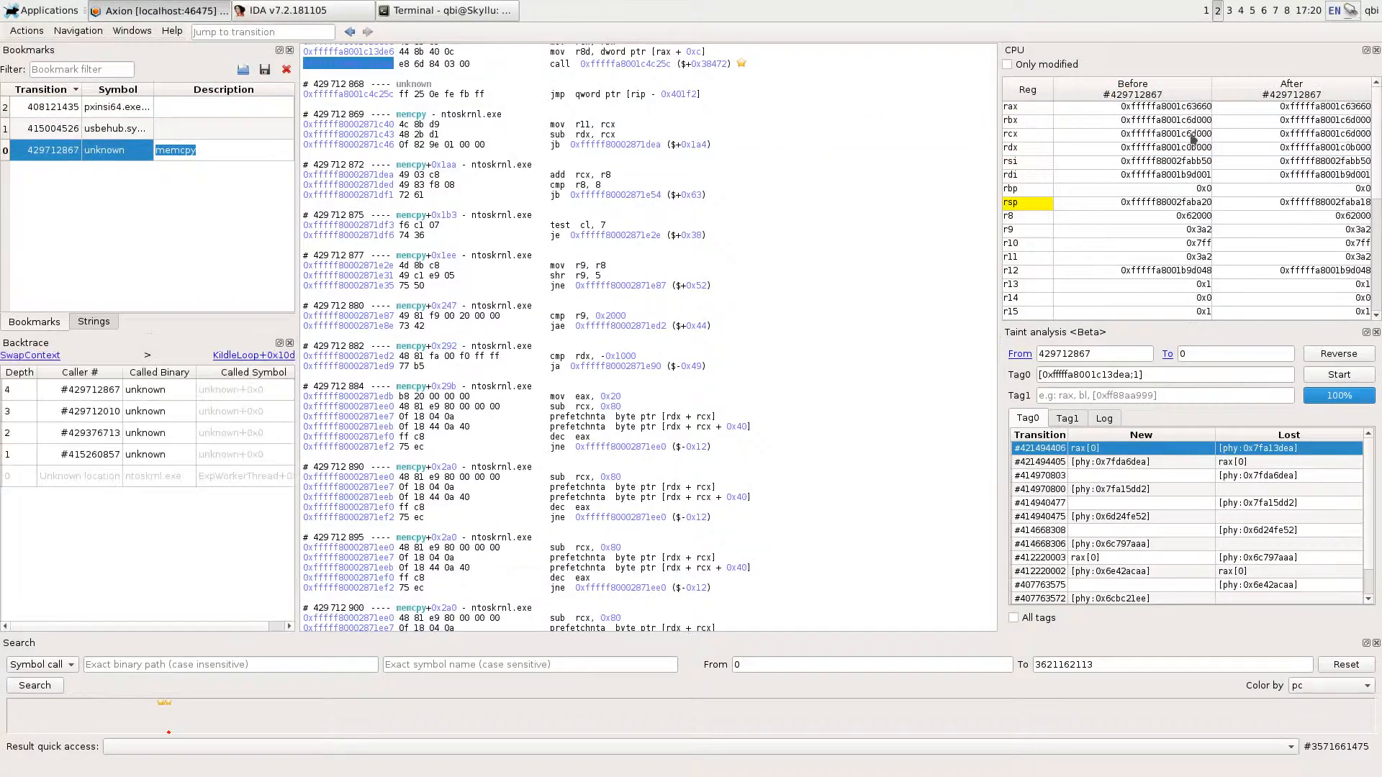
- At the memcpy bookmark, open a hex dump of the memory rcx points to with its access history, and go to write #429848315
click(1177, 137)
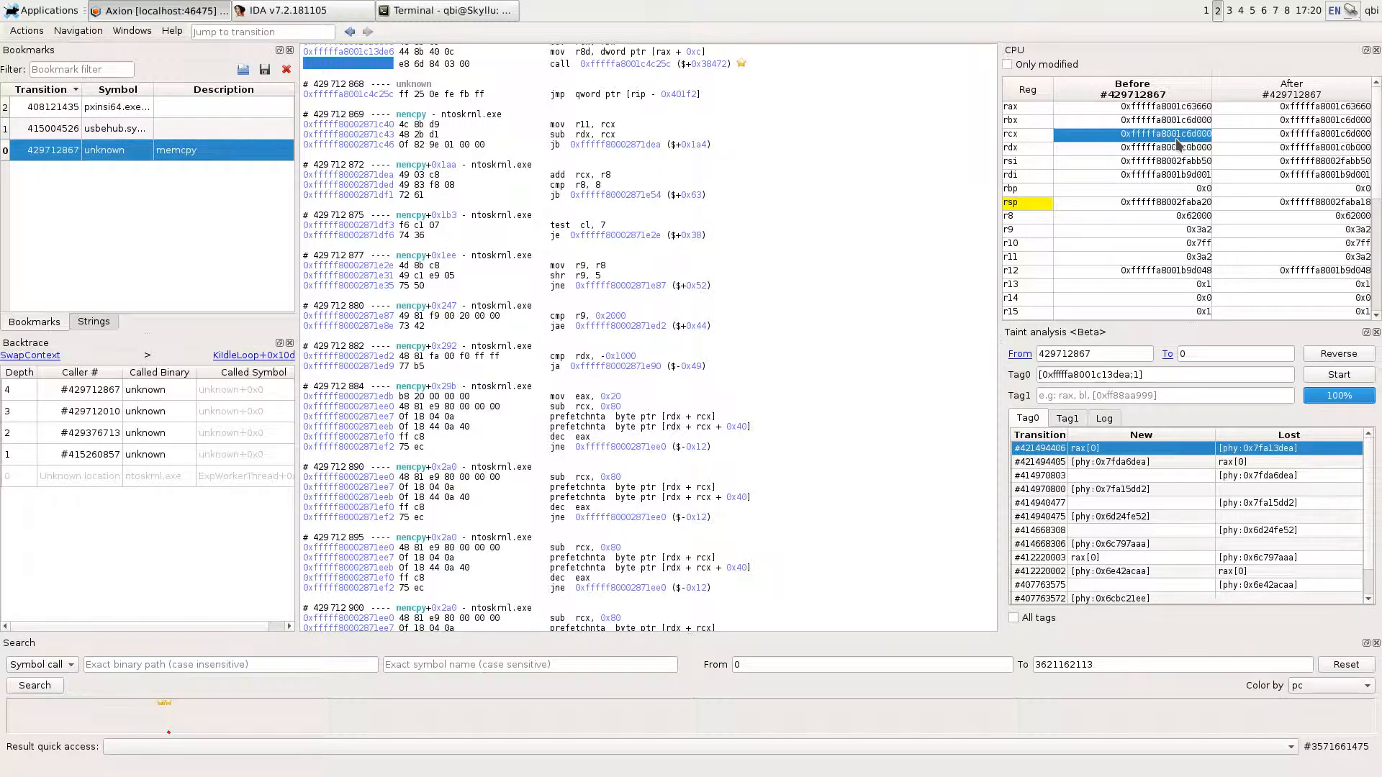
right_click(1176, 138)
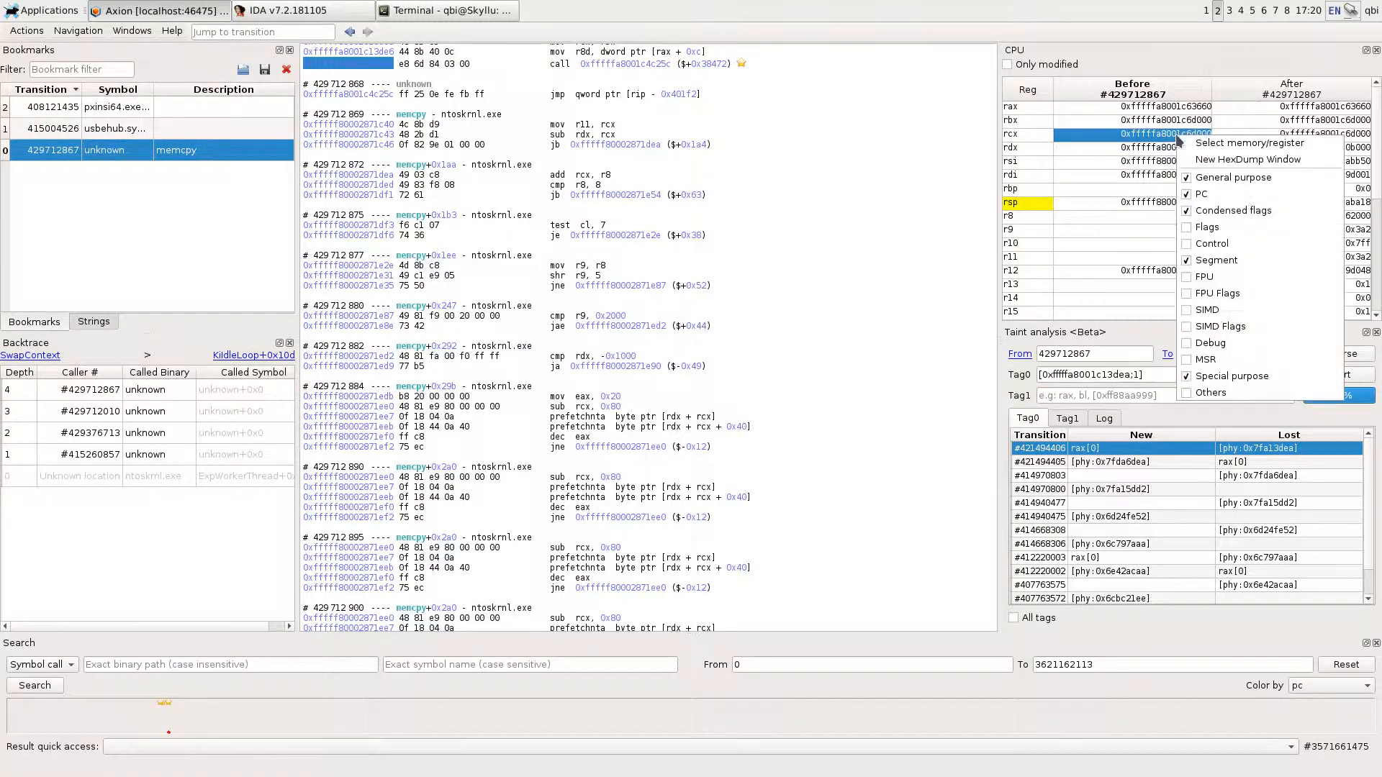
click(1197, 170)
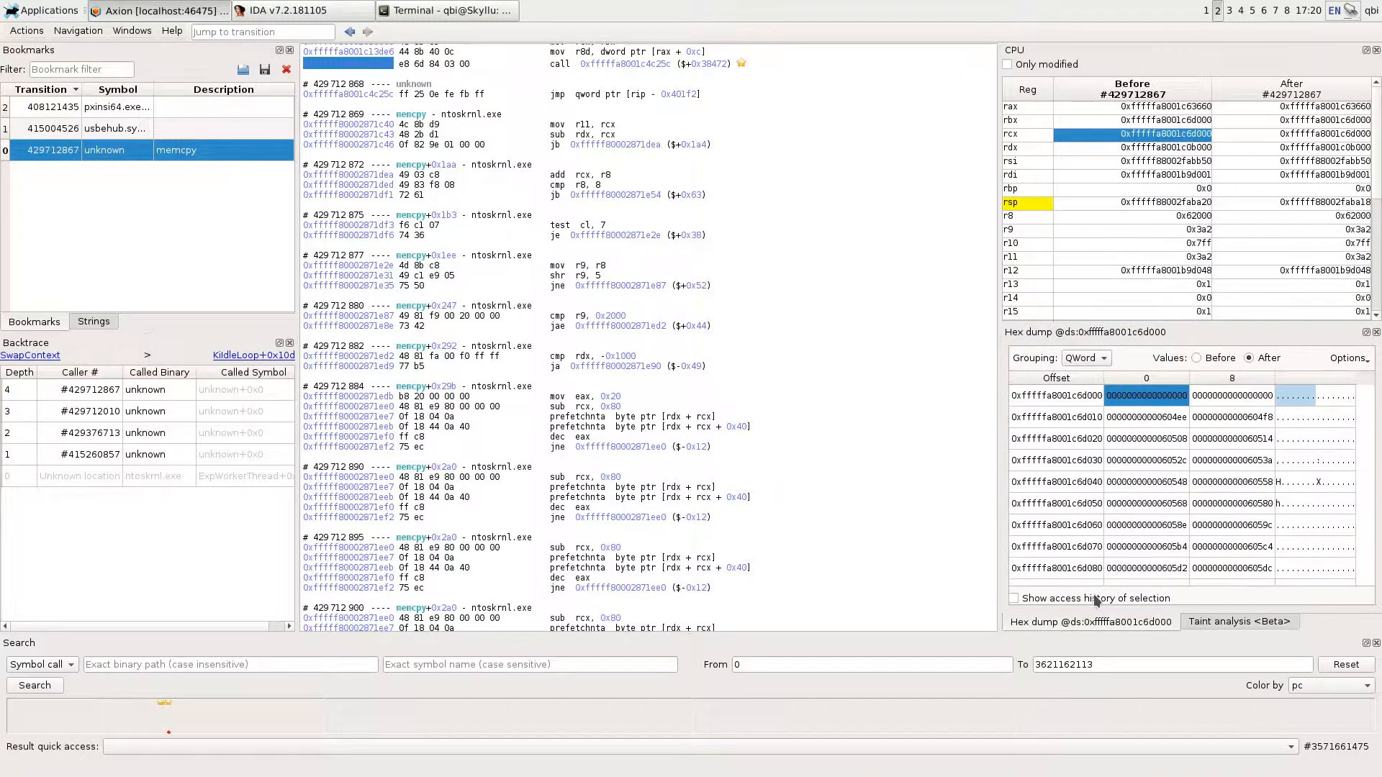
click(1014, 598)
click(1135, 527)
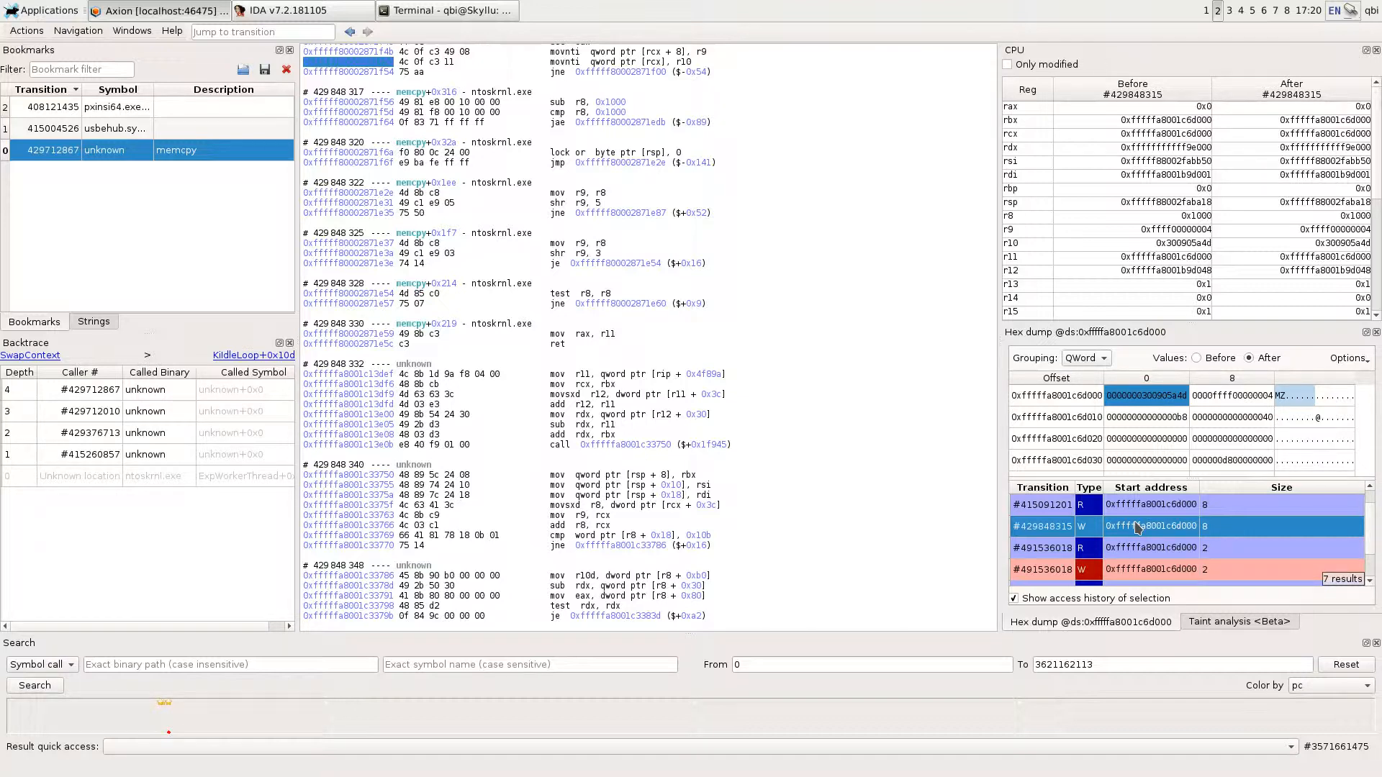
key(alt+Tab)
key(Up)
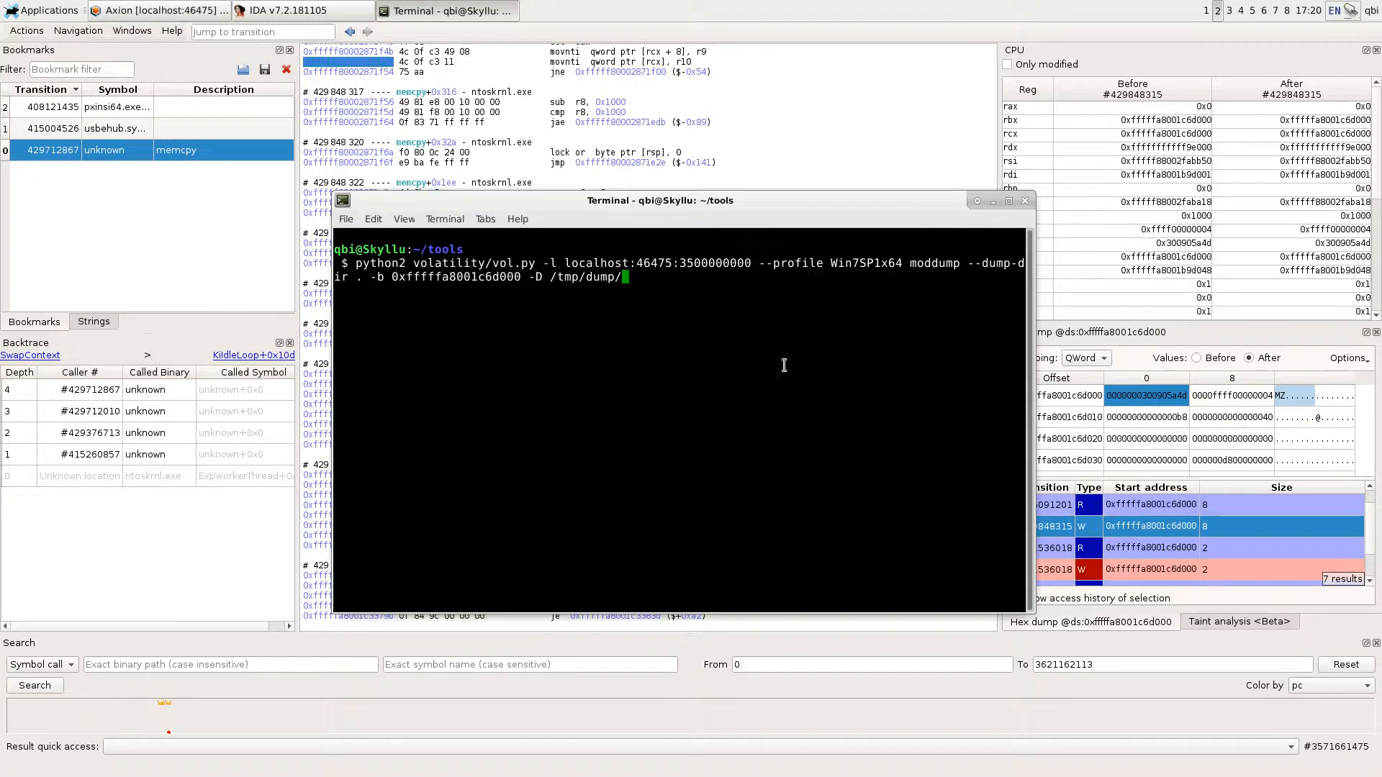
drag(680, 264, 753, 266)
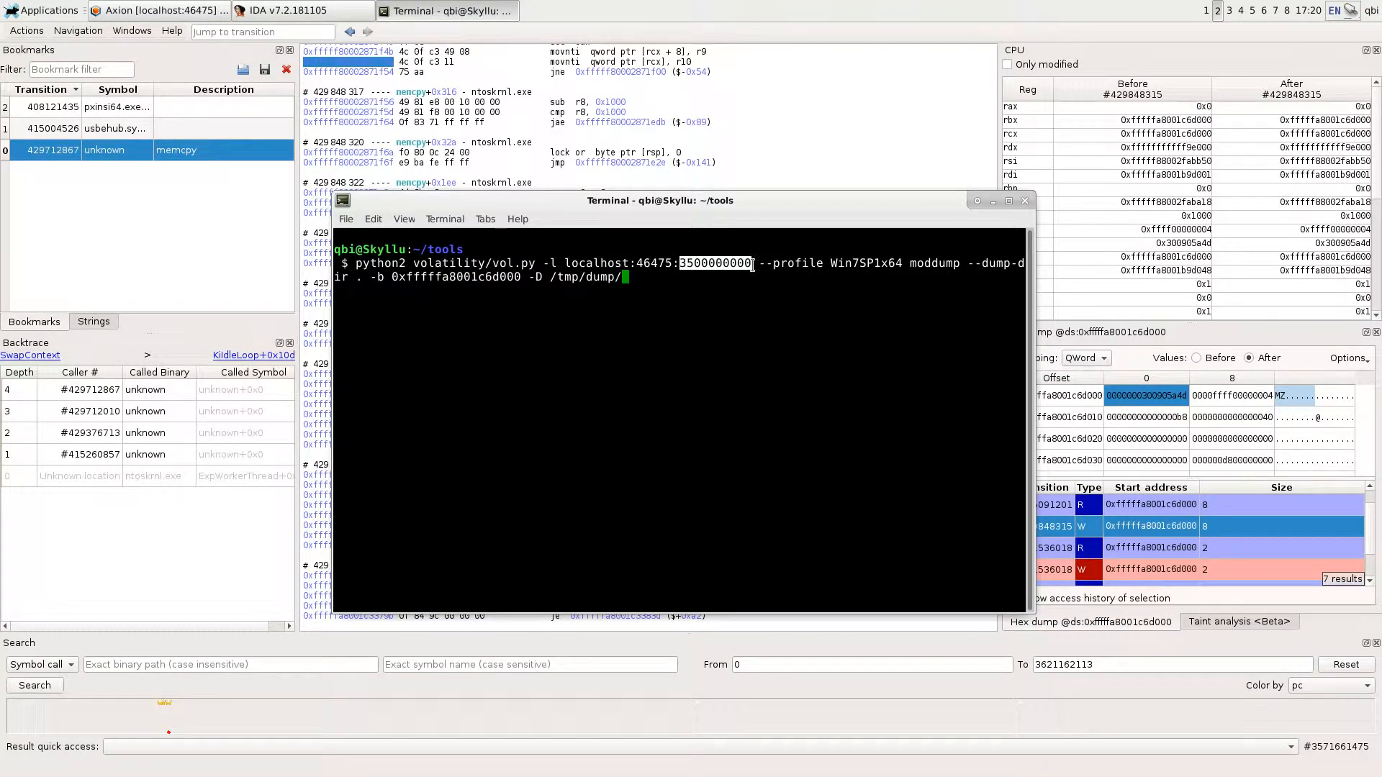
double_click(939, 264)
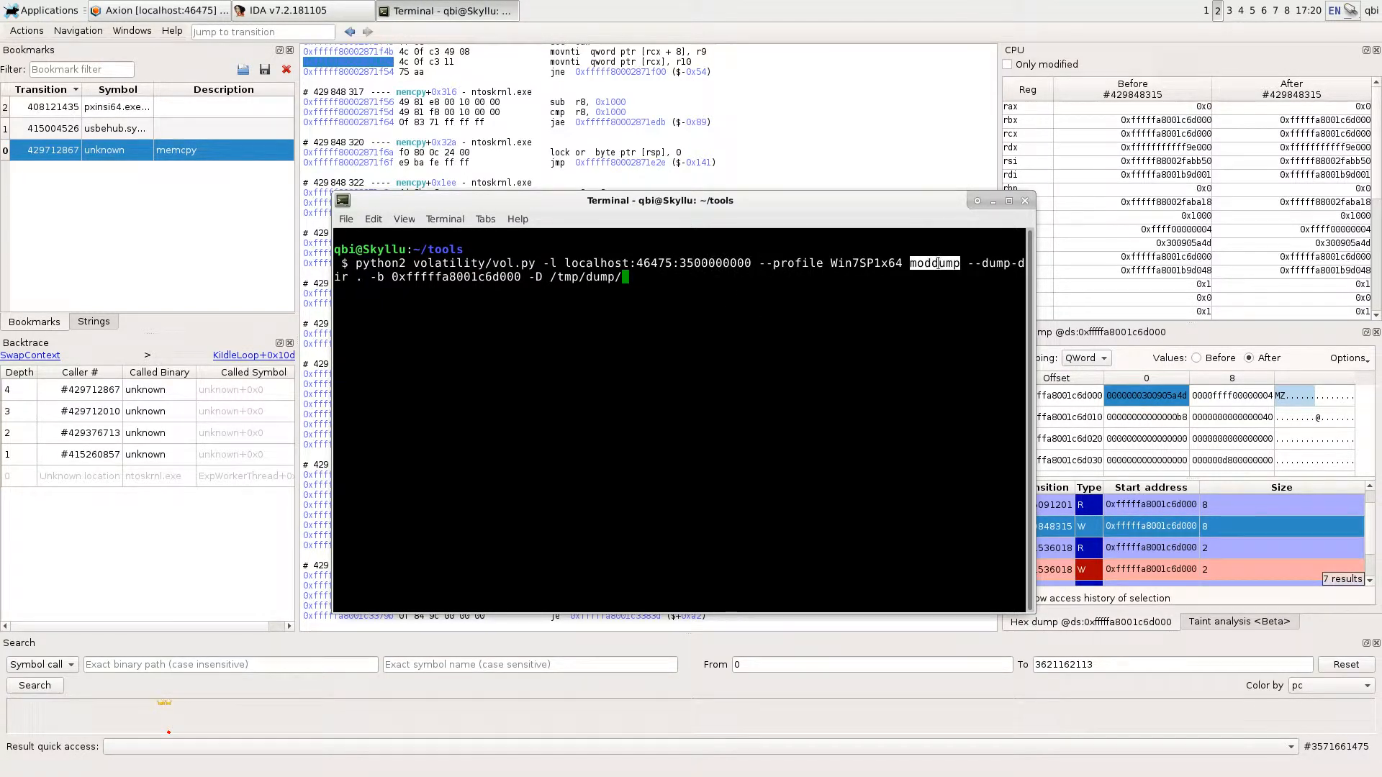
double_click(509, 277)
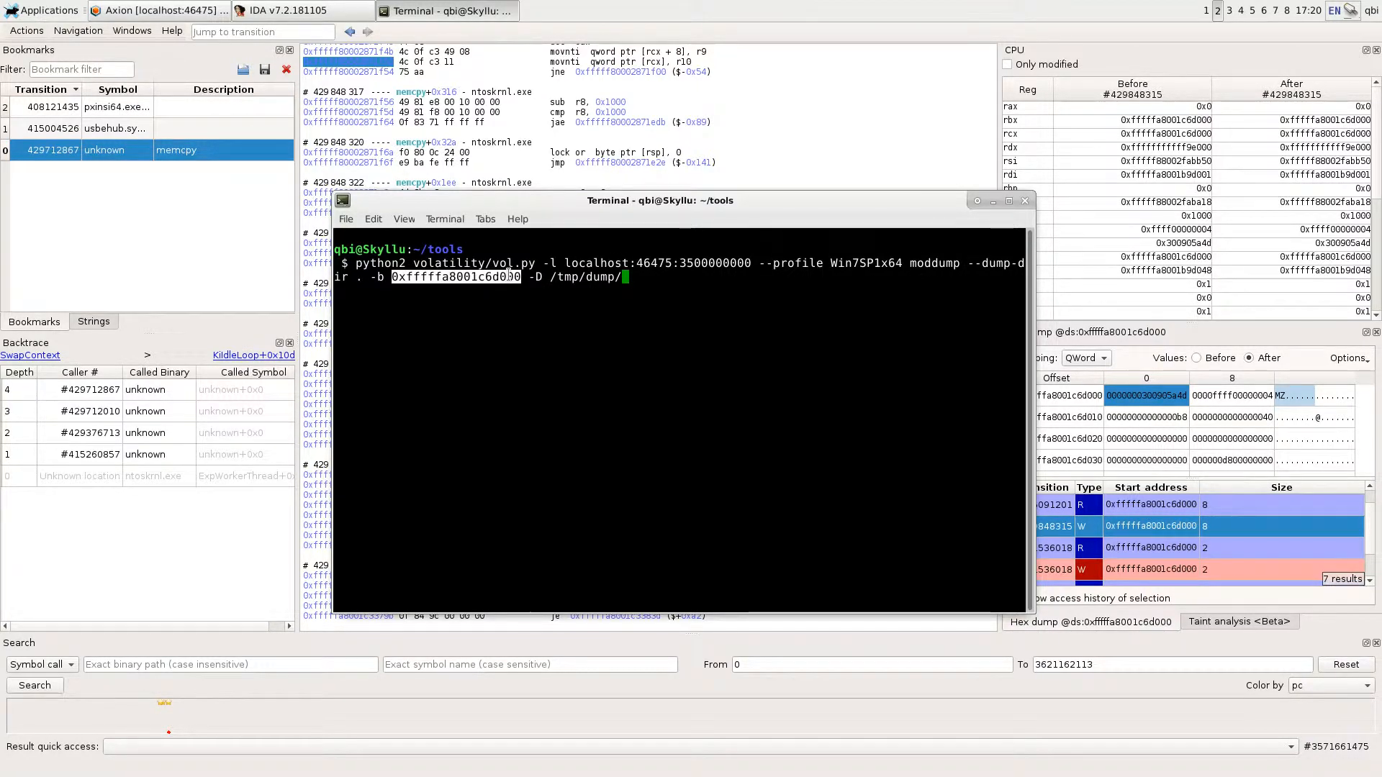
key(Return)
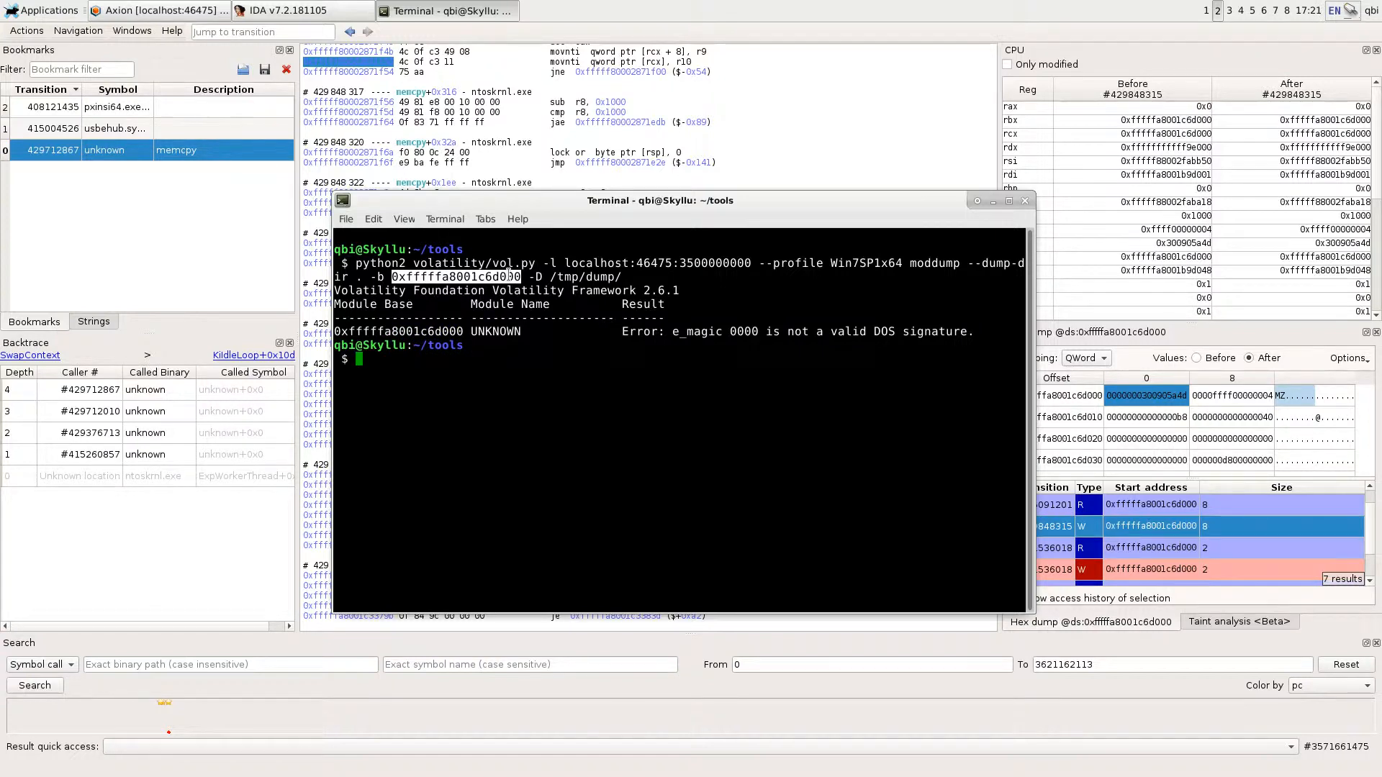
key(alt+Tab)
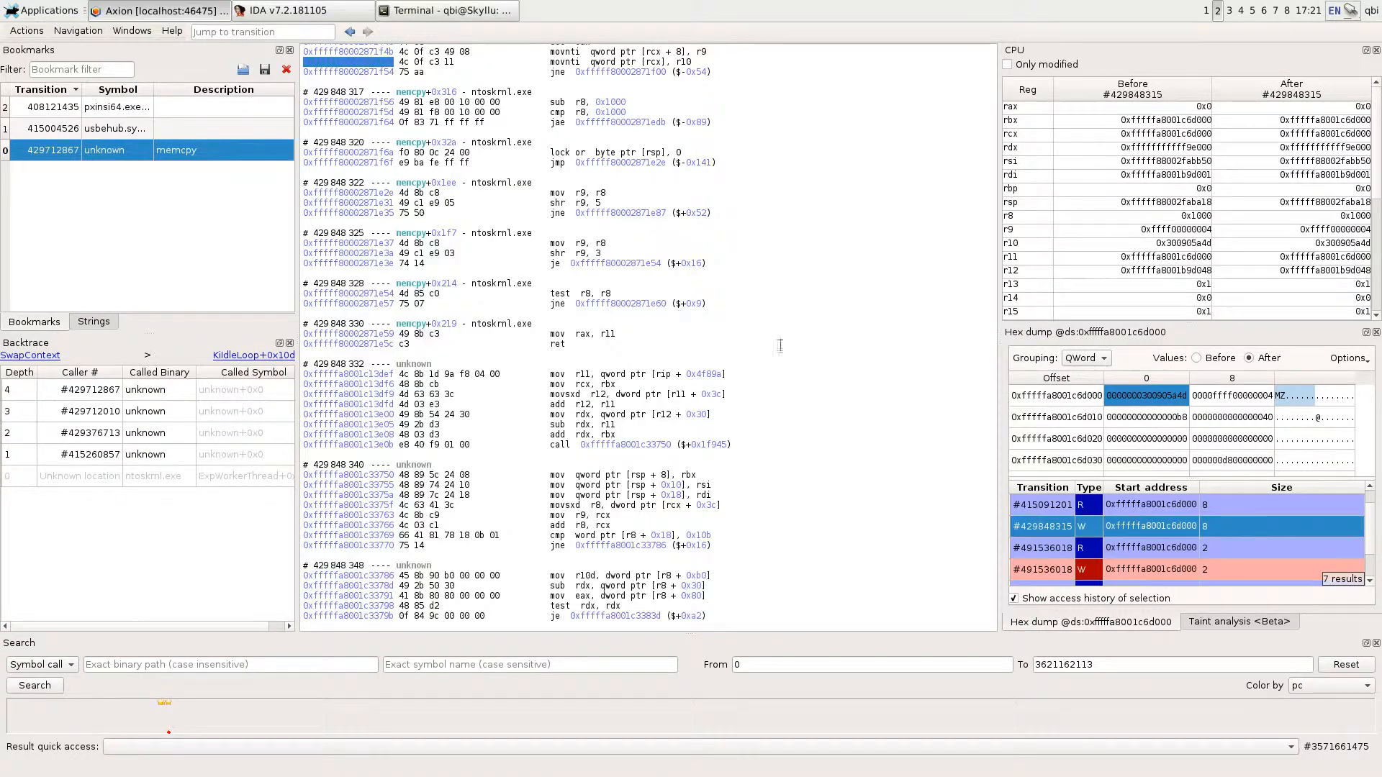
click(1373, 732)
double_click(1114, 402)
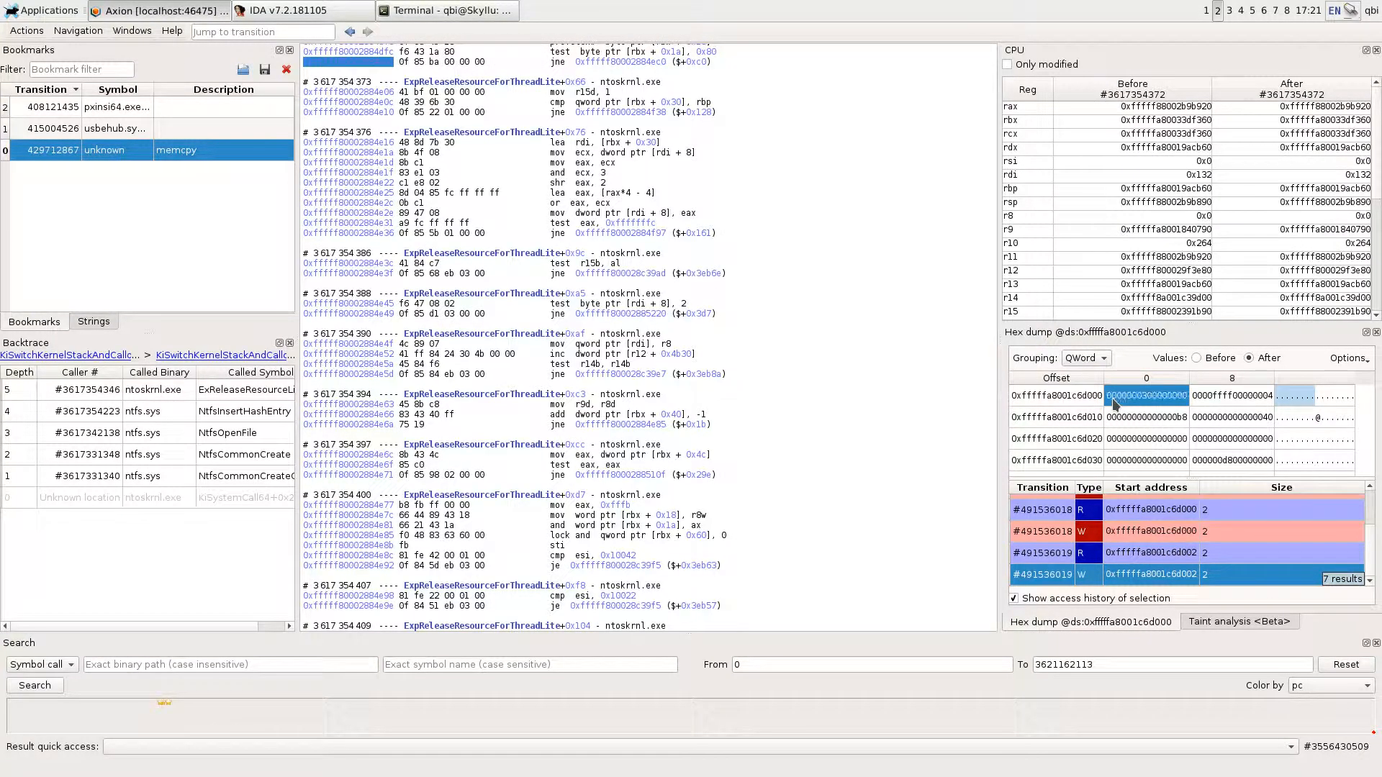
click(1085, 357)
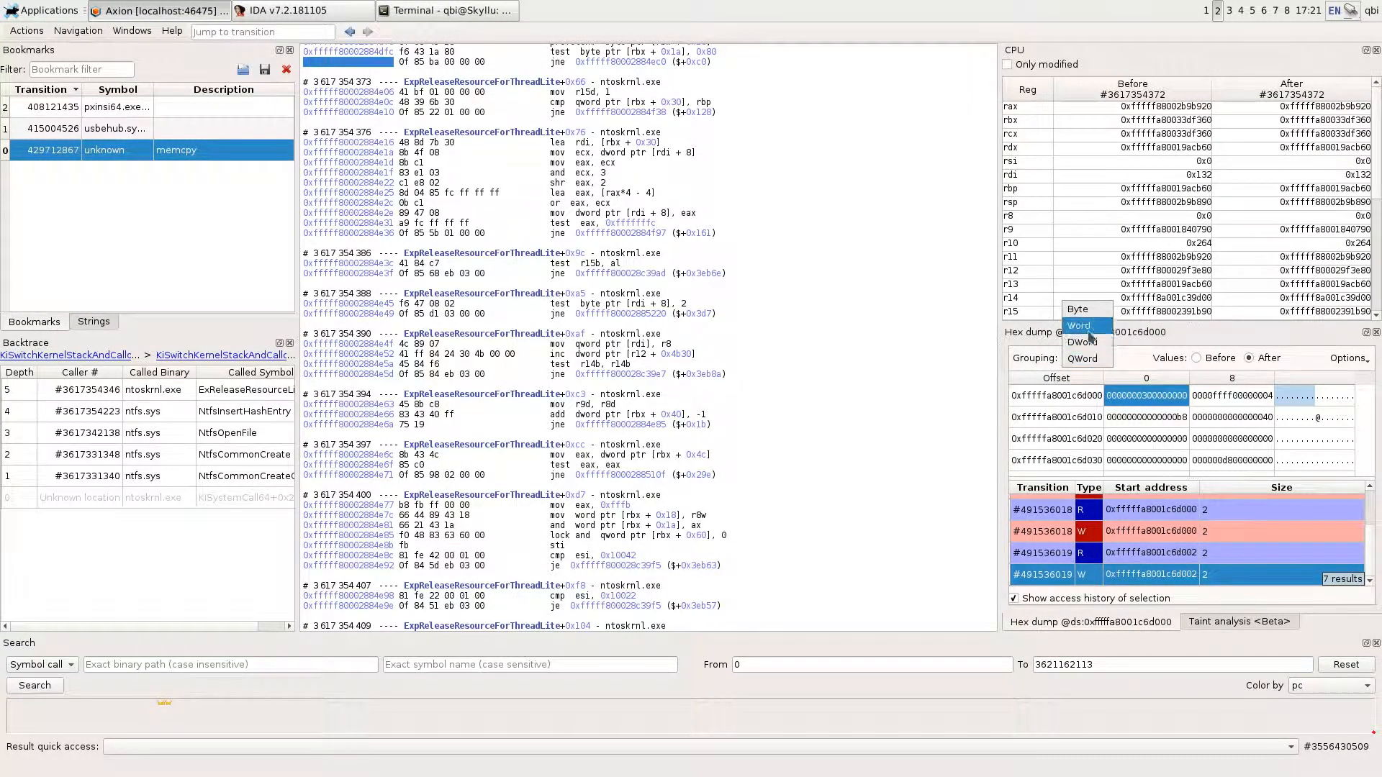
click(1088, 329)
click(1116, 397)
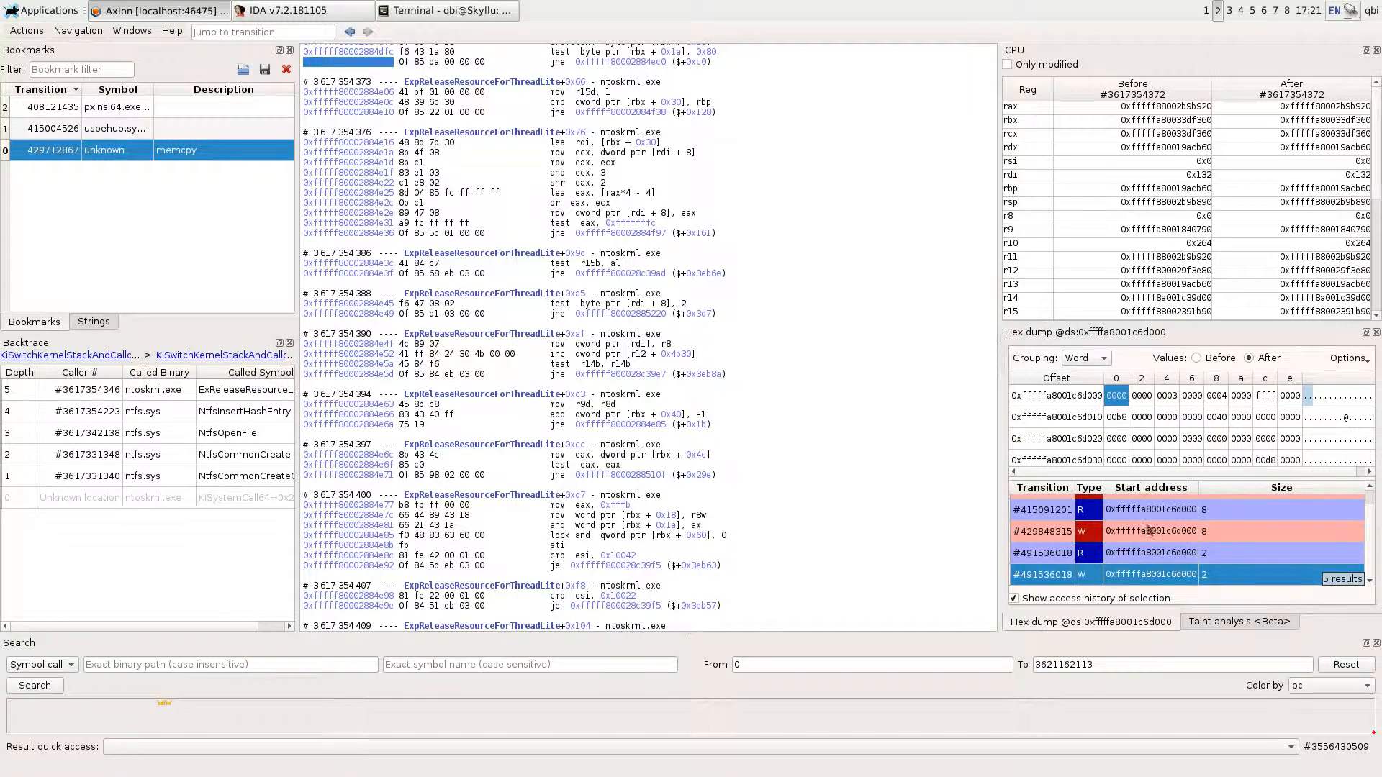
- Go to write #491536018, compare the word's before and after values, and select the earlier transition #491536015
click(1137, 578)
click(1208, 359)
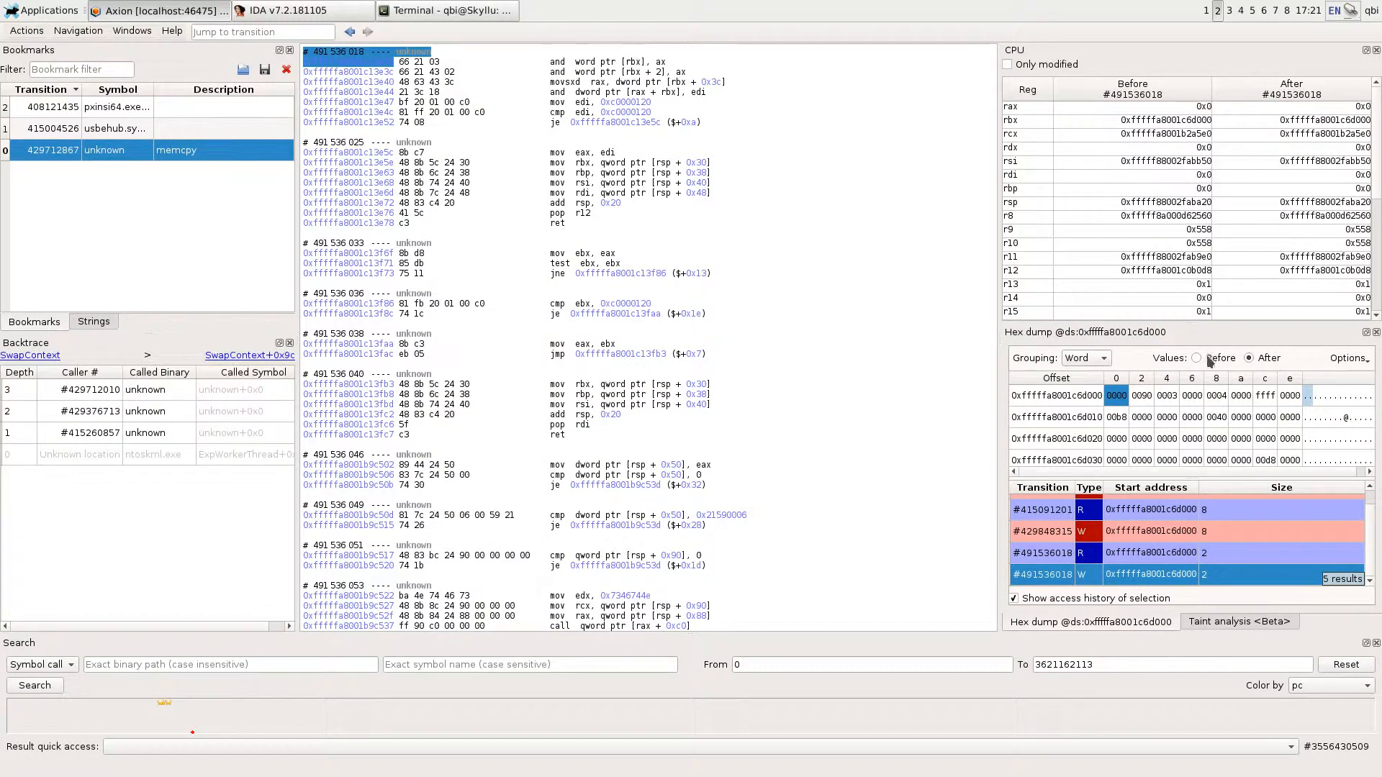
click(1250, 359)
click(1196, 358)
scroll(349, 141, up, 4)
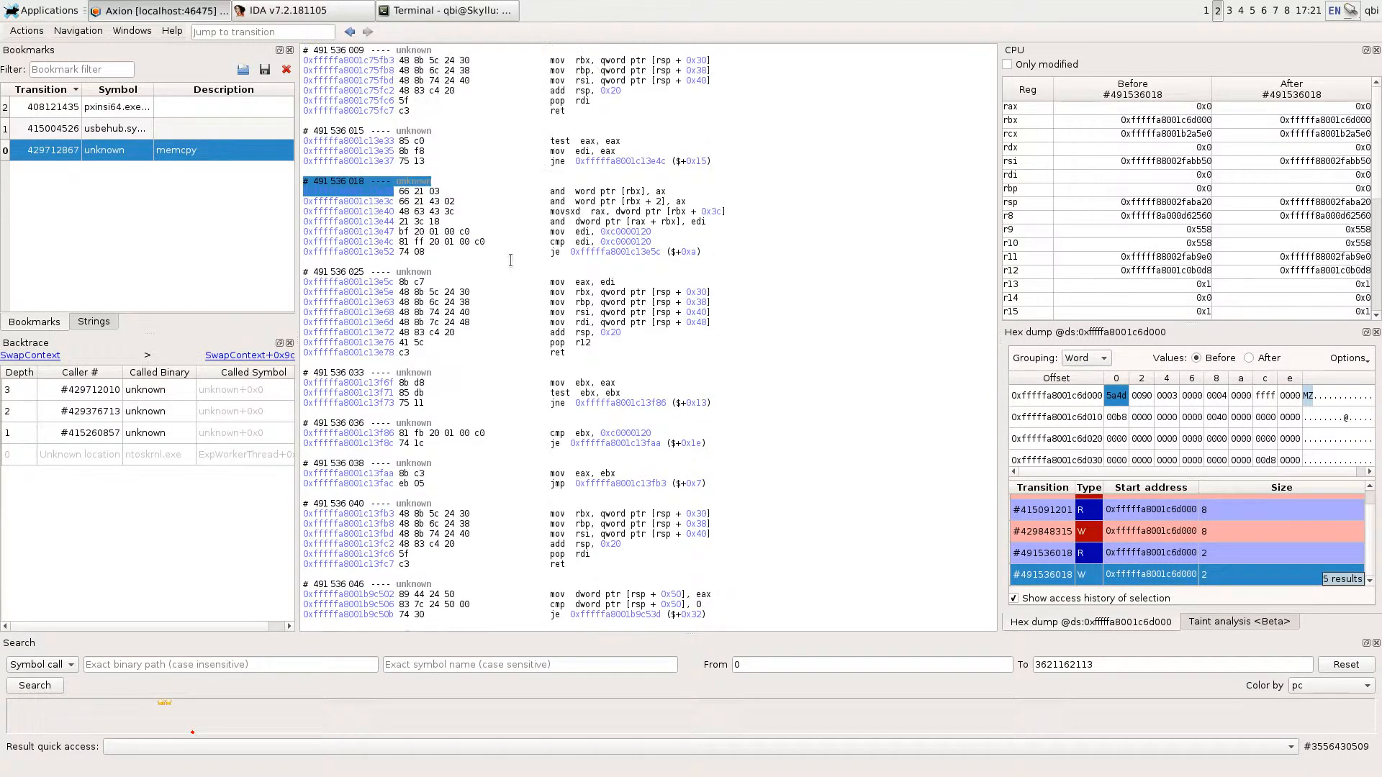
click(349, 131)
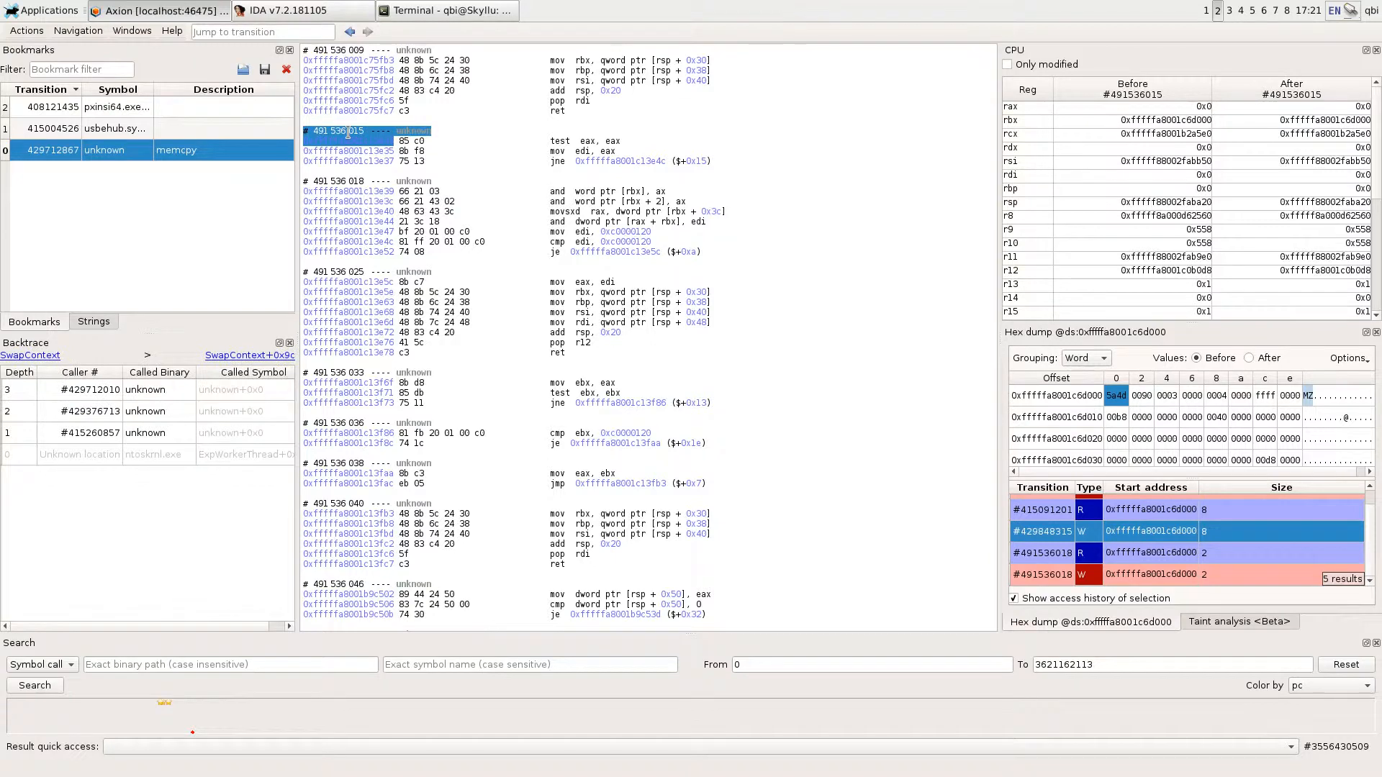
- In the terminal, rerun the Volatility moddump command for base 0xfffffa8001c6d000 with the transition changed to 491536015
key(alt+Tab)
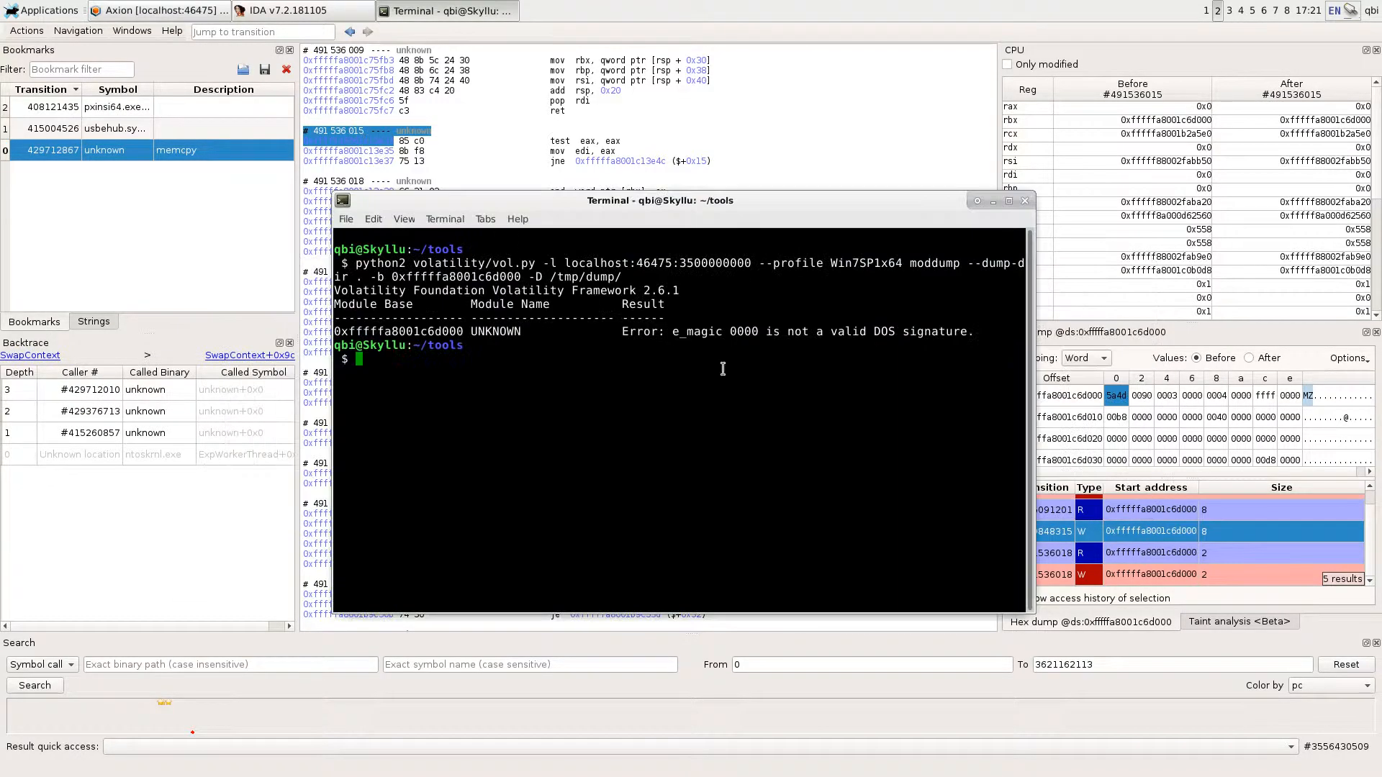
key(Up)
key(ctrl+Left)
key(ctrl+Left)
key(ctrl+Left)
key(ctrl+Left)
key(ctrl+Left)
key(ctrl+Left)
key(ctrl+Left)
key(ctrl+Left)
key(ctrl+Left)
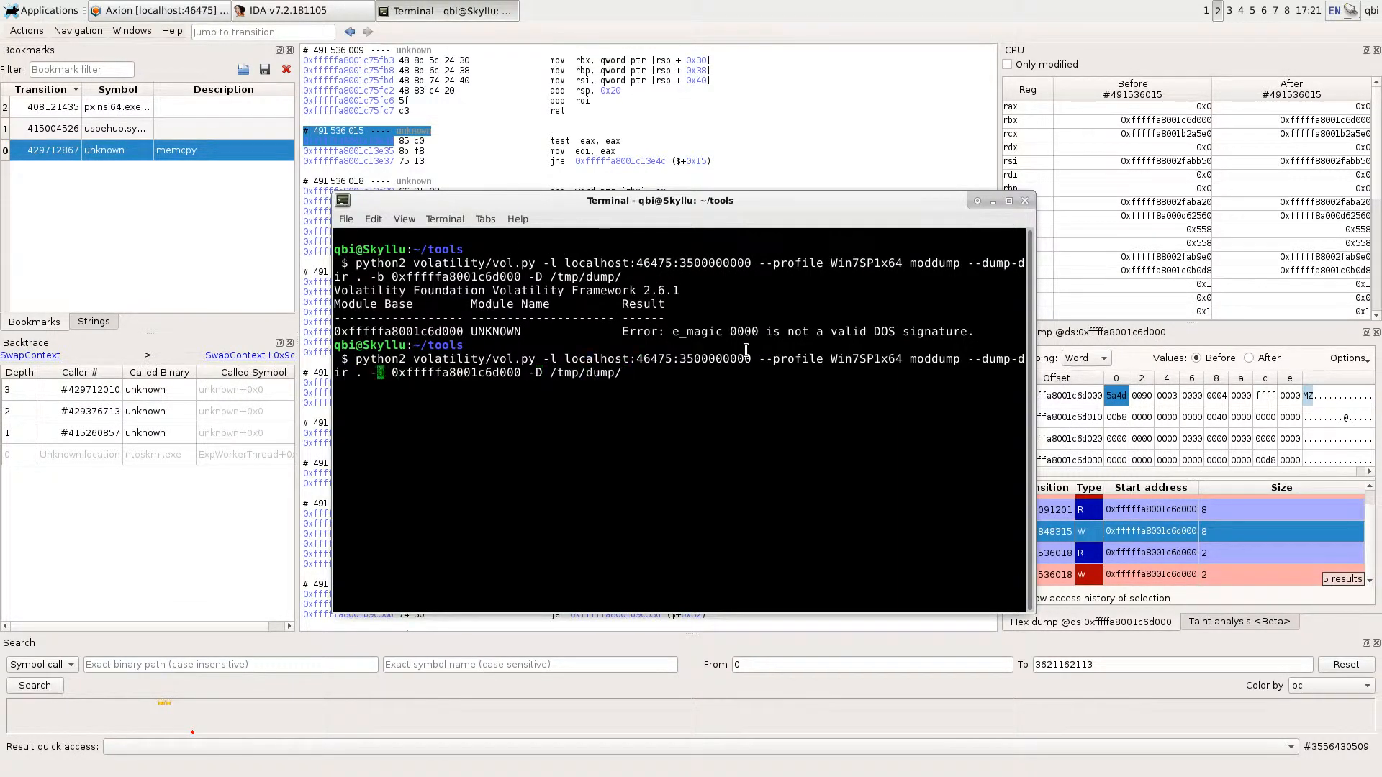
key(ctrl+Left)
key(Left)
key(Left)
key(Left)
key(alt+BackSpace)
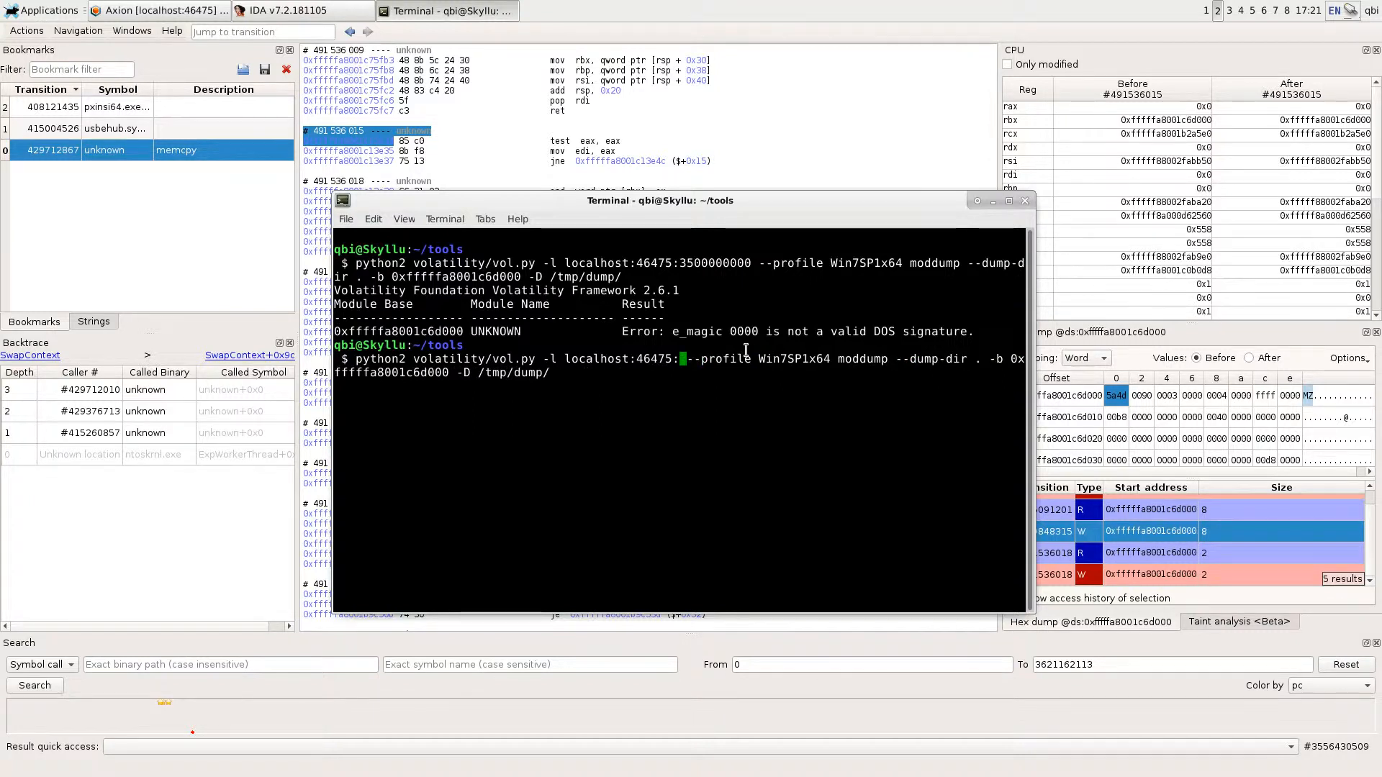
text(491536015)
key(Return)
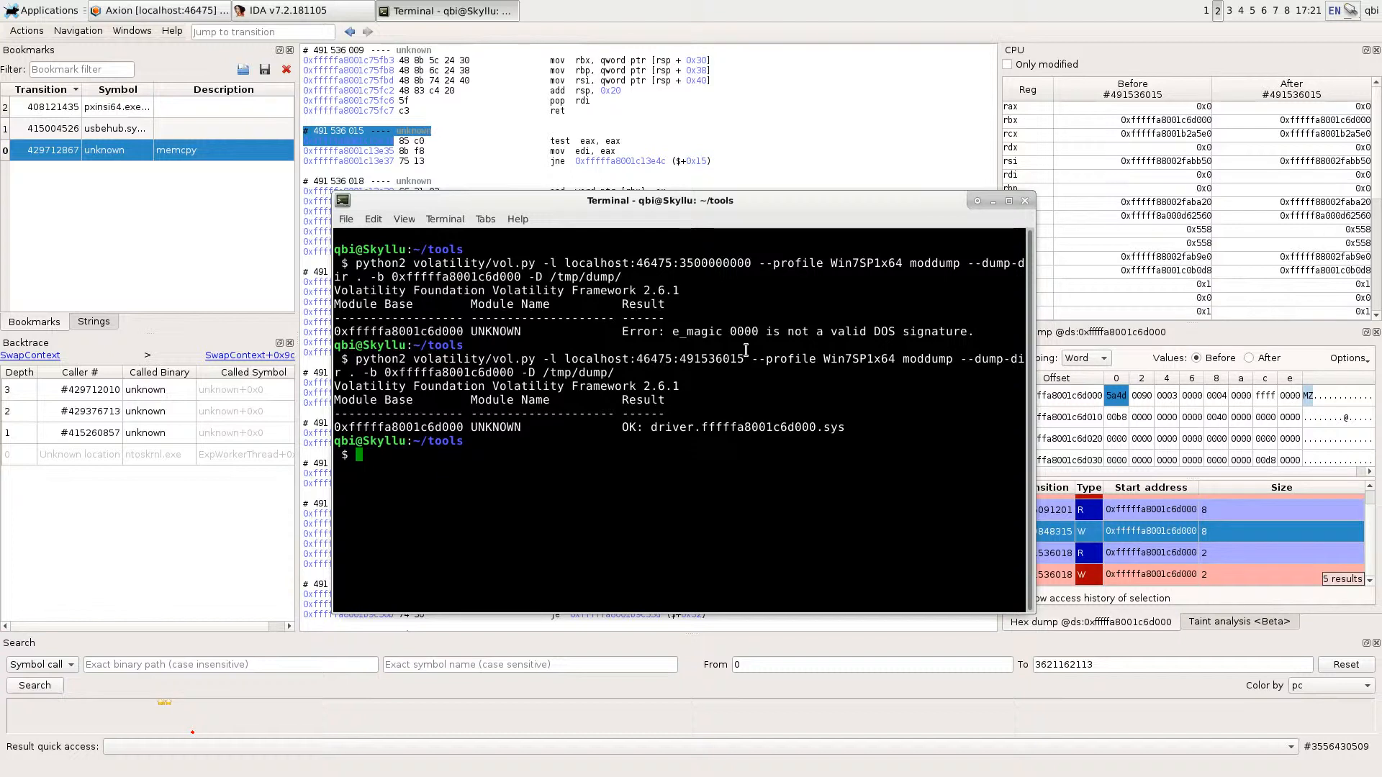
- Check the file type of the dumped driver /tmp/dump/driver.fffffa8001c6d000.sys with the file command
text(file /tmp/dump/driver.fffffa8001c6d000.sys)
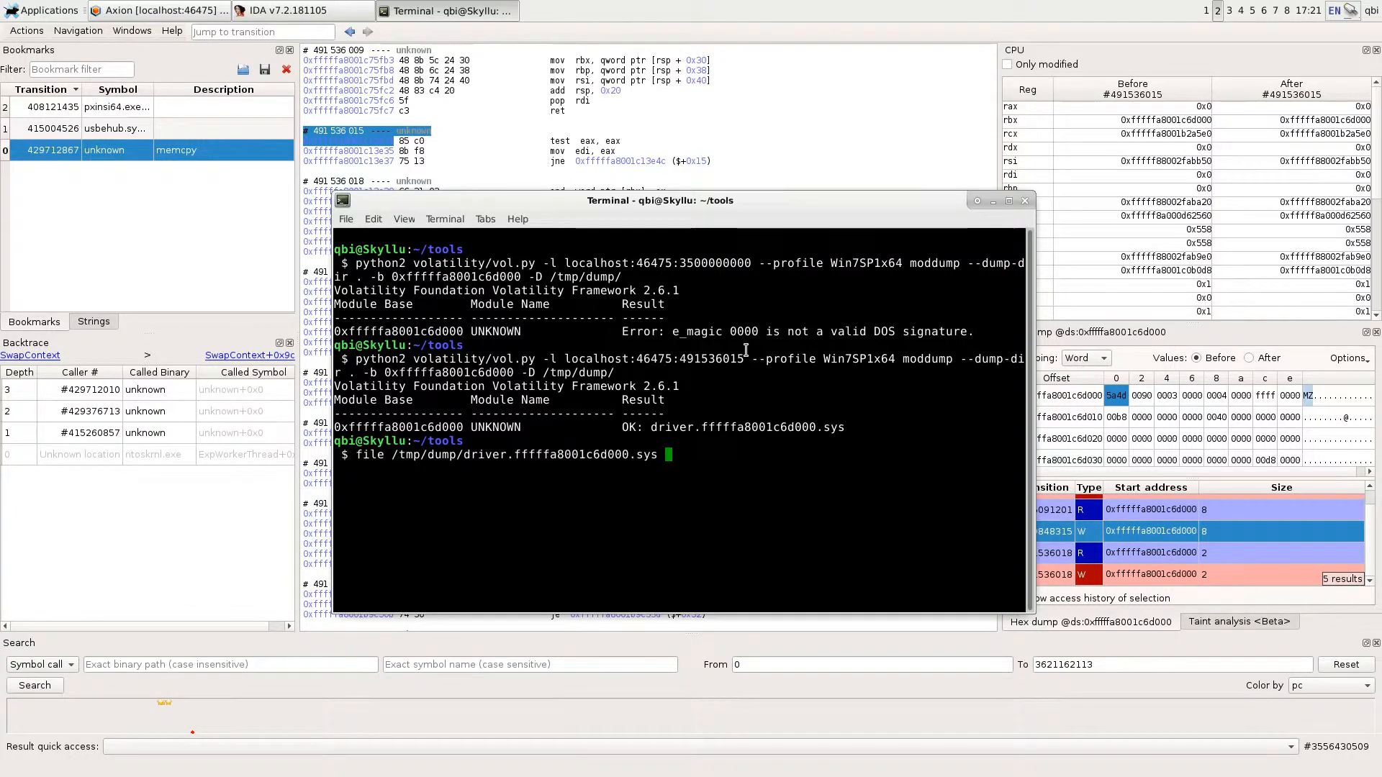
key(Return)
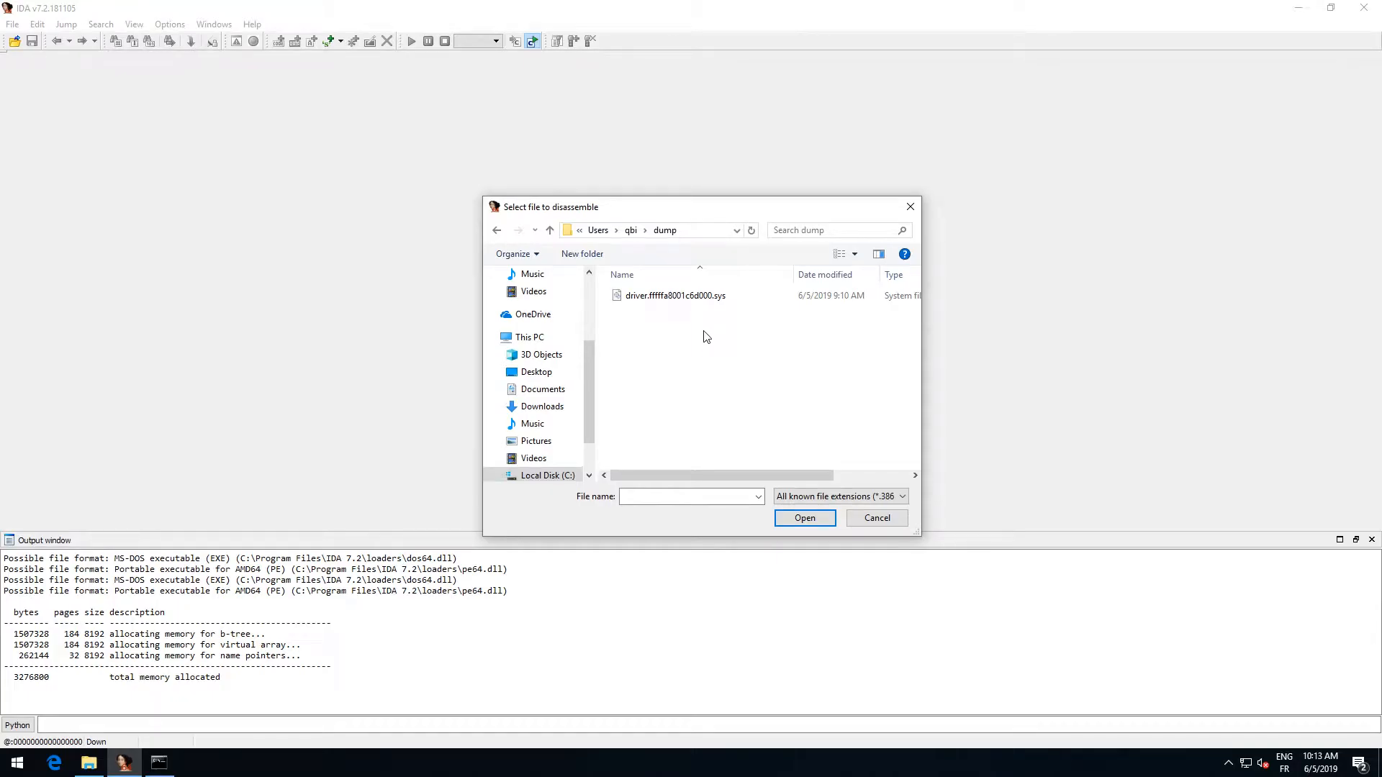
- In IDA, load driver.fffffa8001c6d000.sys as a Portable executable for AMD64 and show its DriverEntry function in graph view
double_click(702, 297)
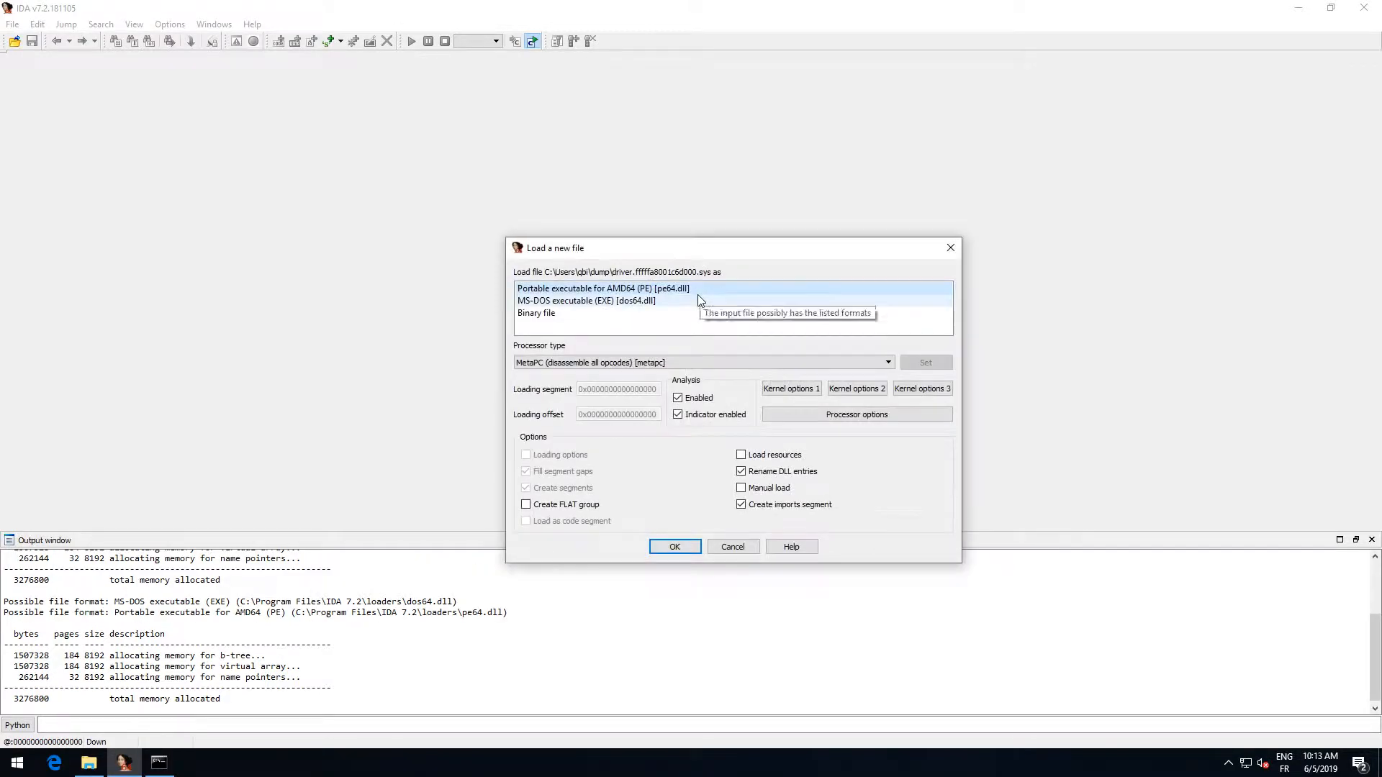
click(675, 547)
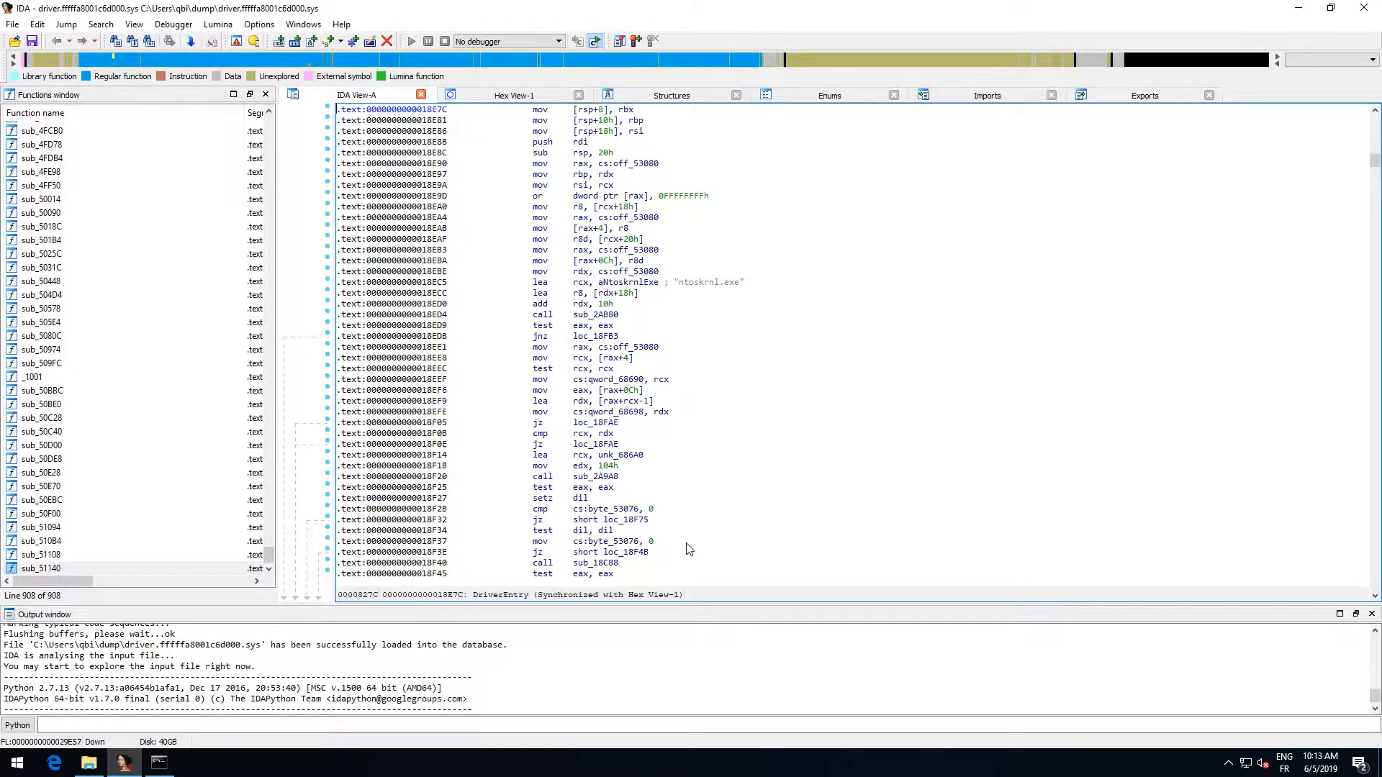
click(627, 271)
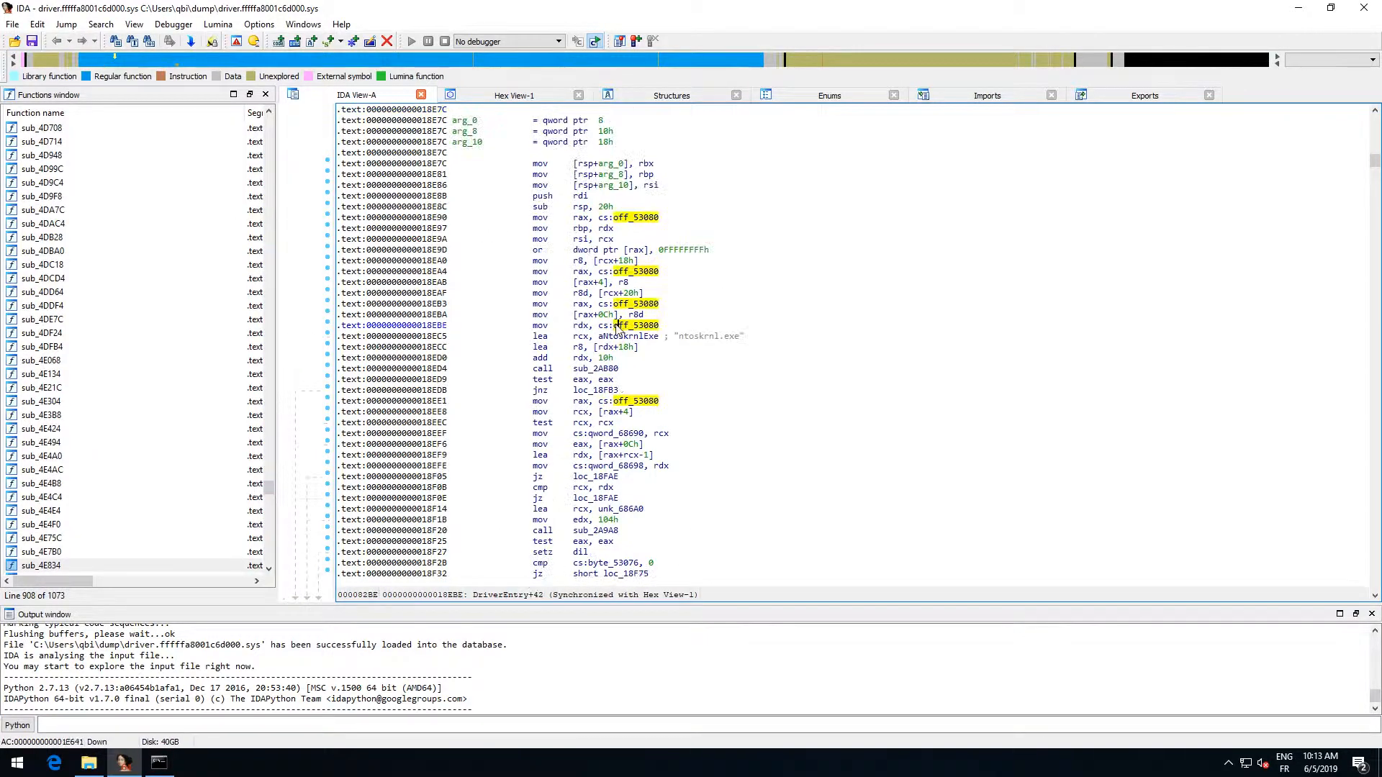
key(space)
scroll(724, 340, down, 5)
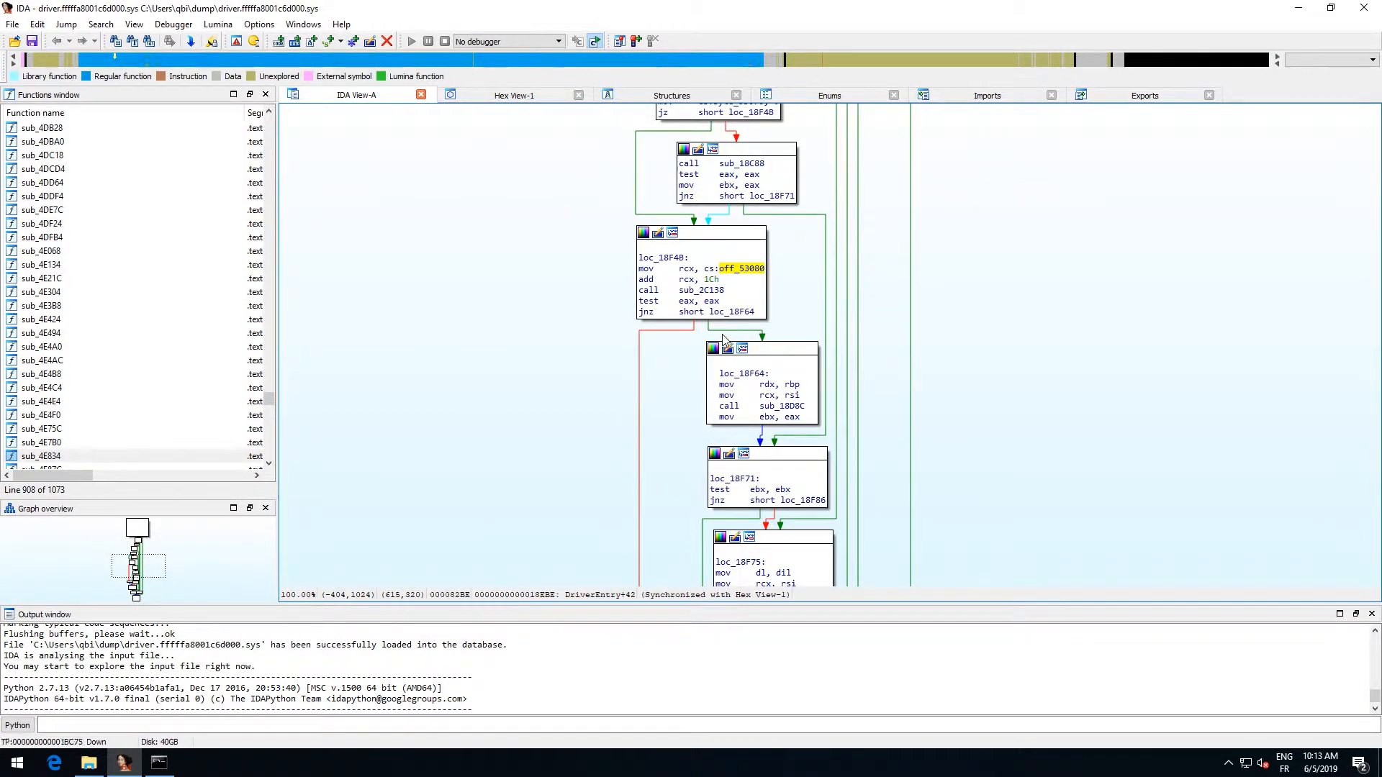
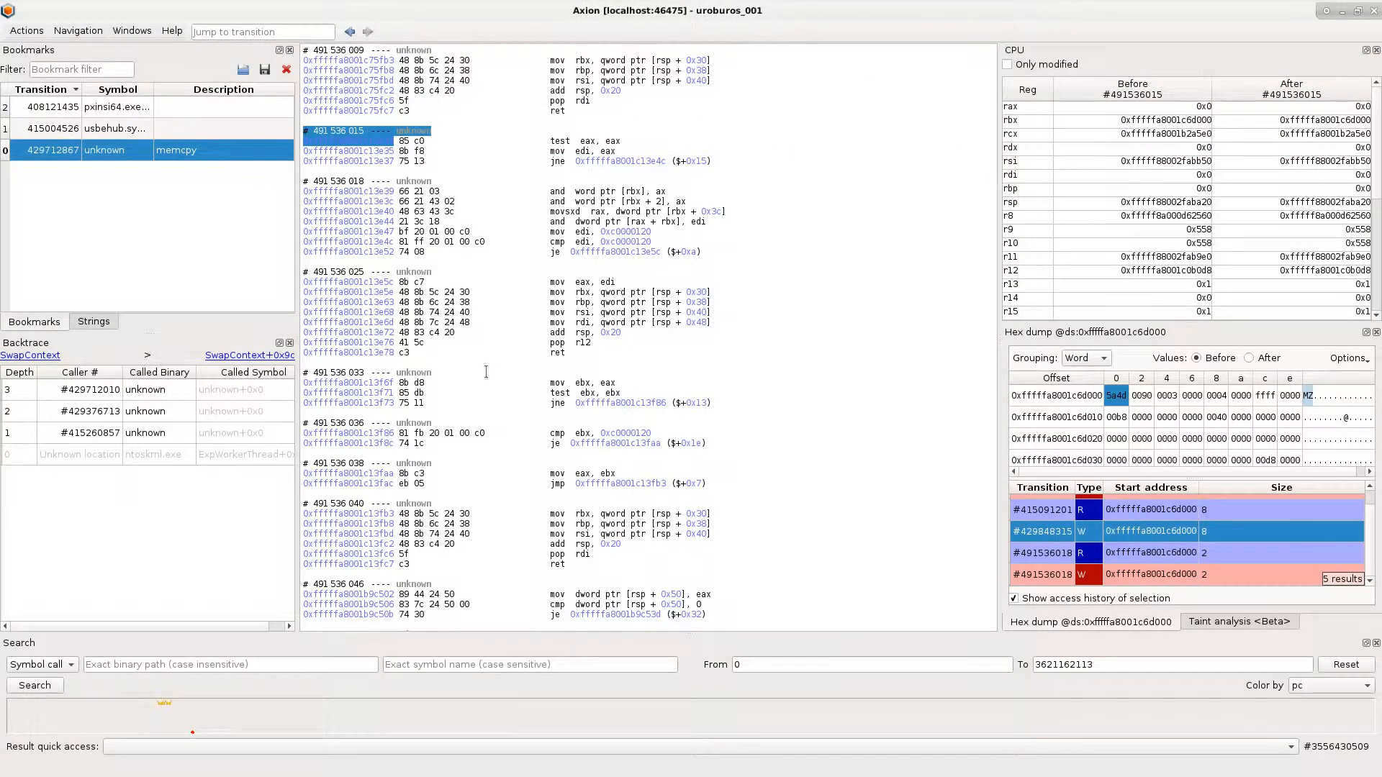
- Go to the bookmarked transition 415004526 in usbehub.sys and set the taint analysis Tag0 address to that instruction's address, 0xfffff880039212e9
double_click(194, 133)
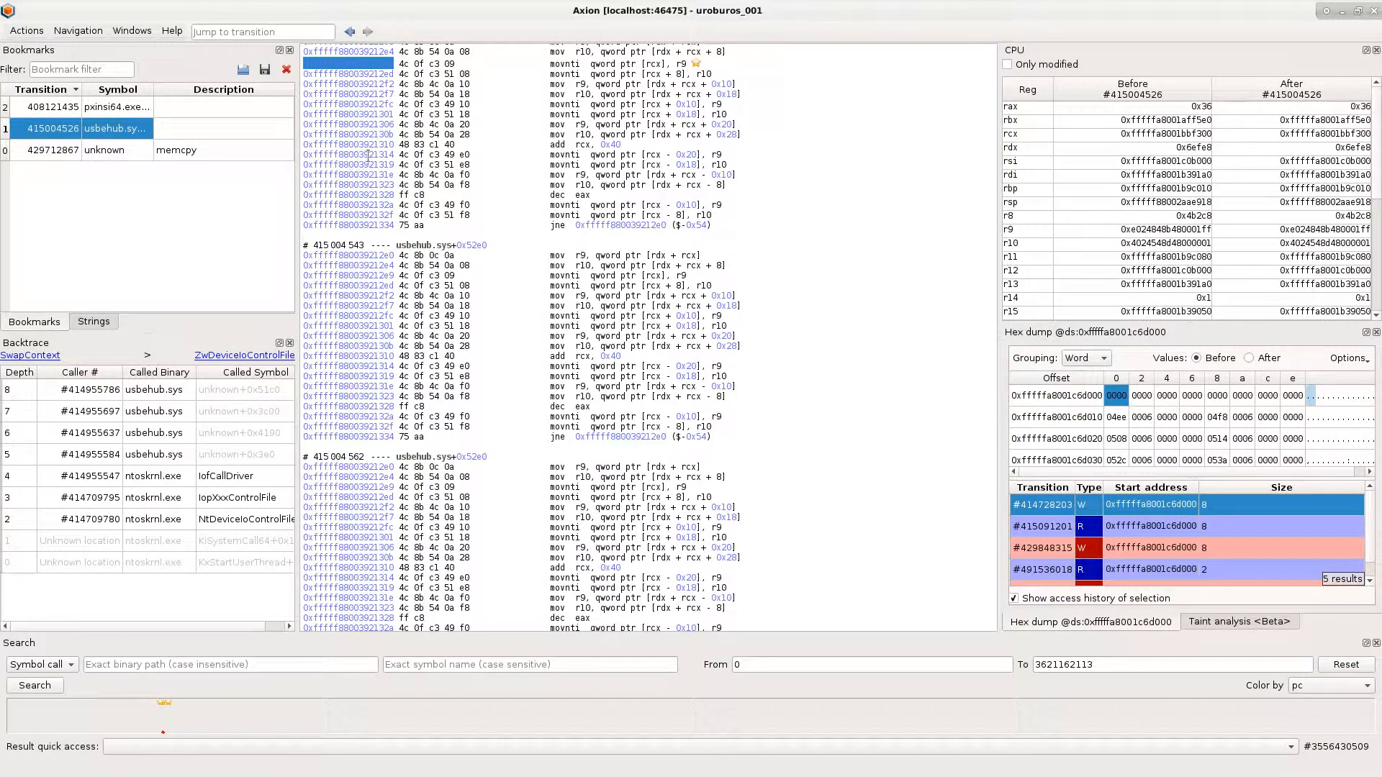
click(372, 63)
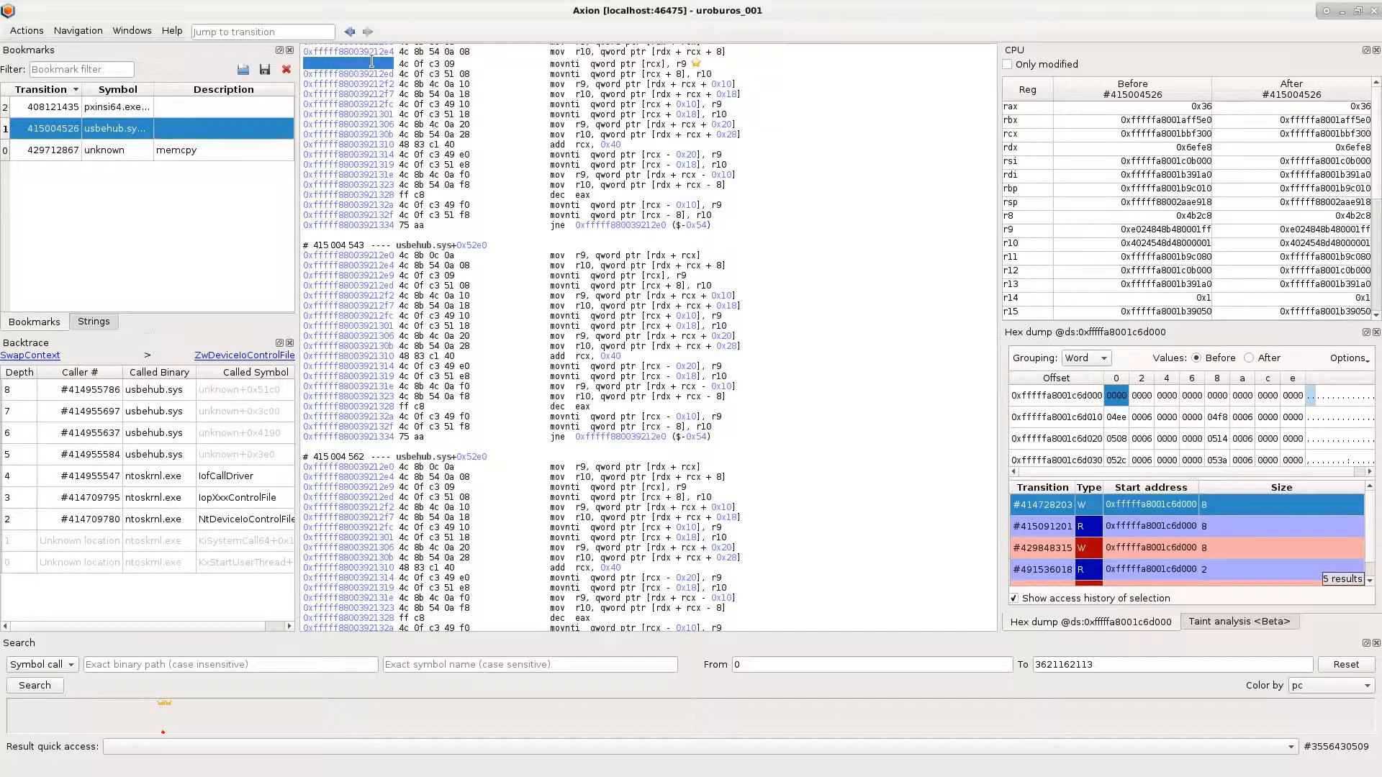
click(1376, 332)
double_click(1109, 374)
text(0xfffff880039212e9)
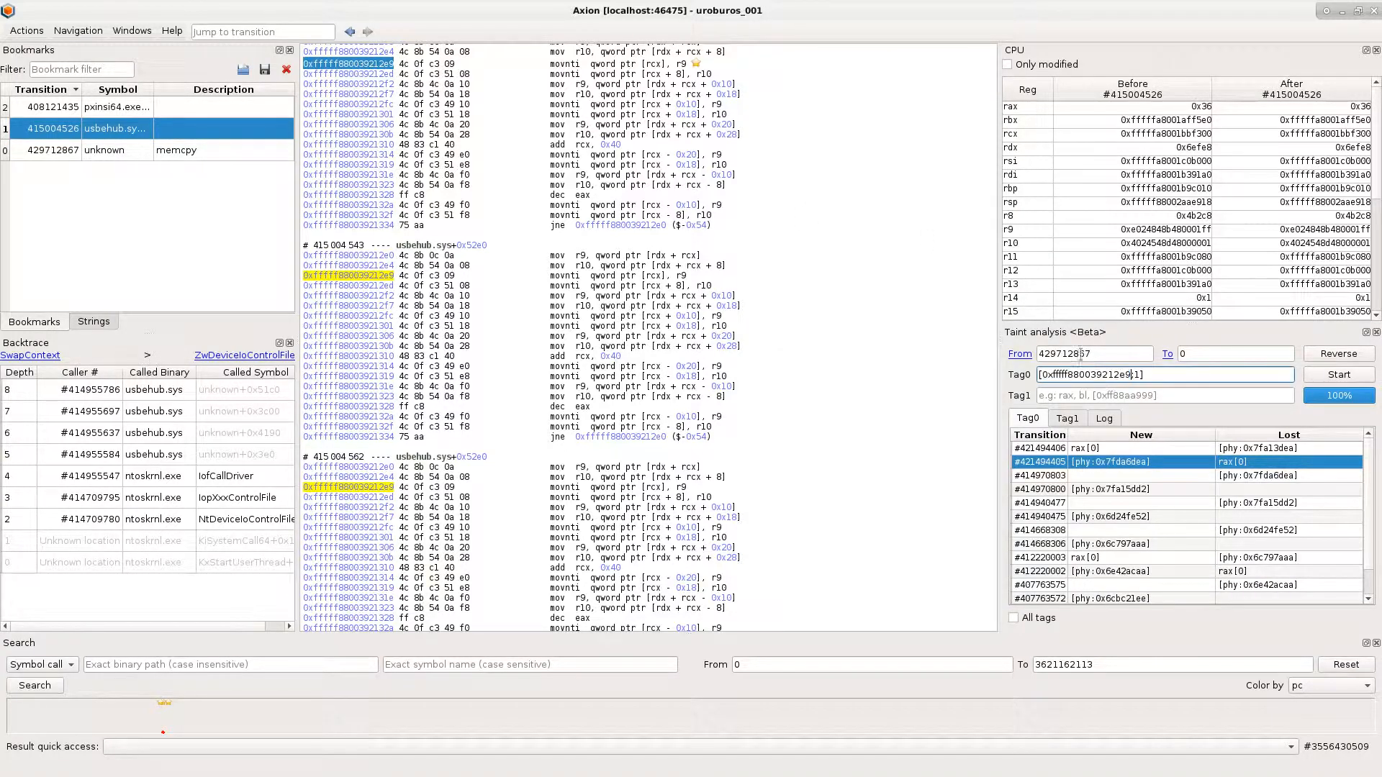
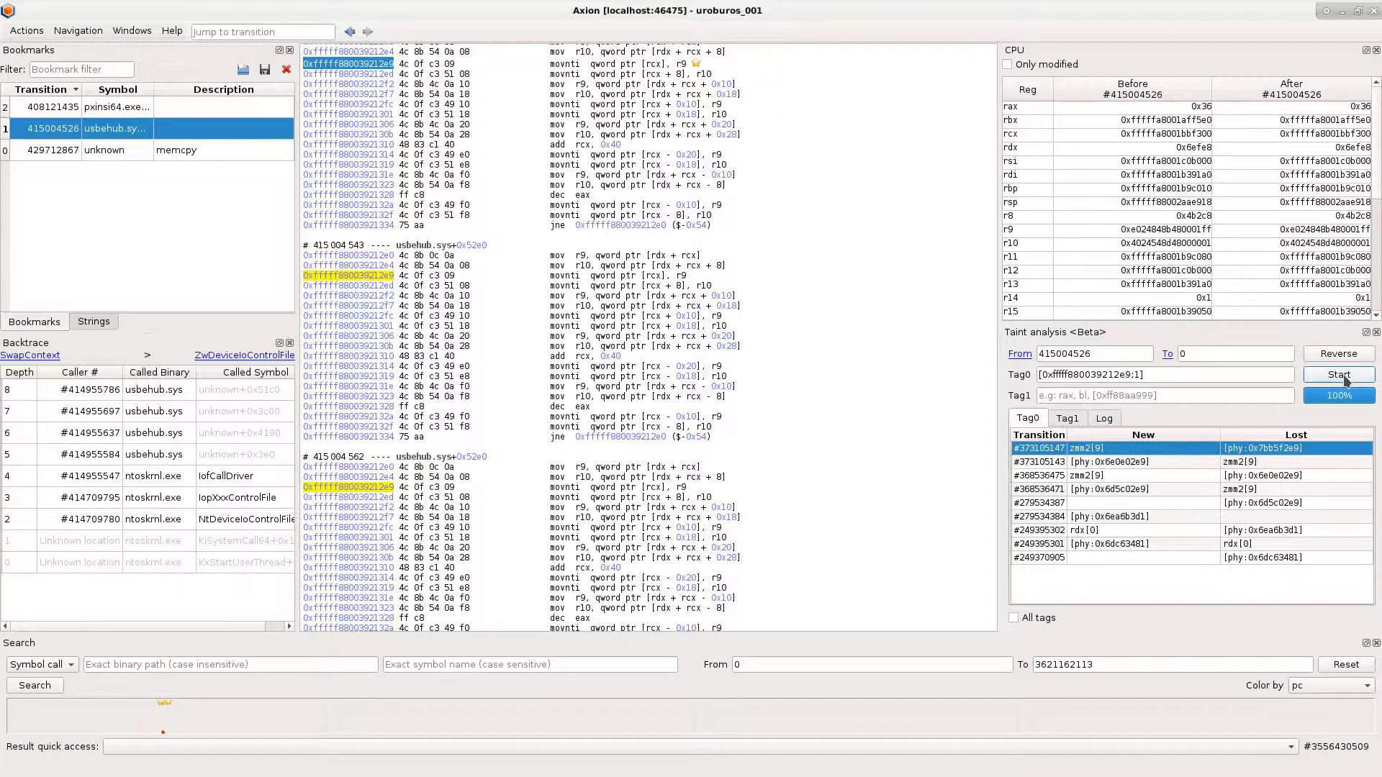
- Inspect taint transitions #249370905, #249395302 and #279534387 in order, and select the NtWriteFile call in the last one's backtrace
click(1258, 557)
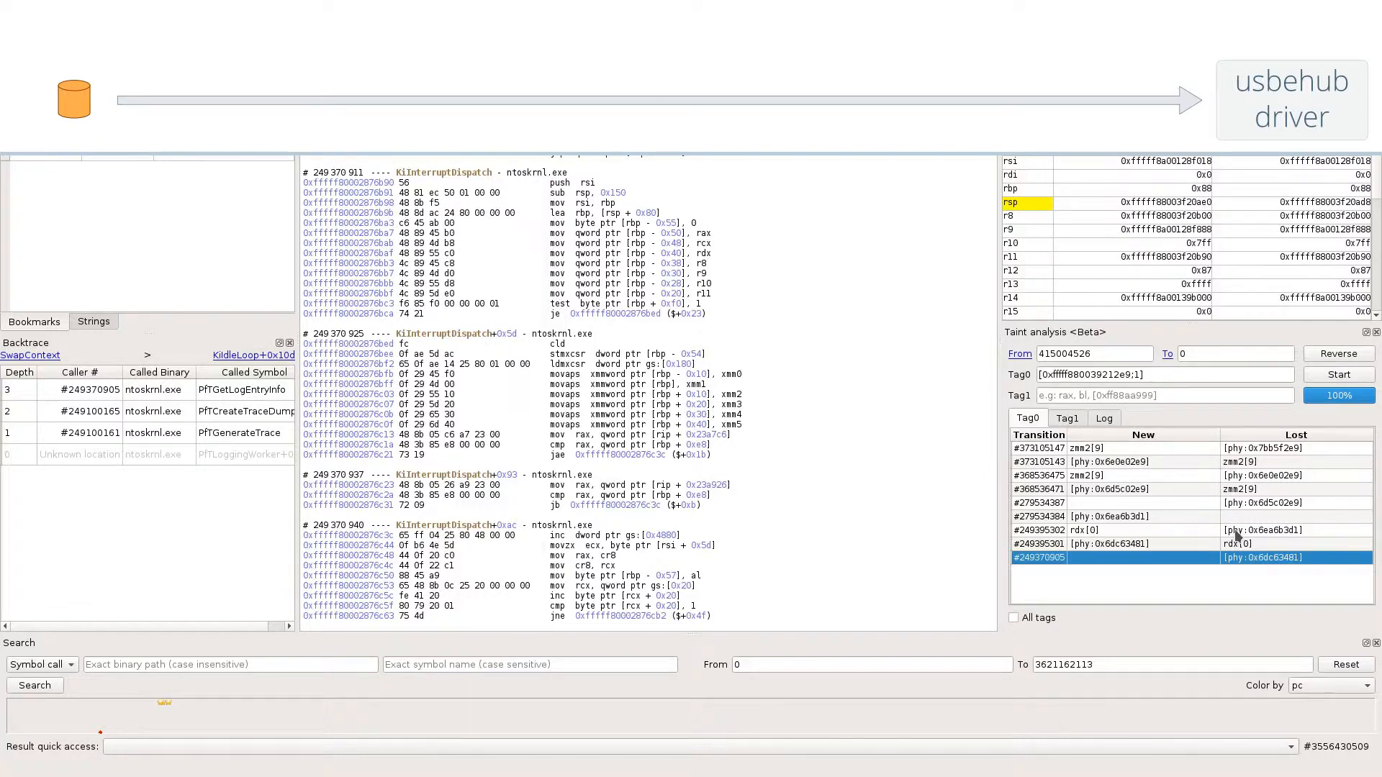
click(1234, 536)
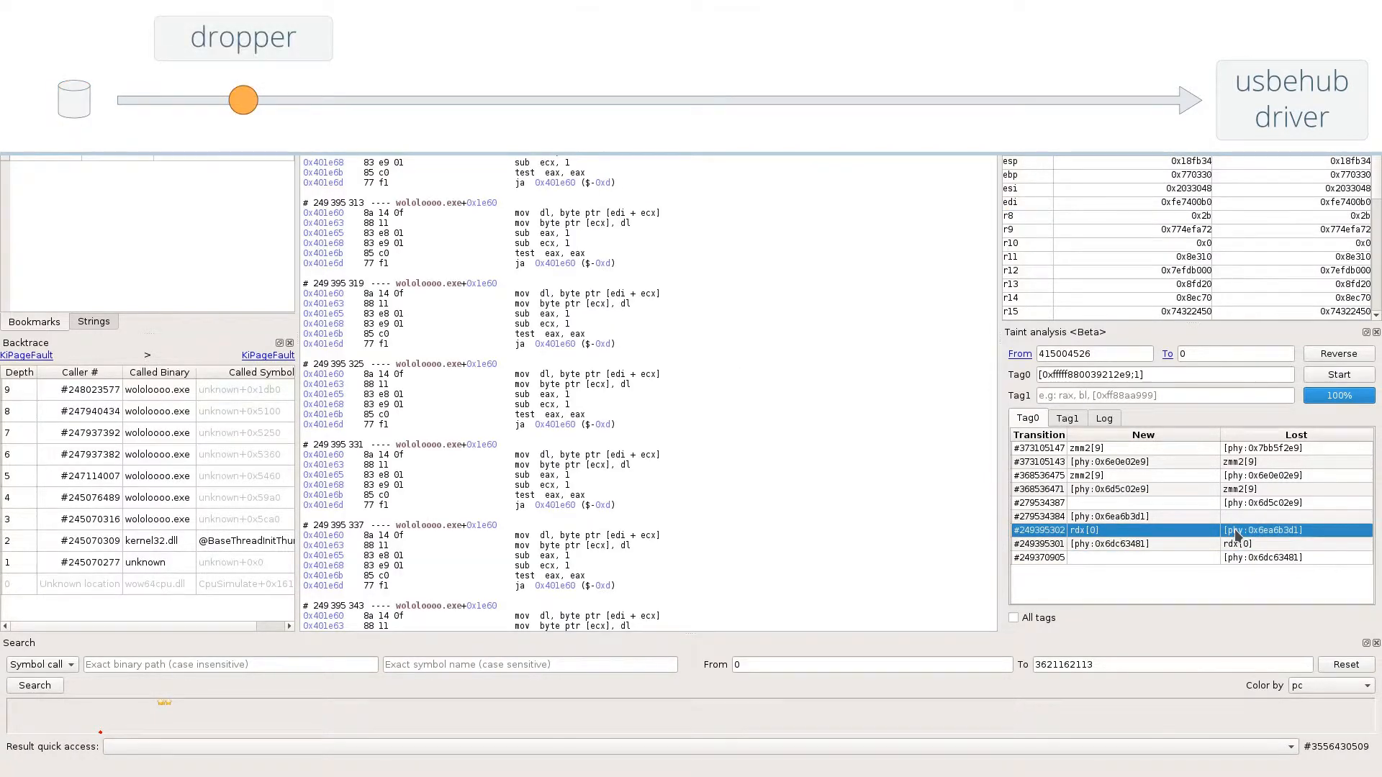
click(1243, 503)
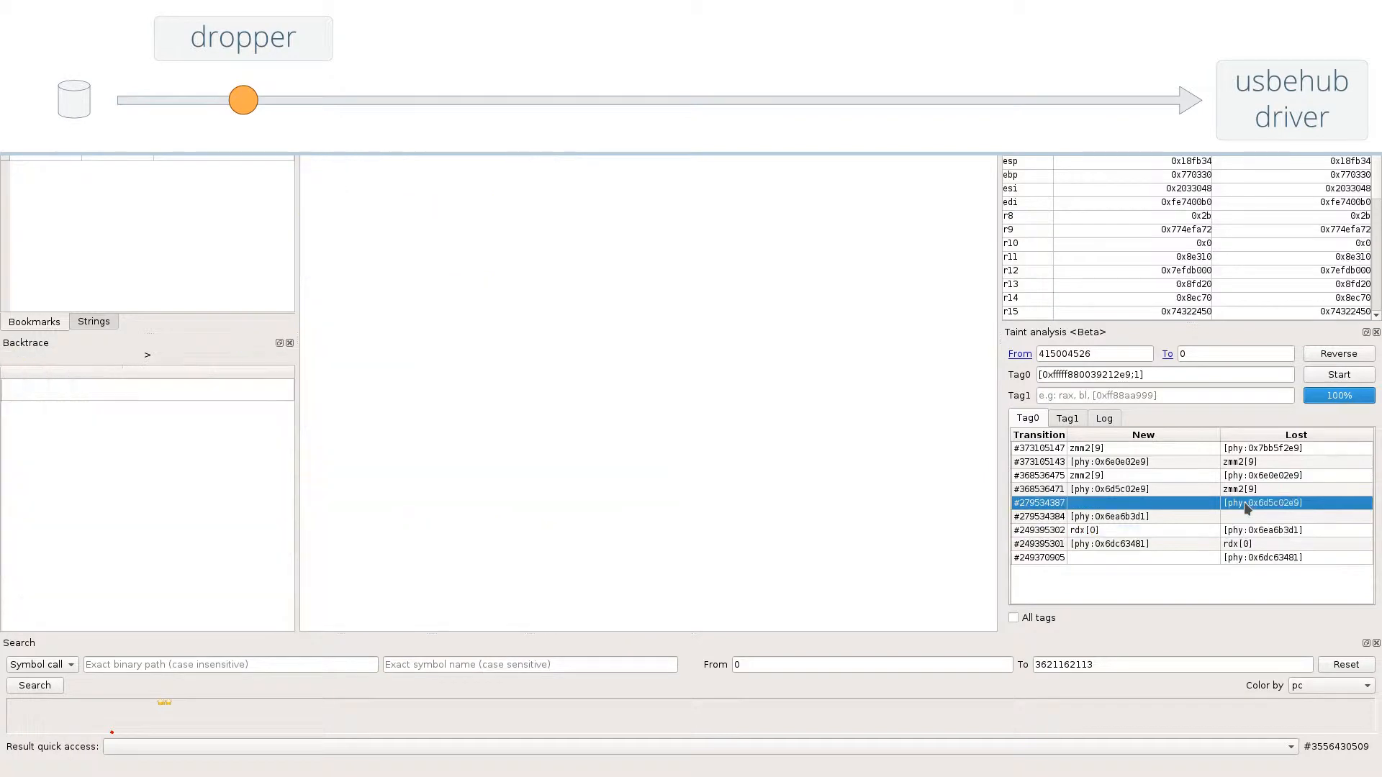
click(229, 584)
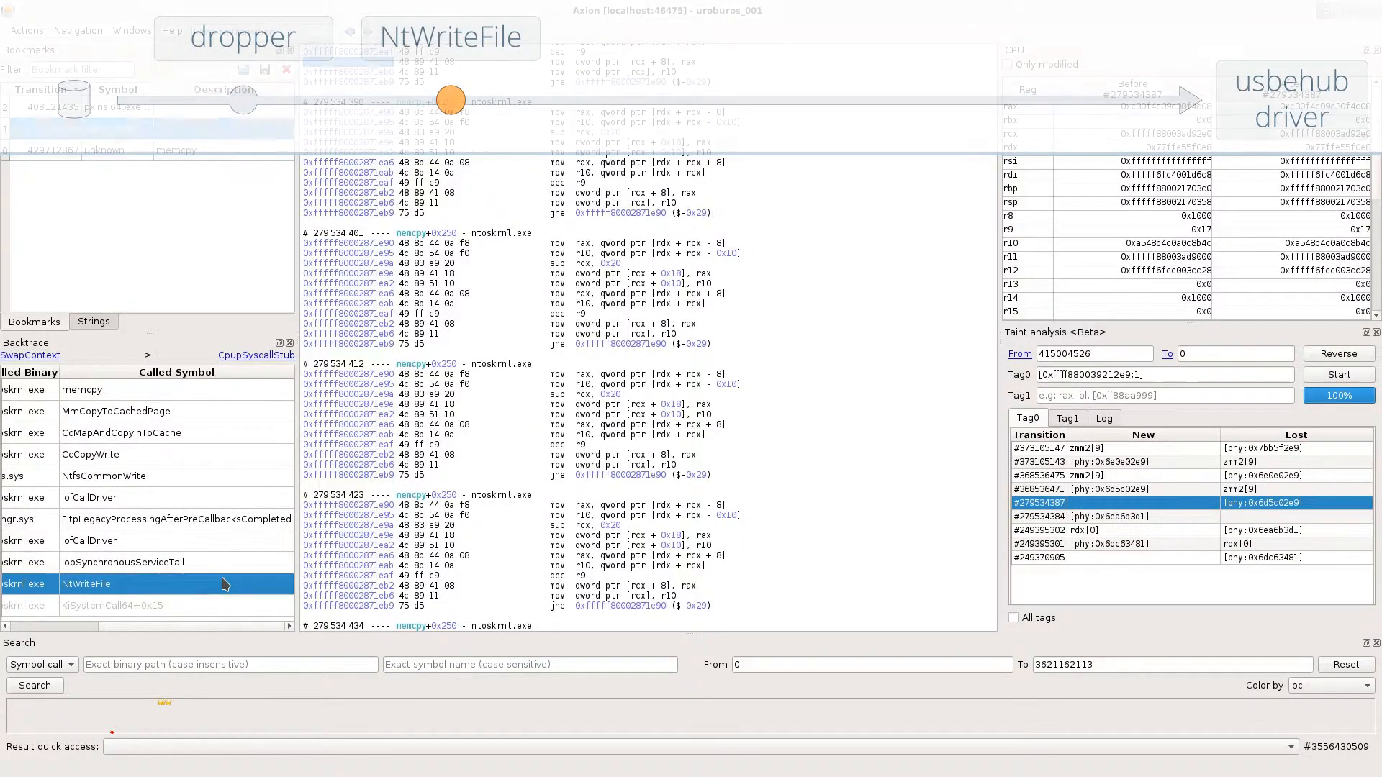
- Inspect taint transition #368536475, select CiValidateImageHeader in its widened backtrace, and go to the most recent taint transition, #373105147
click(1262, 475)
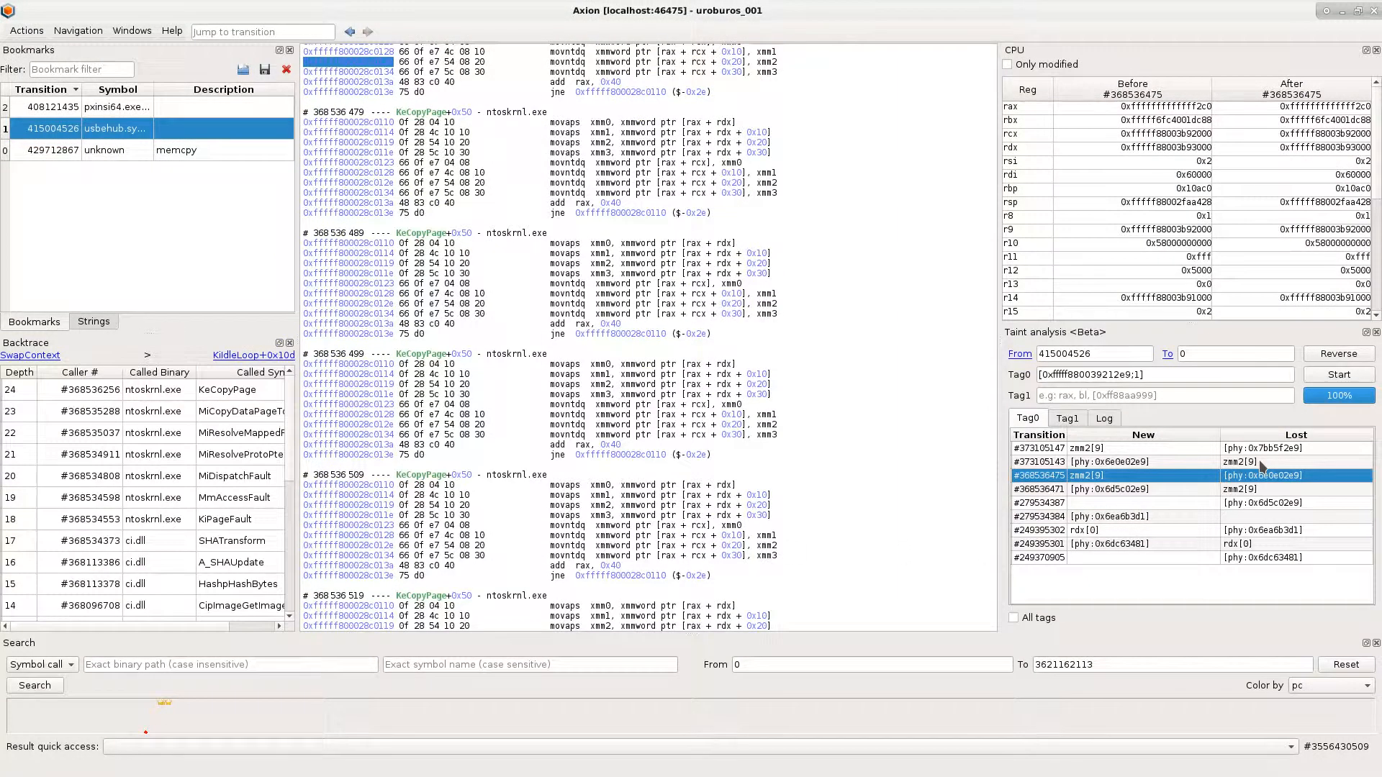
drag(300, 438, 330, 439)
scroll(283, 452, down, 2)
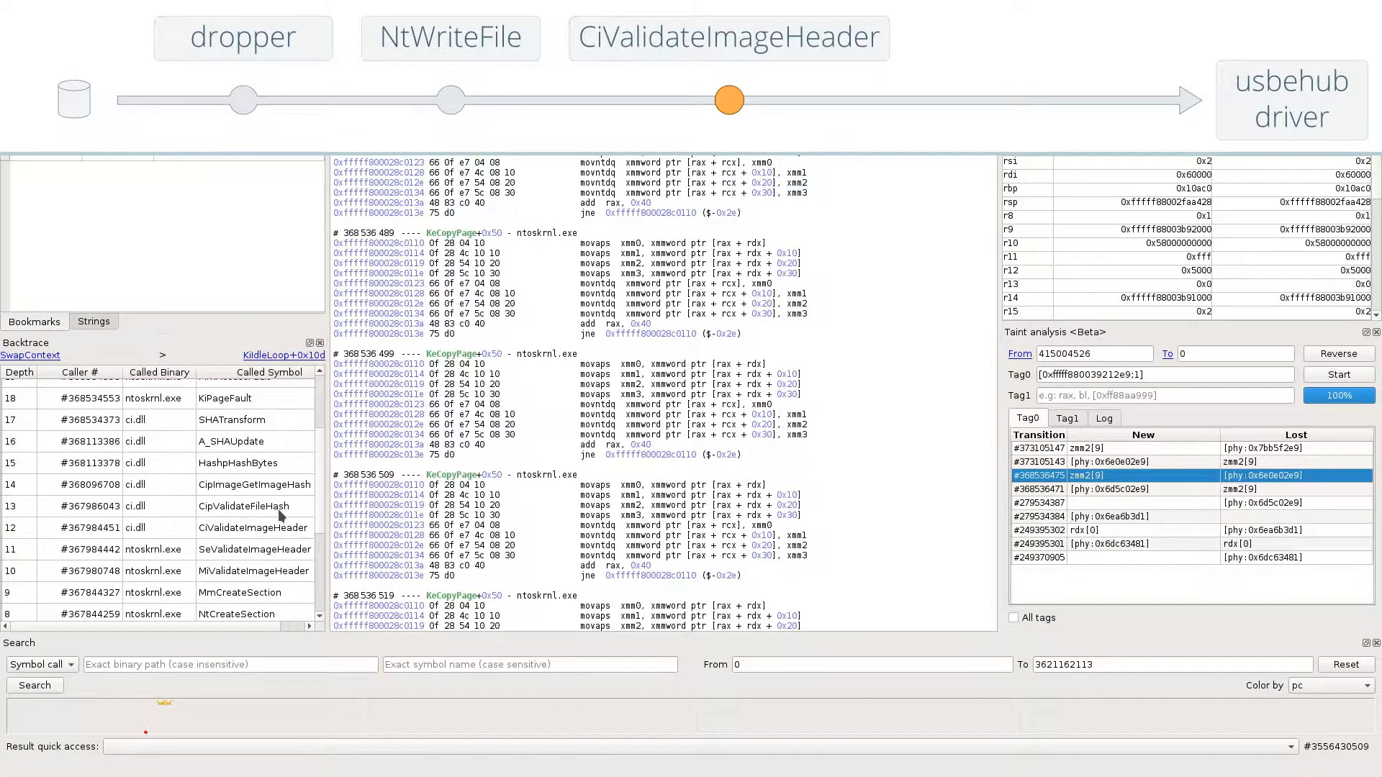
click(292, 531)
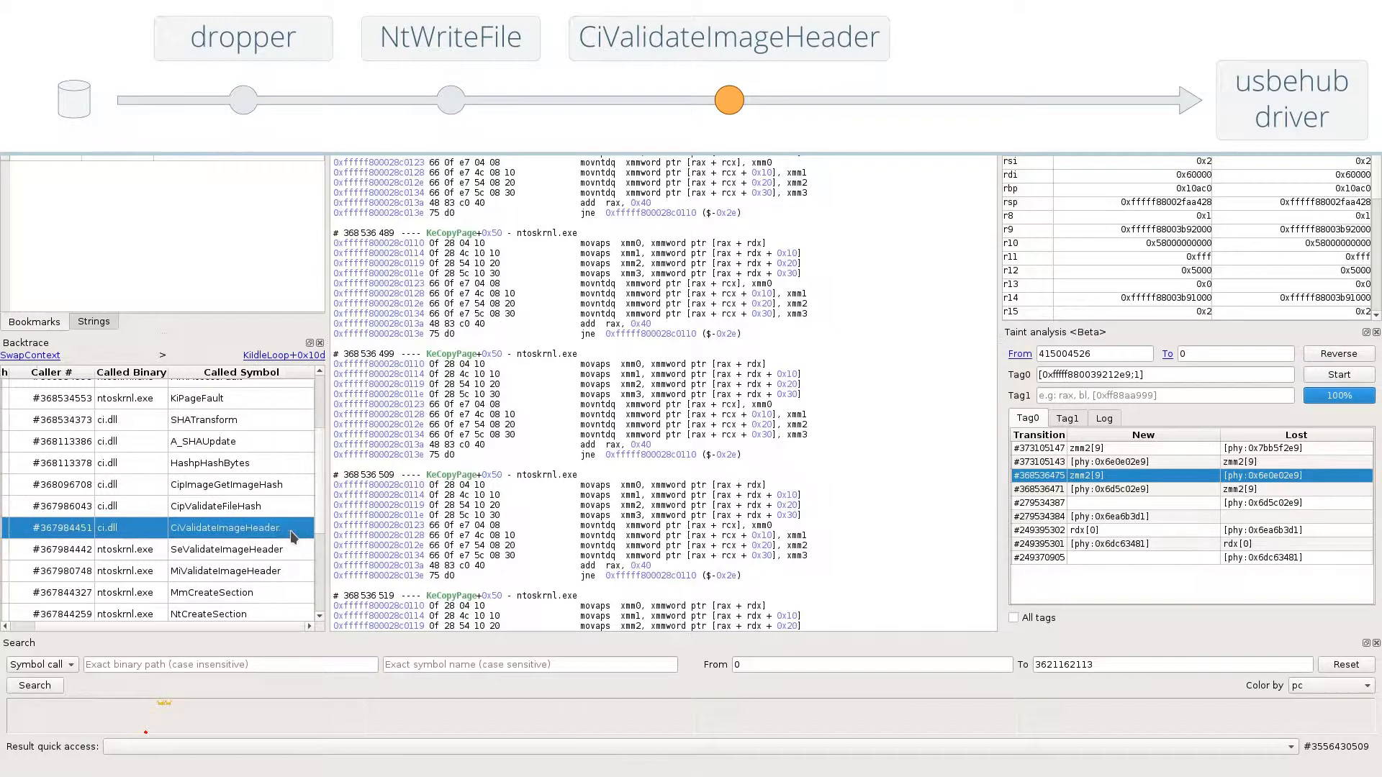
click(1237, 450)
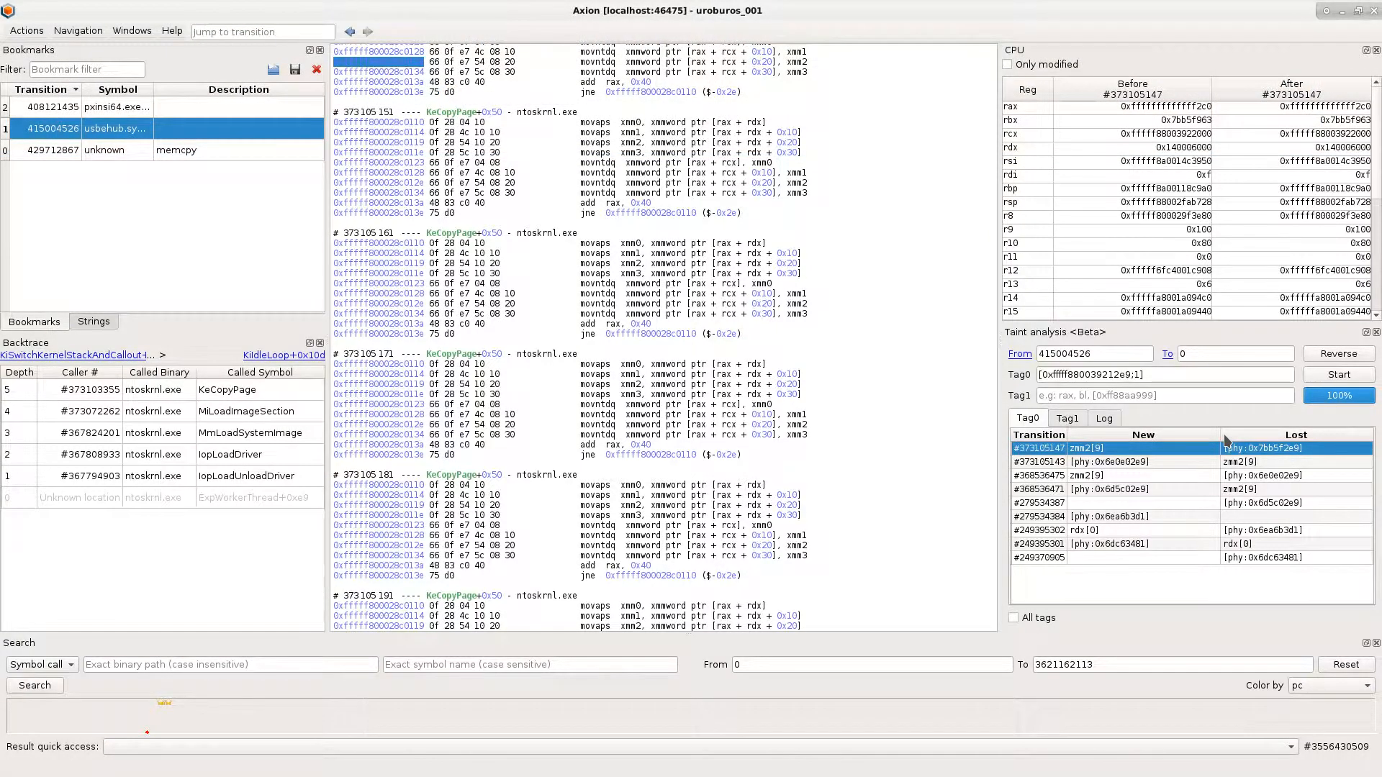
- Return to taint transition #279534387 and follow its backtrace from NtWriteFile through the preceding stacks to the _WriteFileImplementation@20 call in kernel32.dll
click(1244, 503)
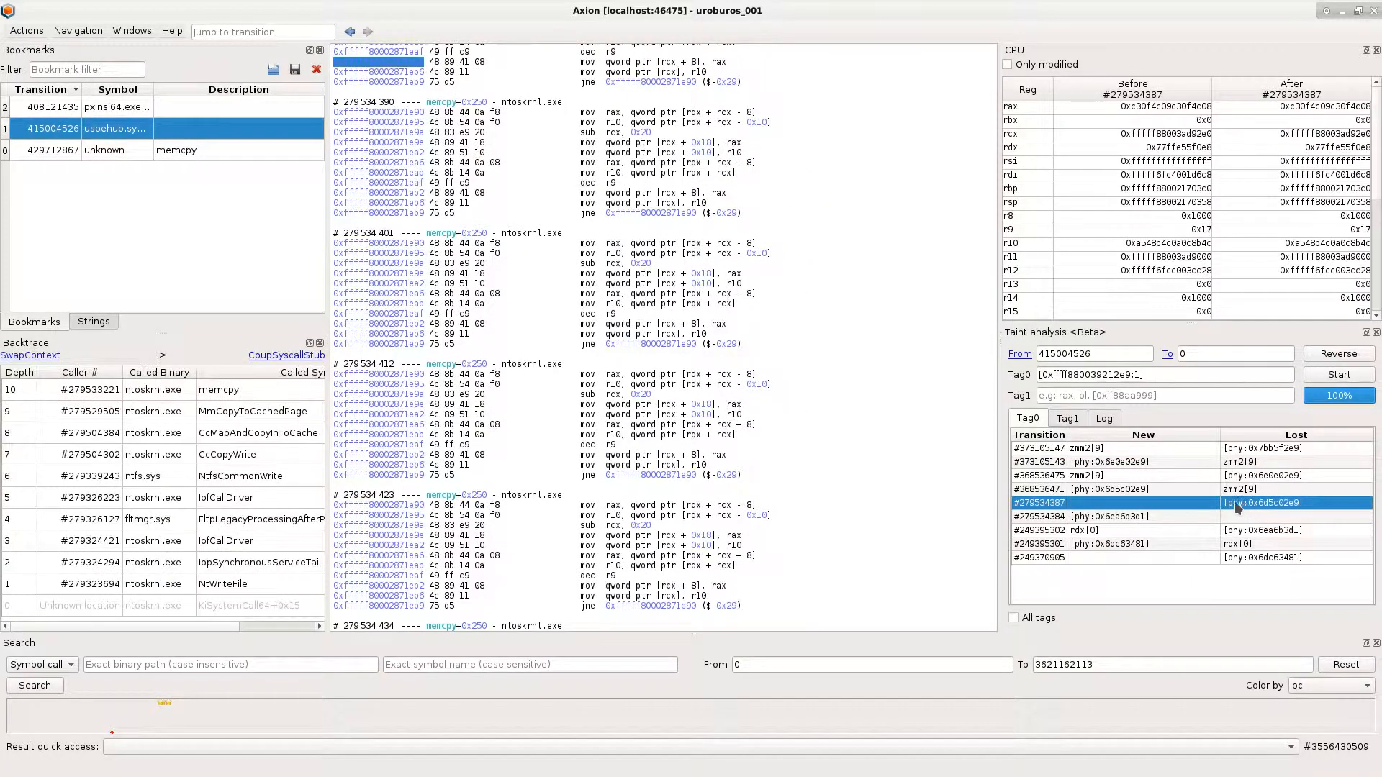
click(214, 583)
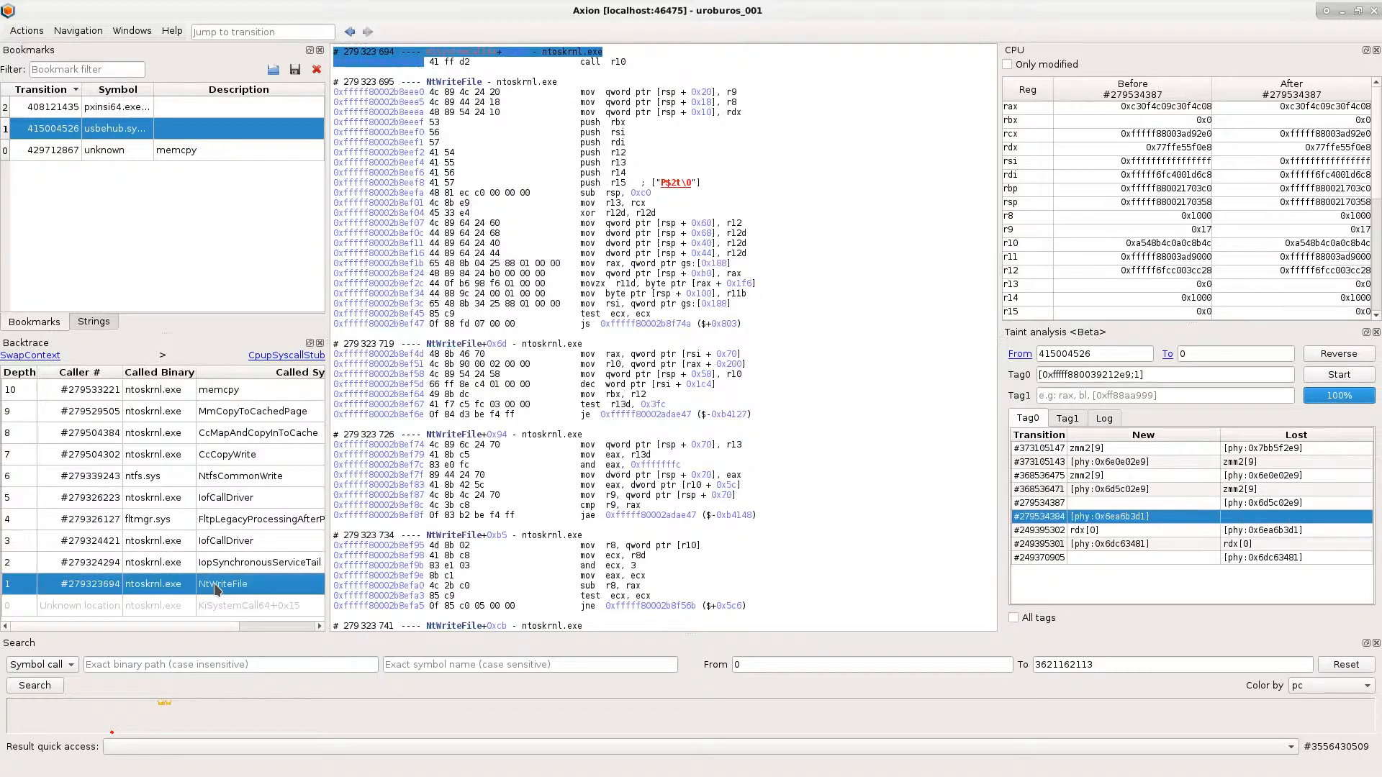
click(495, 80)
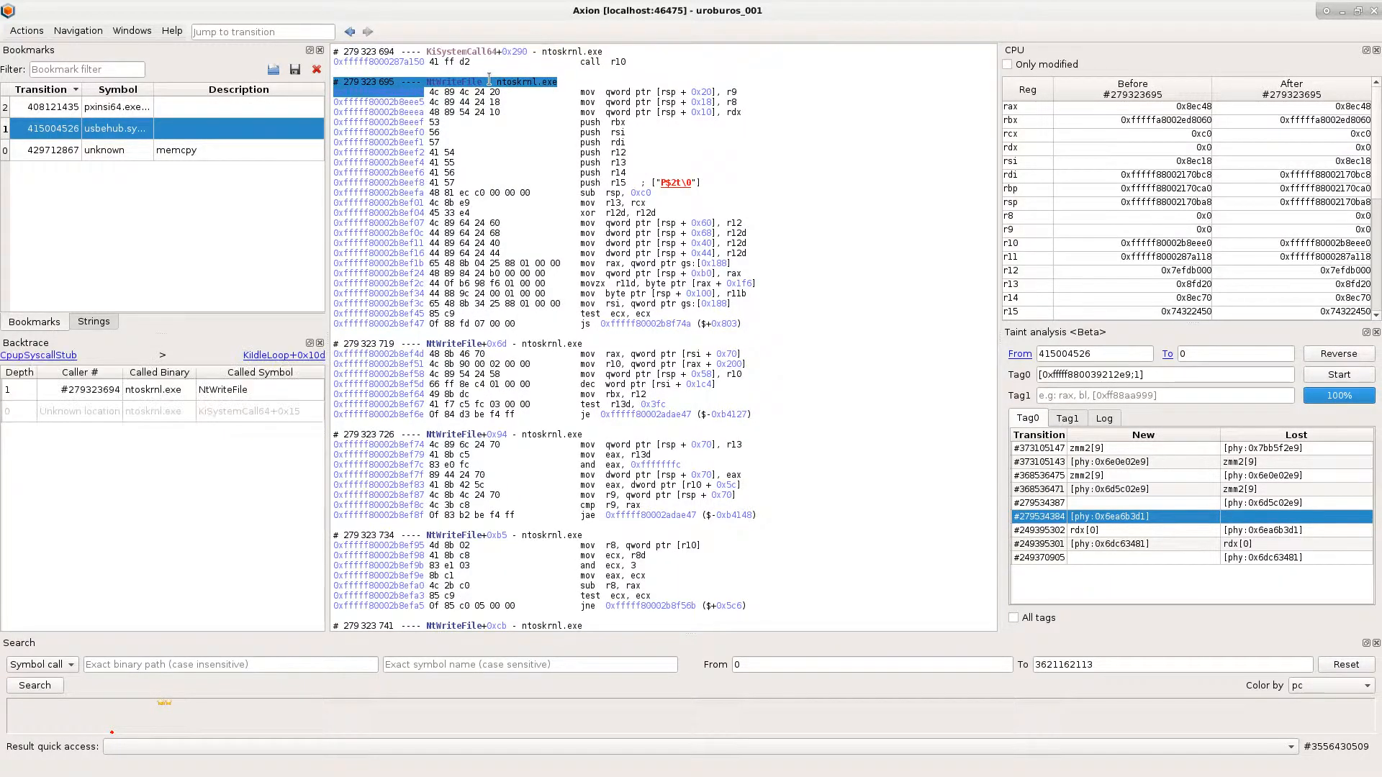
click(50, 355)
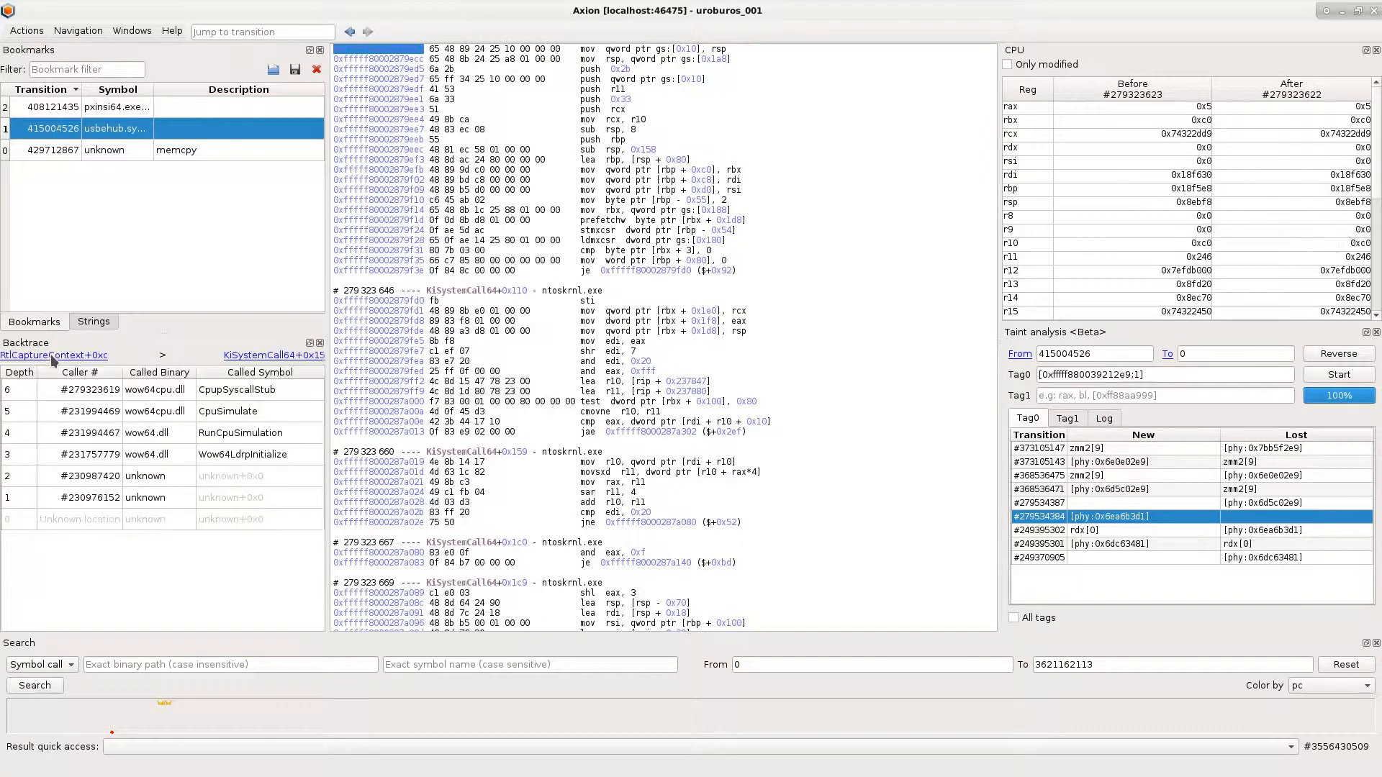
click(51, 355)
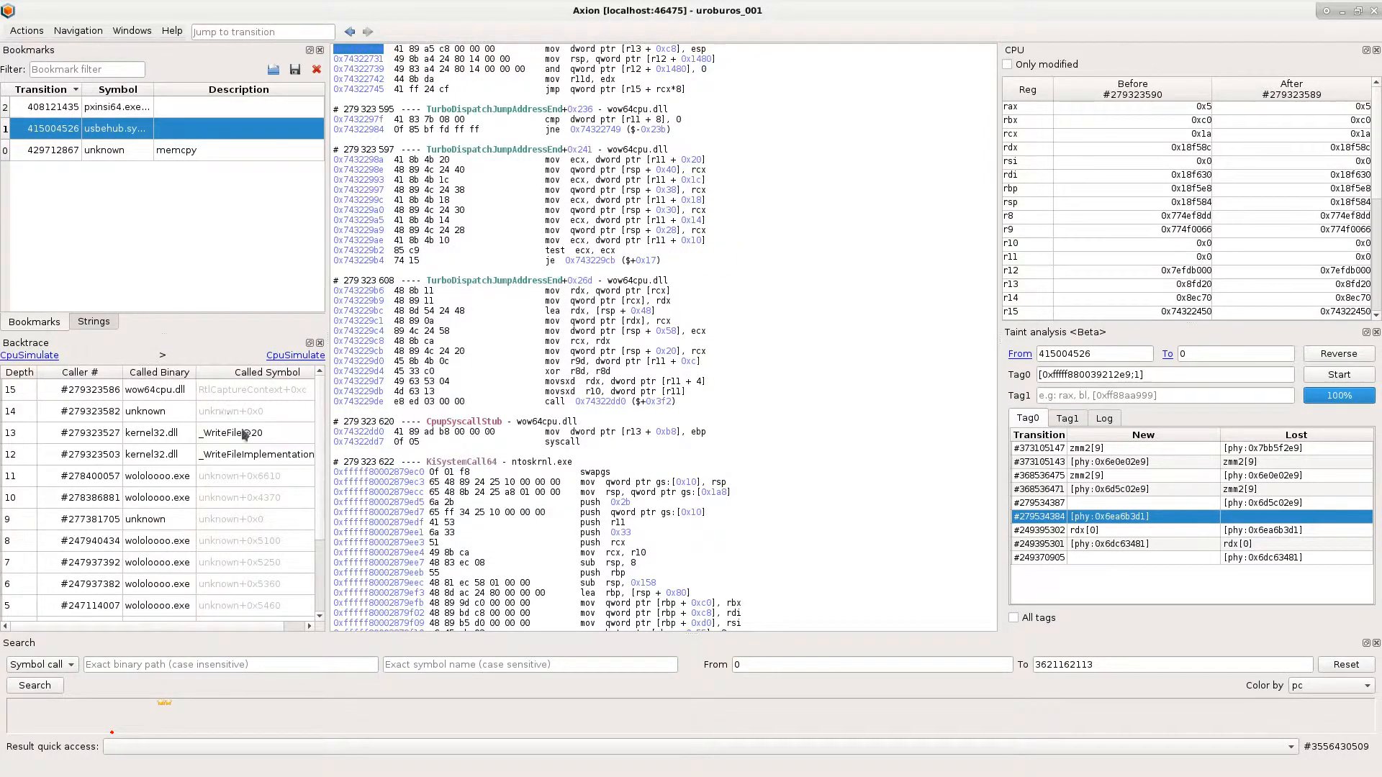
click(255, 459)
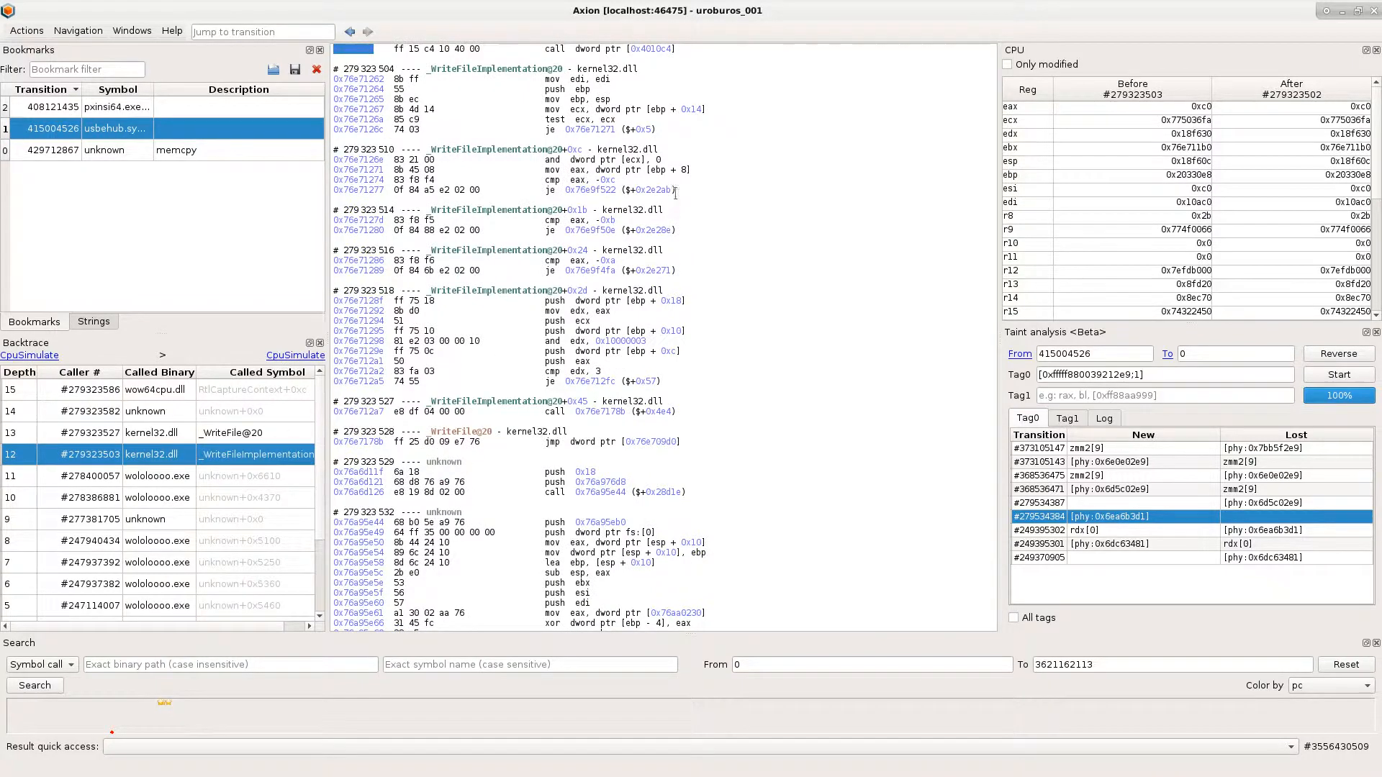
- Examine the ebp and edi arguments that wololoooo.exe pushes before the WriteFile call
scroll(674, 191, up, 4)
click(583, 158)
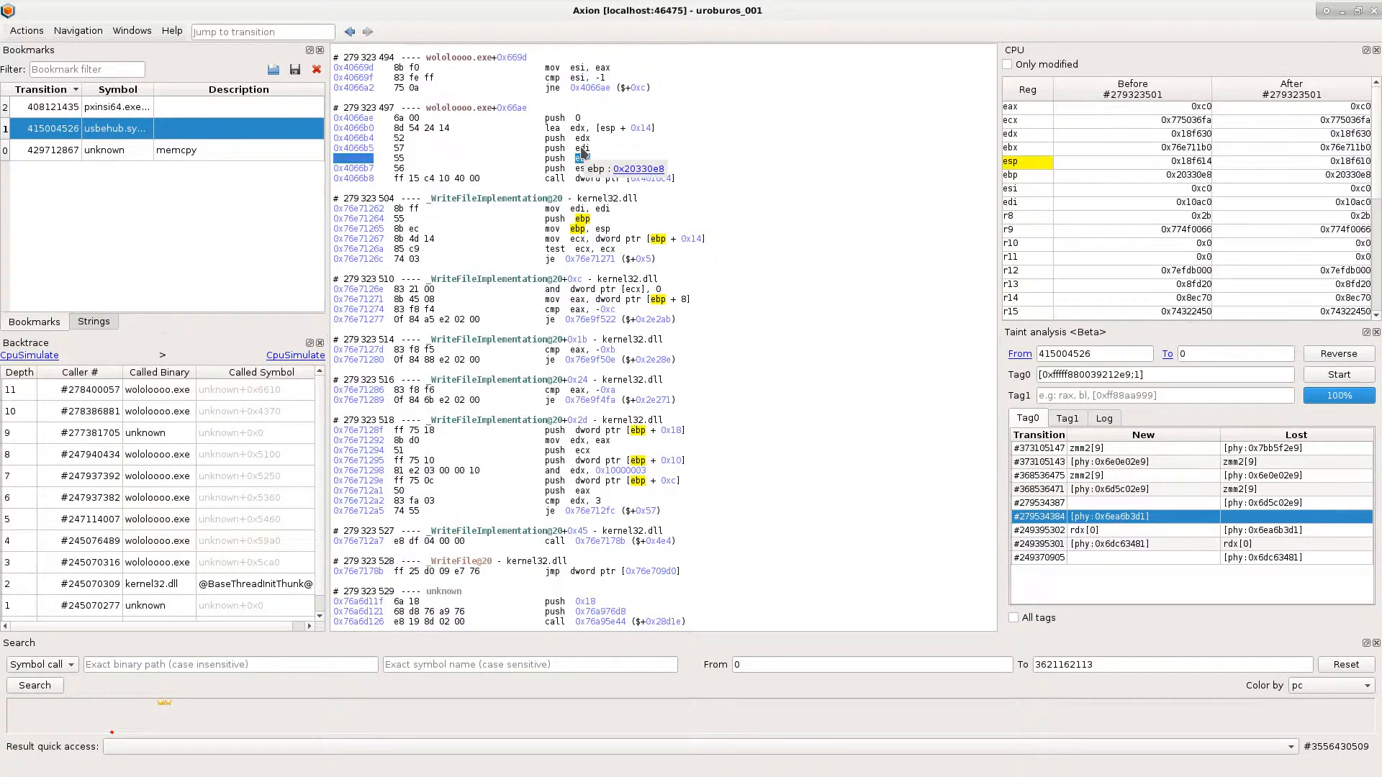
click(580, 148)
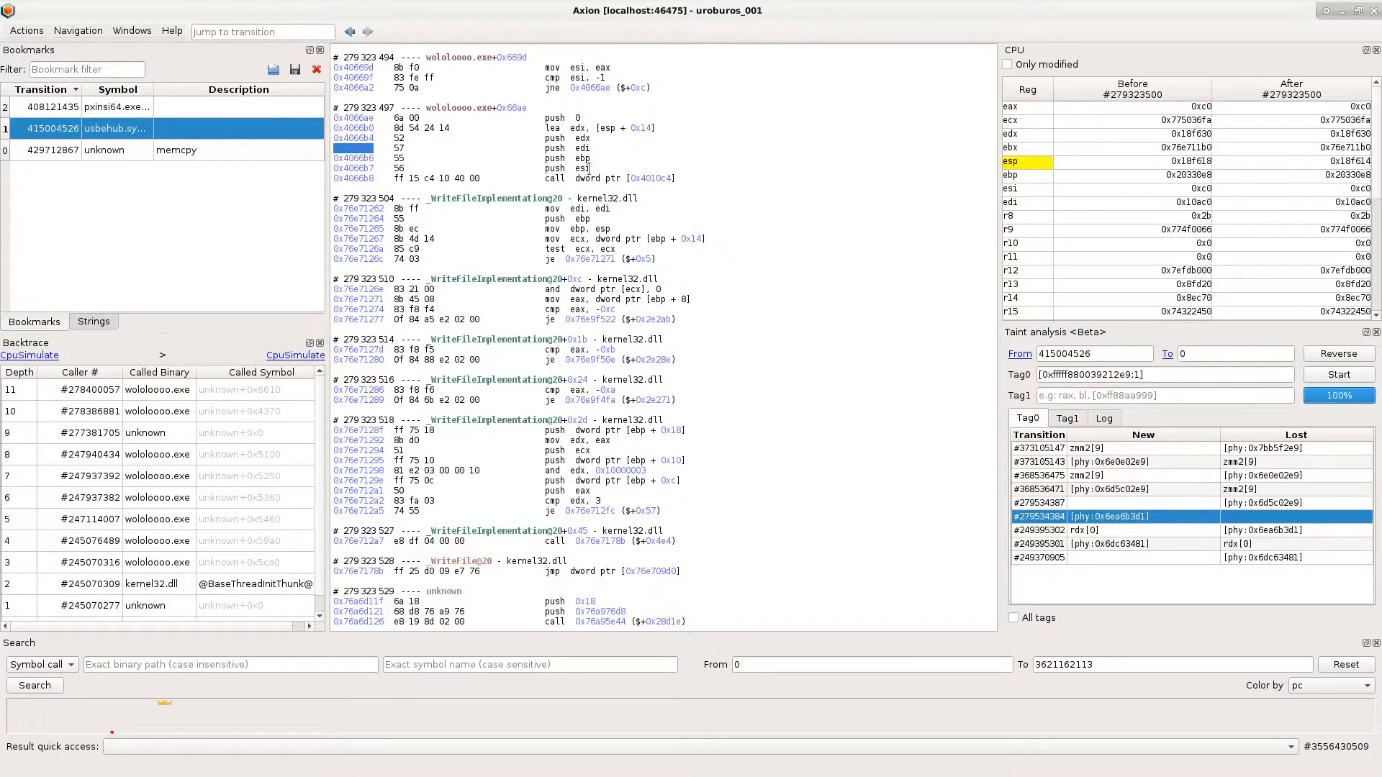
key(alt+Tab)
key(Up)
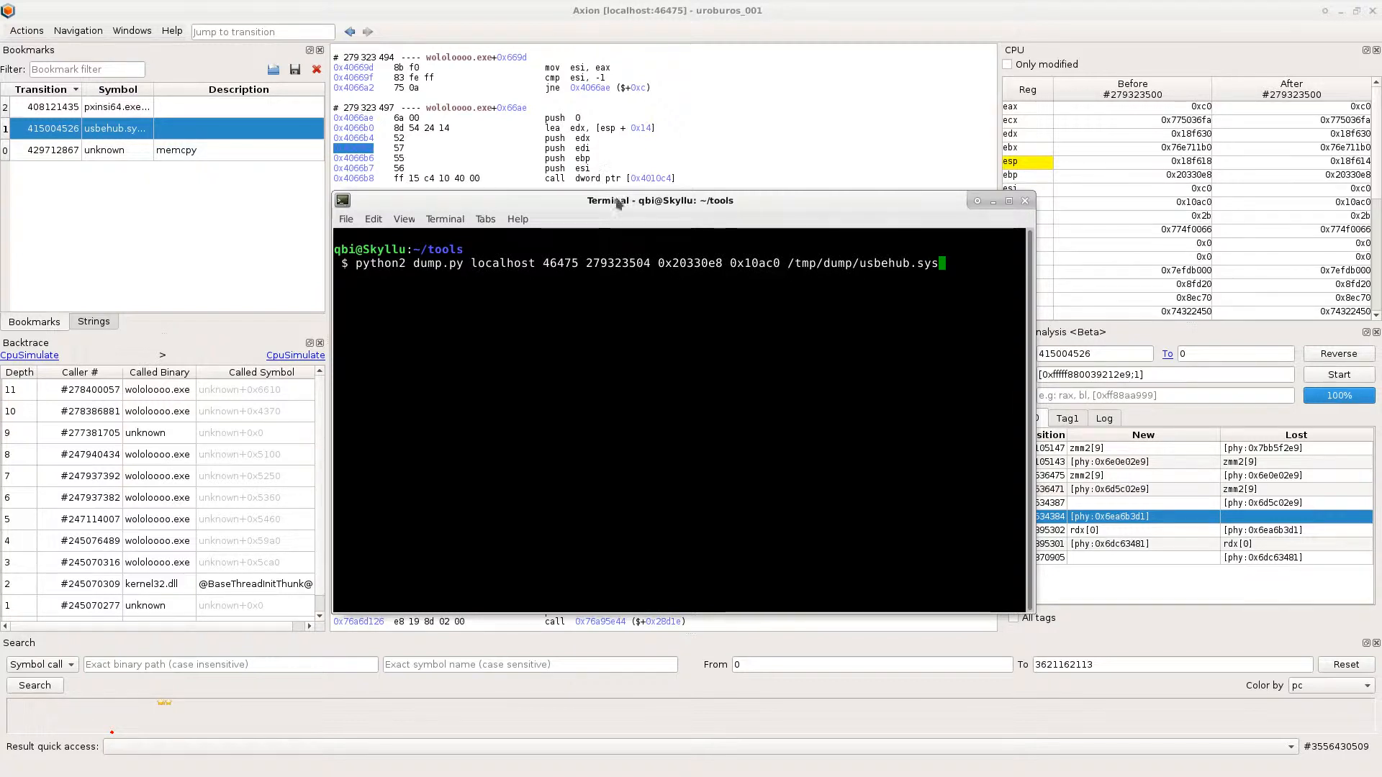
double_click(689, 263)
double_click(750, 263)
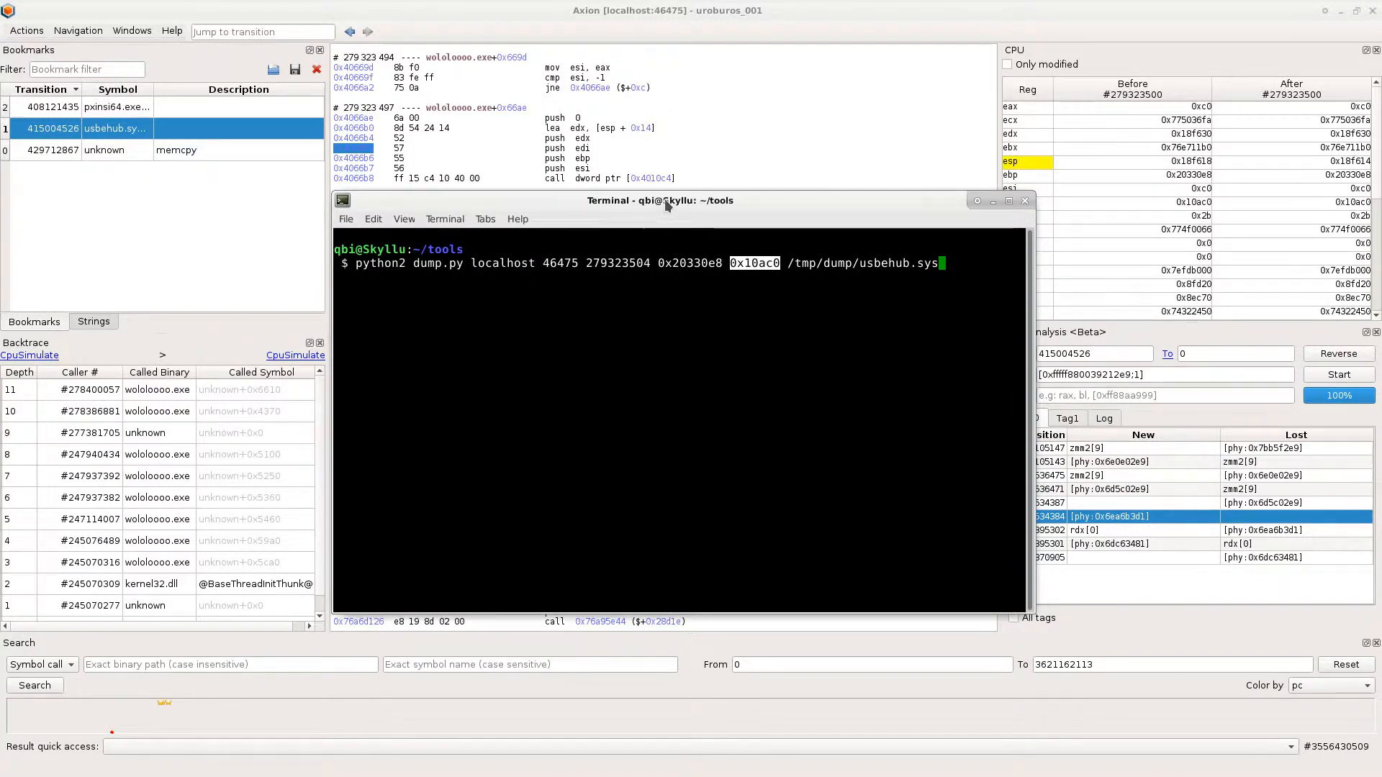
key(Return)
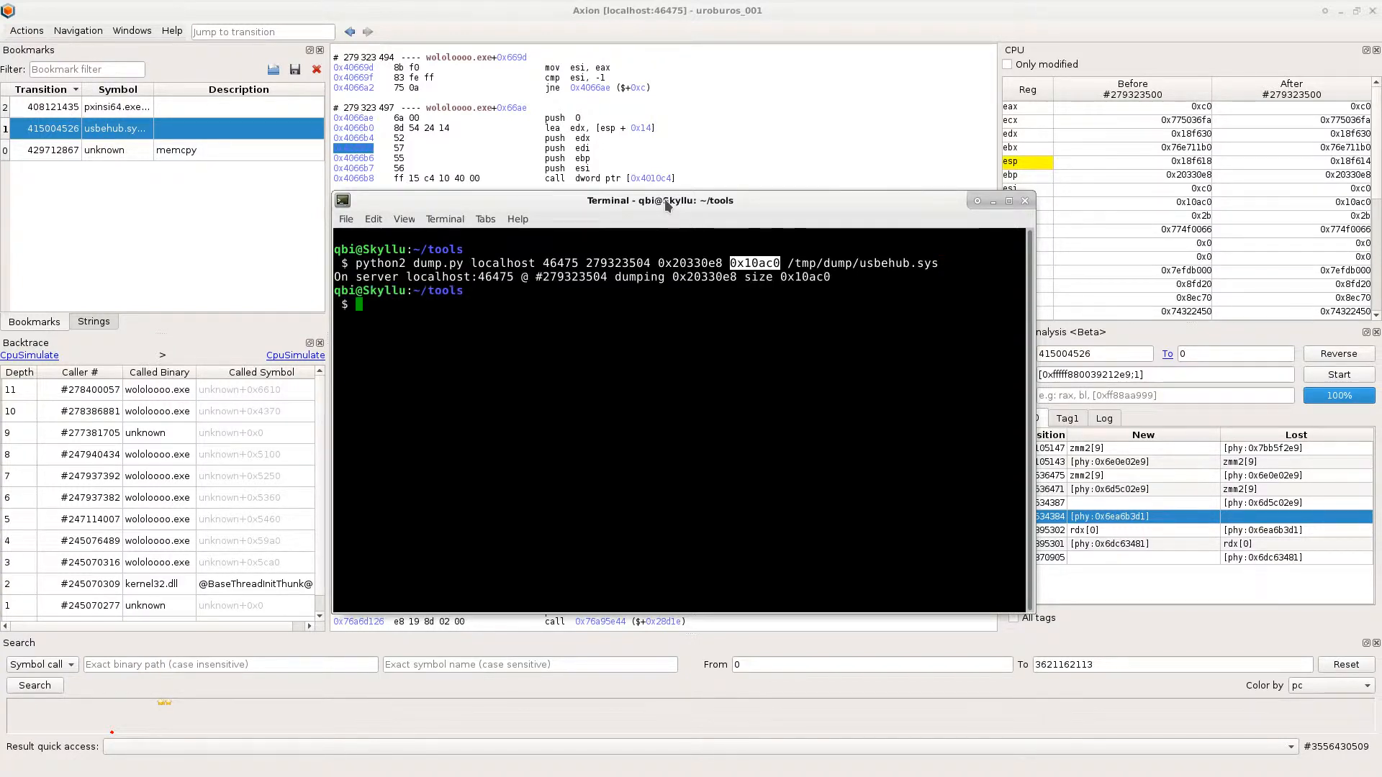
- Check the dumped driver's file type with file /tmp/dump/usbehub.sys
text(file)
key(alt+period)
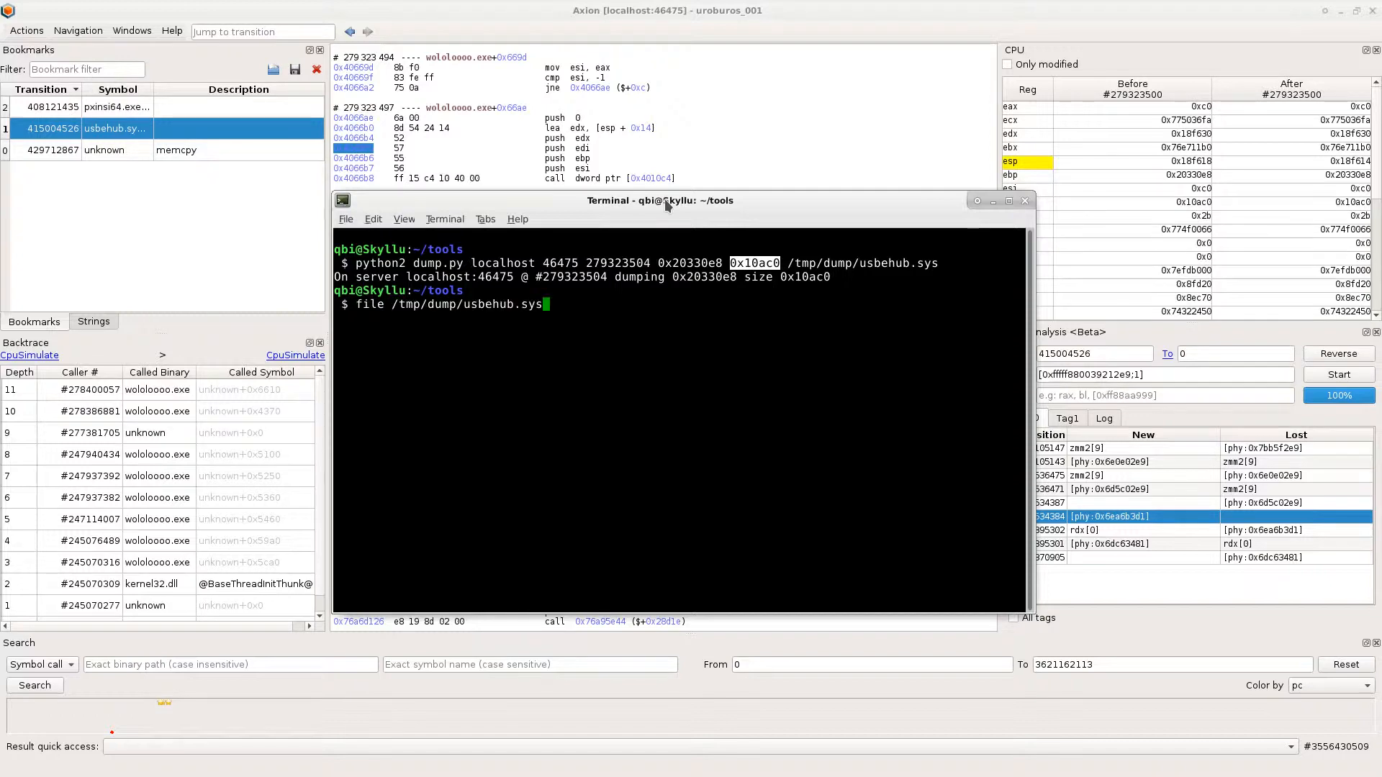
key(Return)
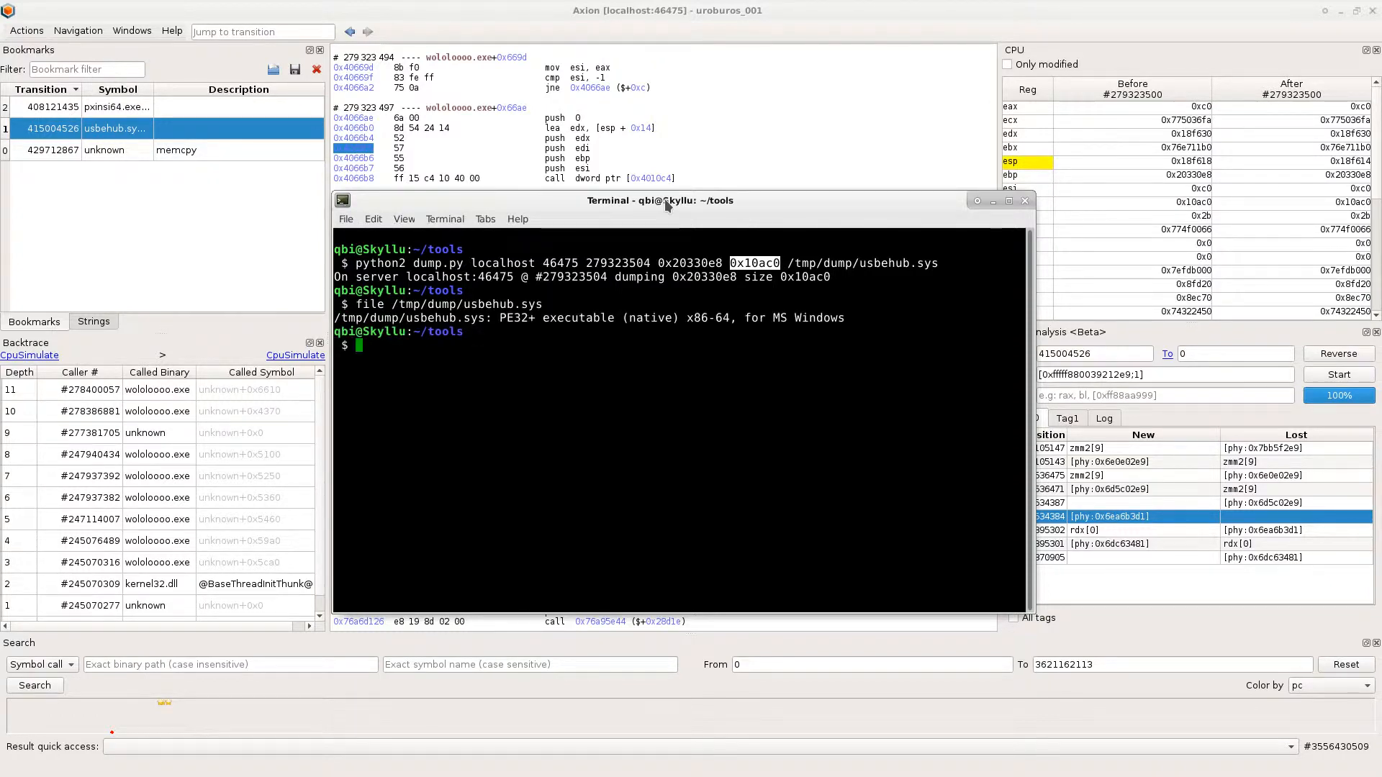
- Switch to the win10 virtual machine and inspect the digital signature details of usbehub.sys in the dump folder, closing its properties when done
key(alt+Tab)
key(alt+Tab)
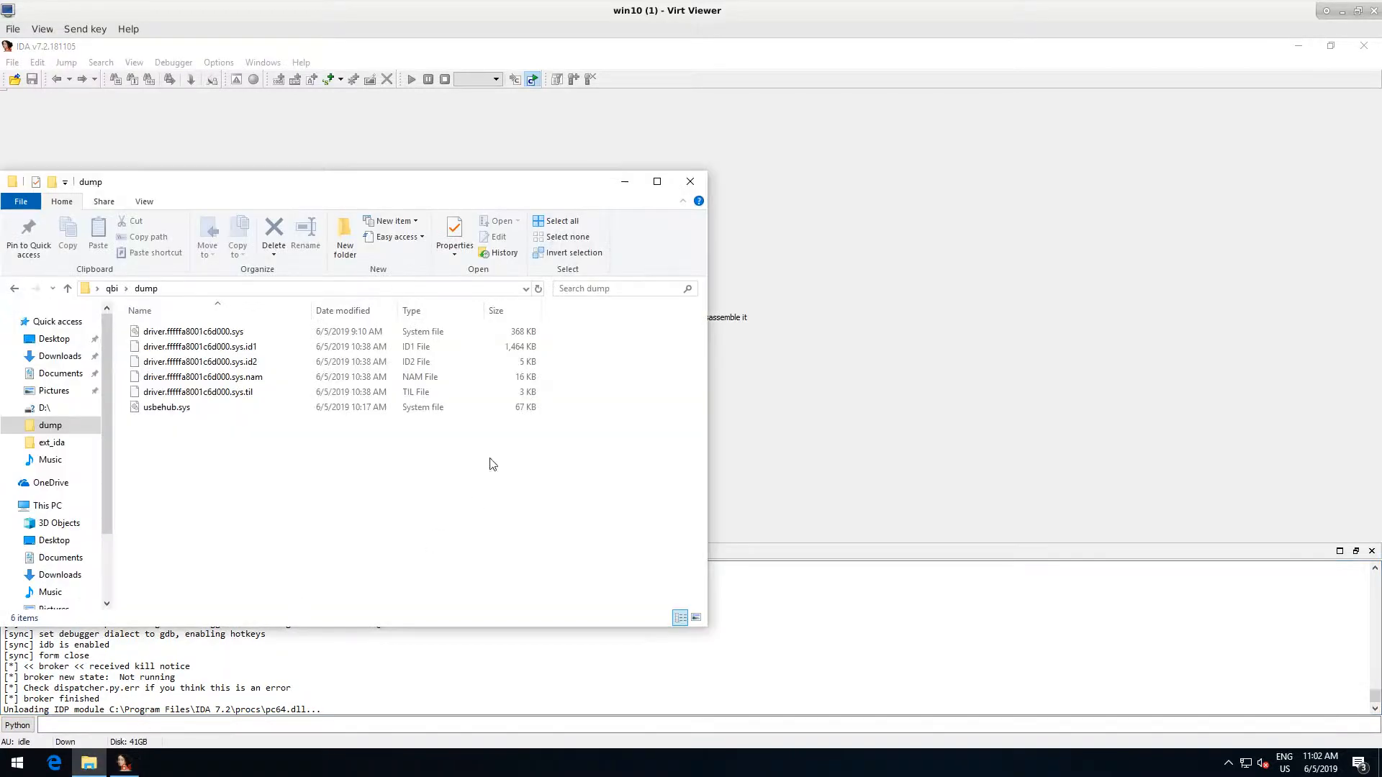
right_click(167, 408)
click(256, 652)
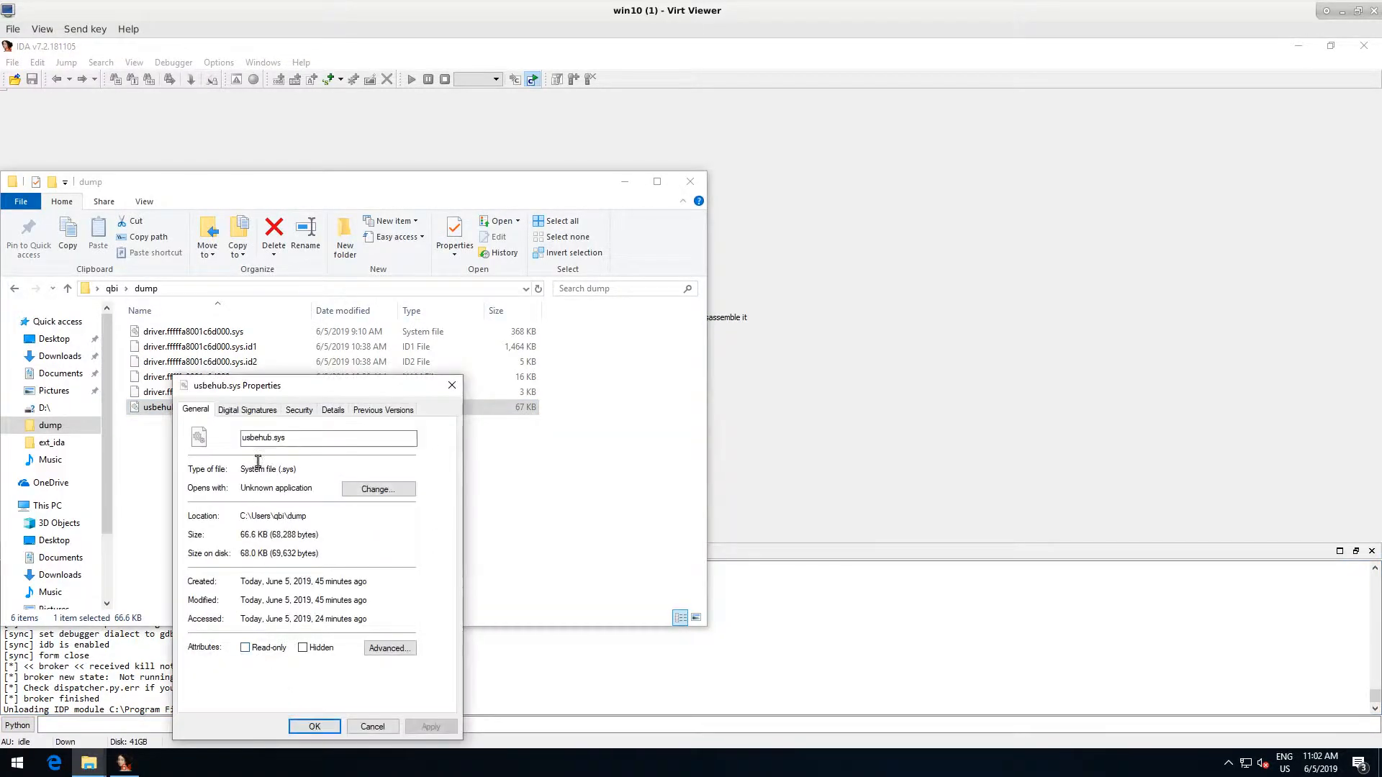
click(252, 410)
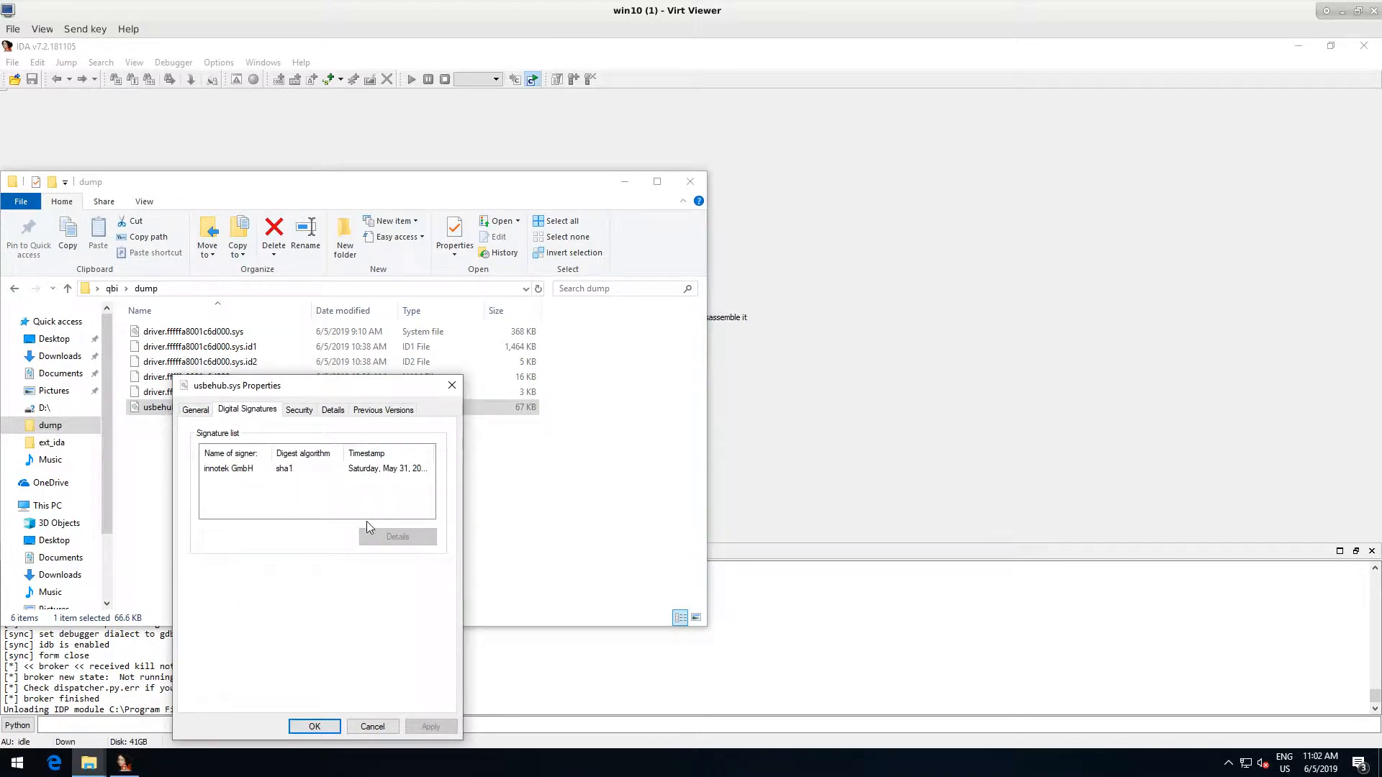
double_click(237, 471)
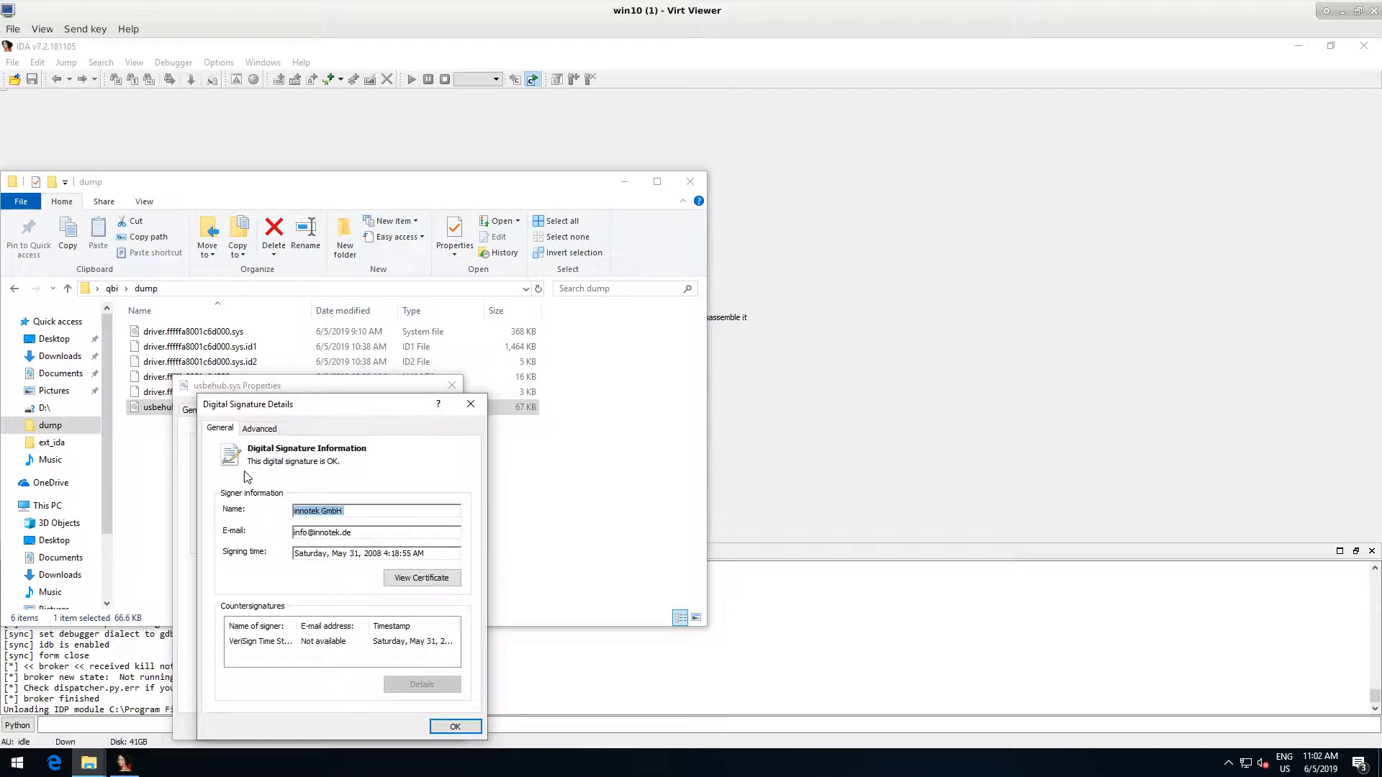
click(455, 727)
click(451, 388)
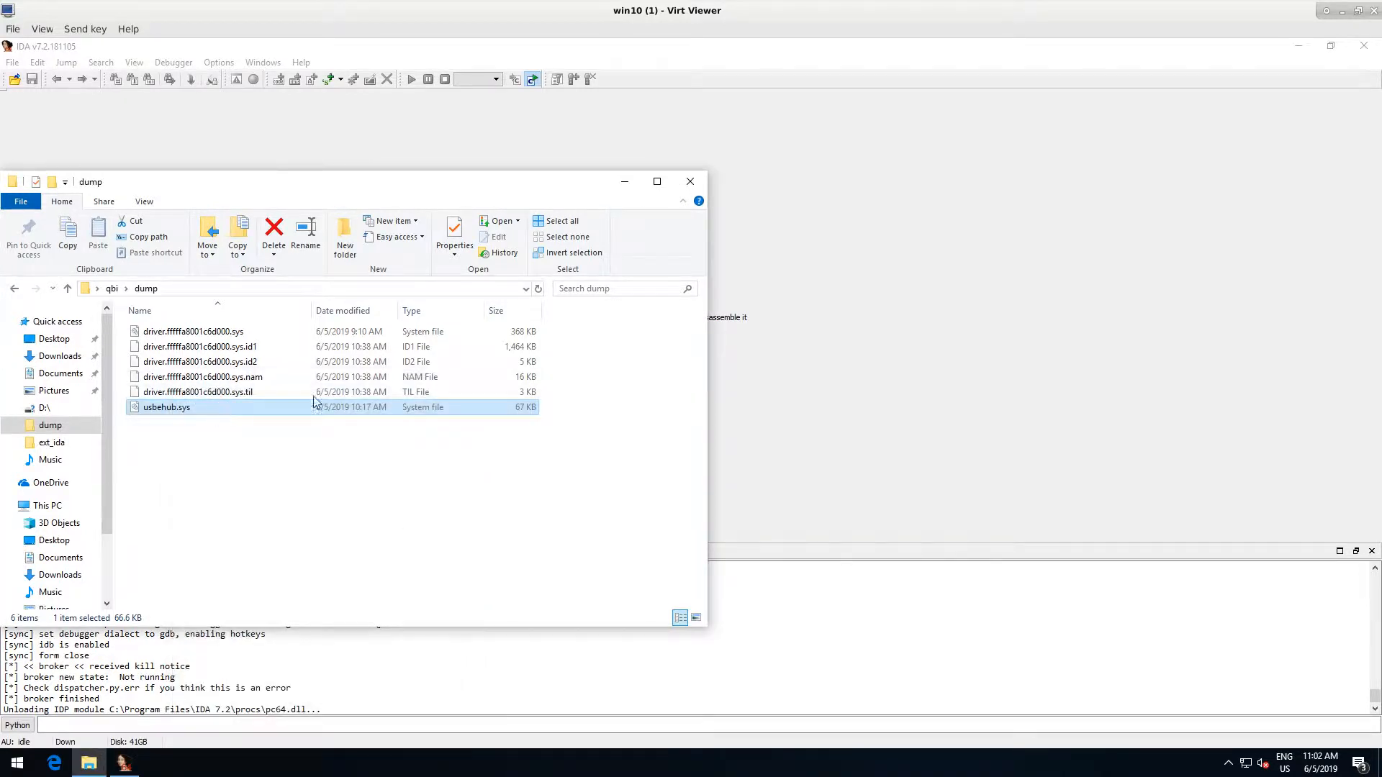
- Load usbehub.sys from the dump folder into IDA with the default load options, declining the debug symbol lookup
drag(313, 401, 822, 265)
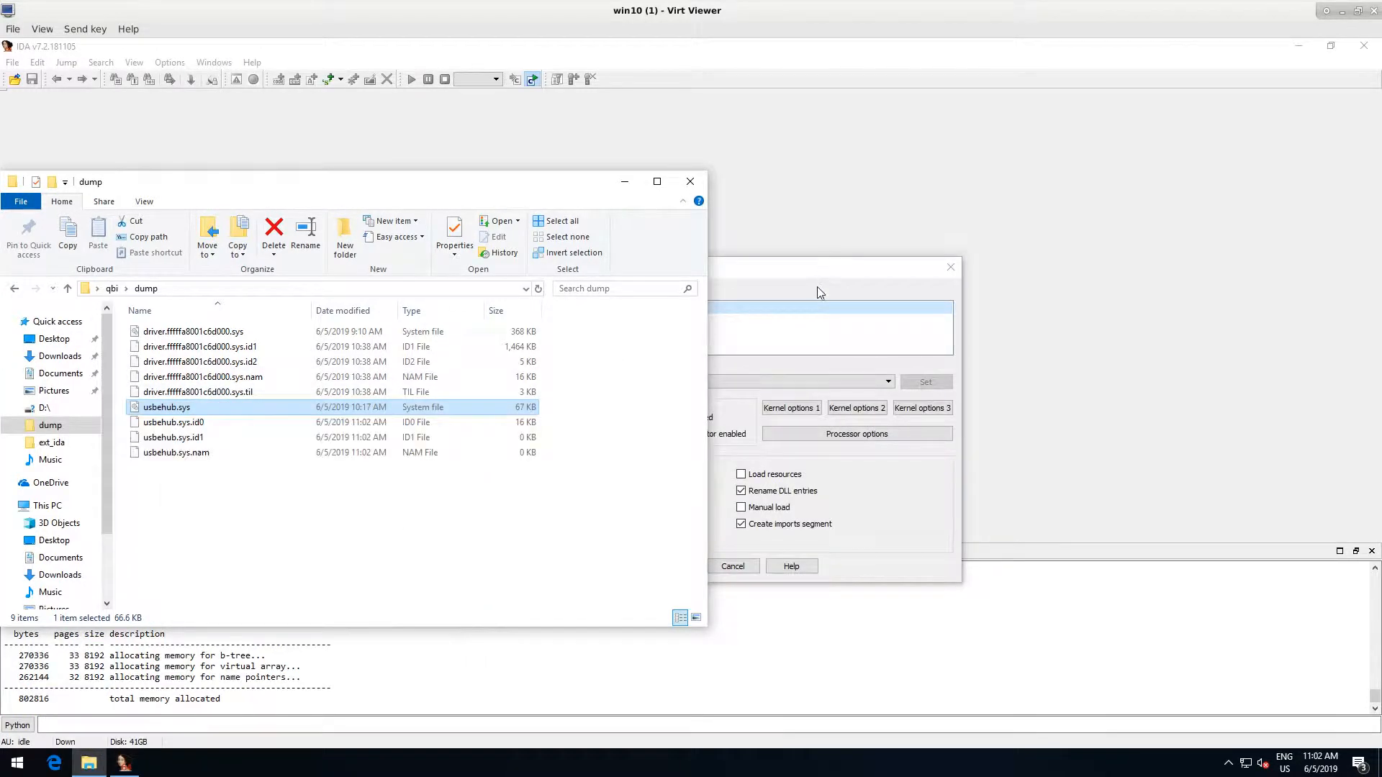
click(671, 565)
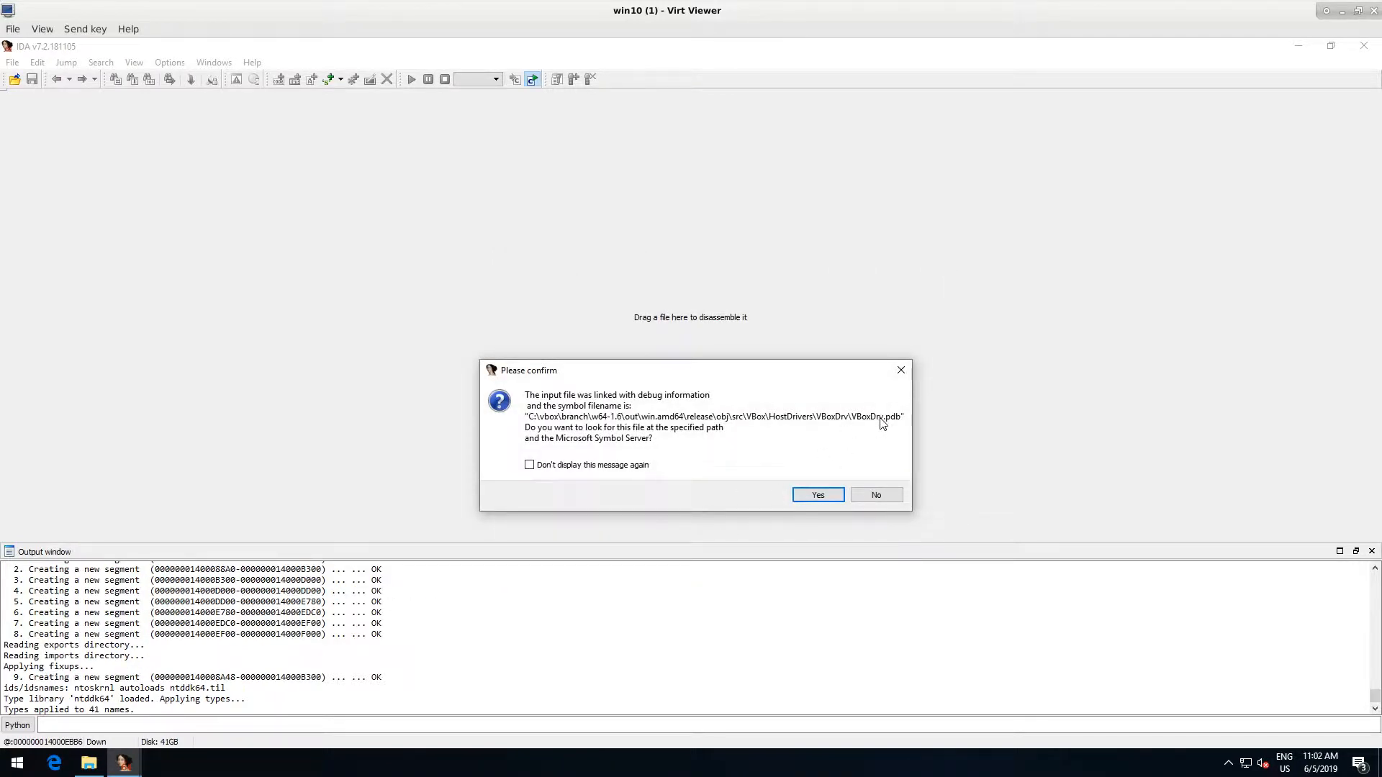
click(878, 494)
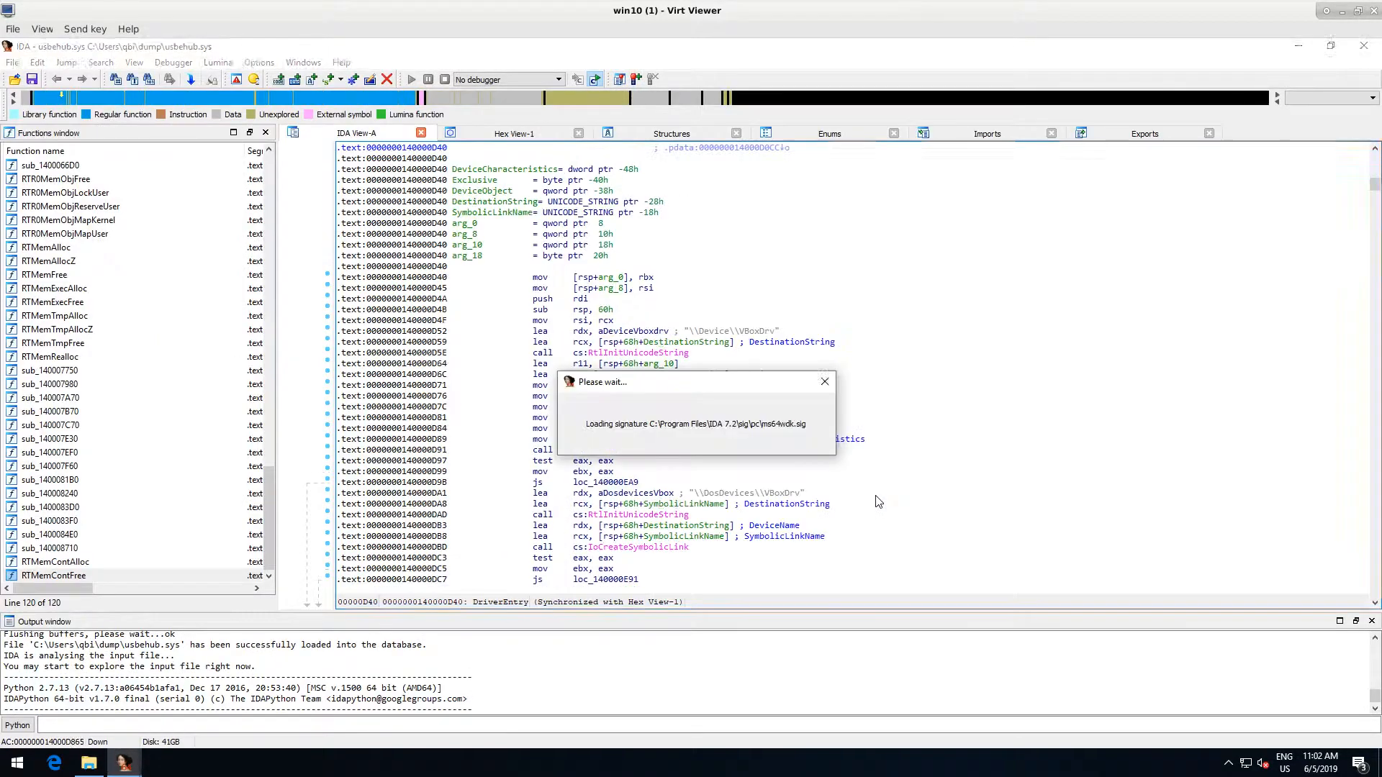
- Run the SyncPlugin-7-or-higher.py script from the ext_ida folder to start ret-sync for usbehub.sys
click(13, 62)
click(85, 147)
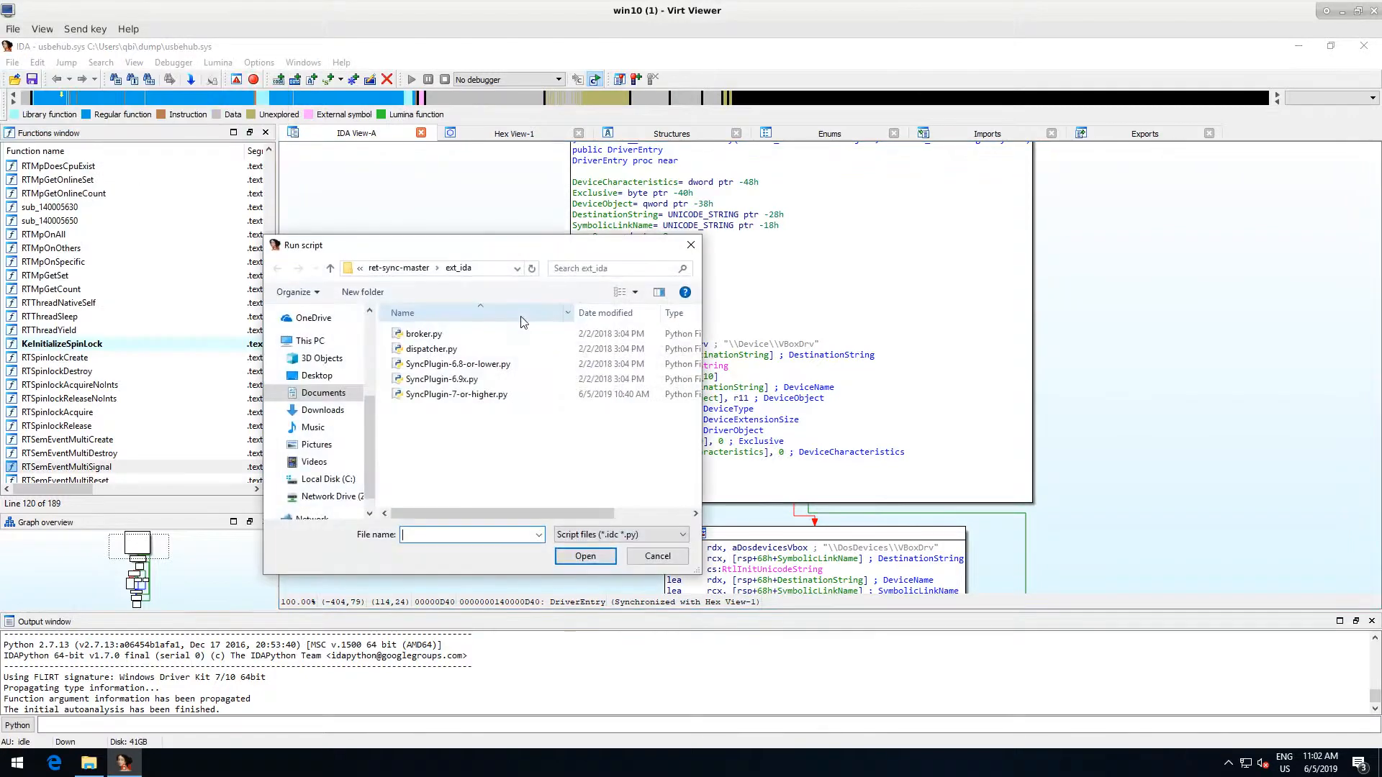
double_click(464, 392)
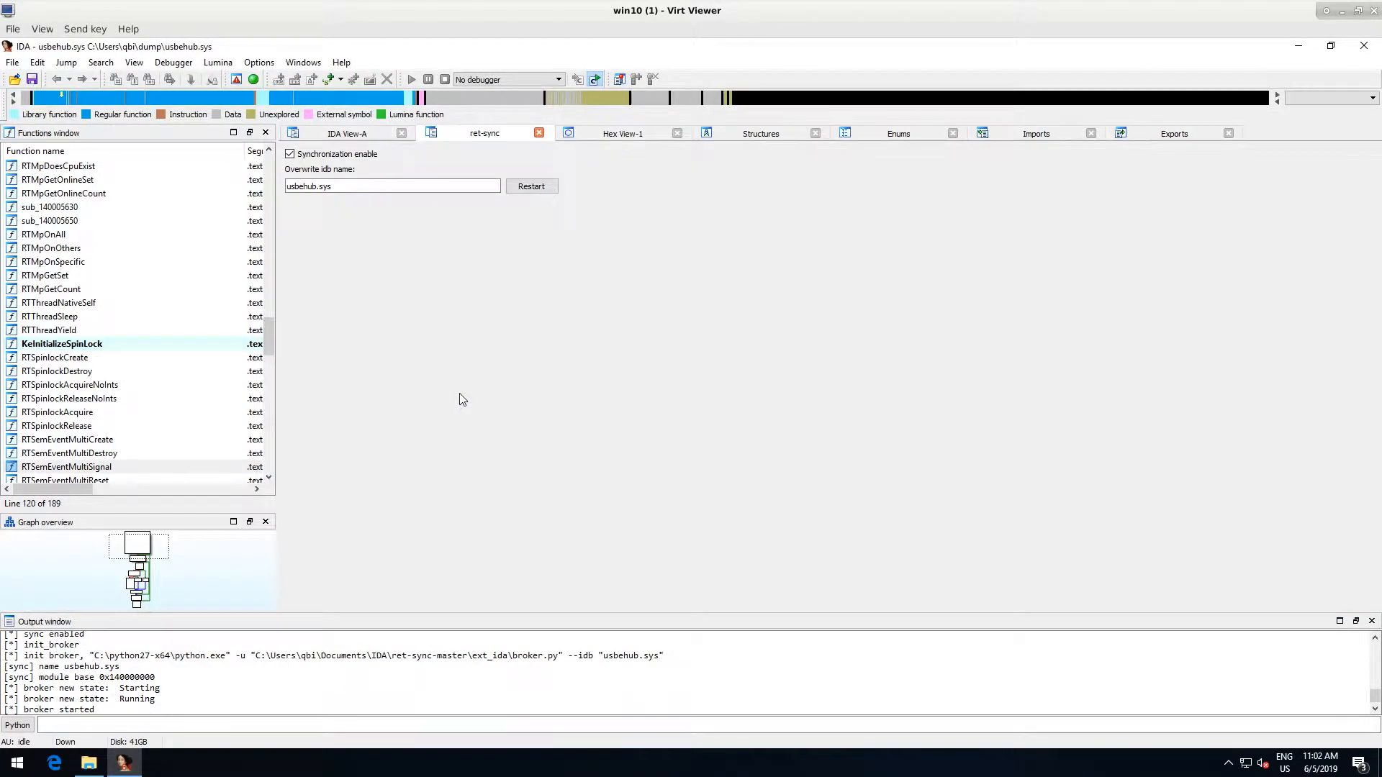
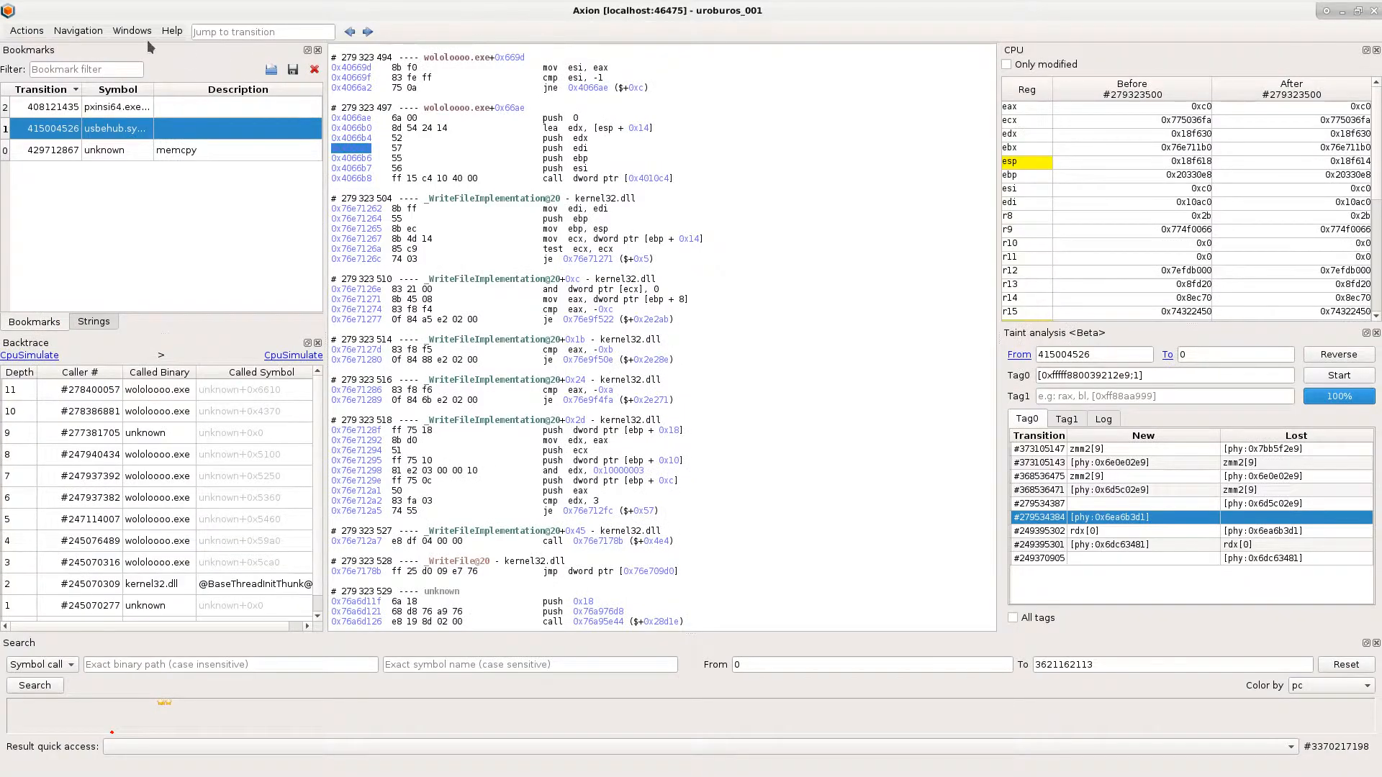
- Open the IDA-sync plugin in Axion, start its connection on port 9100, and go to the usbehub.sys bookmark at transition 415004526
click(133, 31)
mouse_move(160, 66)
click(278, 63)
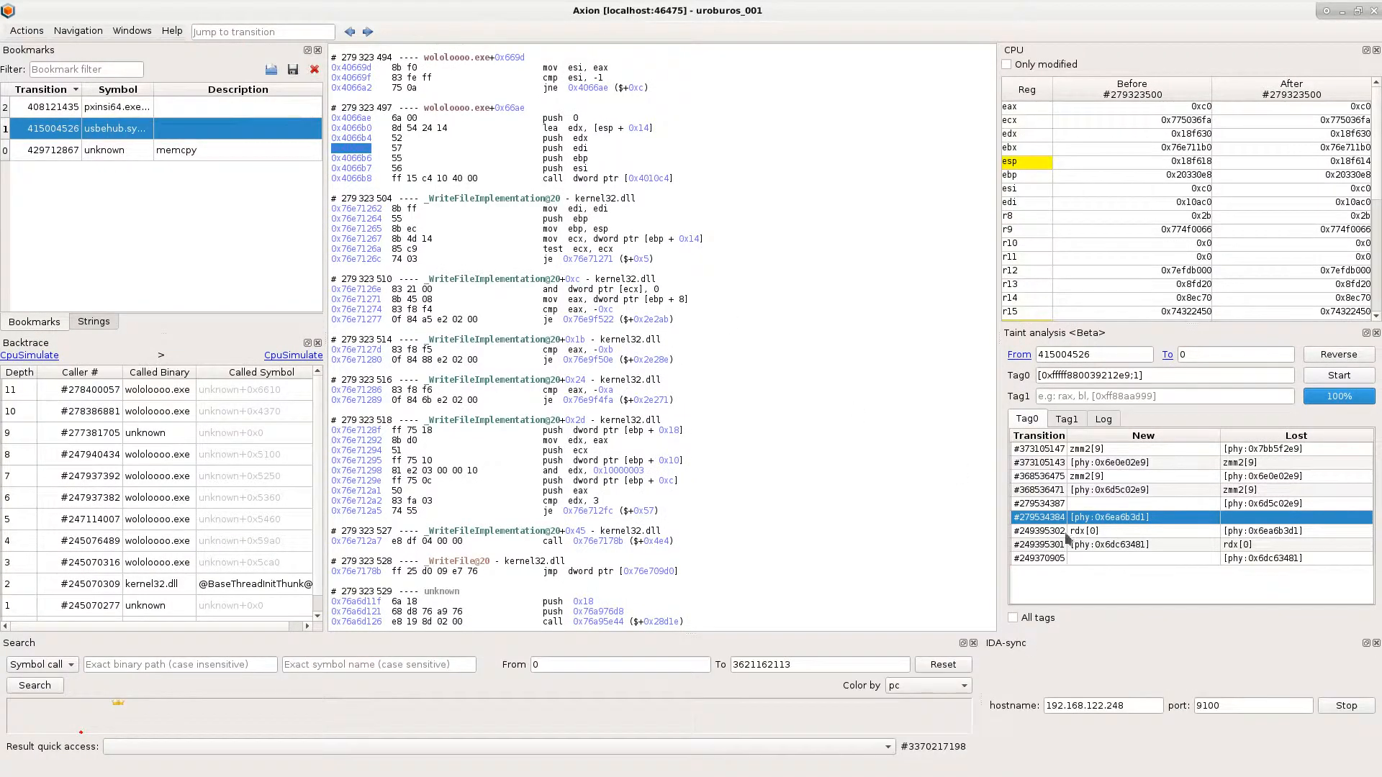
click(1350, 712)
double_click(134, 128)
- Switch to the win10 virtual machine and unmaximize its window so IDA sits beside the Axion trace
key(alt+Tab)
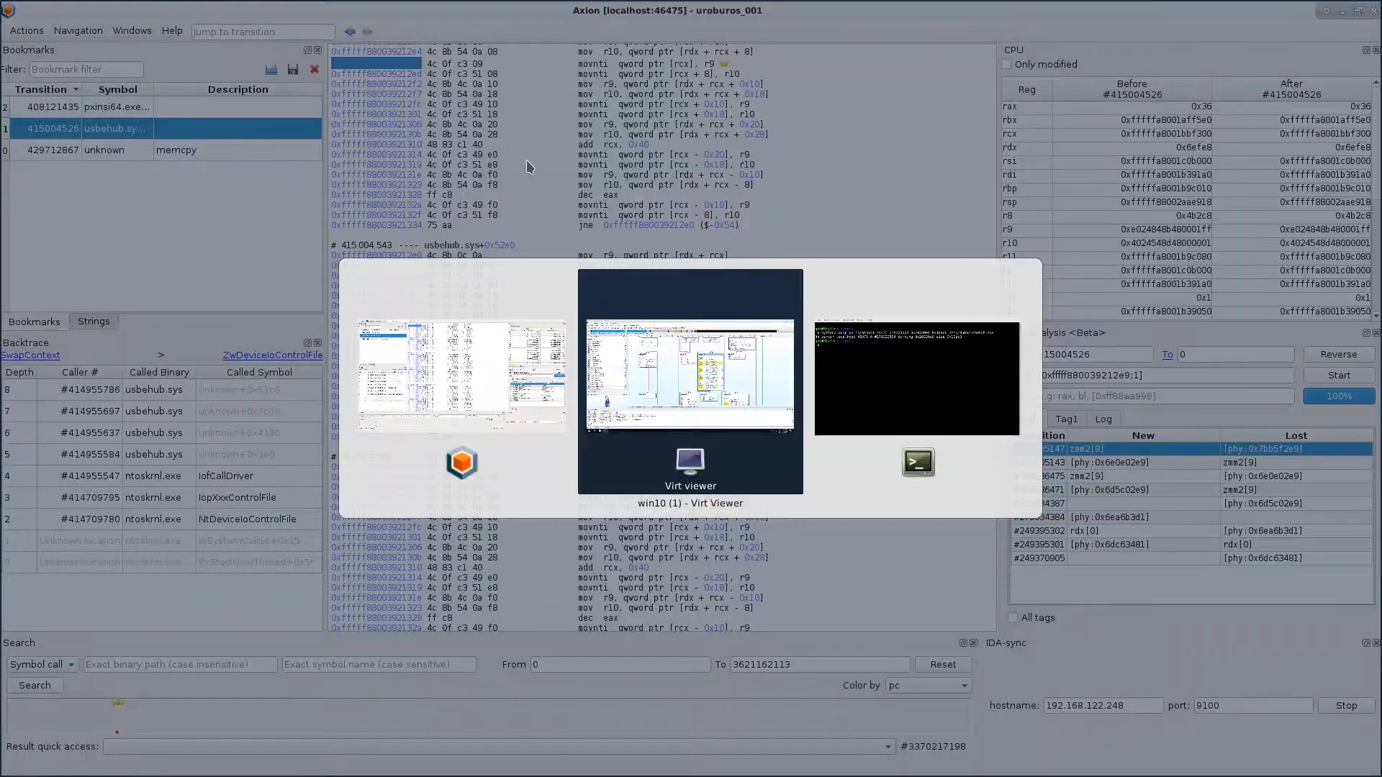
right_click(659, 22)
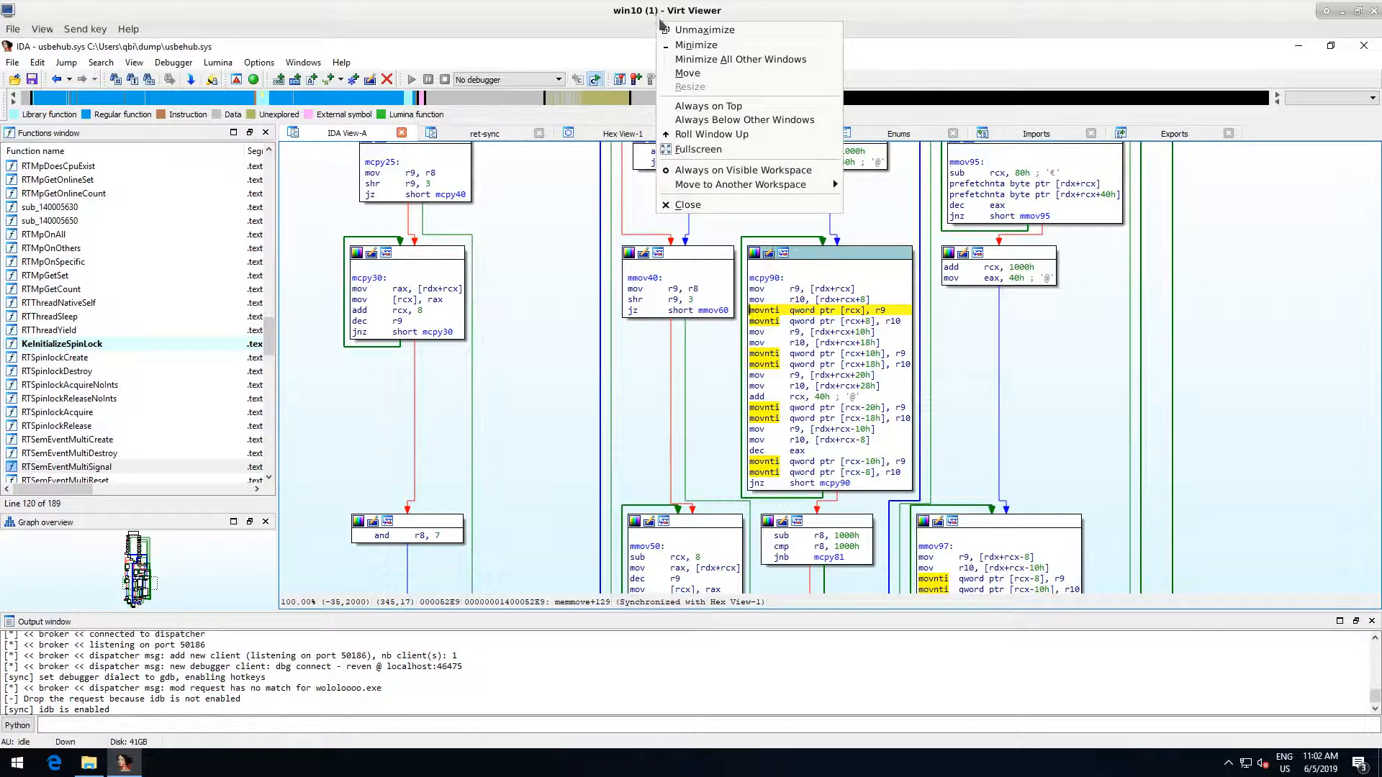
key(Escape)
click(1358, 12)
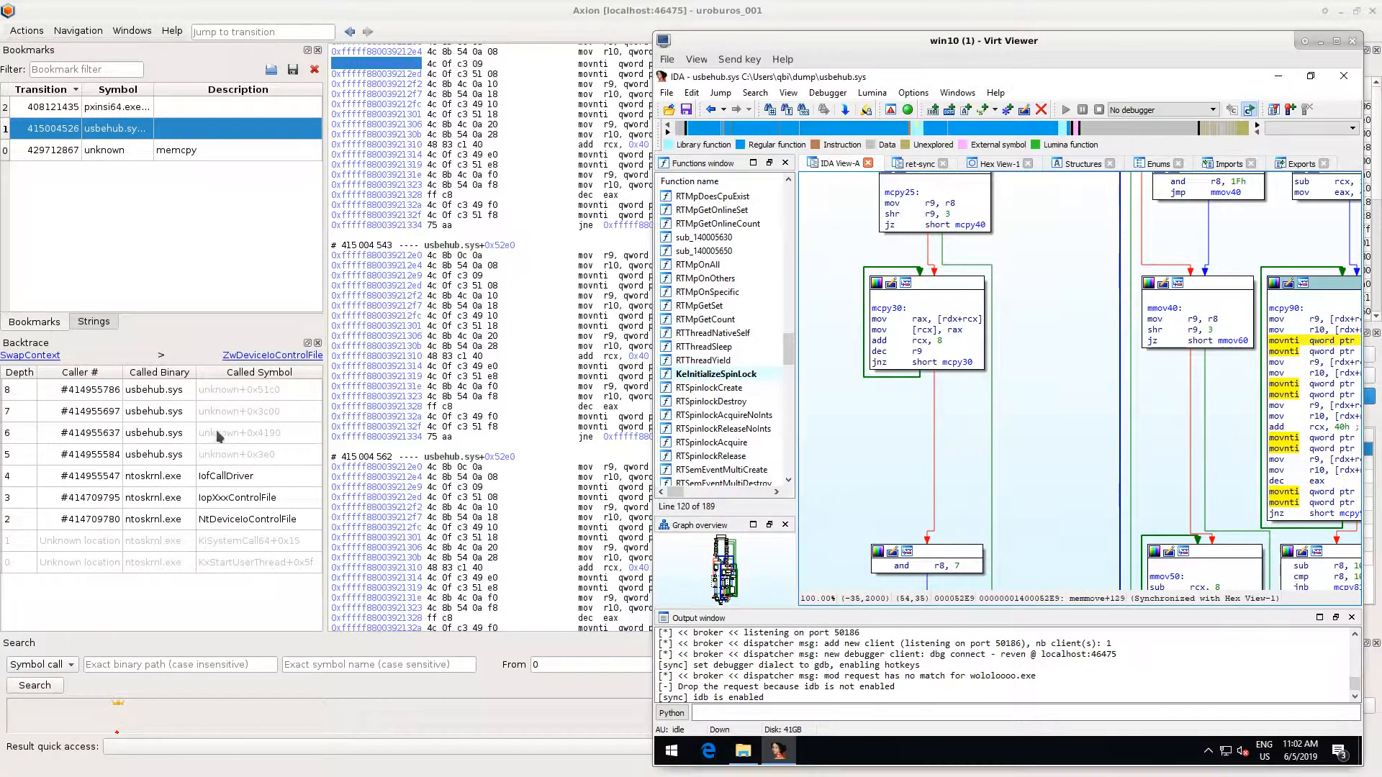
- Go to the usbehub.sys+0x4190 call in the backtrace and walk through its first instructions while following the synchronised IDA view
click(219, 432)
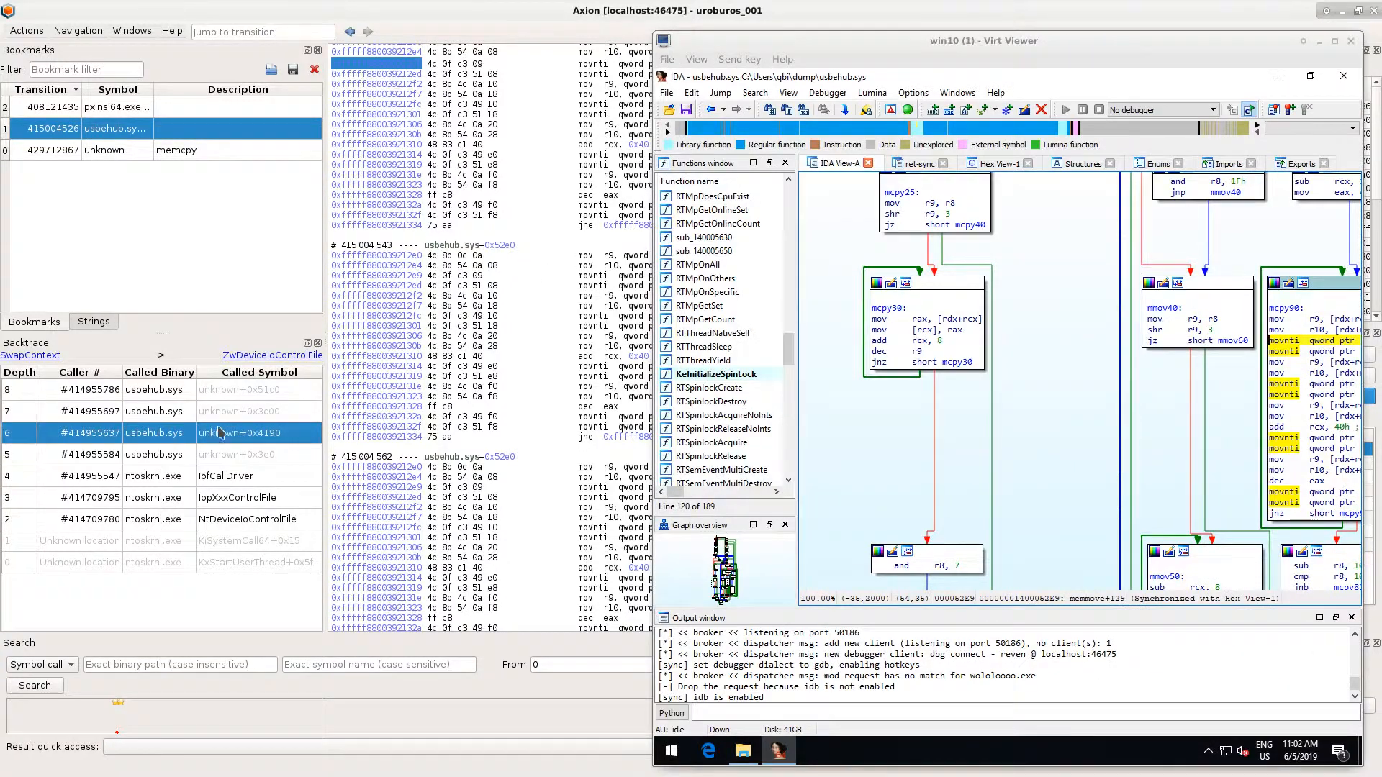
click(516, 135)
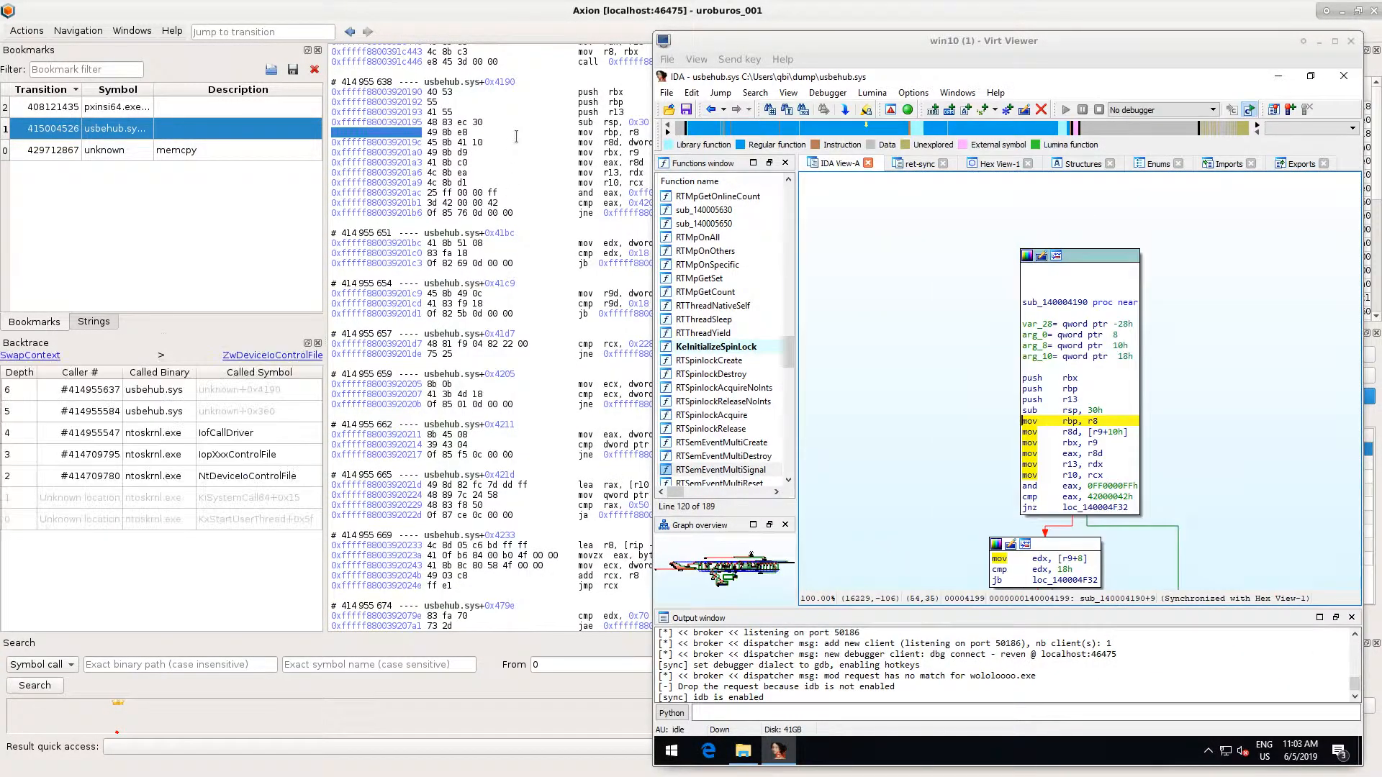
key(Down)
key(Down)
key(Down)
key(Down)
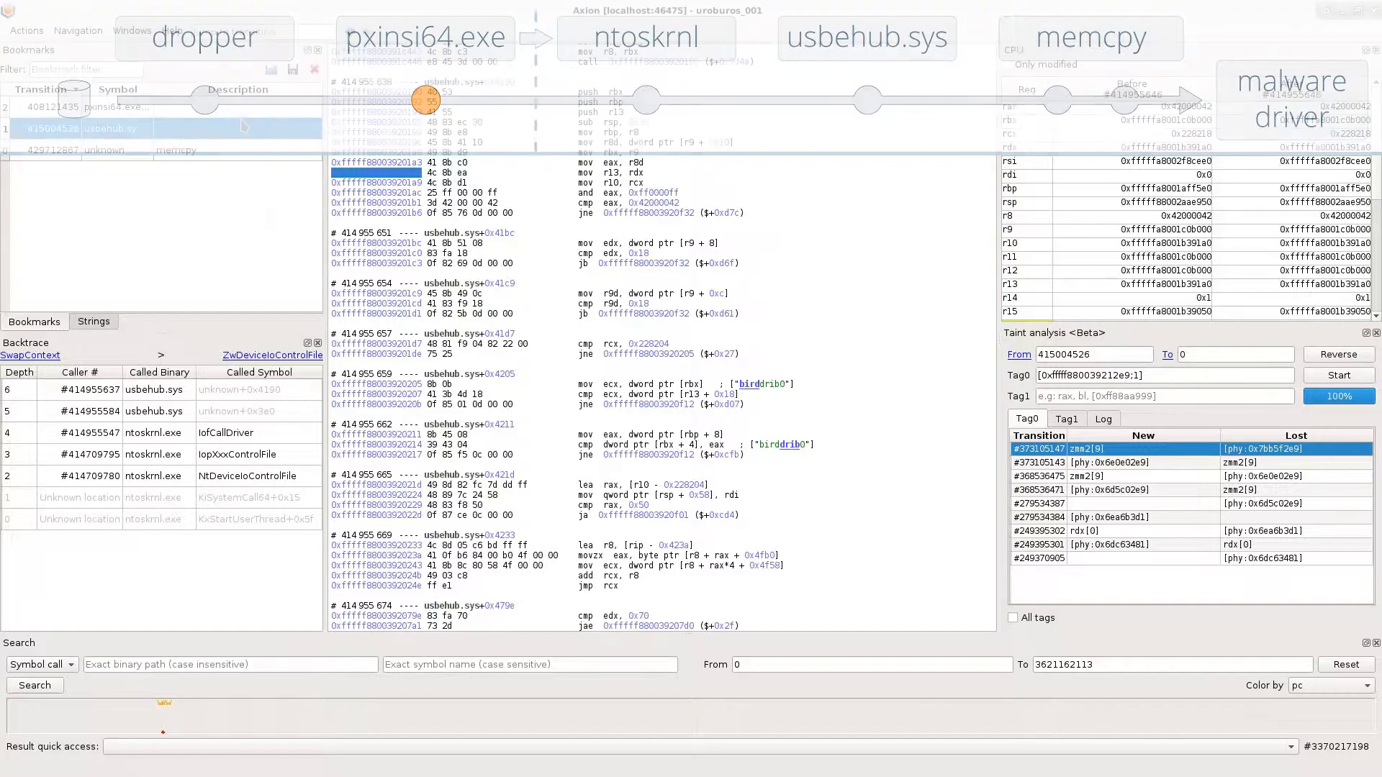
- Start a taint analysis from transition 408121435 of the pxinsi64.exe bookmark with Tag0 set to [0x140001605;1]
double_click(250, 105)
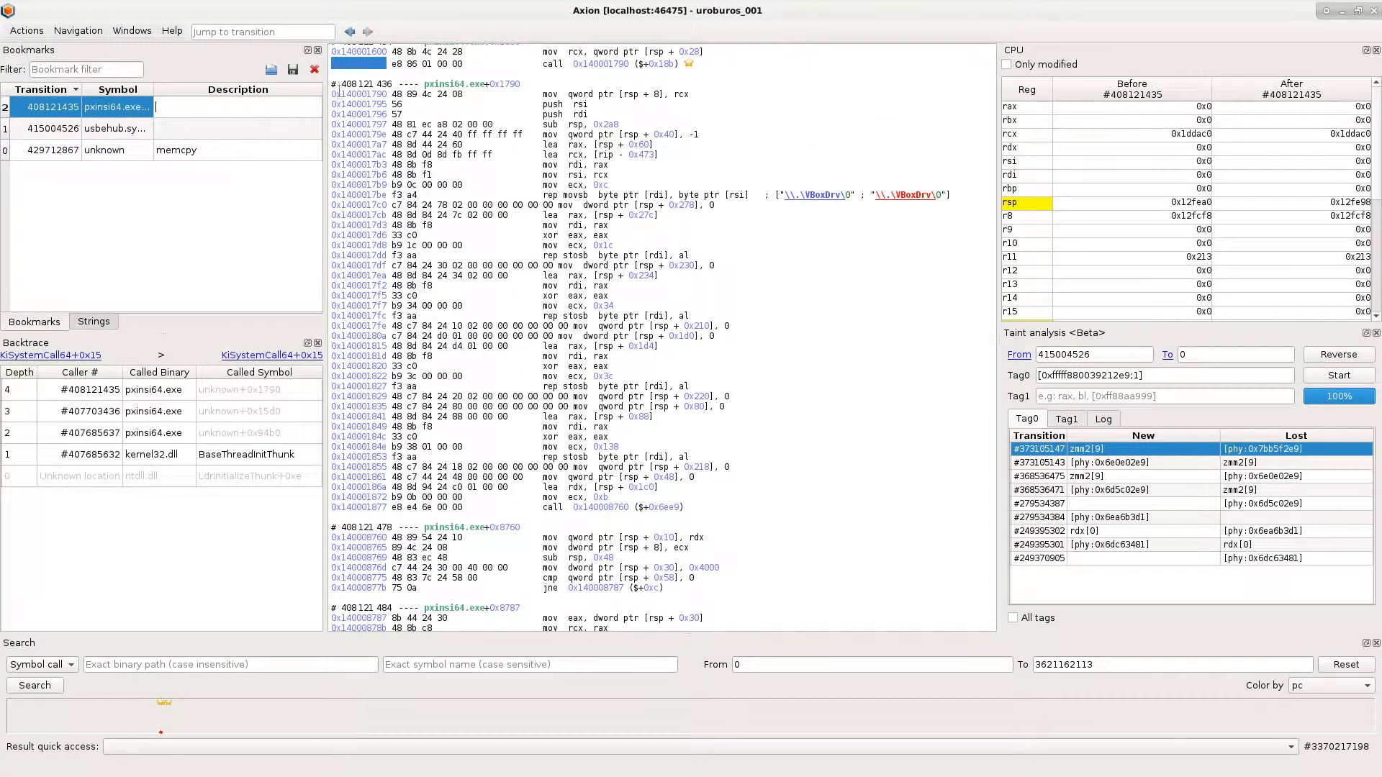
double_click(351, 65)
key(ctrl+c)
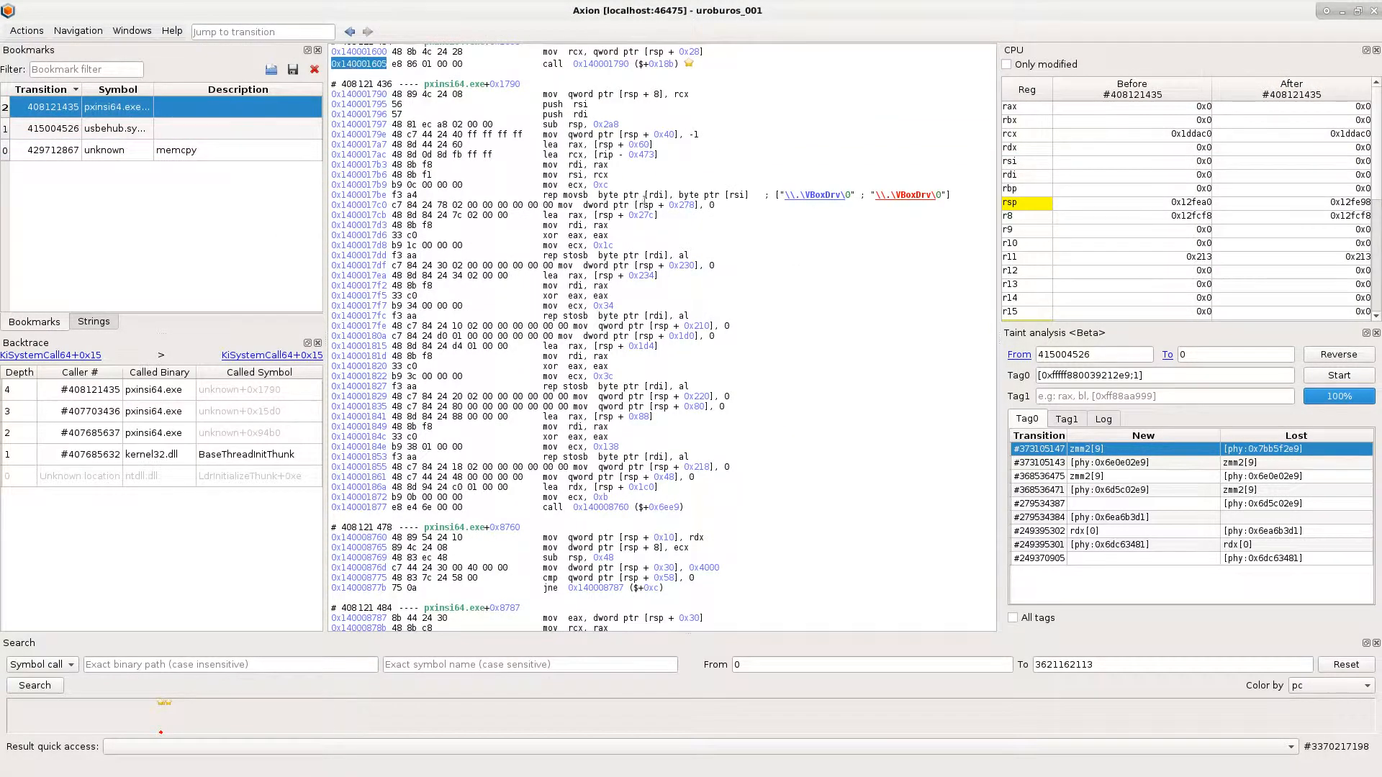
double_click(1106, 375)
key(ctrl+v)
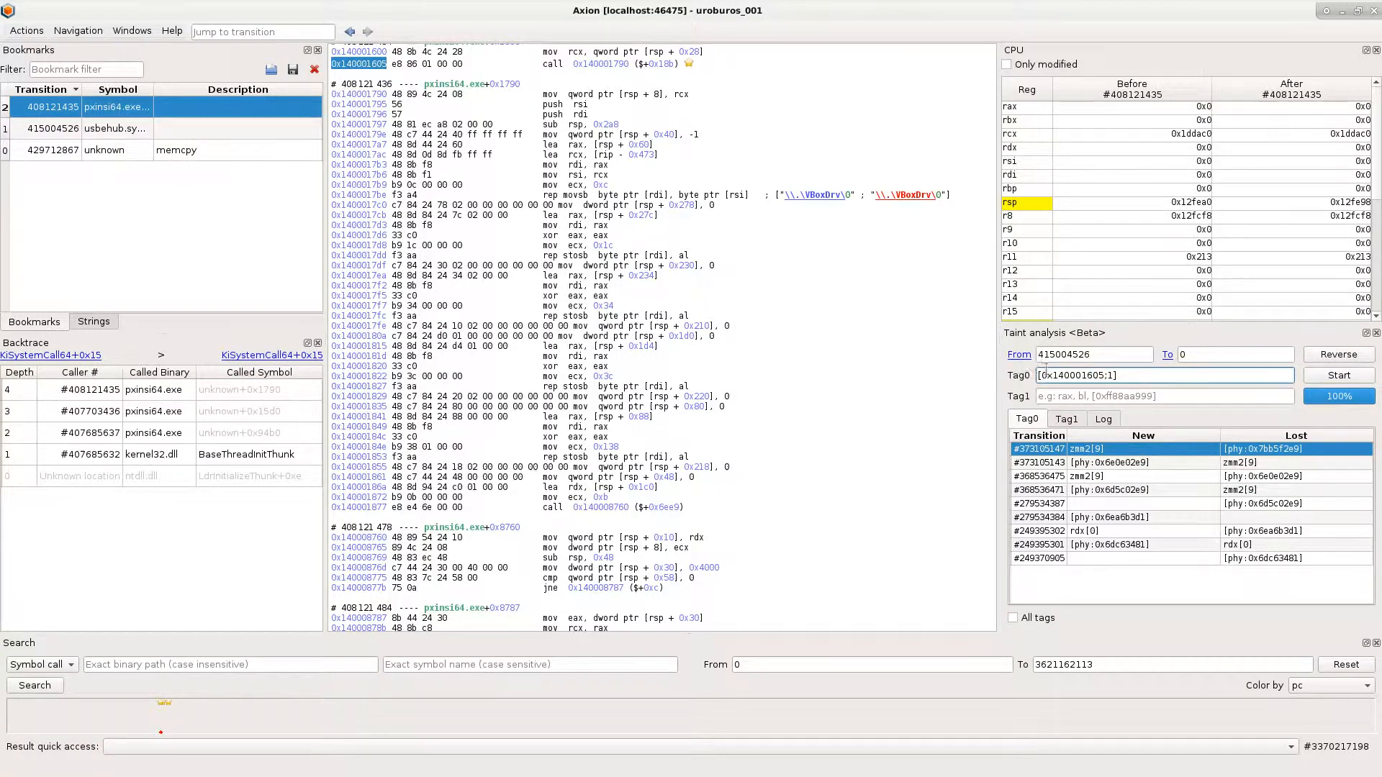
click(1026, 354)
click(1065, 364)
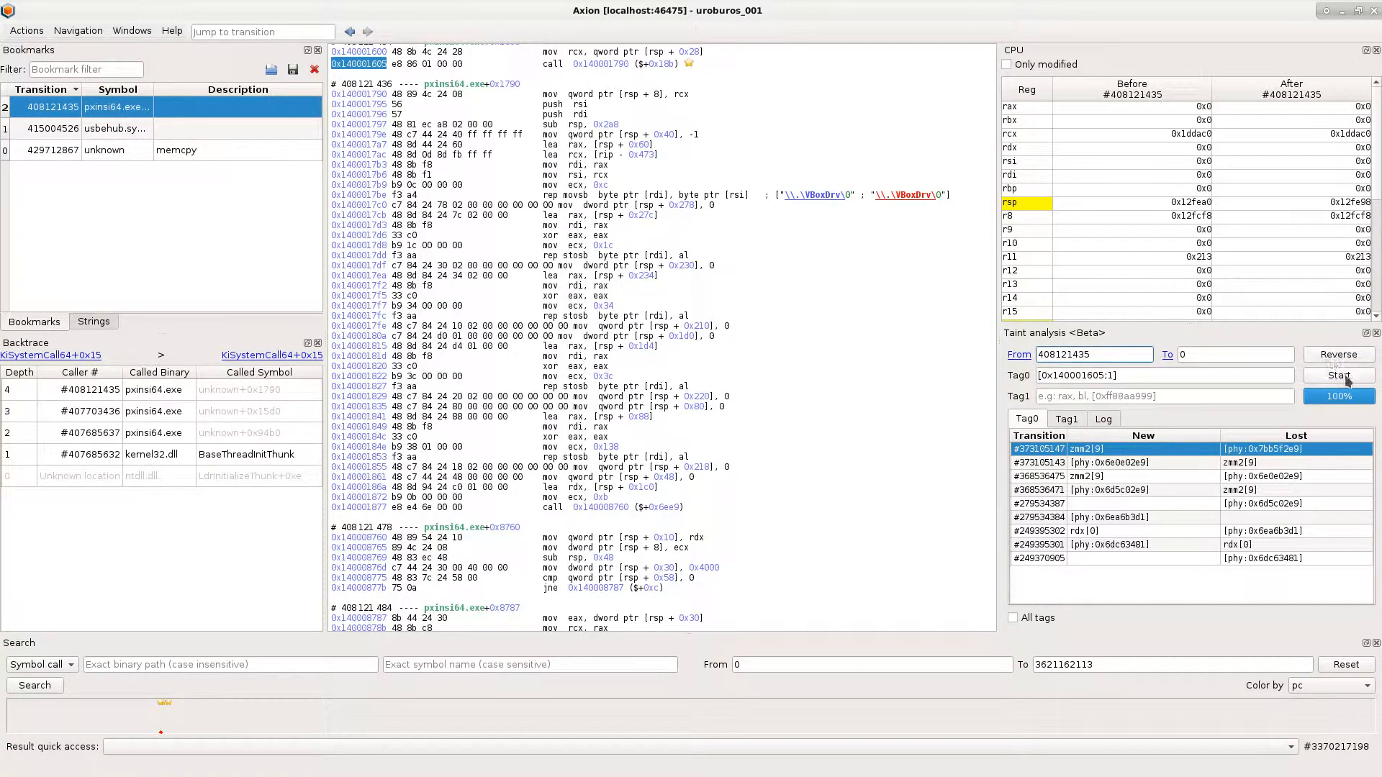
click(1340, 376)
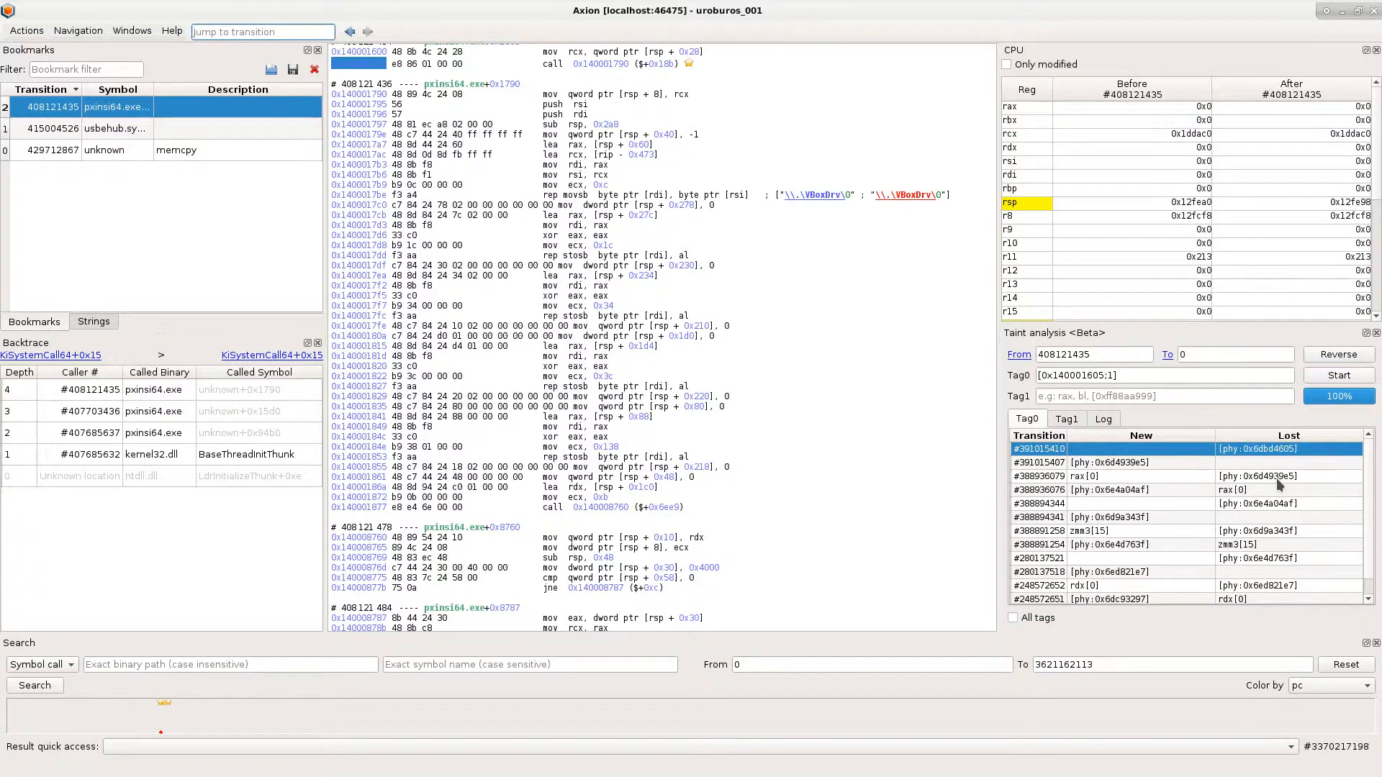
- Examine the oldest taint results back to transition 280137518 and go to its NtWriteFile call in the backtrace
scroll(1276, 478, down, 1)
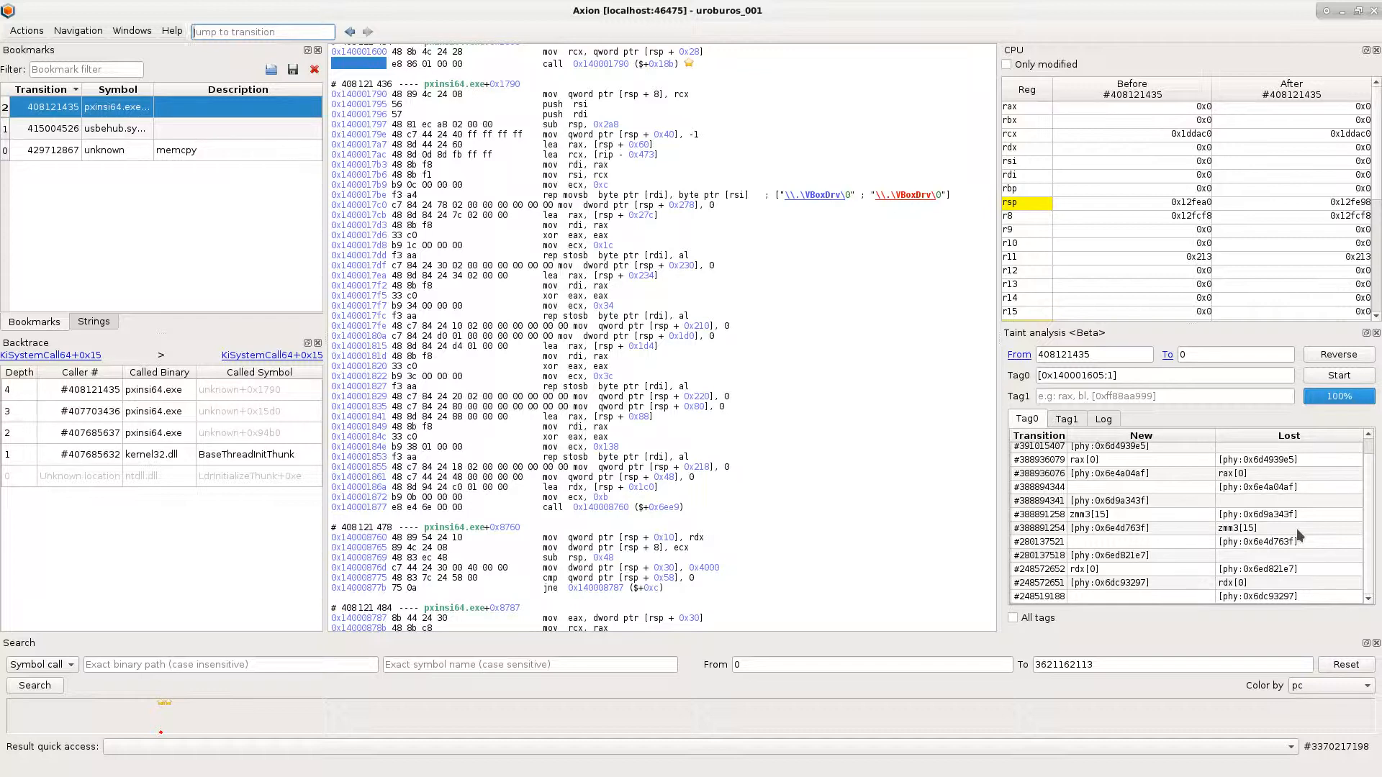
click(1254, 596)
click(1256, 569)
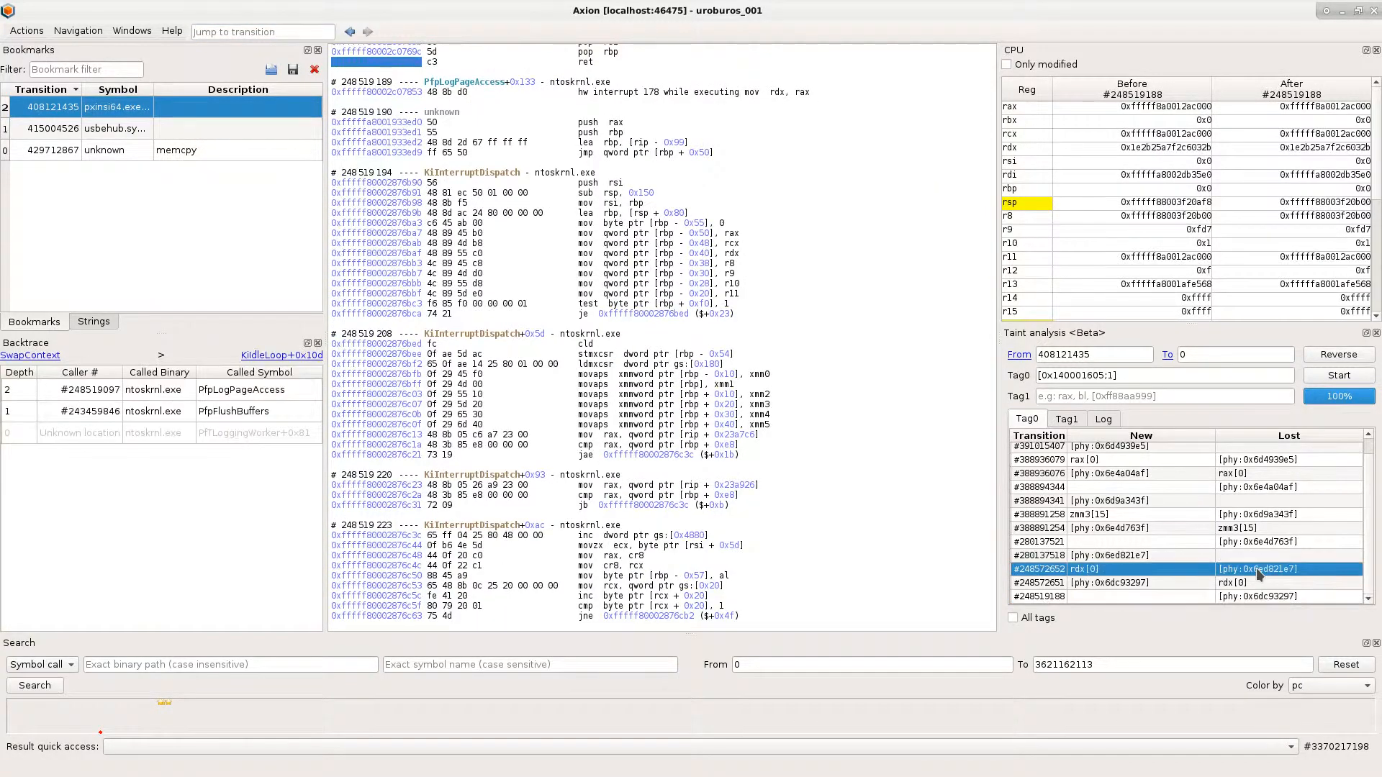
click(1257, 541)
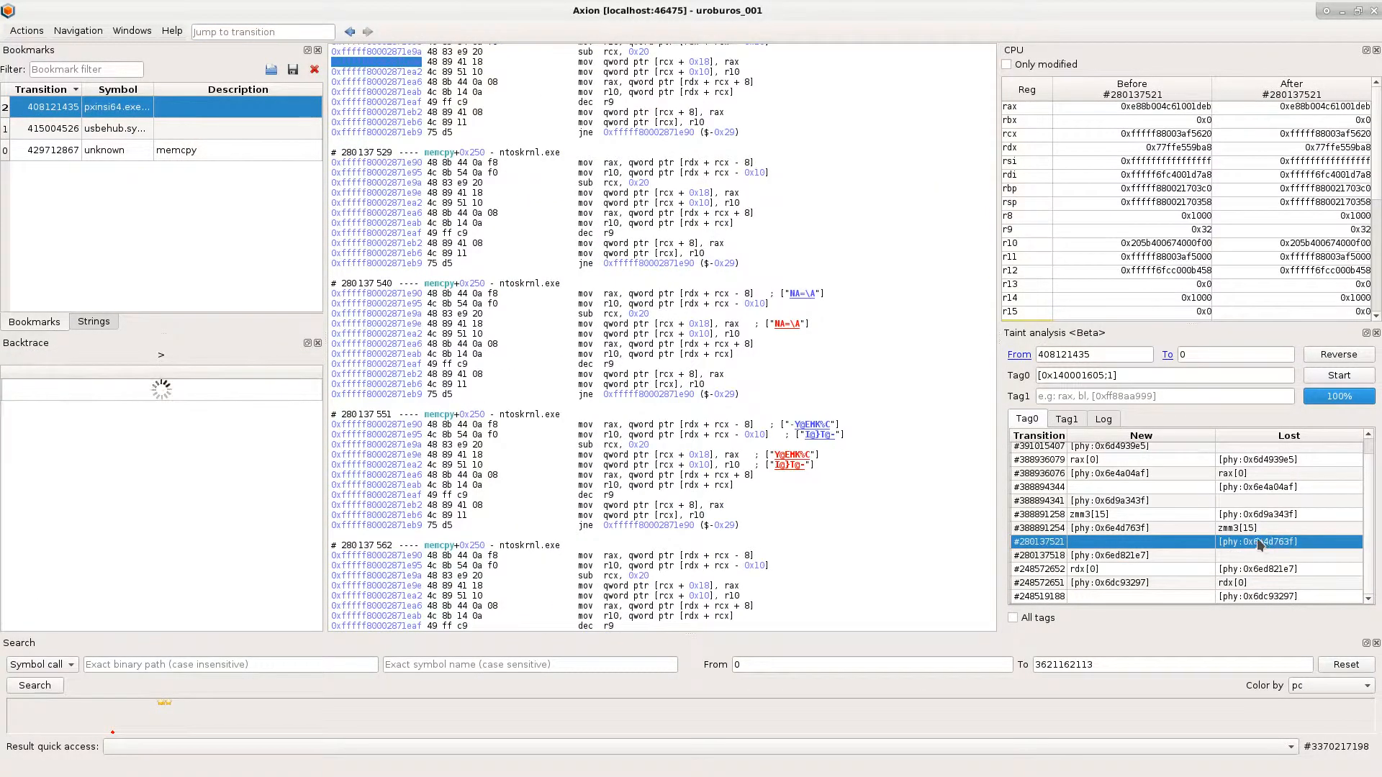
click(224, 586)
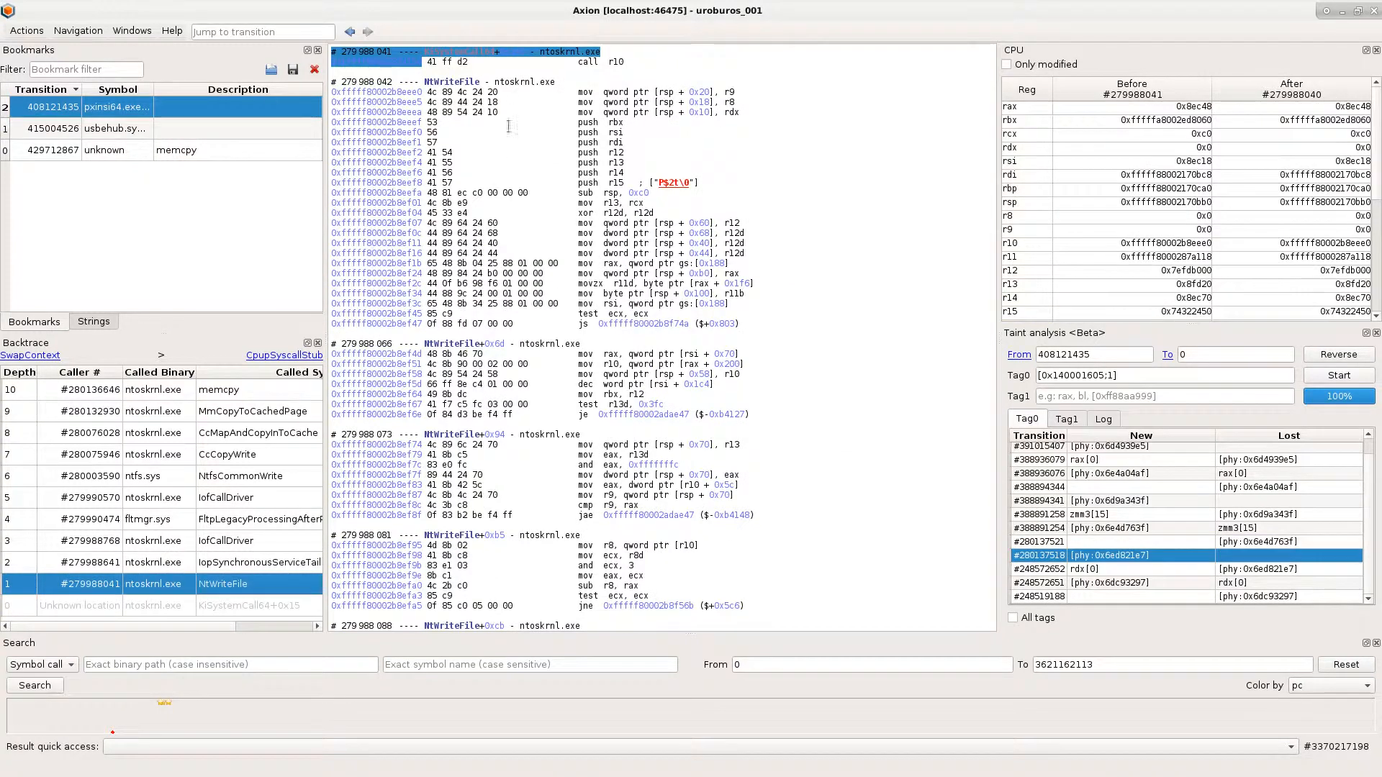
click(513, 82)
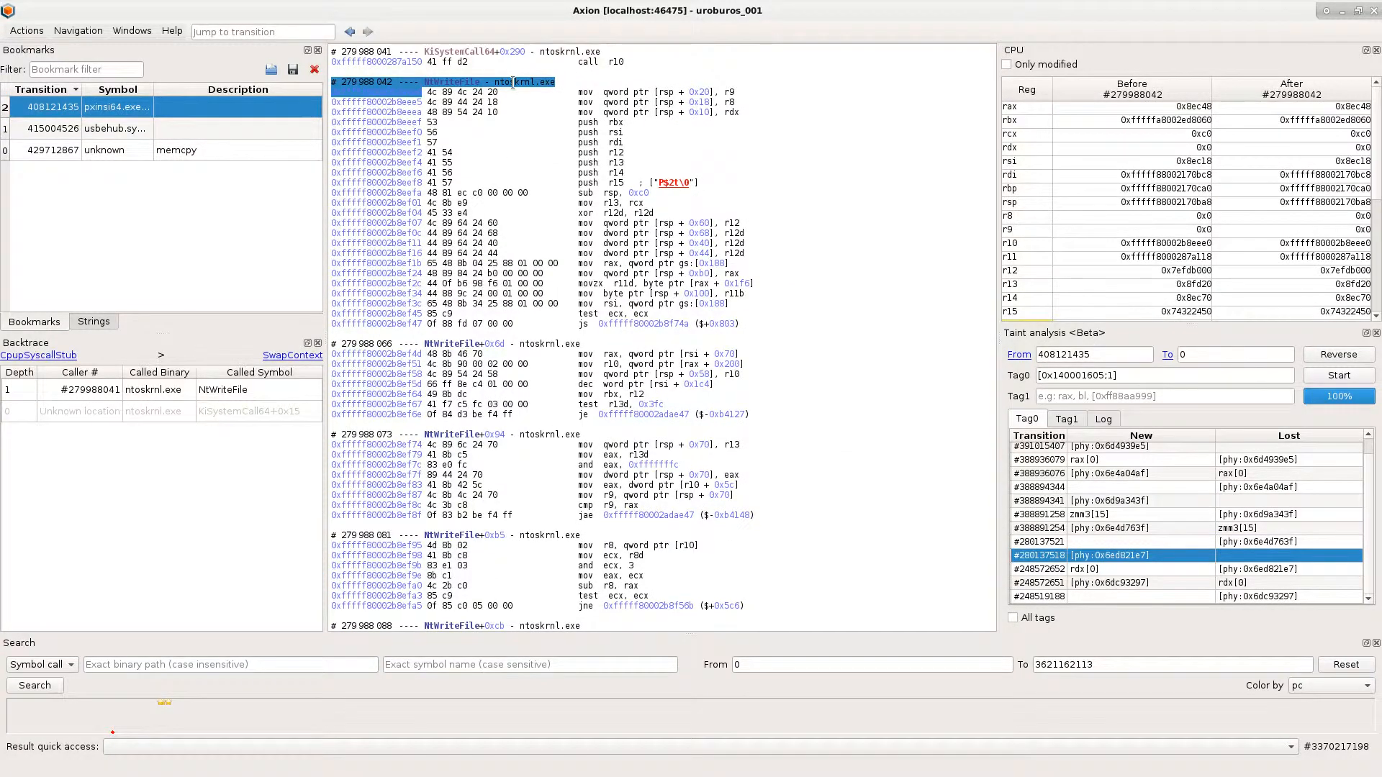
- Follow the backtrace back across the system call to the _WriteFileImplementation@20 call made from wololoooo.exe
click(59, 353)
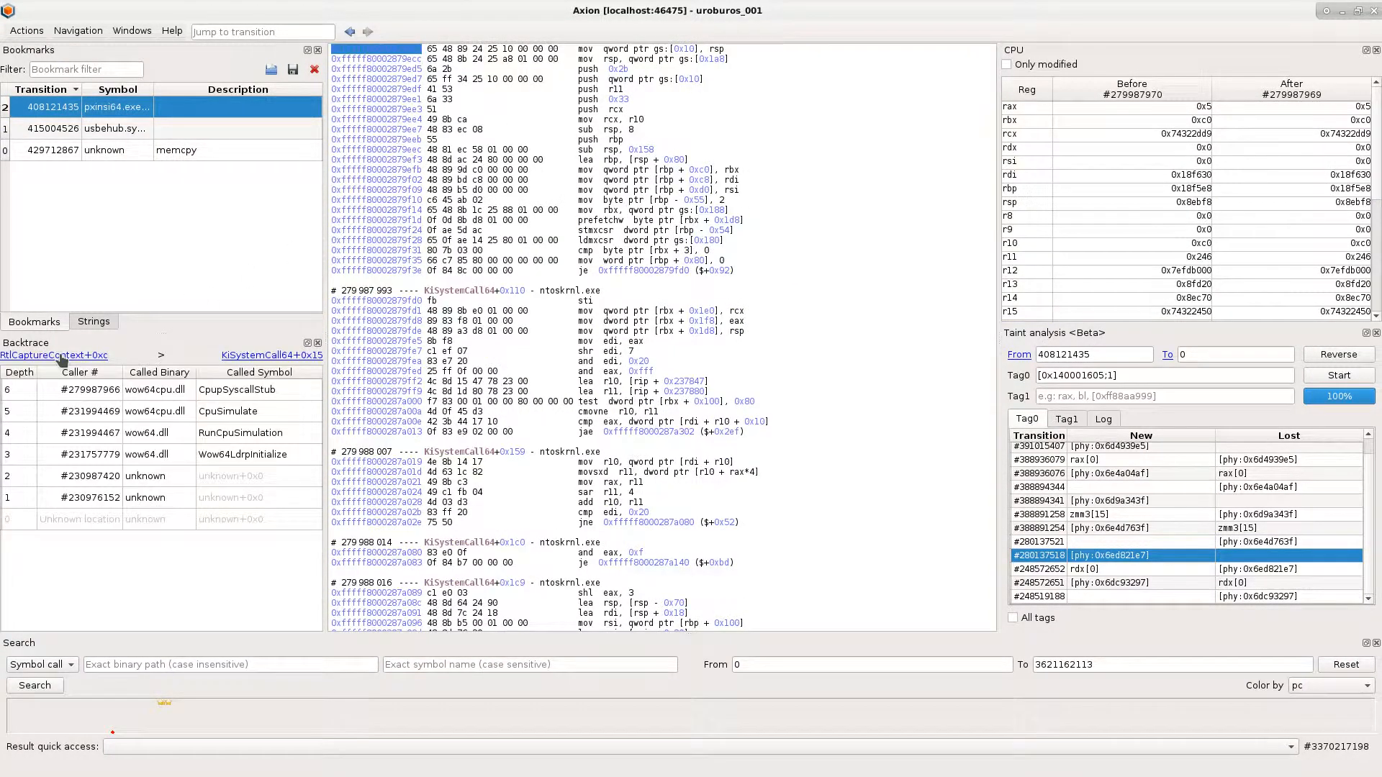
click(59, 354)
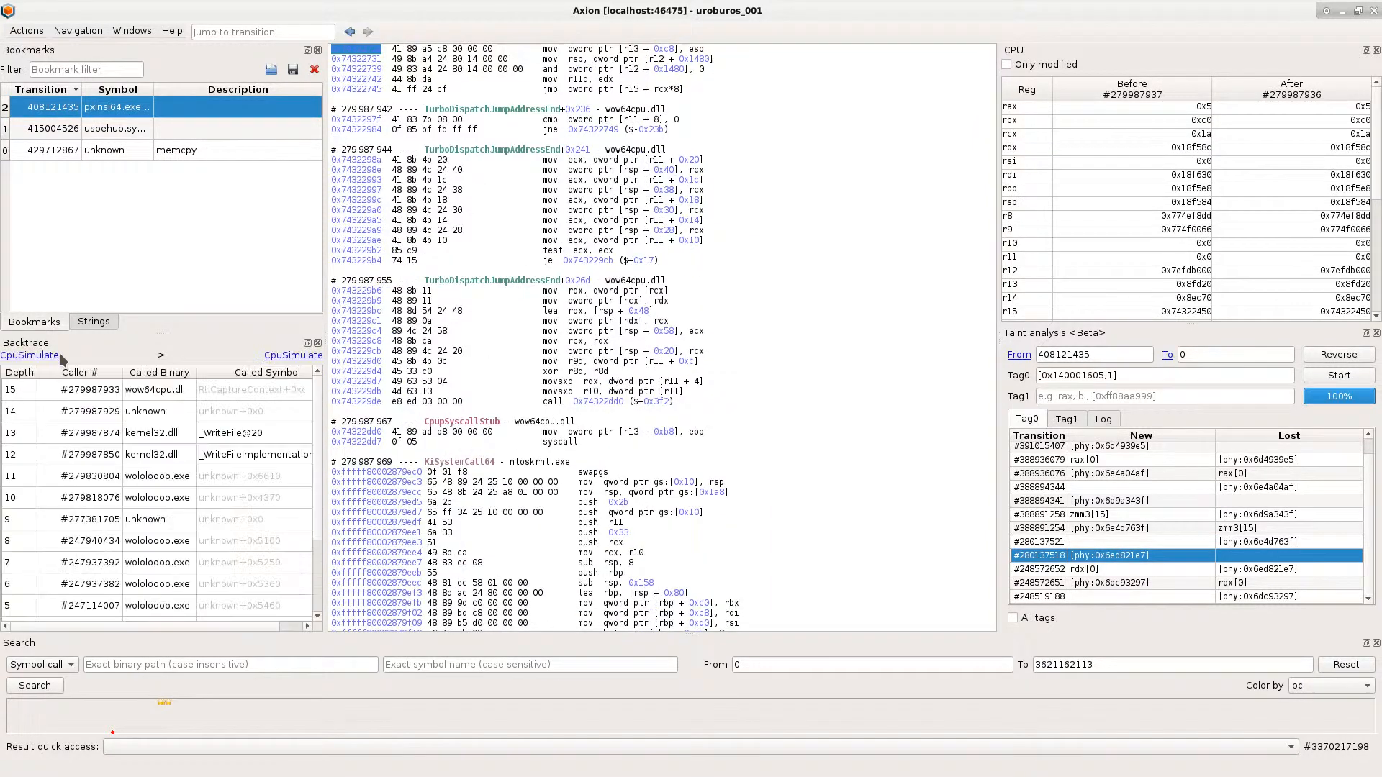
click(254, 457)
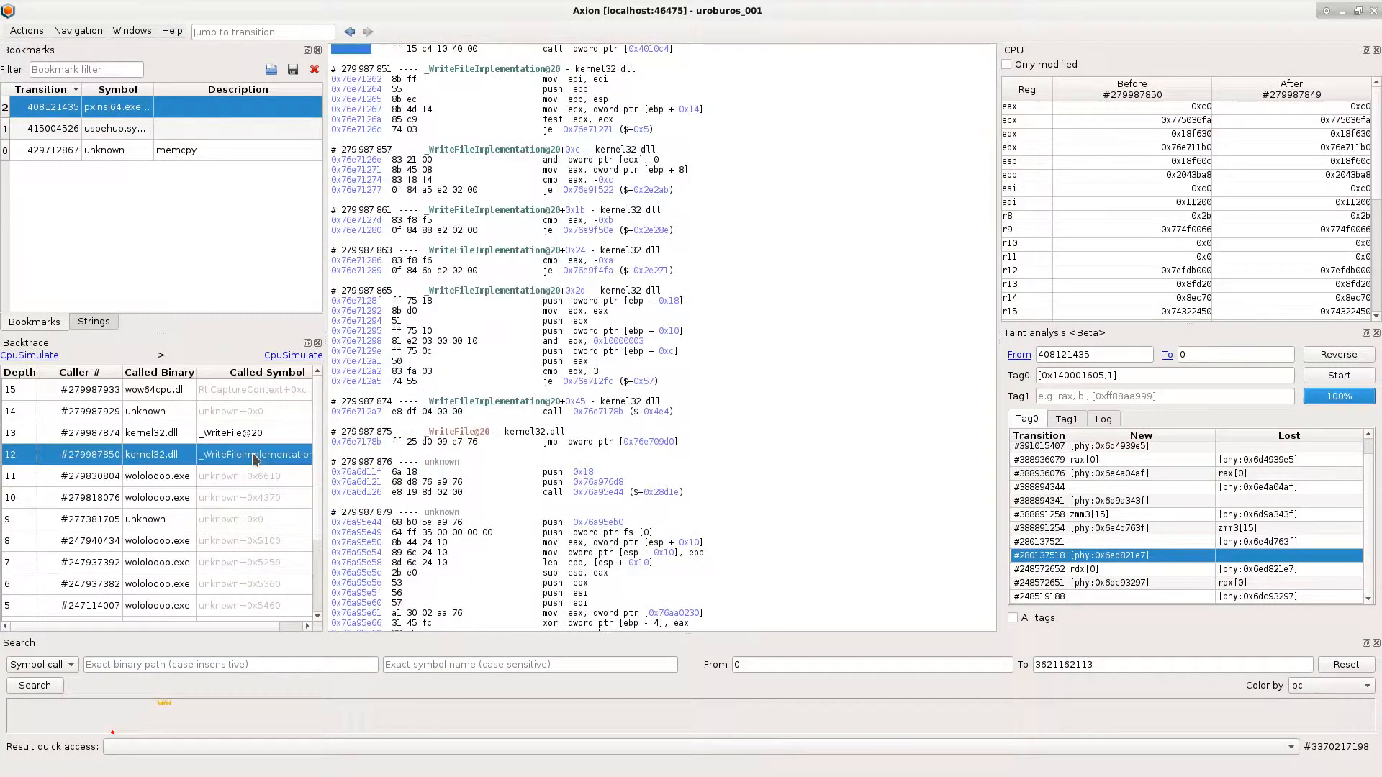
- Inspect the ebp buffer address and edi size pushed as arguments before the WriteFile call in wololoooo.exe
scroll(589, 167, up, 3)
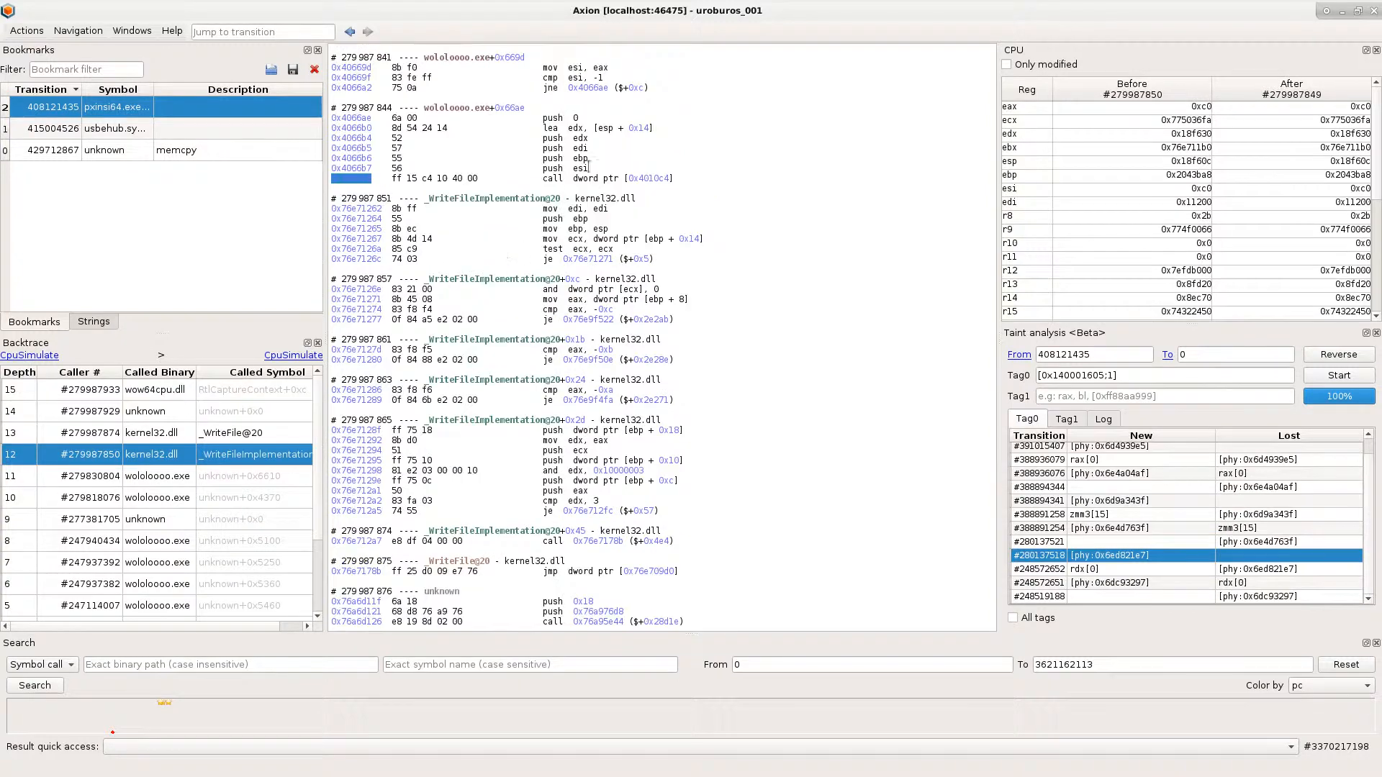
click(580, 159)
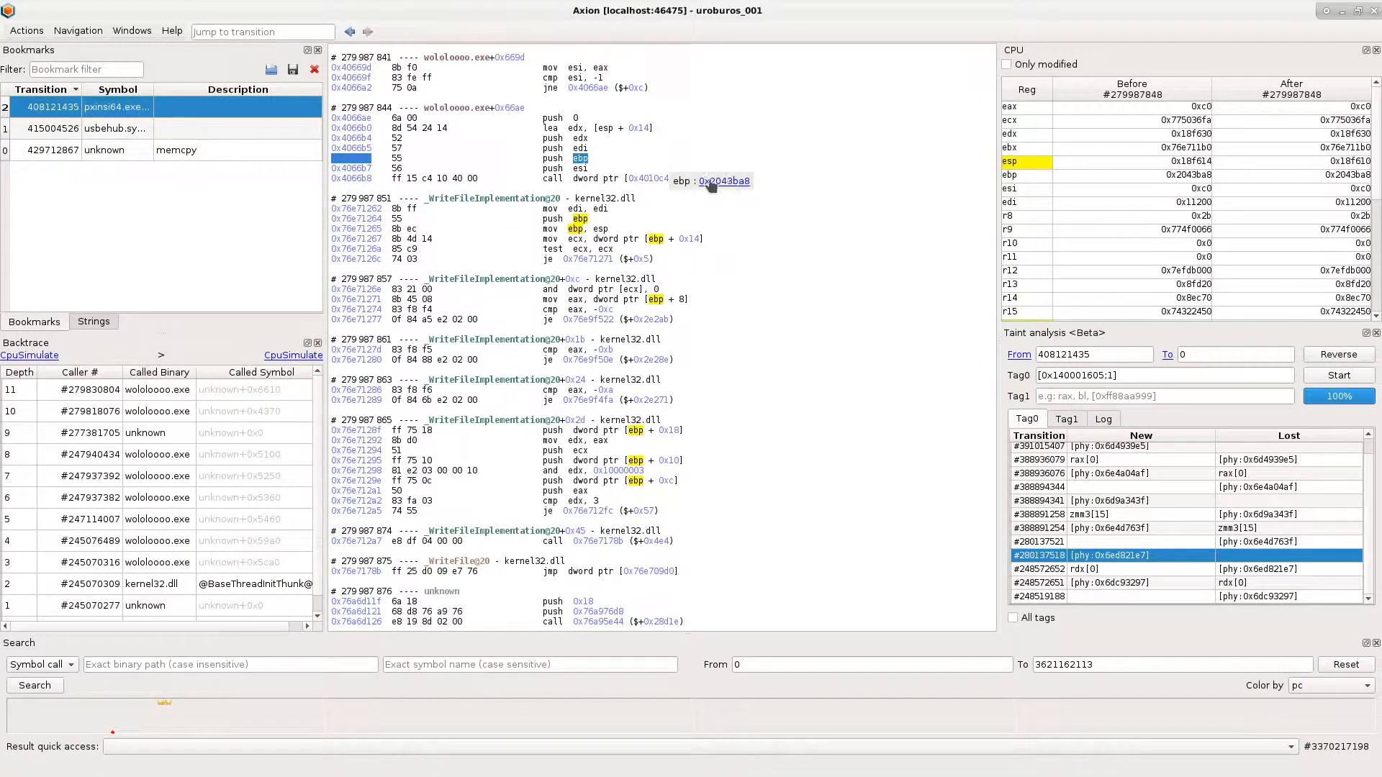
click(580, 148)
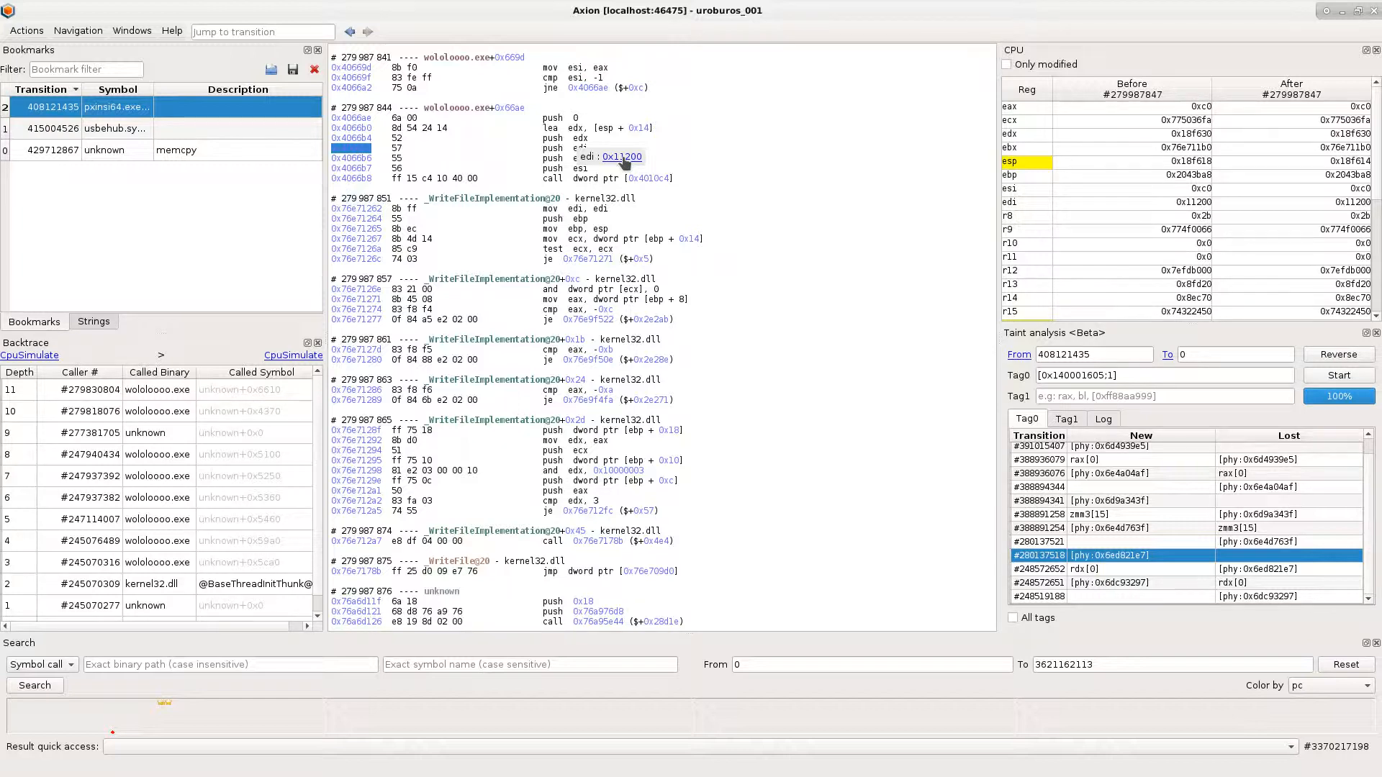
key(alt+Tab)
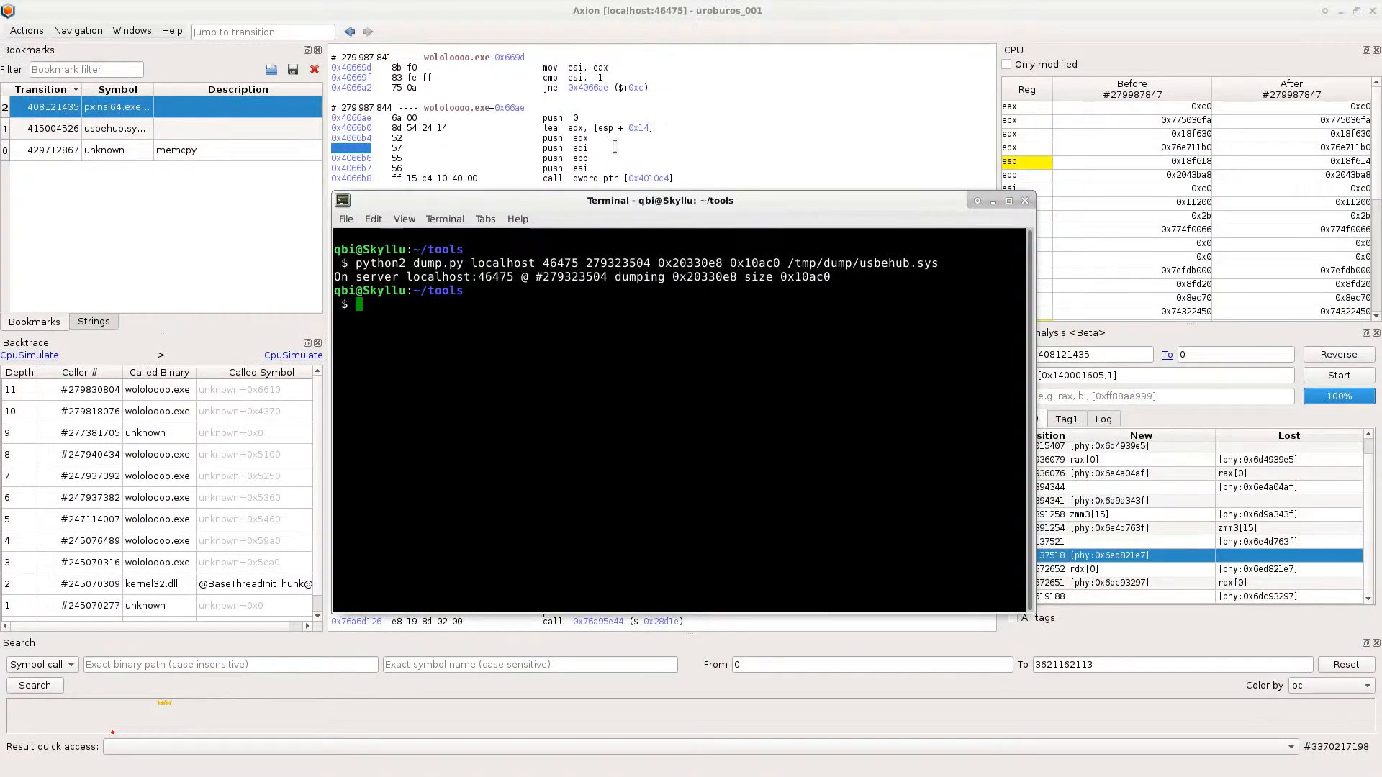
text(python2 dump.py localhost 46475 279987844 0x2043ba8 0x11200 /tmp/dump/pxinsi64.exe)
key(Return)
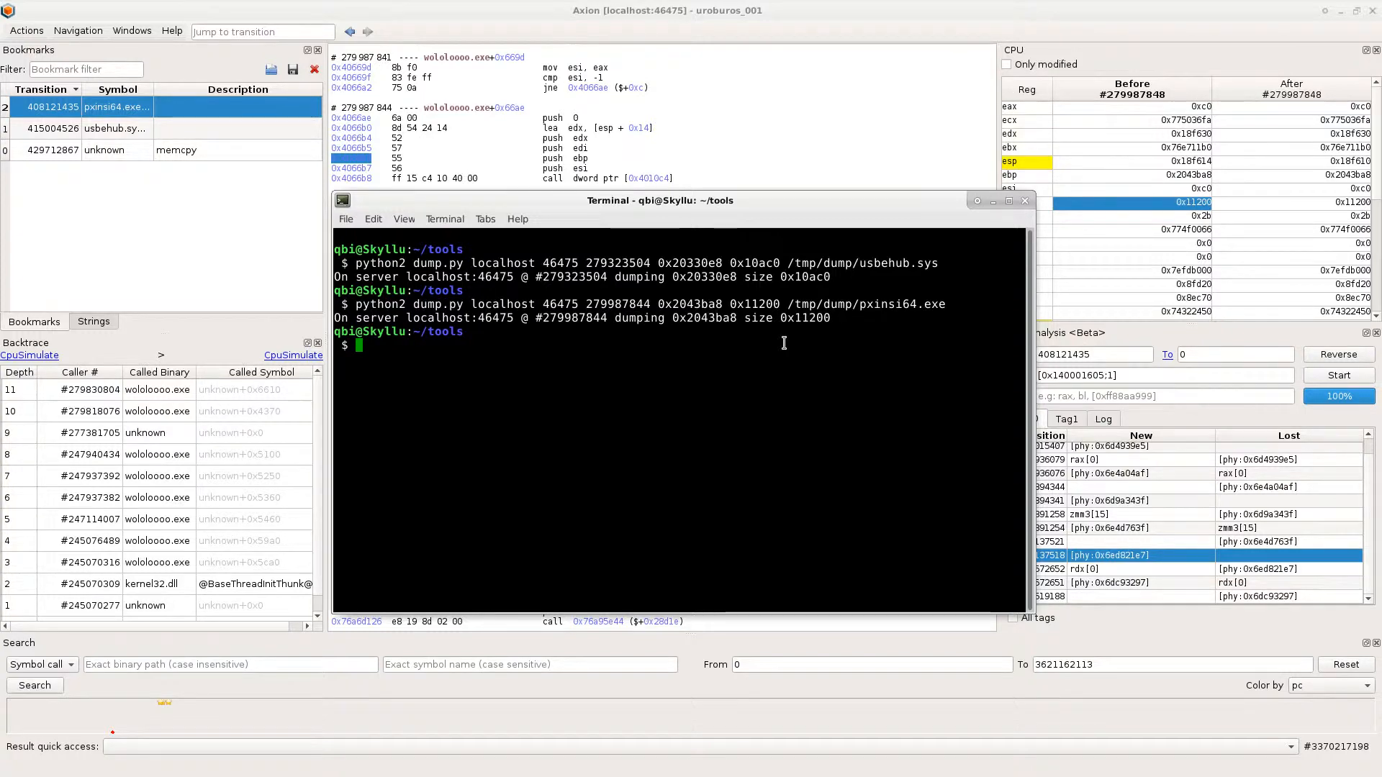
- Switch to IDA in the win10 virtual machine, save the usbehub.sys database as packed (Store), and load pxinsi64.exe with the default options
key(alt+Tab)
key(alt+Tab)
key(alt+F4)
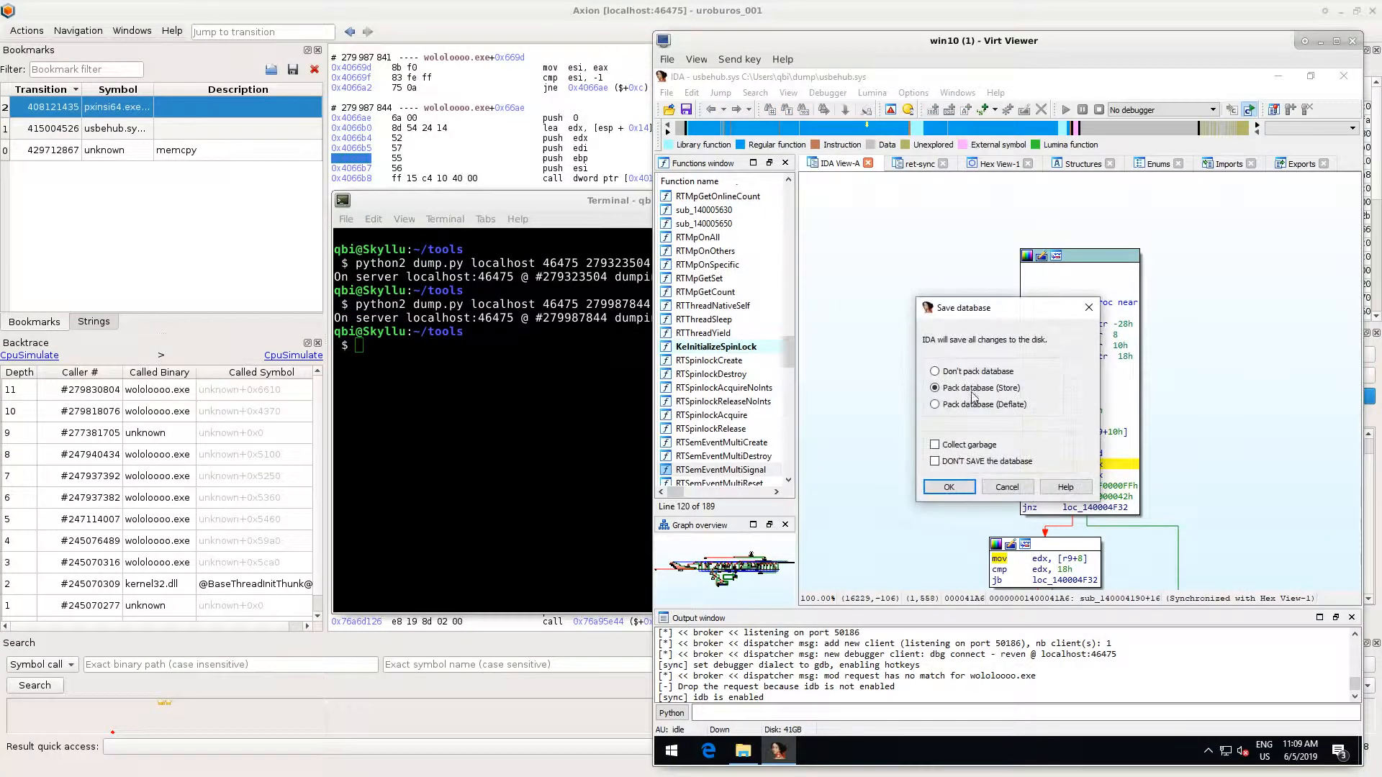
click(950, 487)
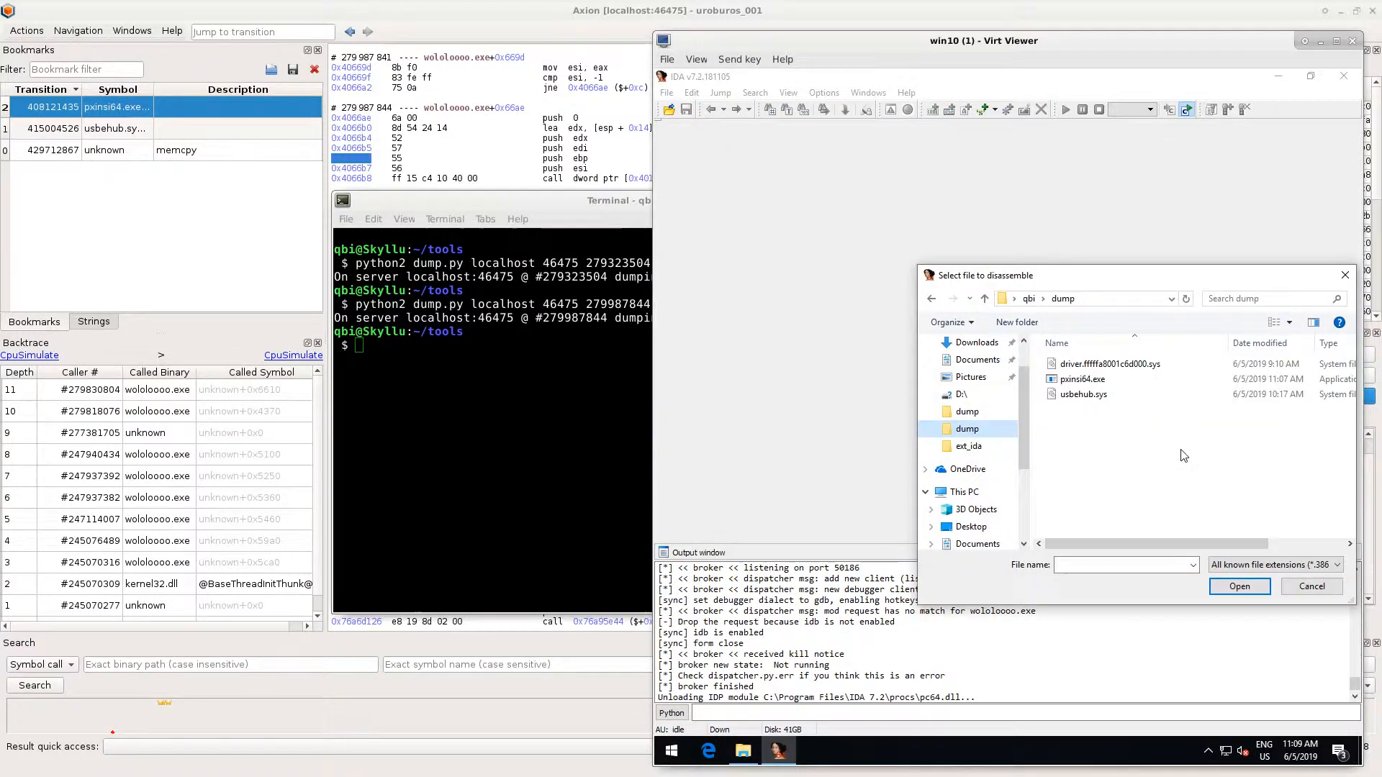
double_click(1086, 379)
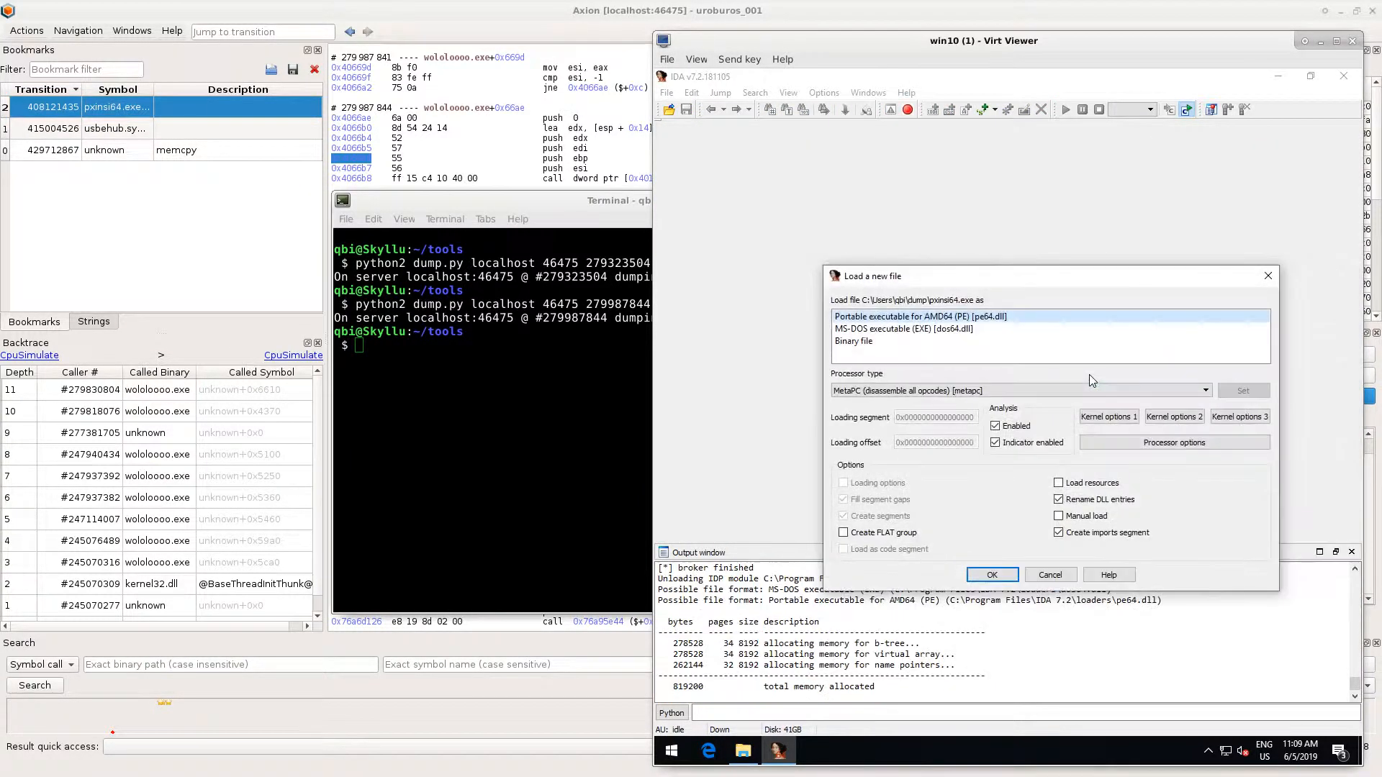
click(991, 574)
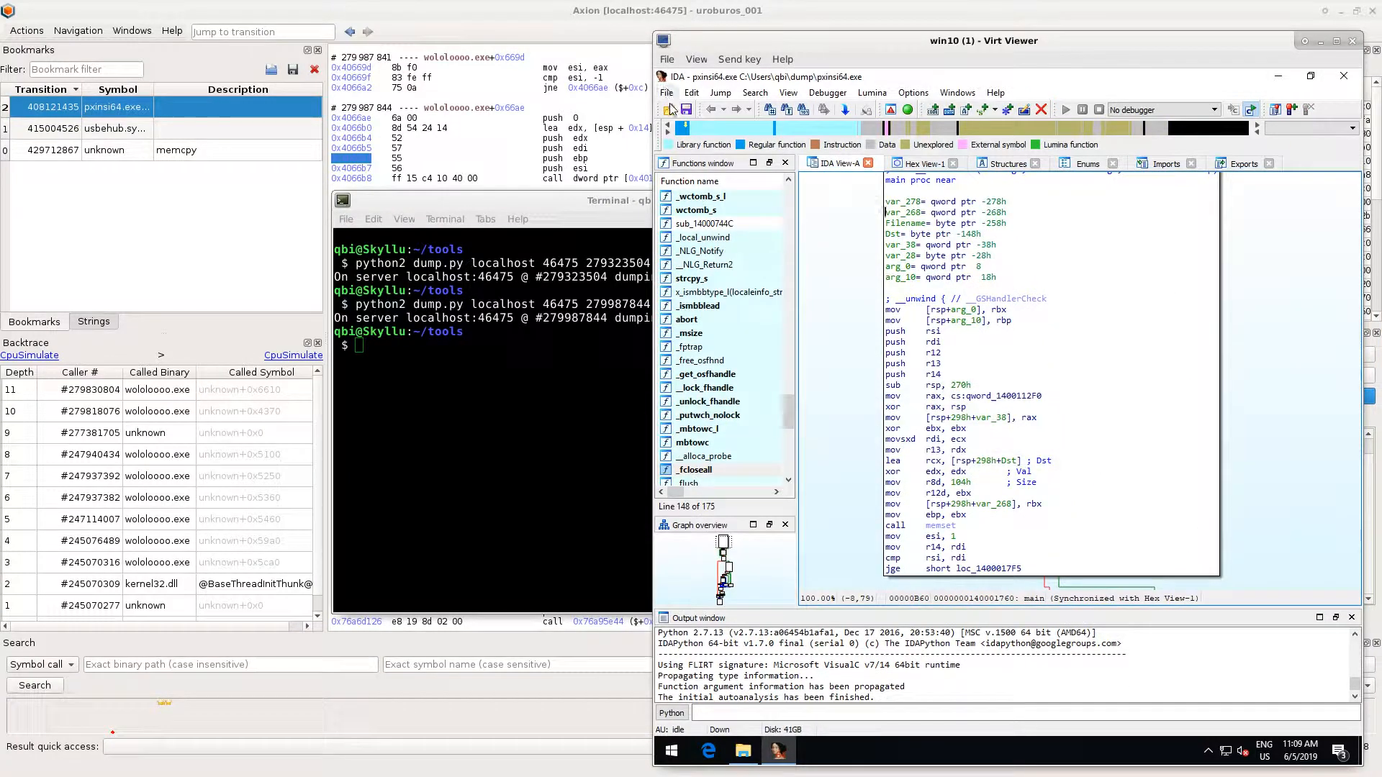
- Run the ret-sync plugin script from the ext_ida folder for pxinsi64.exe
click(666, 93)
click(712, 170)
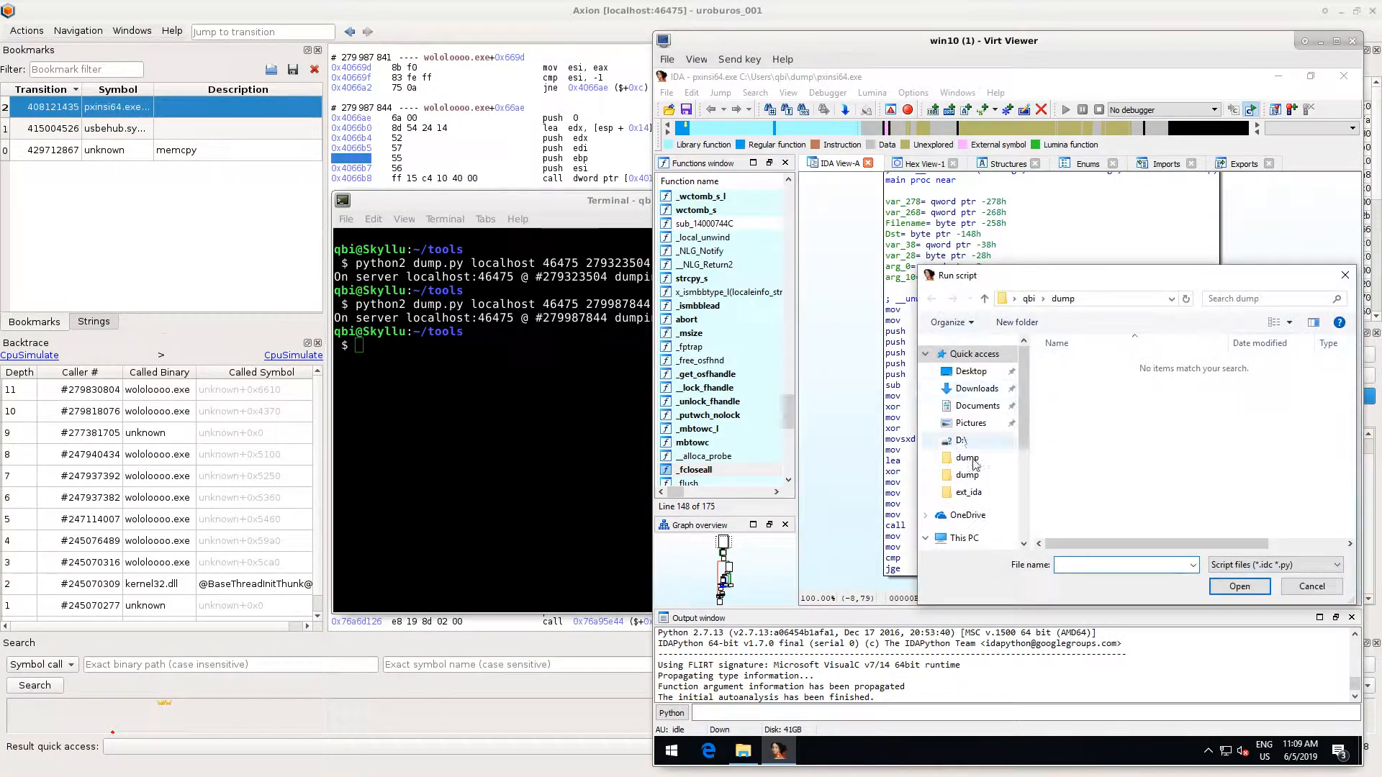
click(969, 492)
double_click(1089, 426)
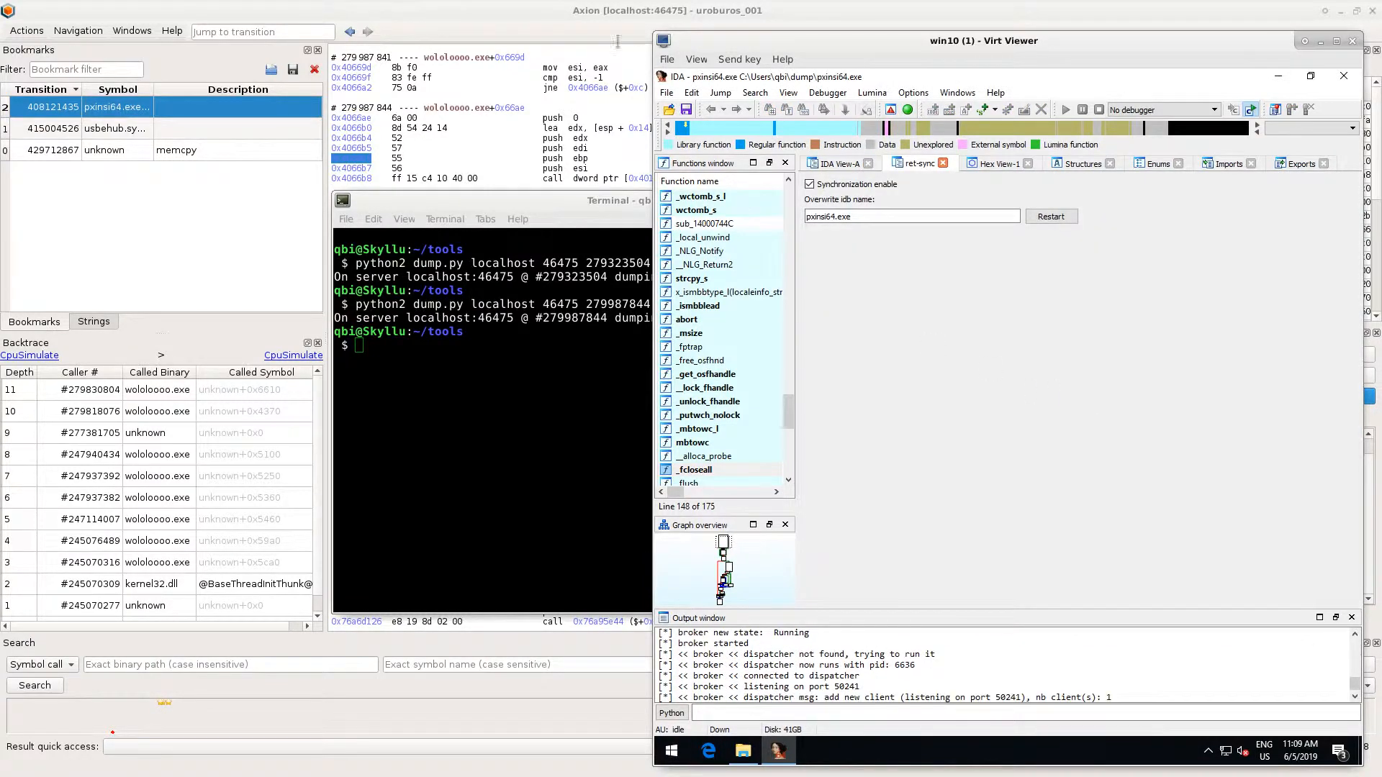
- Return to Axion, reopen the IDA-sync plugin, and start its connection on port 9100 for the new IDA session
click(571, 29)
click(131, 30)
mouse_move(155, 63)
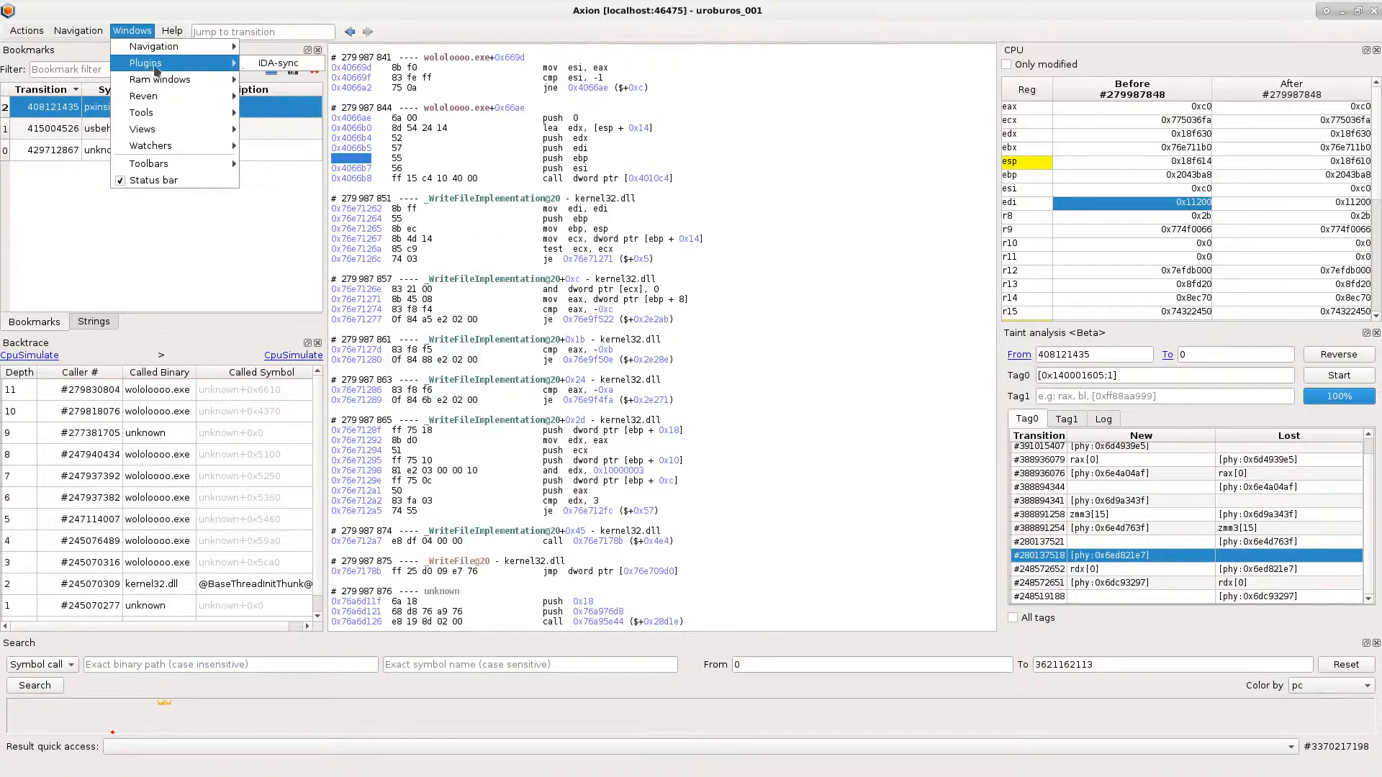
click(257, 75)
click(1349, 707)
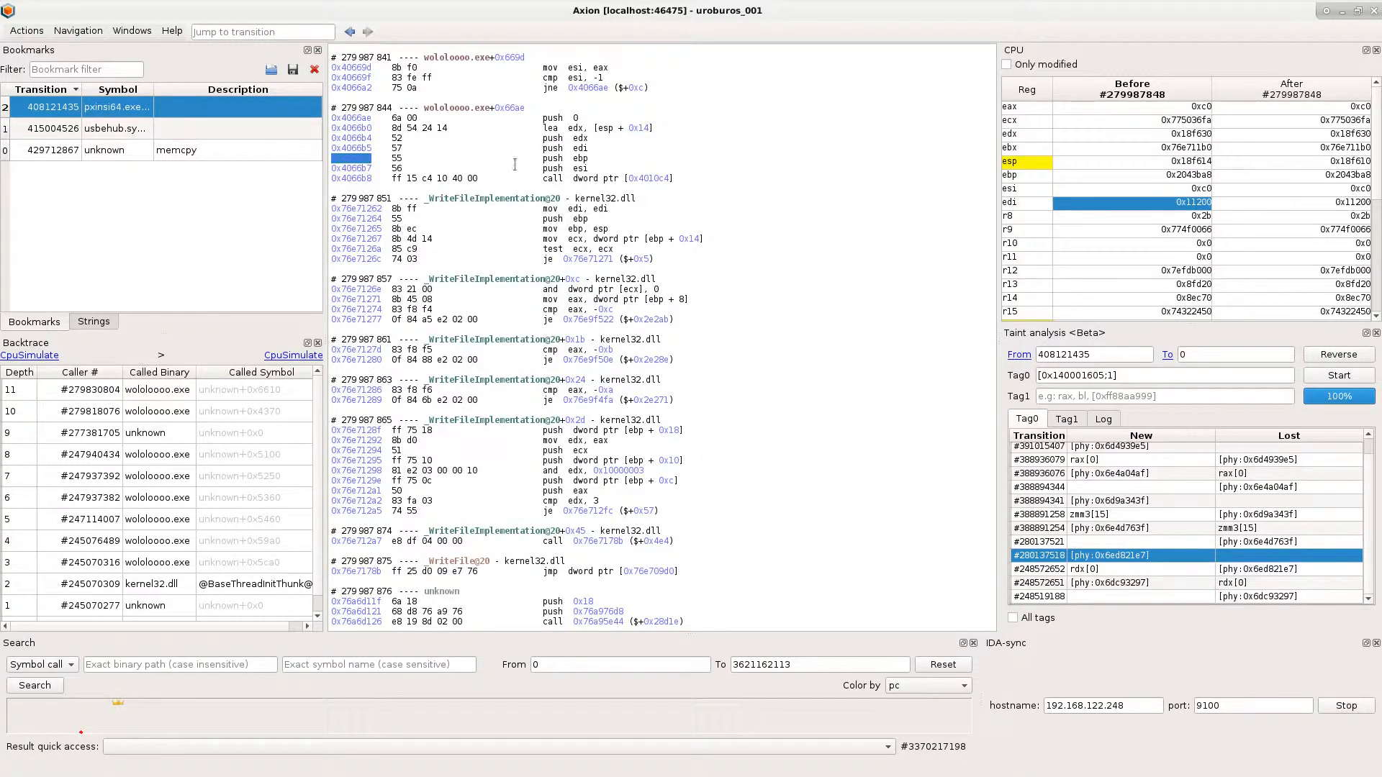
- Go to the pxinsi64.exe bookmark and compare several pxinsi64.exe+0x1790 instructions, including mov rdi, rax, with the synchronised IDA view
double_click(146, 109)
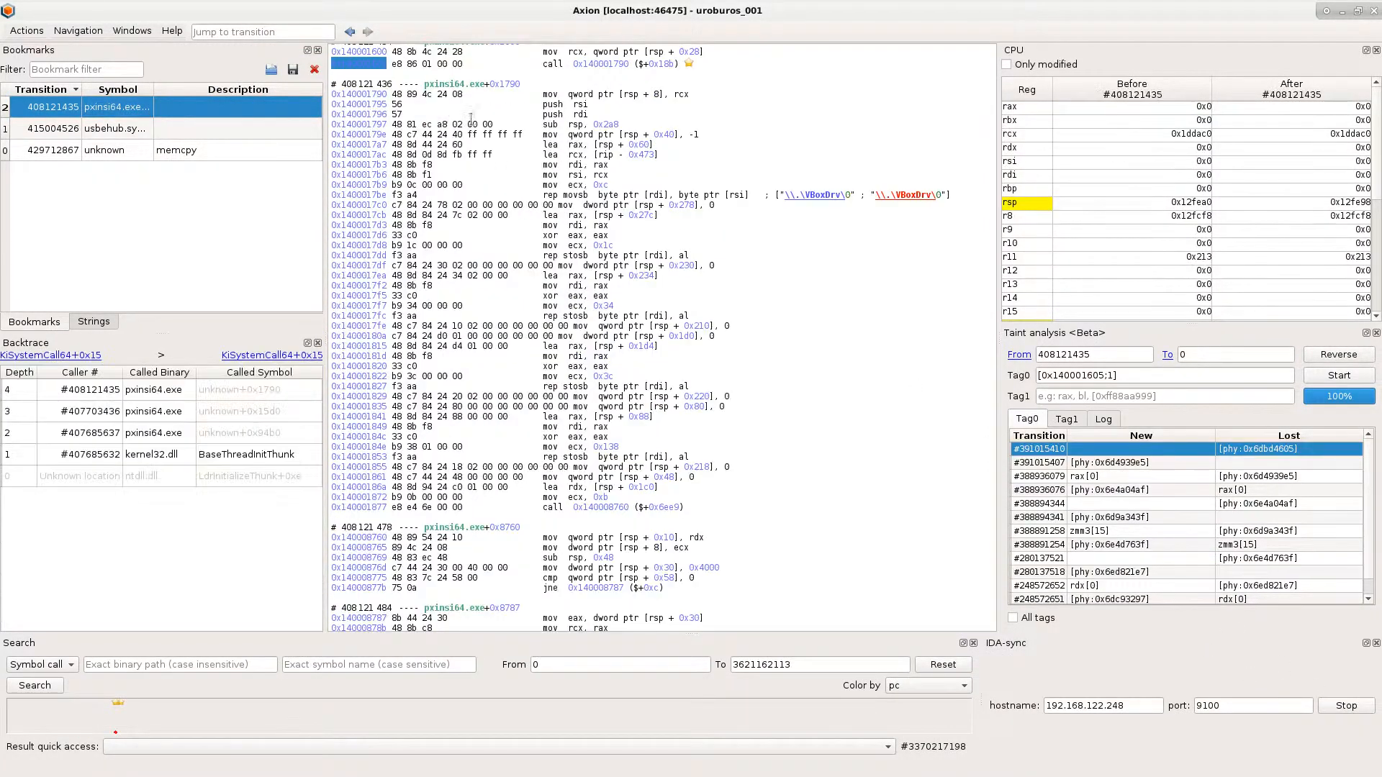
key(alt+Tab)
click(540, 182)
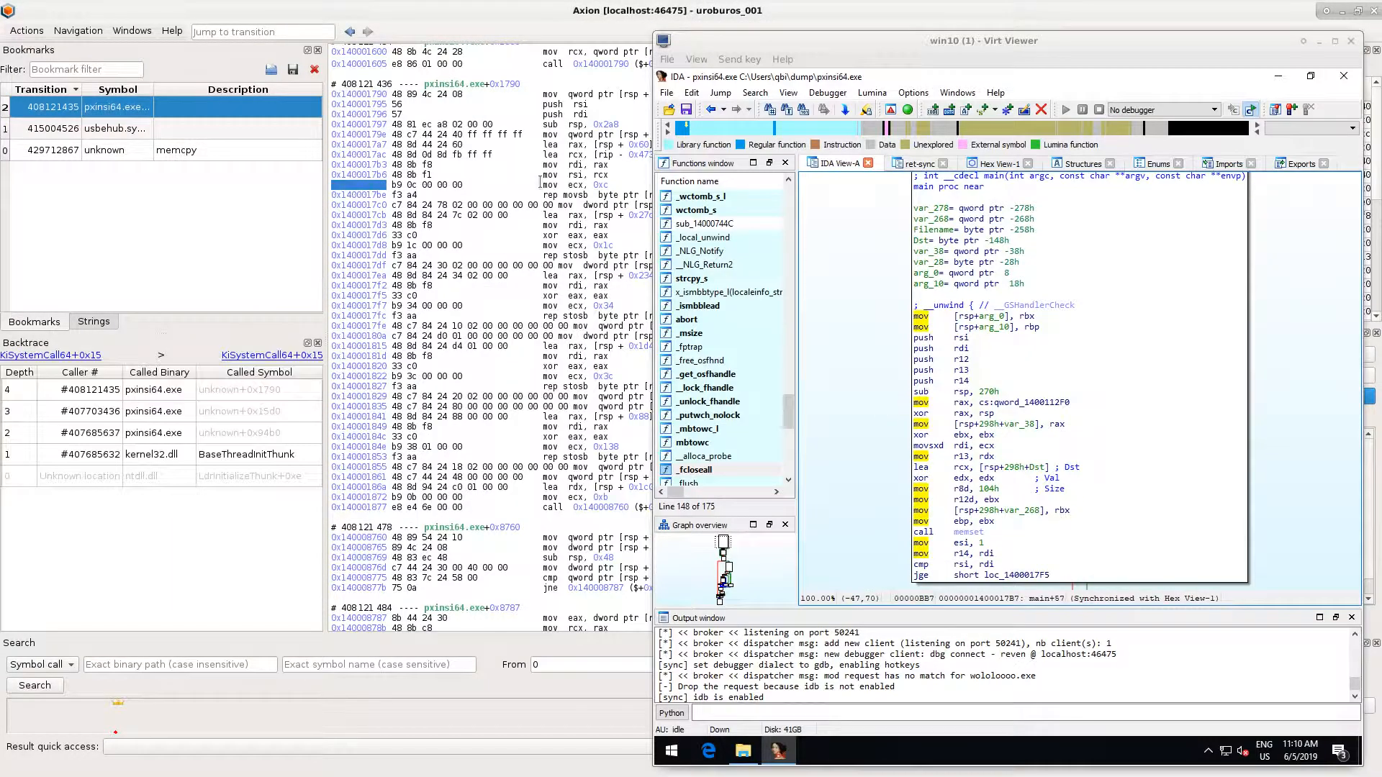
click(536, 218)
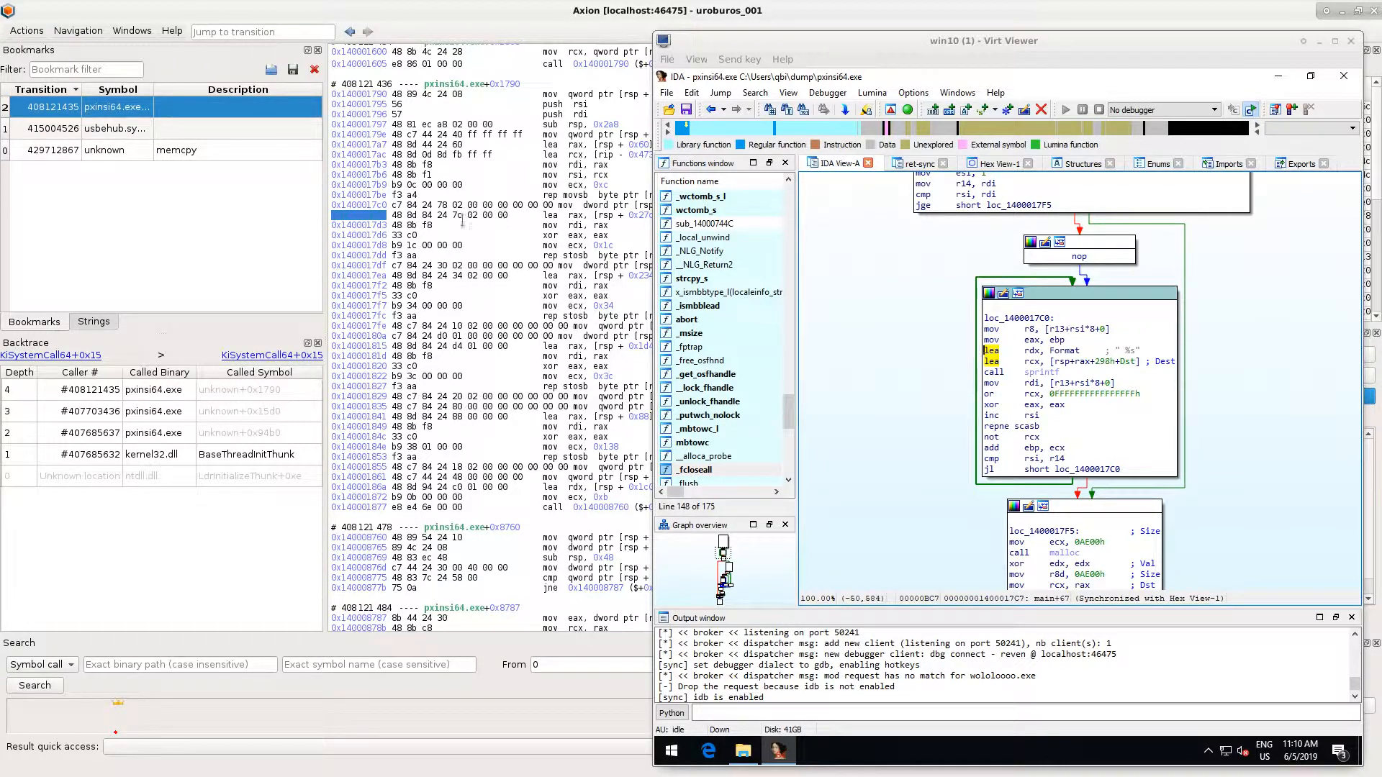
click(541, 225)
drag(576, 227, 605, 227)
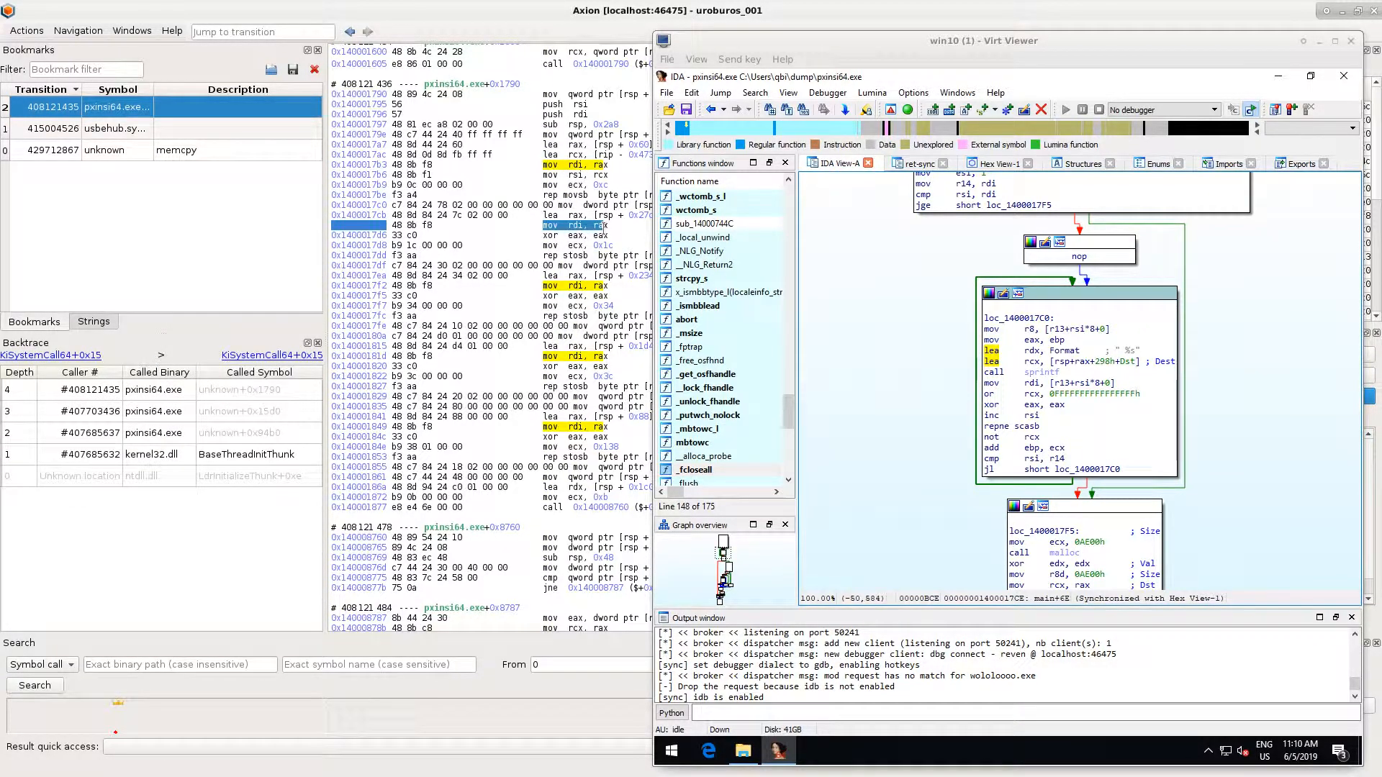
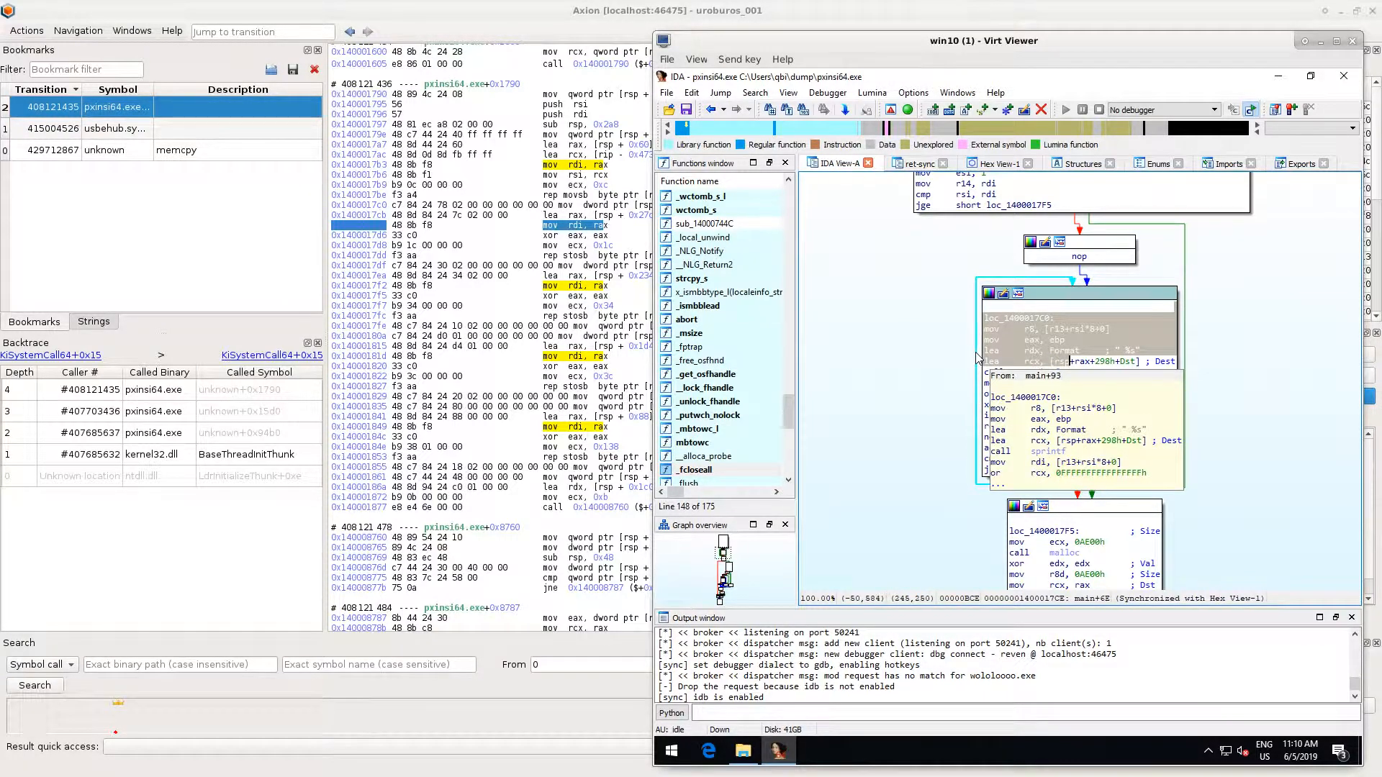
- Return to Axion and go to transition #391015410 from the Tag0 results of the taint analysis
click(574, 32)
click(1319, 41)
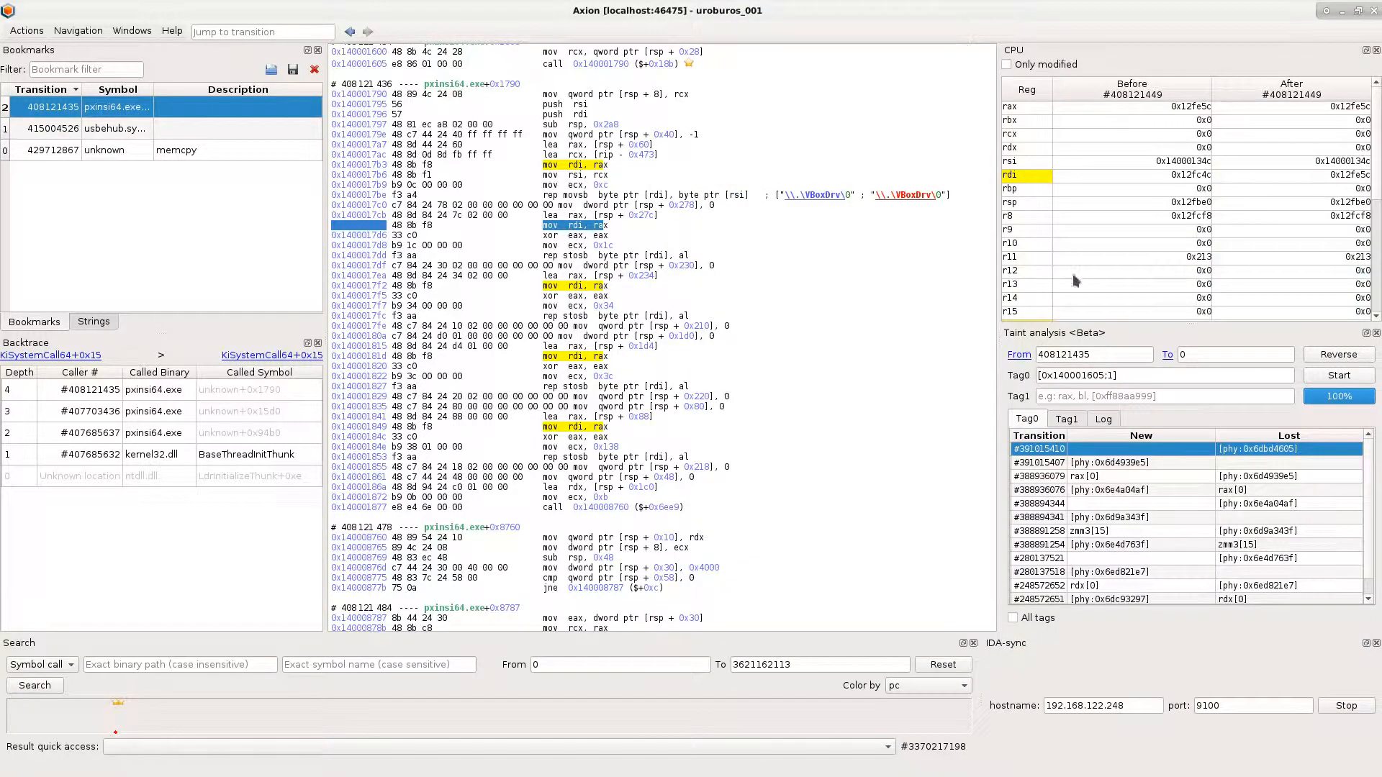
click(1203, 586)
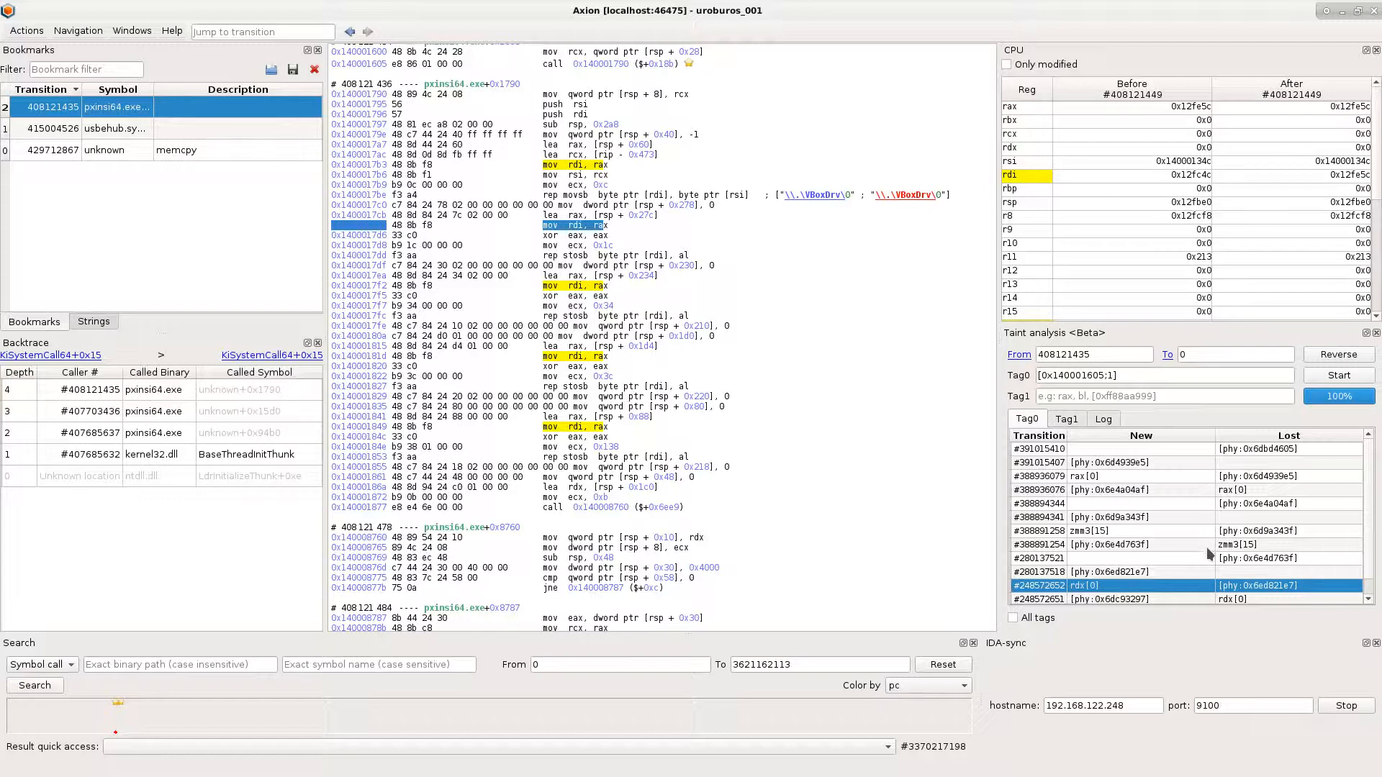
click(1230, 448)
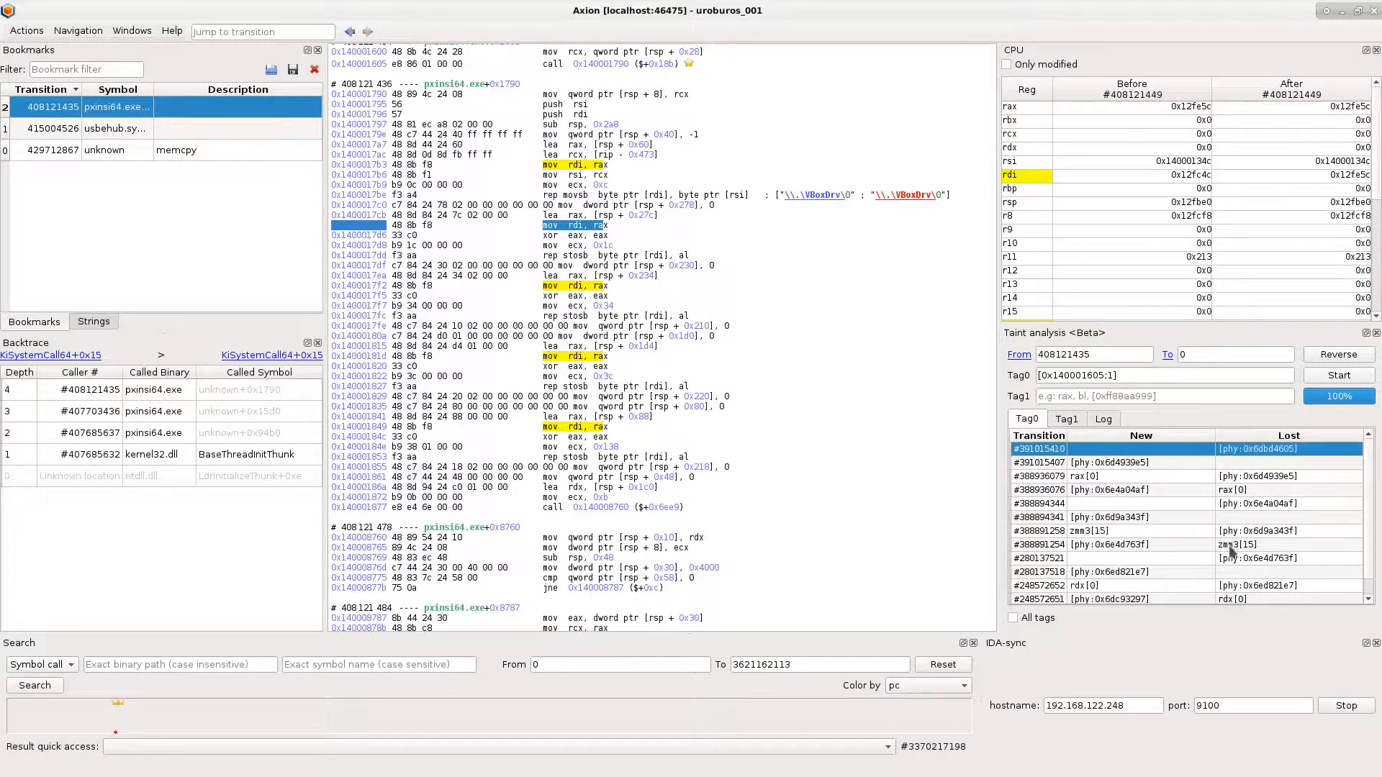
double_click(1243, 450)
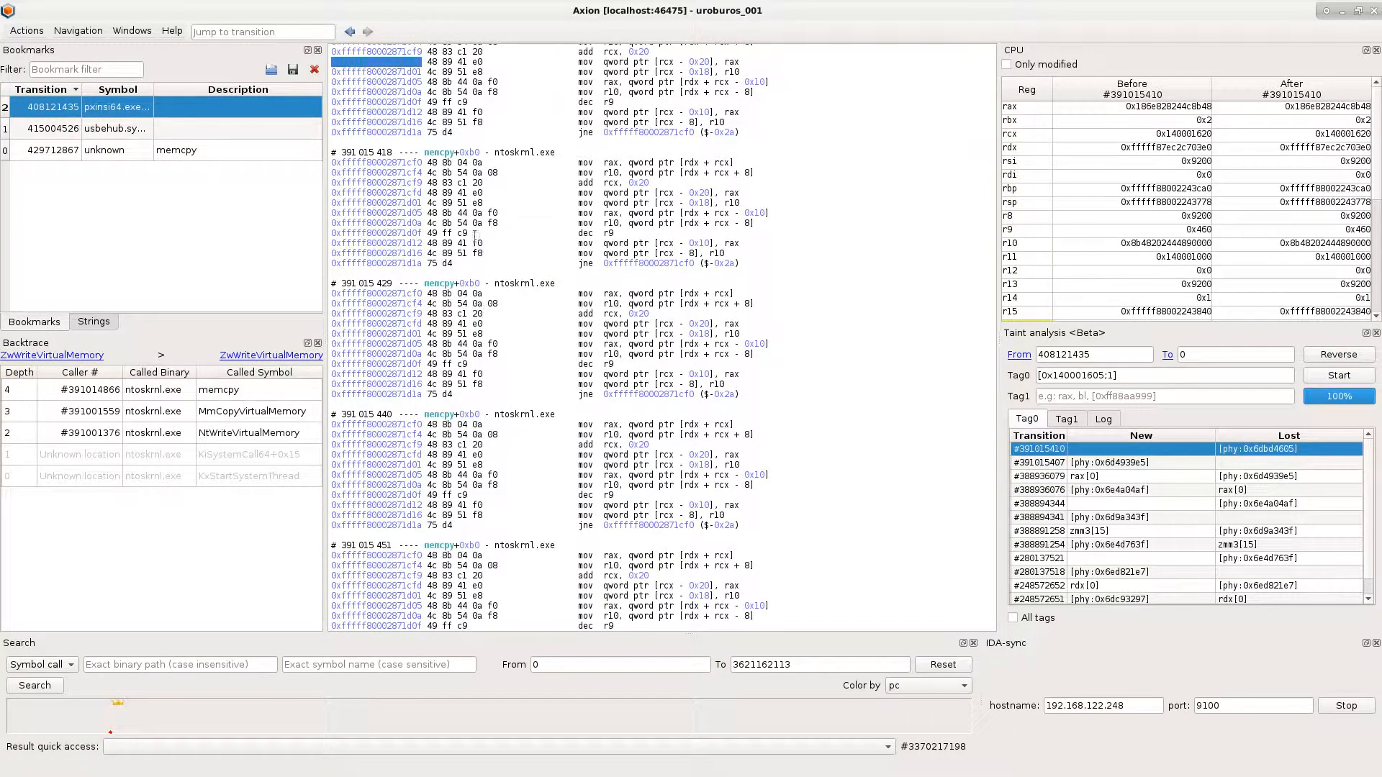
- Follow the backtrace from the memcpy caller through the KiSystemCall64+0x15 link to the WriteProcessMemoryStub caller #390998249
click(234, 390)
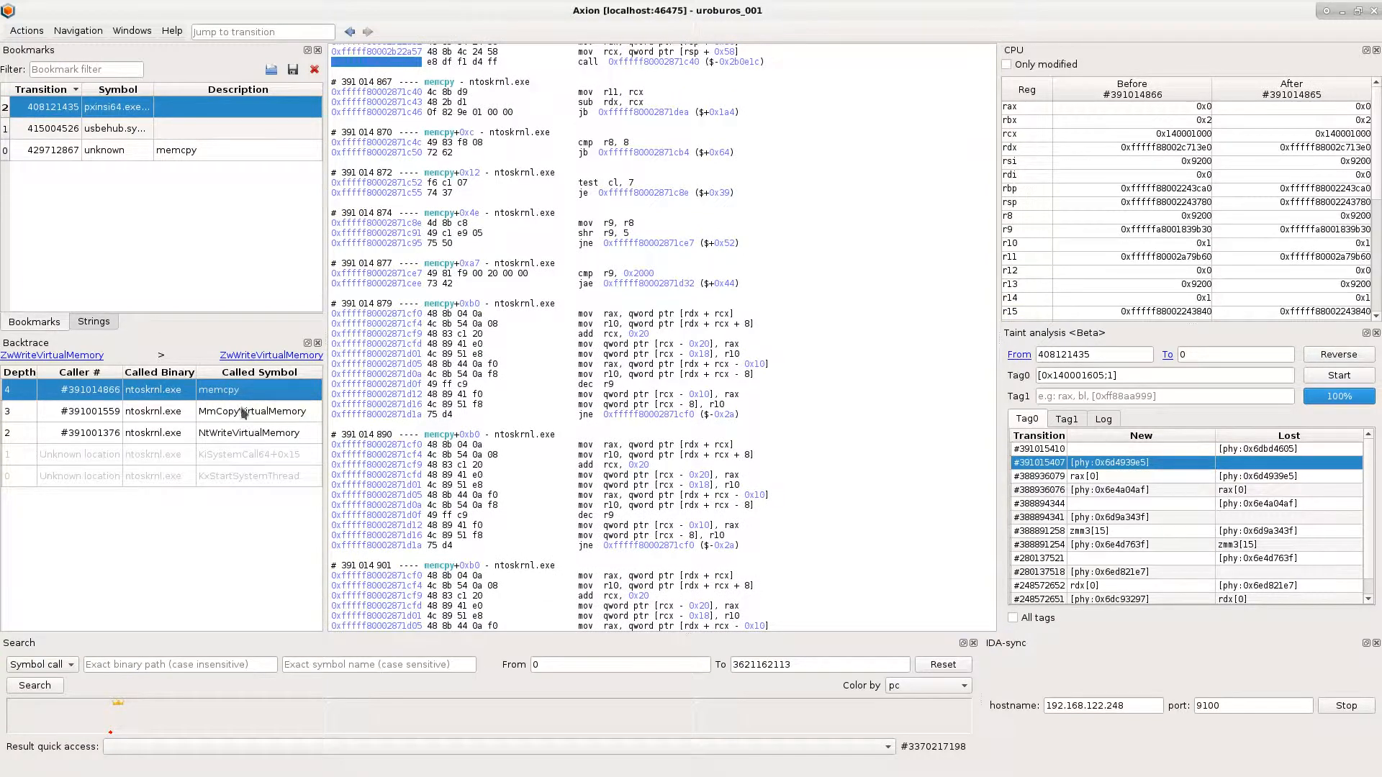
click(88, 357)
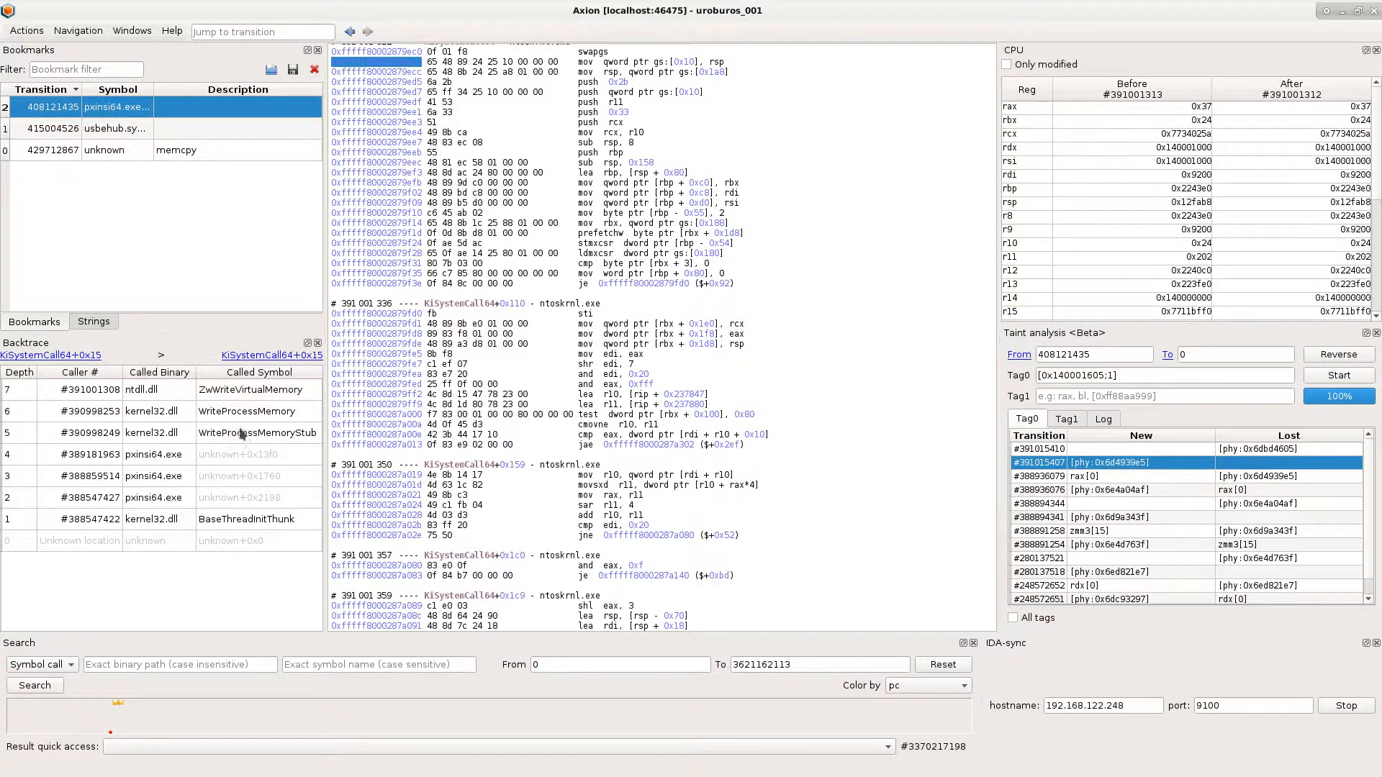
click(273, 433)
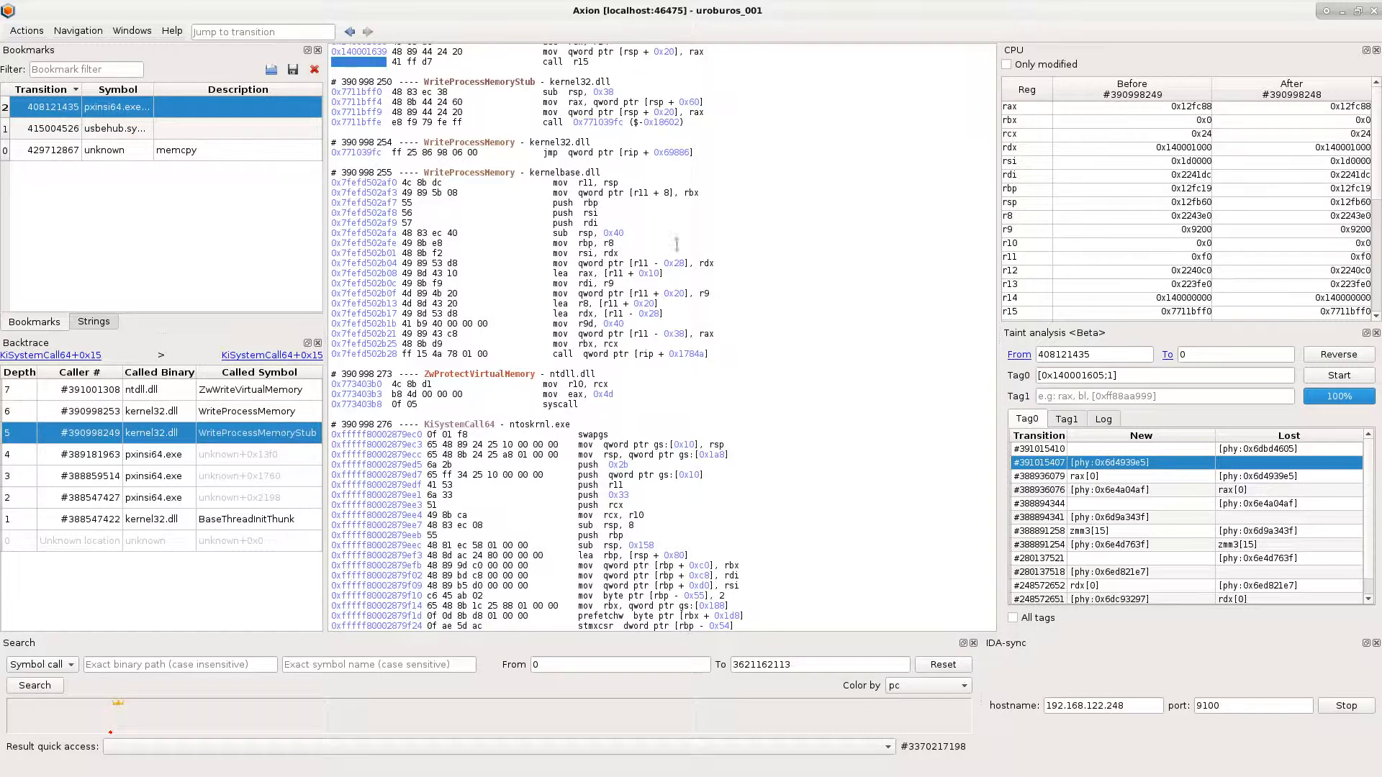
scroll(672, 252, up, 3)
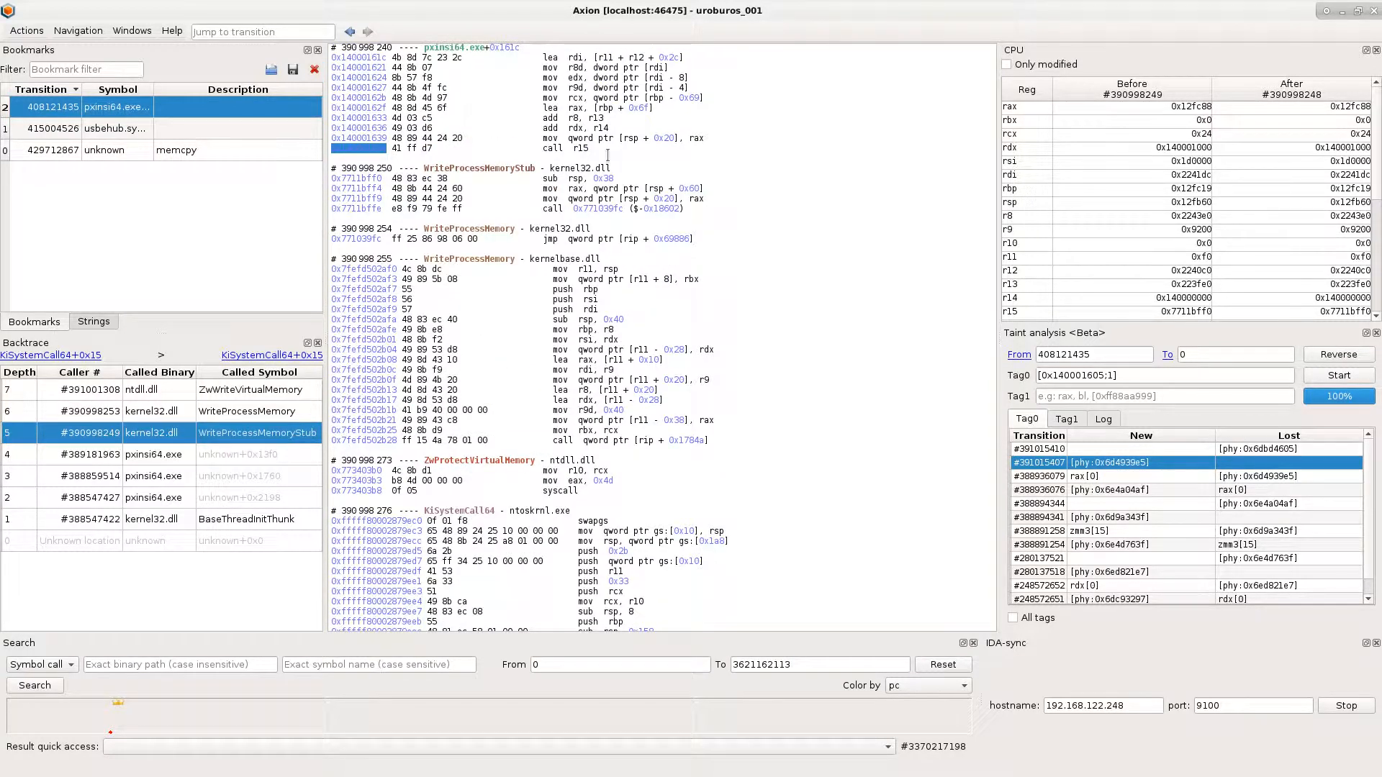
- Go to the first instruction of WriteProcessMemoryStub at #390998250 and inspect the destination address in rdx
click(1144, 152)
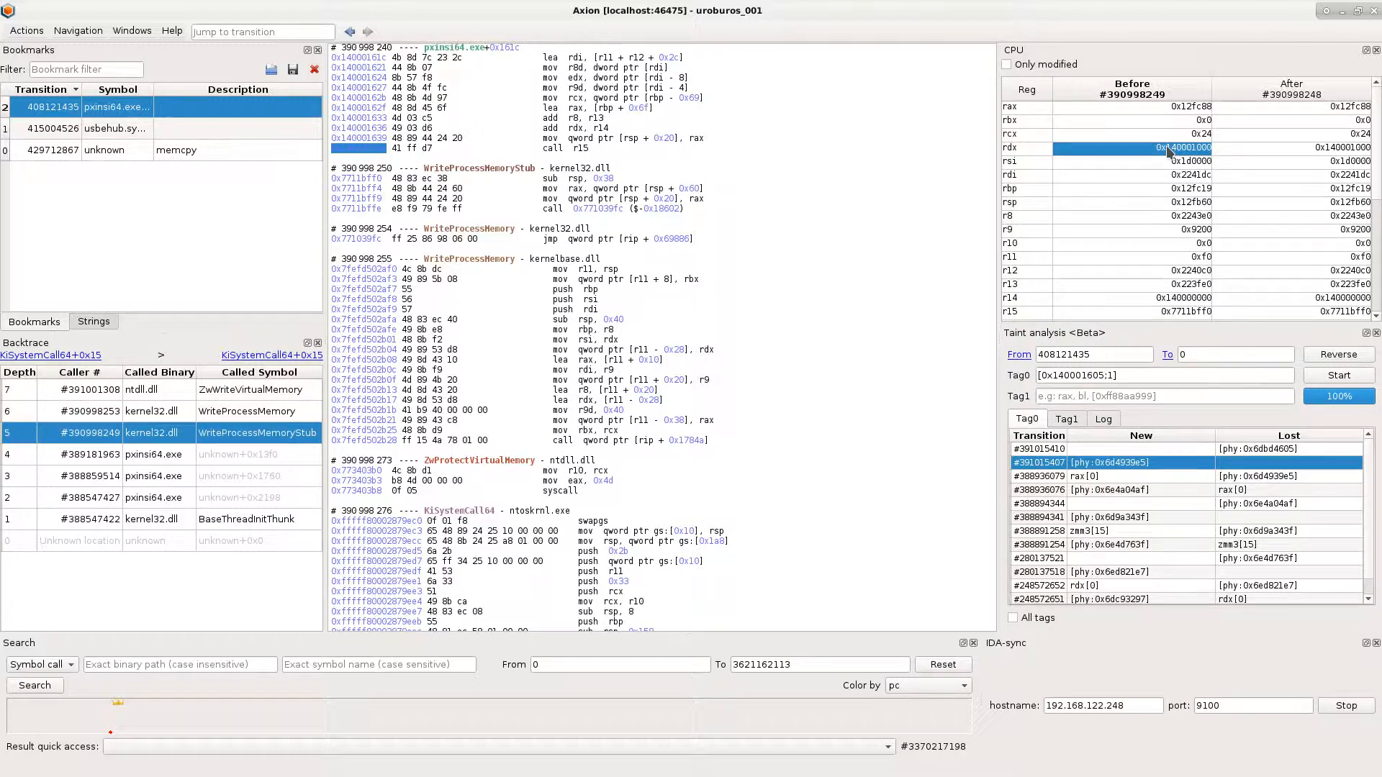
click(407, 130)
click(413, 178)
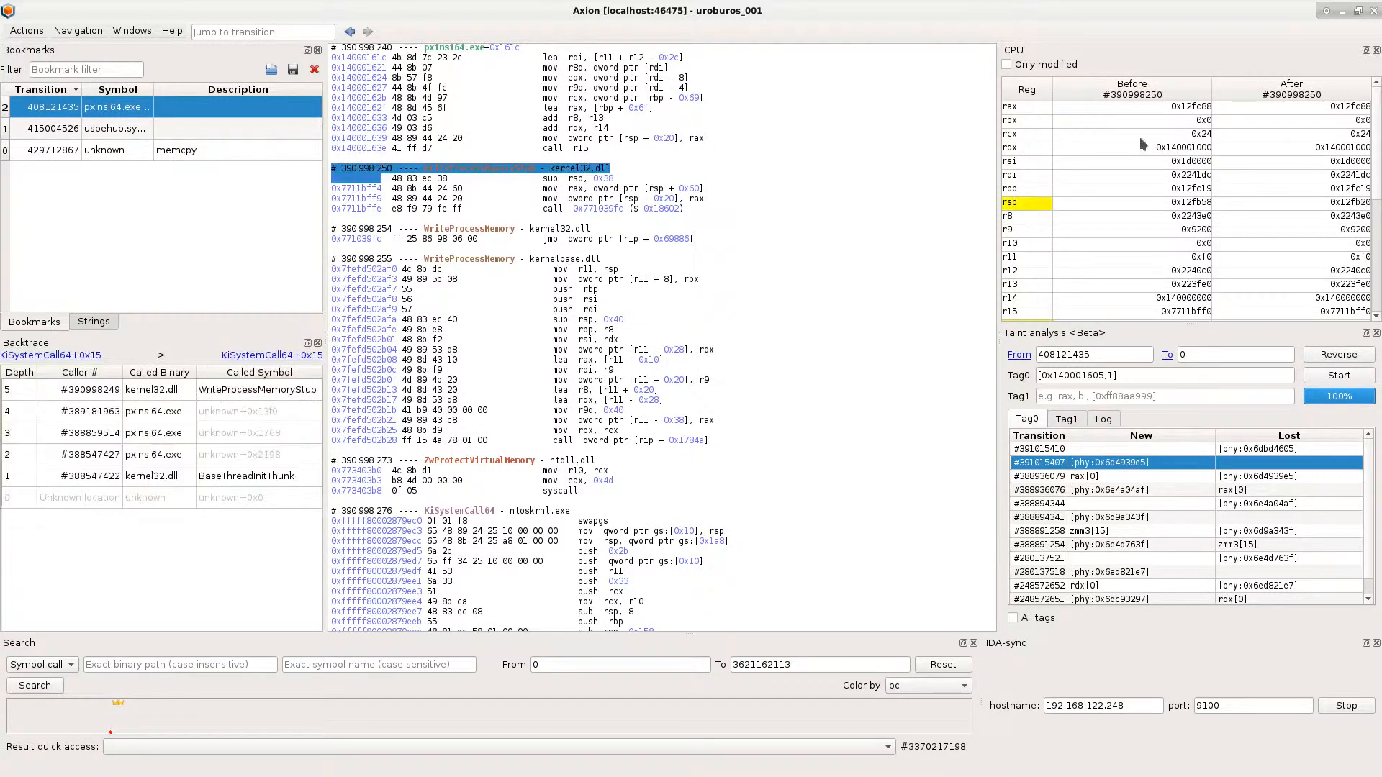
click(1177, 150)
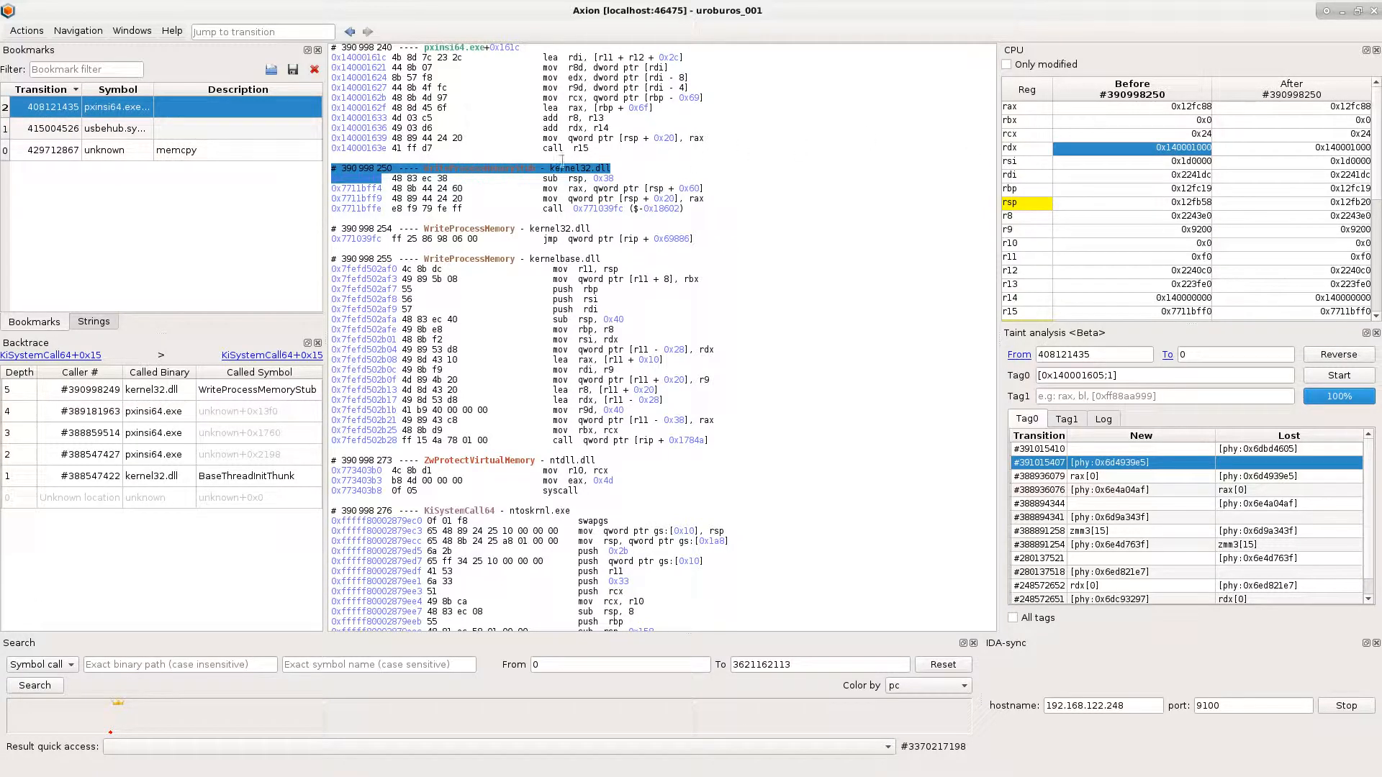
- Search the whole trace for symbol calls to WriteProcessMemoryStub in c:/windows/system32/kernel32.dll
click(193, 660)
text(ke)
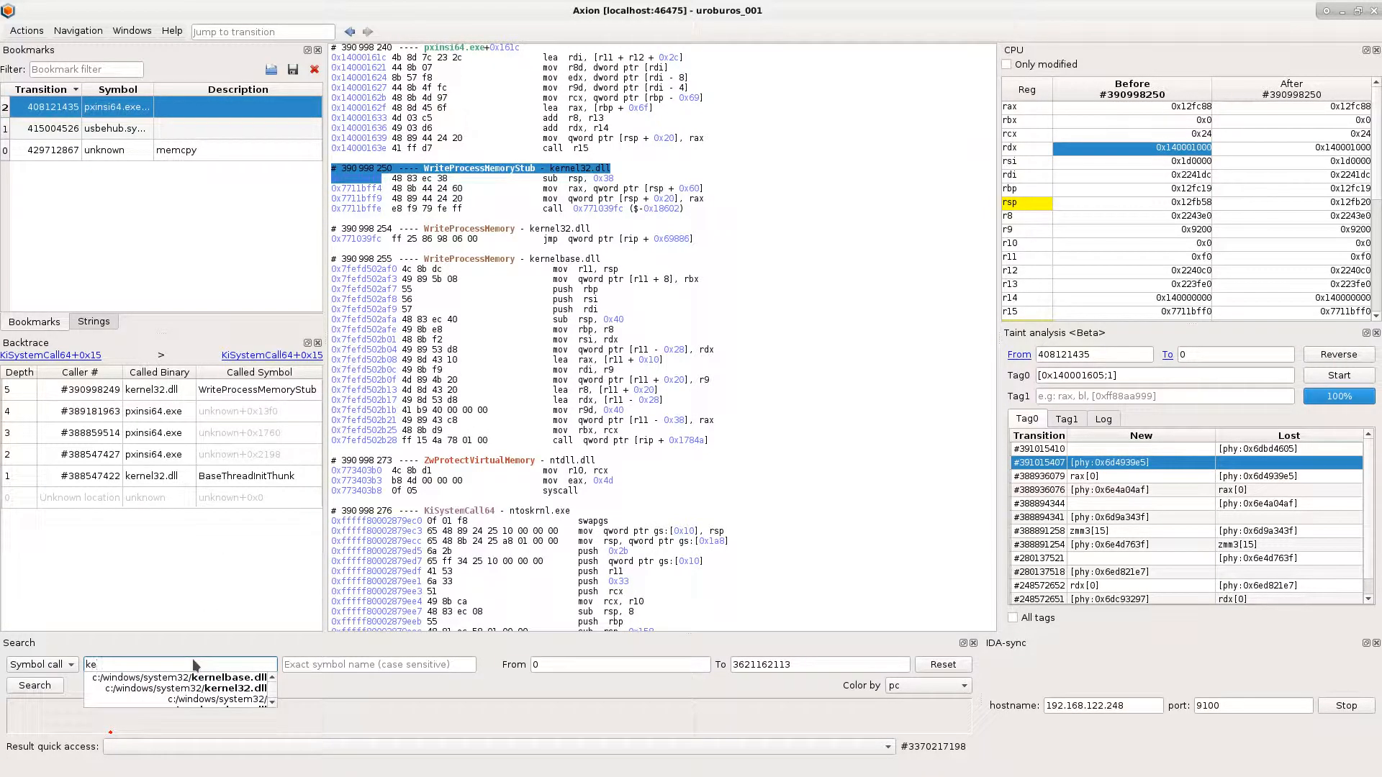
key(Down)
key(Down)
key(Tab)
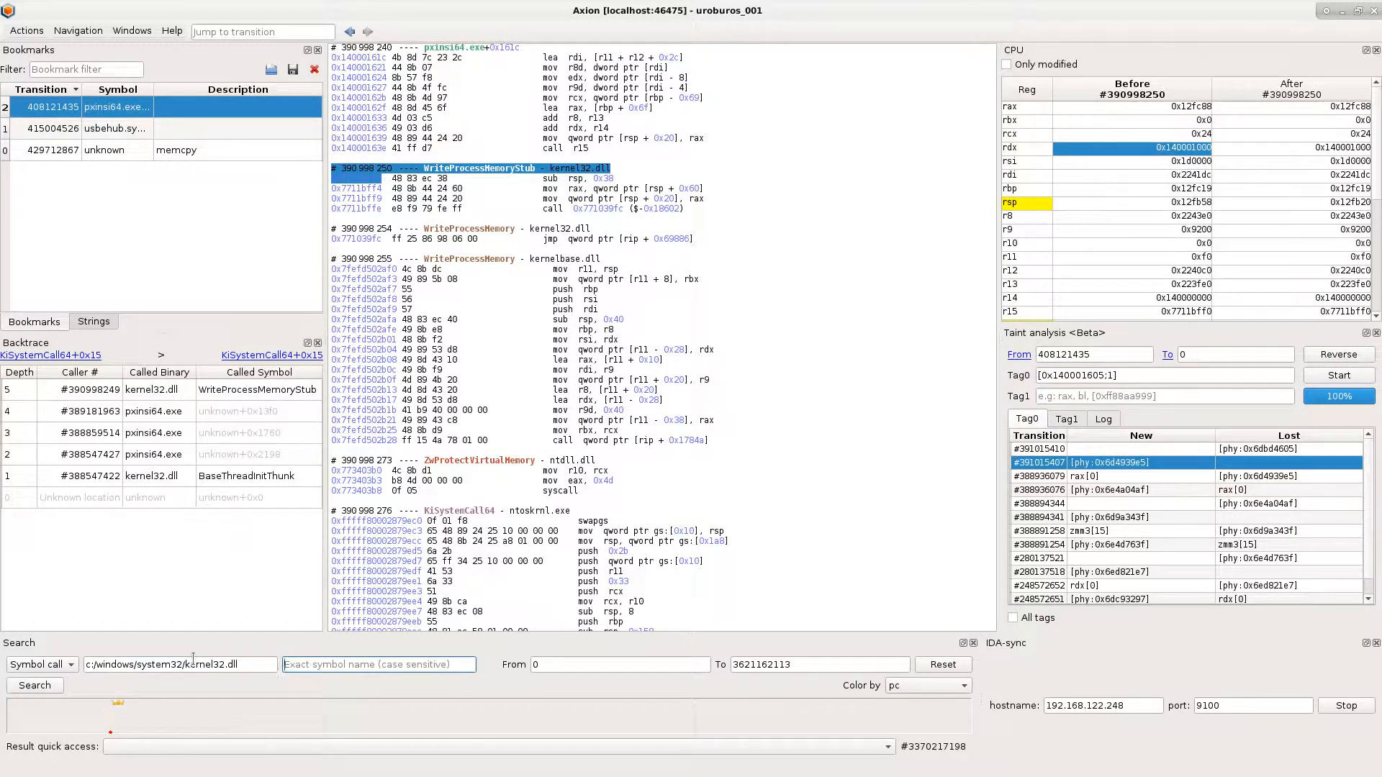
text(WriteProcessMemoryStub)
key(Return)
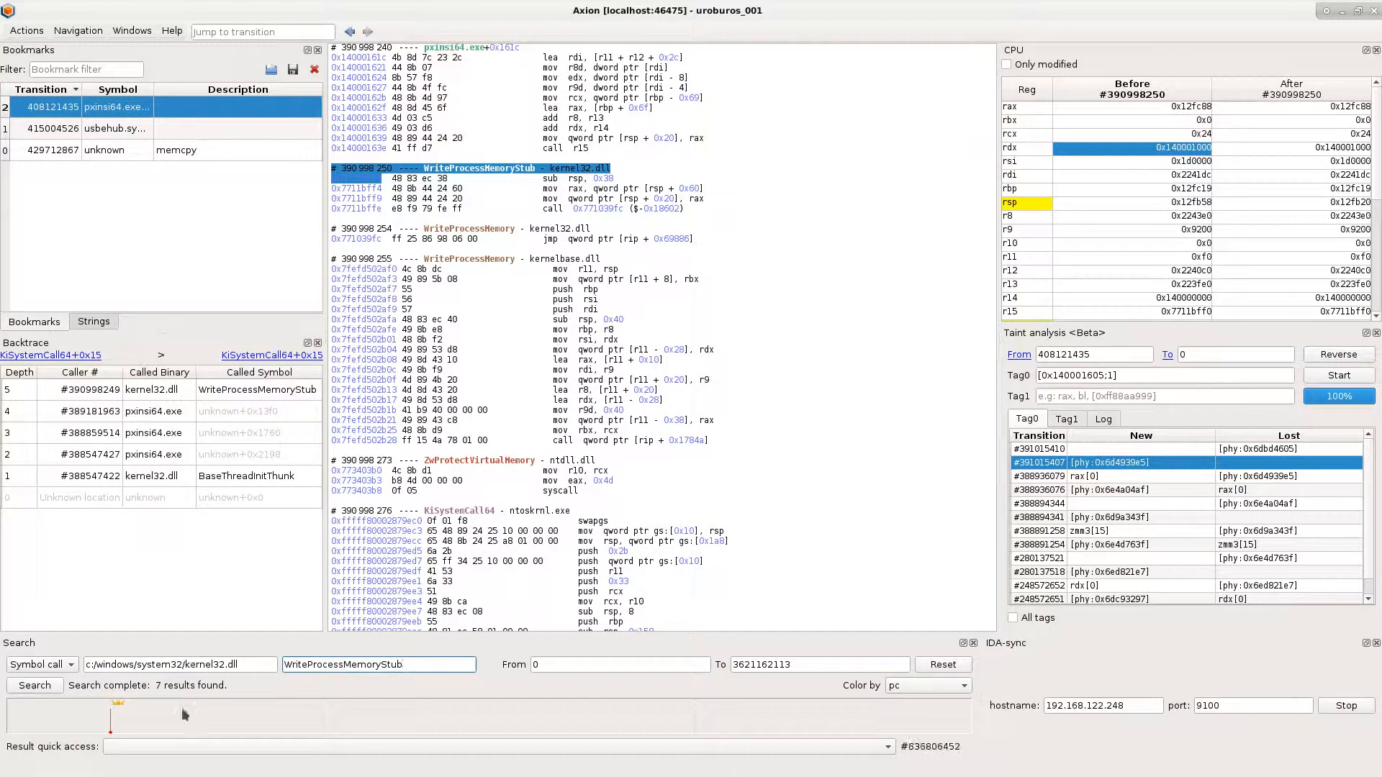
- Visit search results #390988246, #390998250 and #391029278, comparing the WriteProcessMemoryStub destination in rdx and source in r8
click(191, 746)
click(243, 677)
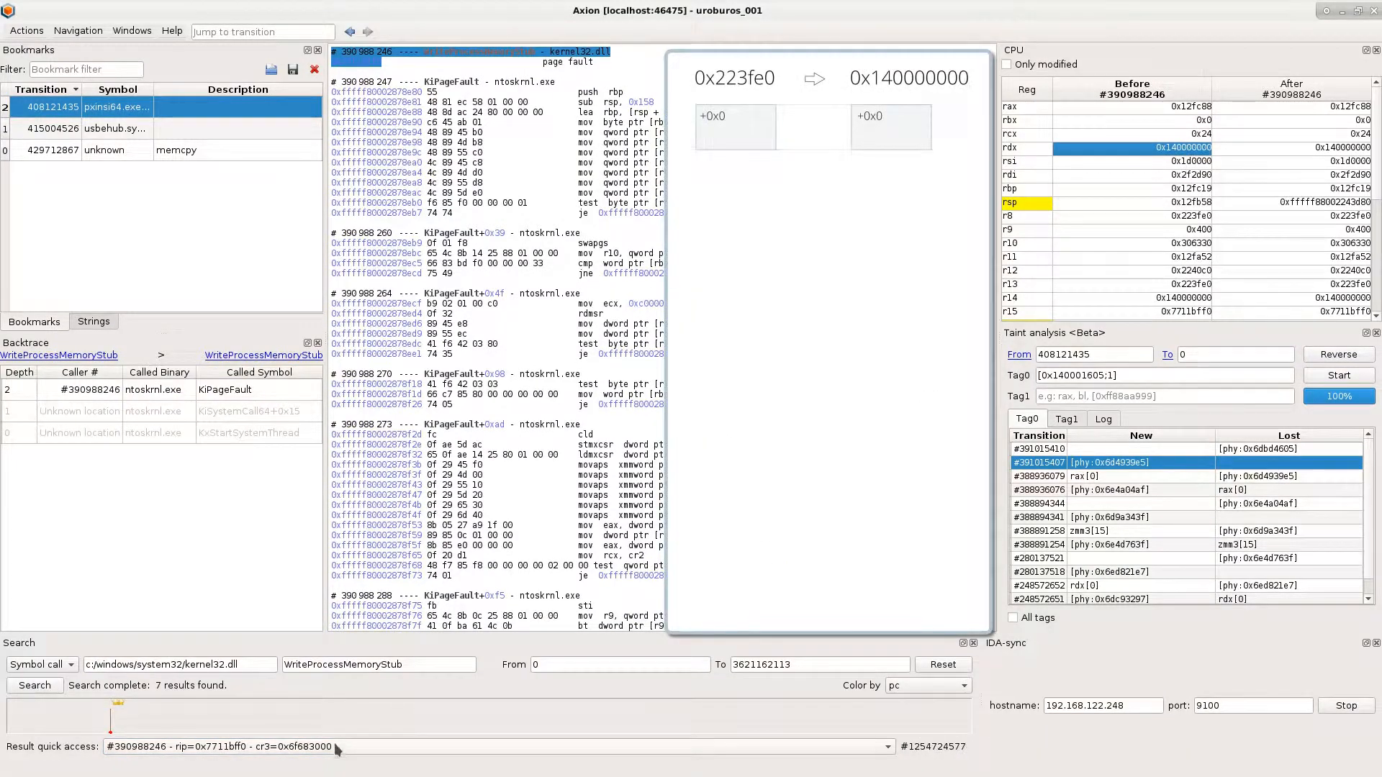
click(337, 748)
click(216, 689)
click(1183, 149)
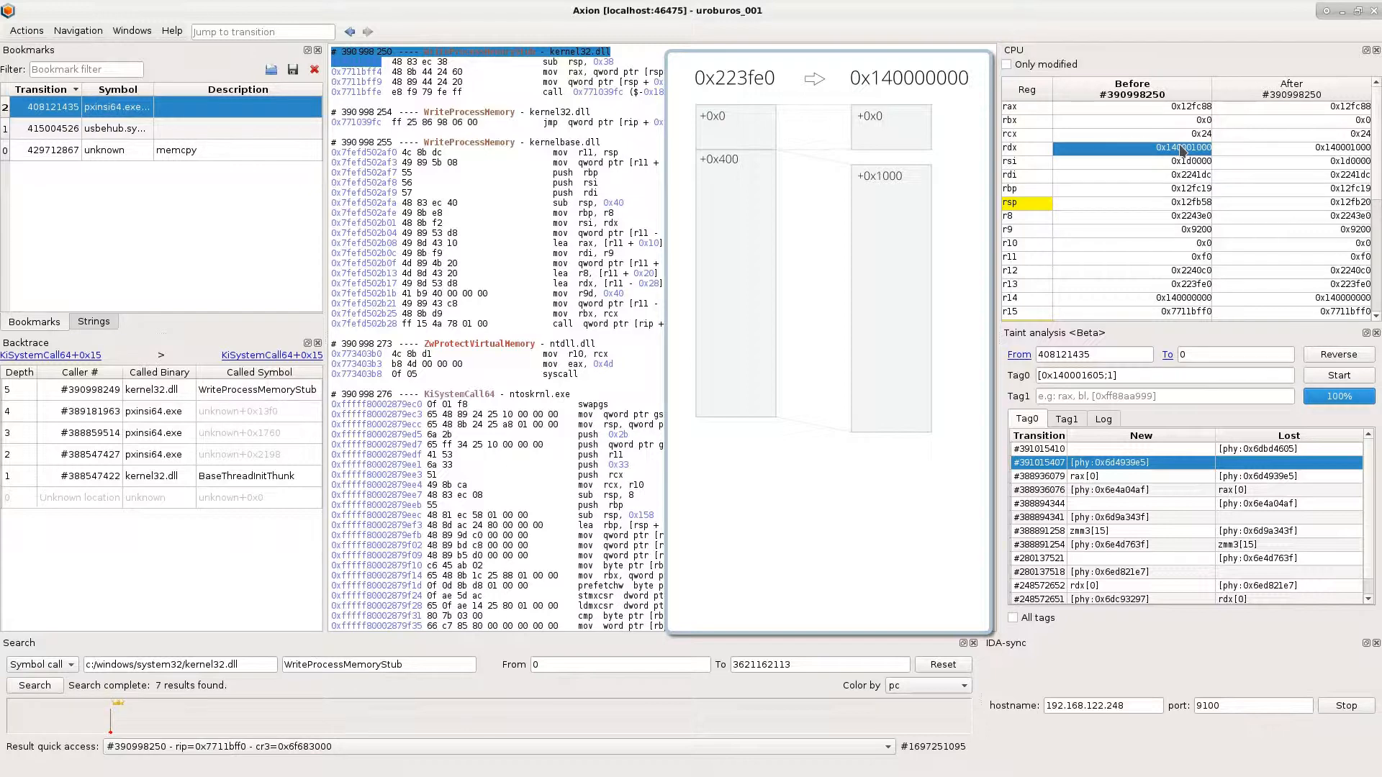
click(395, 747)
click(352, 721)
click(1196, 148)
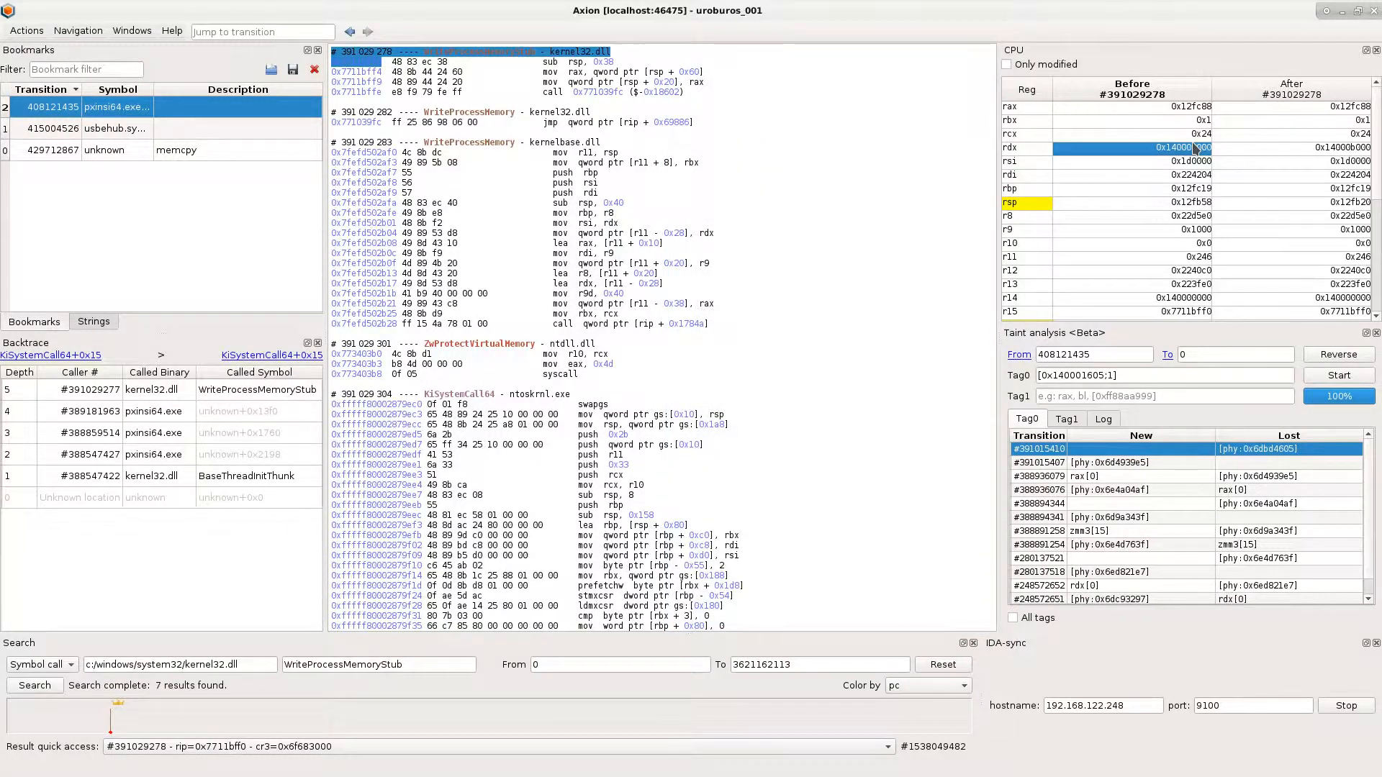
click(1167, 216)
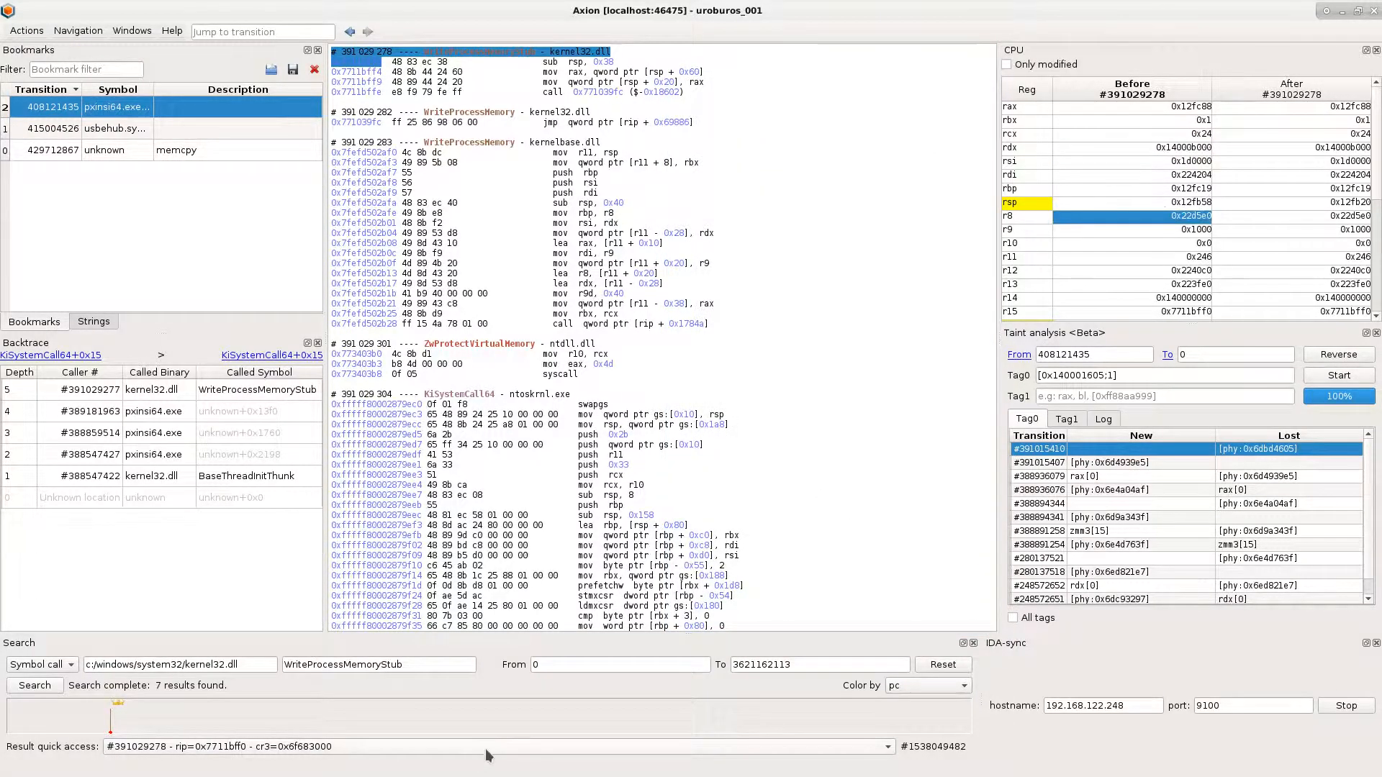
- Return to result #390988246, open a hex dump at the address in r8, dock it with the taint analysis, and select its visible MZ header rows
click(487, 755)
click(469, 683)
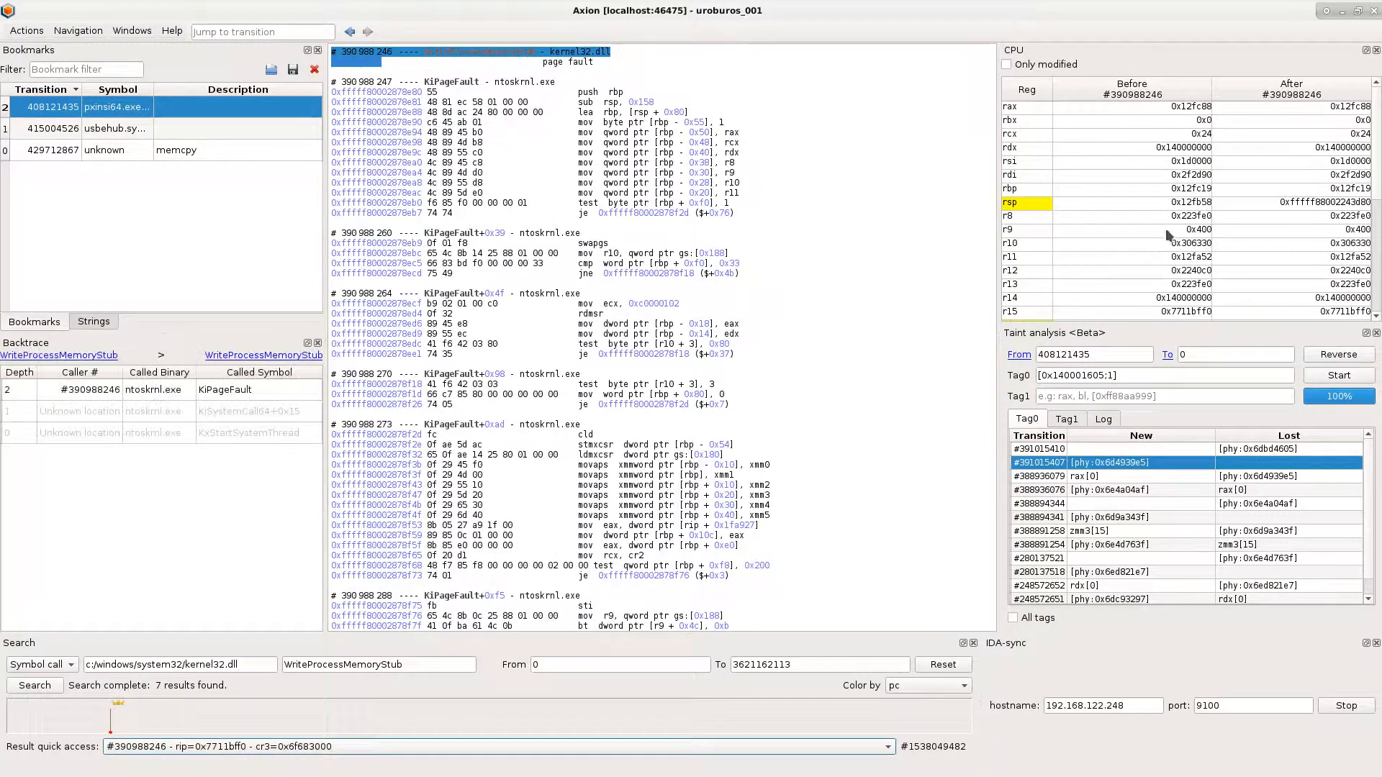
right_click(1177, 213)
click(1204, 243)
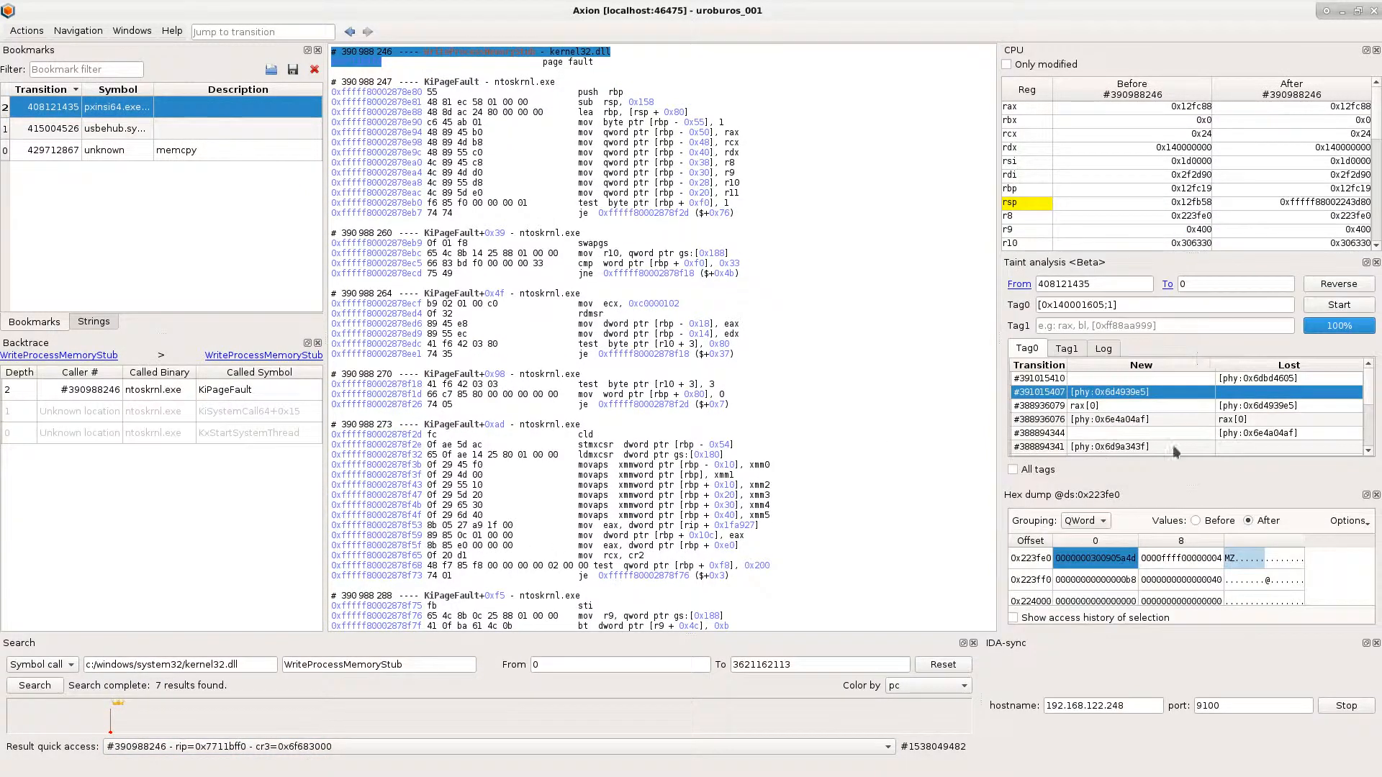
drag(1080, 496, 1090, 439)
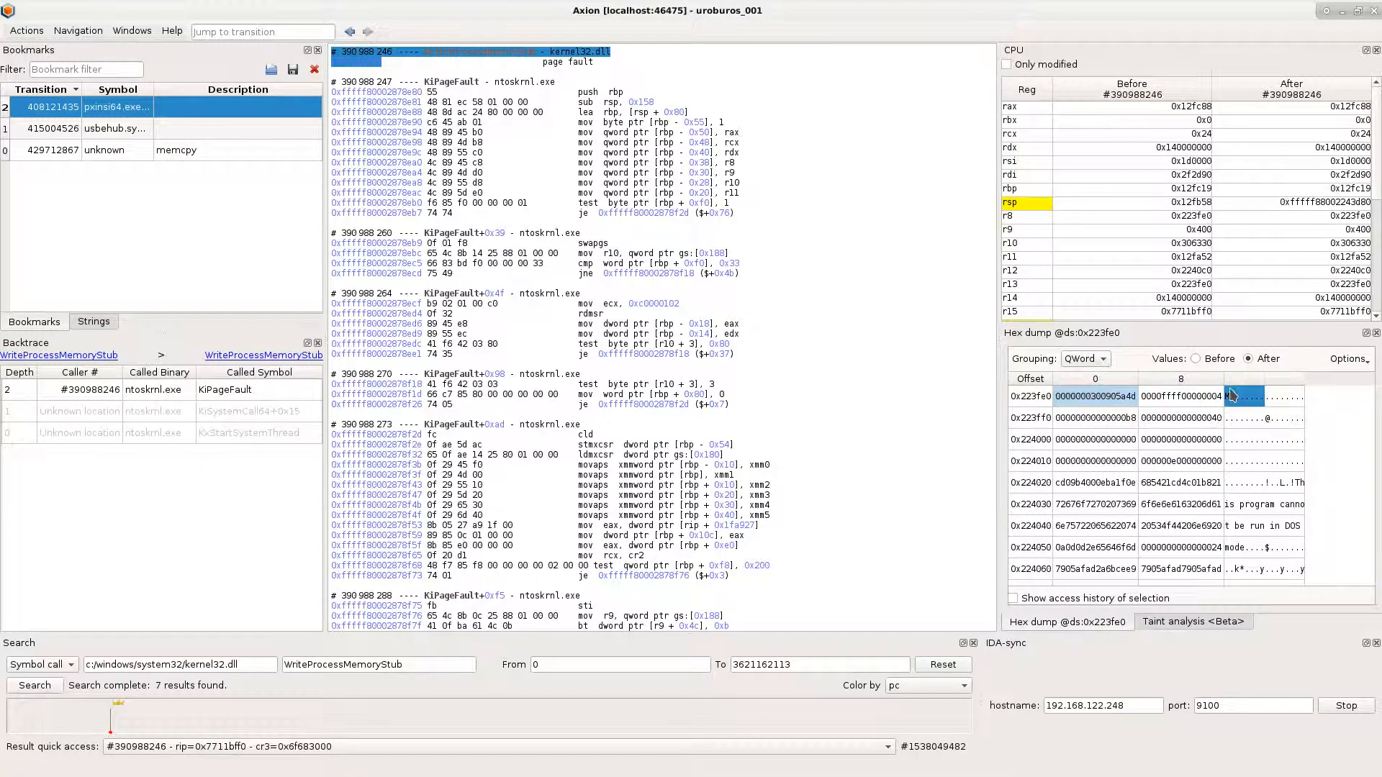
drag(1230, 395, 1301, 581)
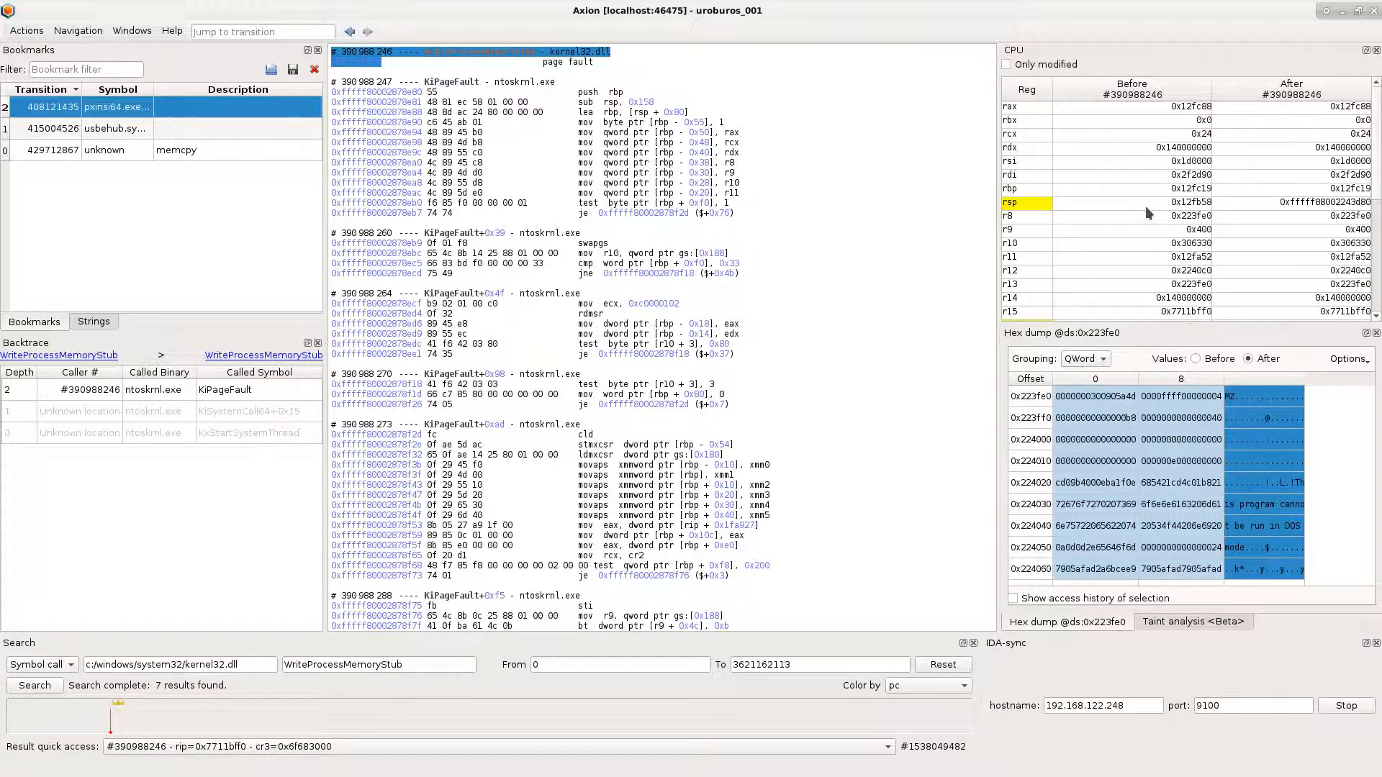
- Switch to the terminal and use dump.py to dump 0xae00 bytes from 0x223fe0 at transition 390988246 to /tmp/dump/pxinsi64.exe
key(alt+Tab)
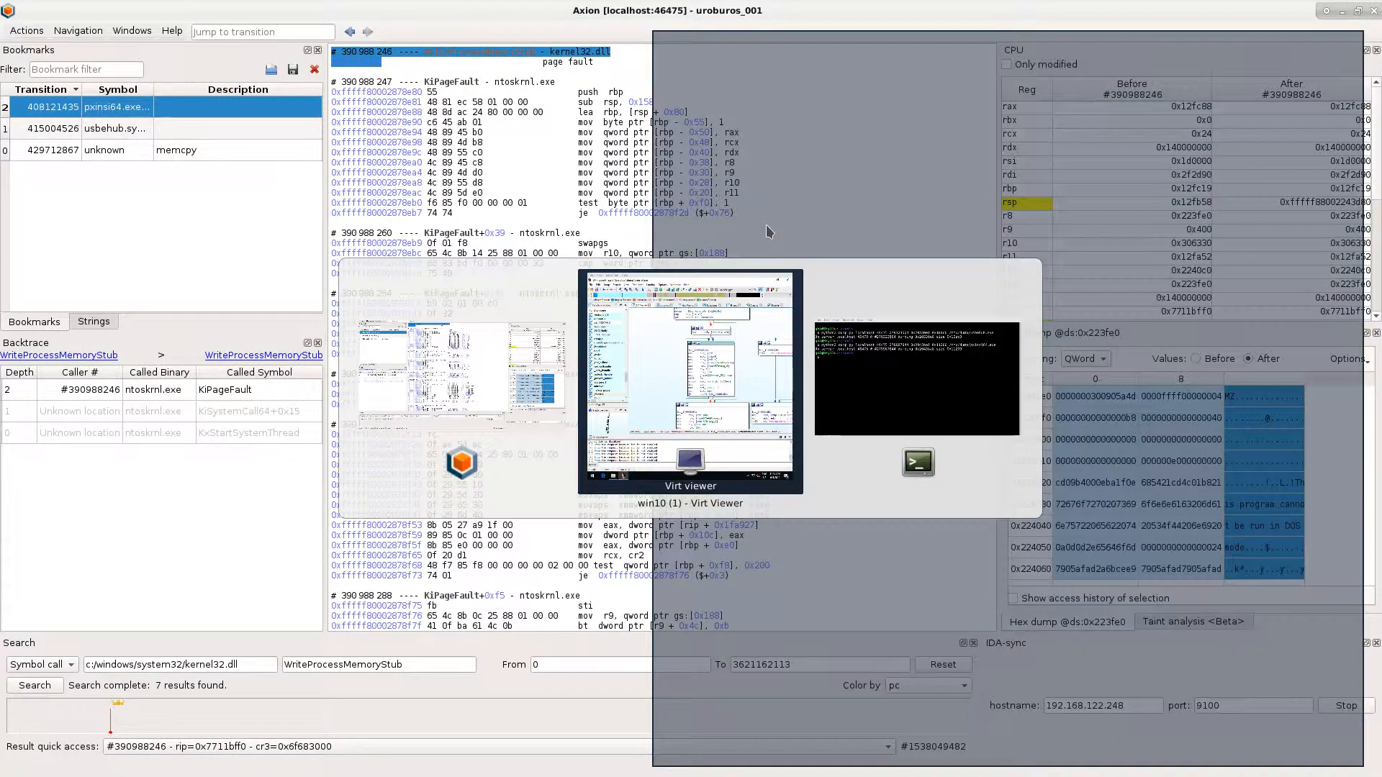
key(alt+Tab)
key(Return)
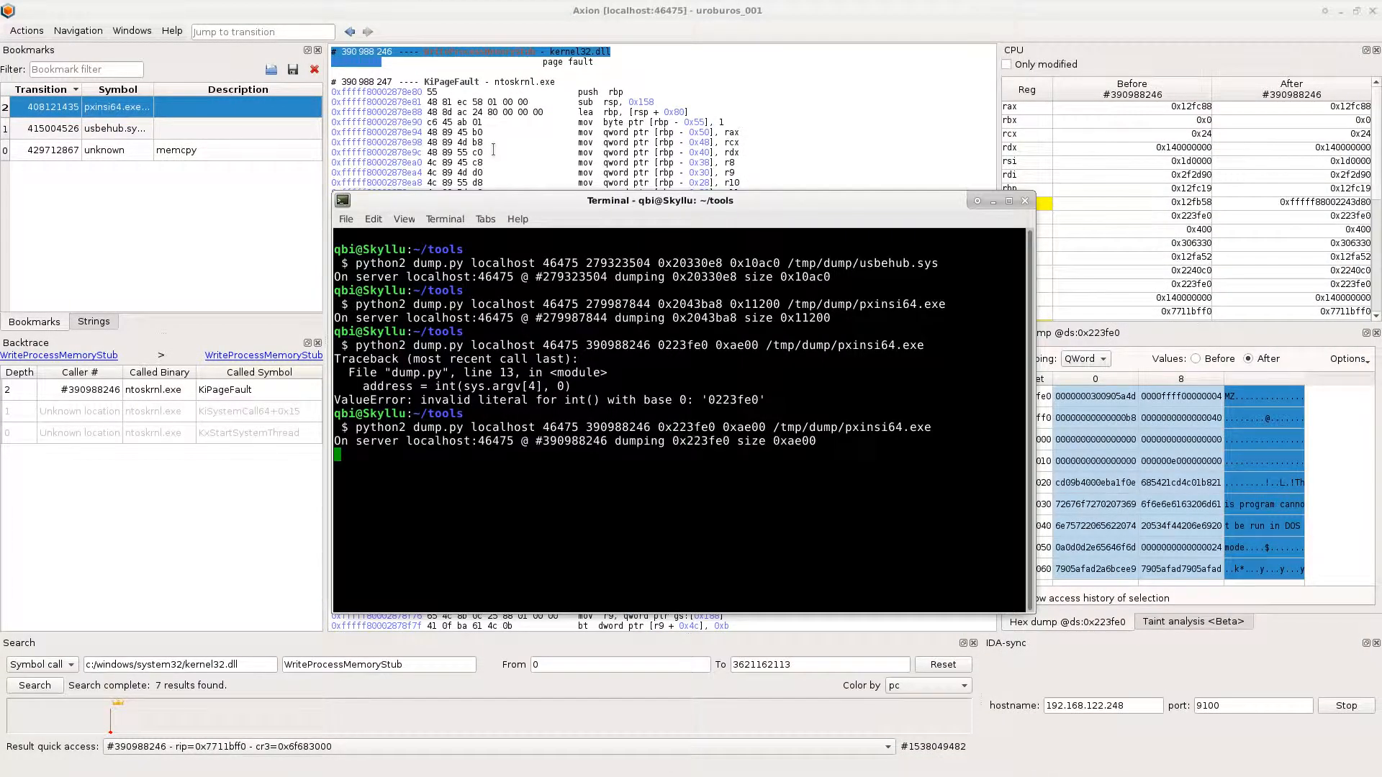
double_click(677, 426)
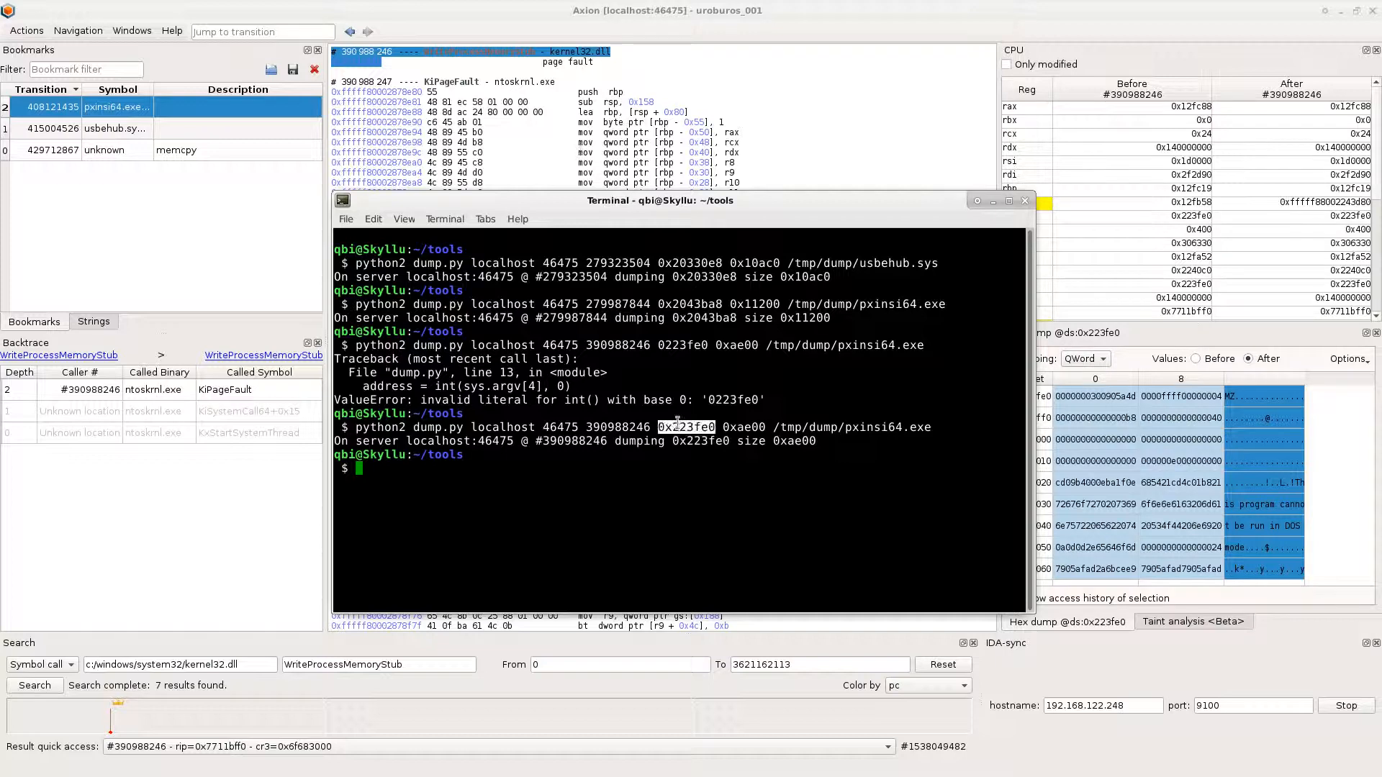
- Check the source address in r8 and size in r9 at search result #391042077 against the dump command in the terminal
click(282, 746)
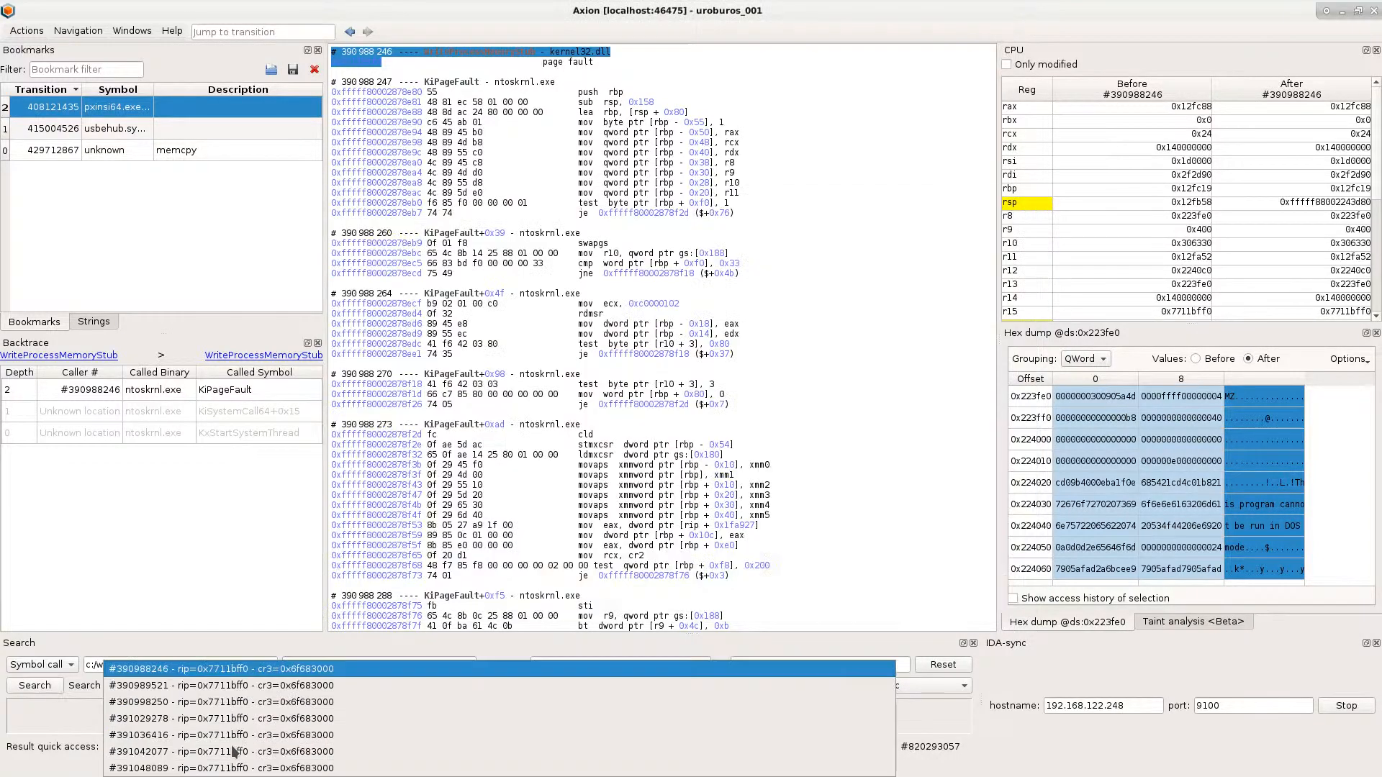
click(299, 750)
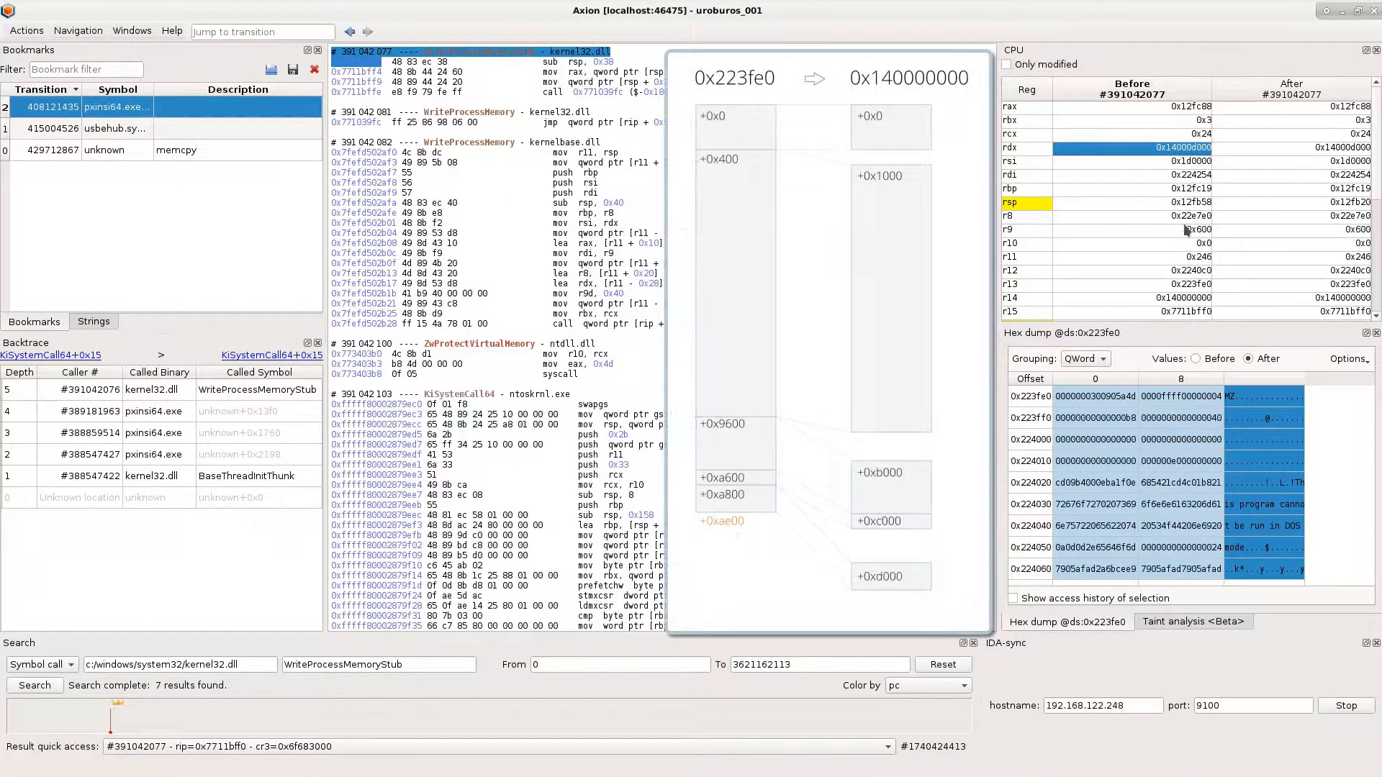
drag(1196, 216, 1198, 234)
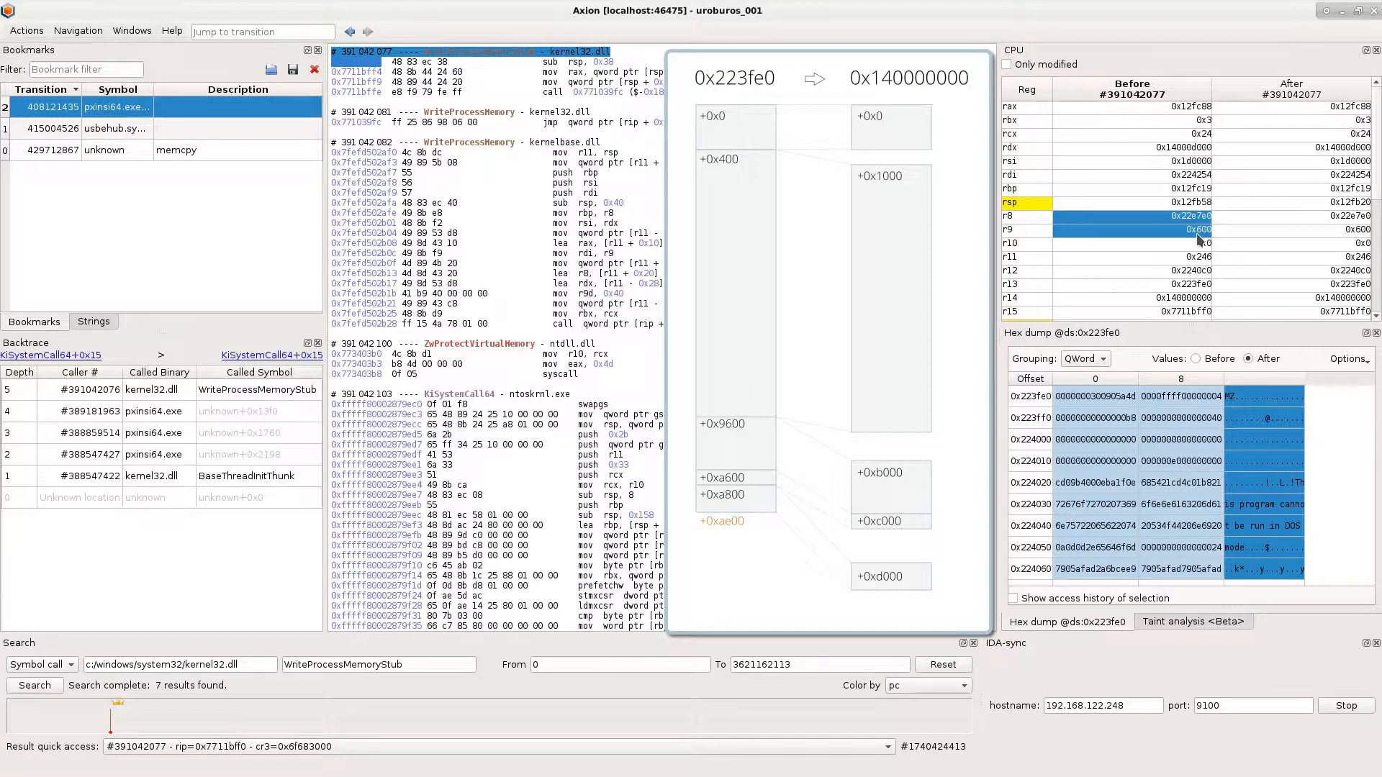
key(alt+Tab)
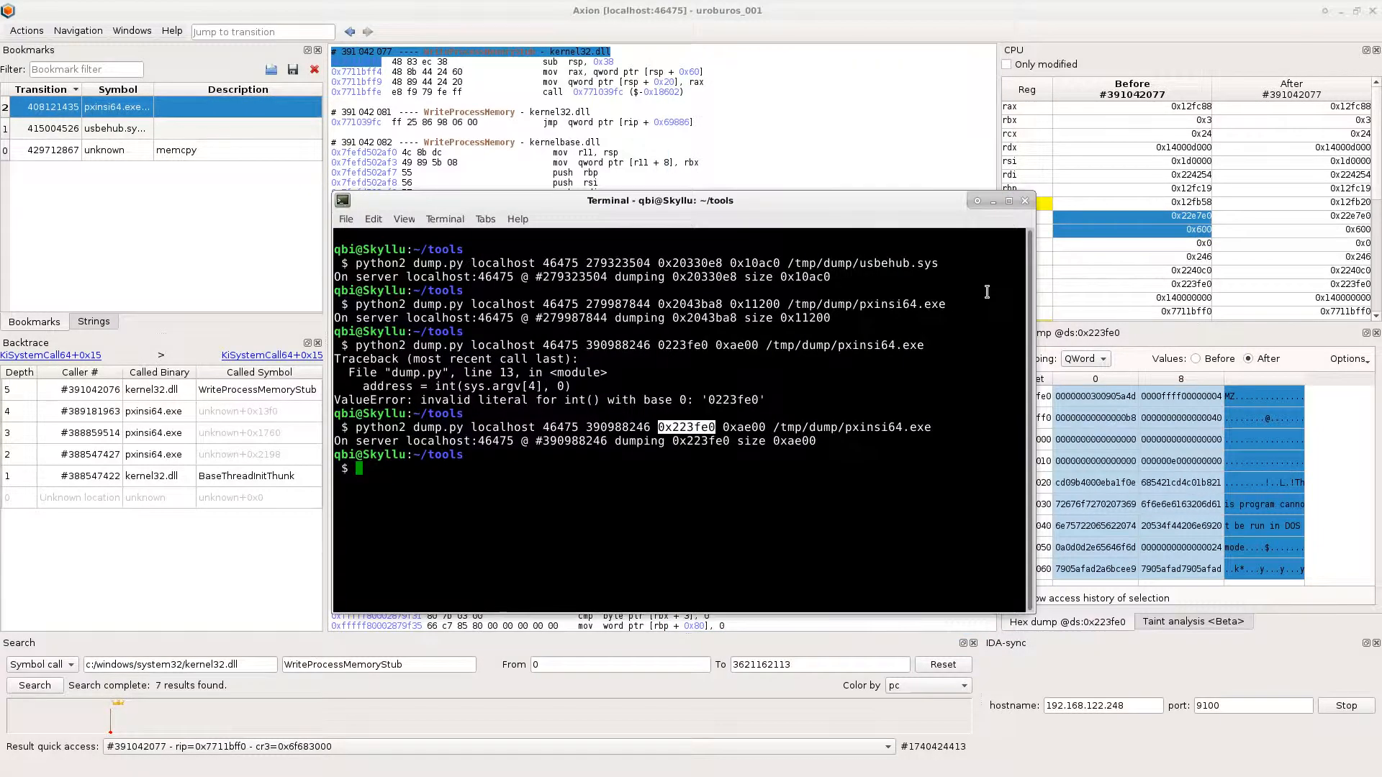
click(817, 392)
click(633, 162)
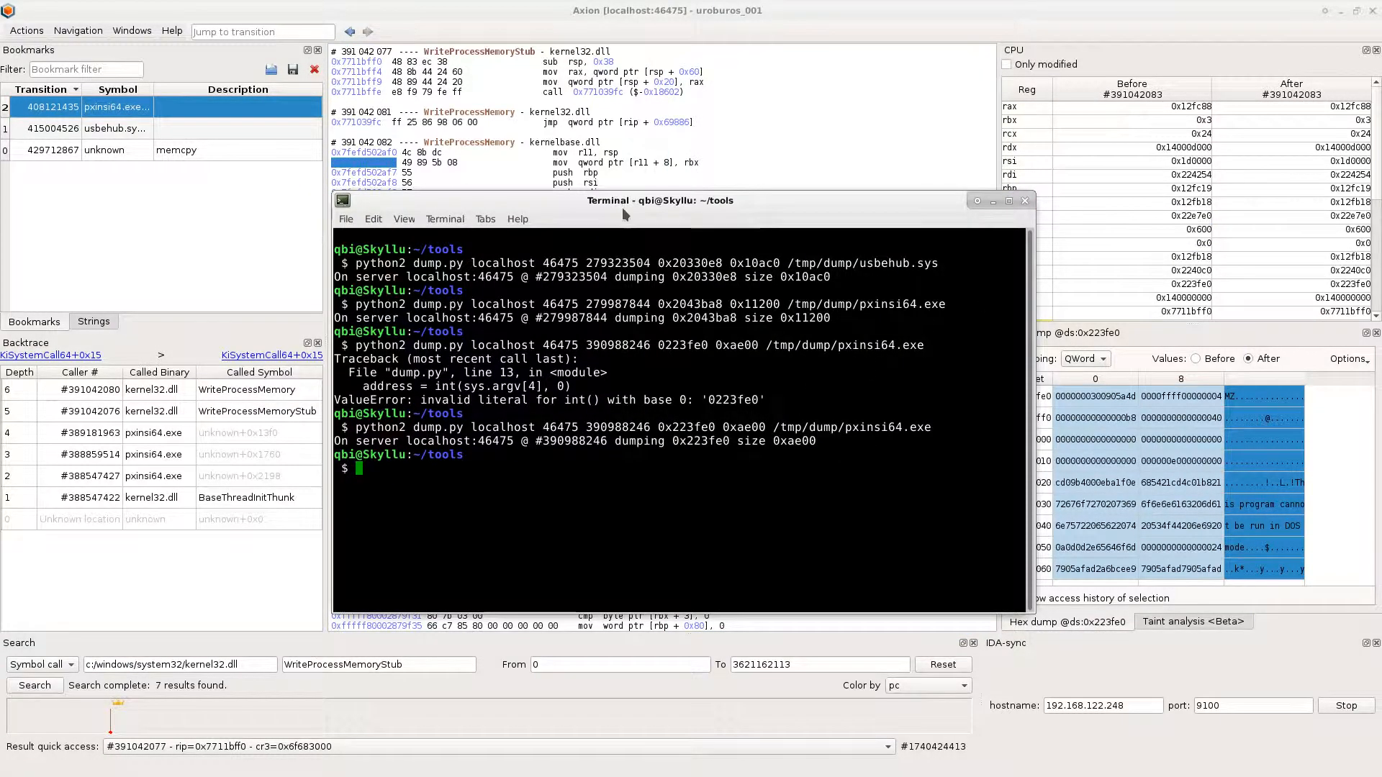
- Switch to IDA in the win10 virtual machine and load the new pxinsi64.exe from the dump folder with the default options
key(alt+Tab)
key(alt+Tab)
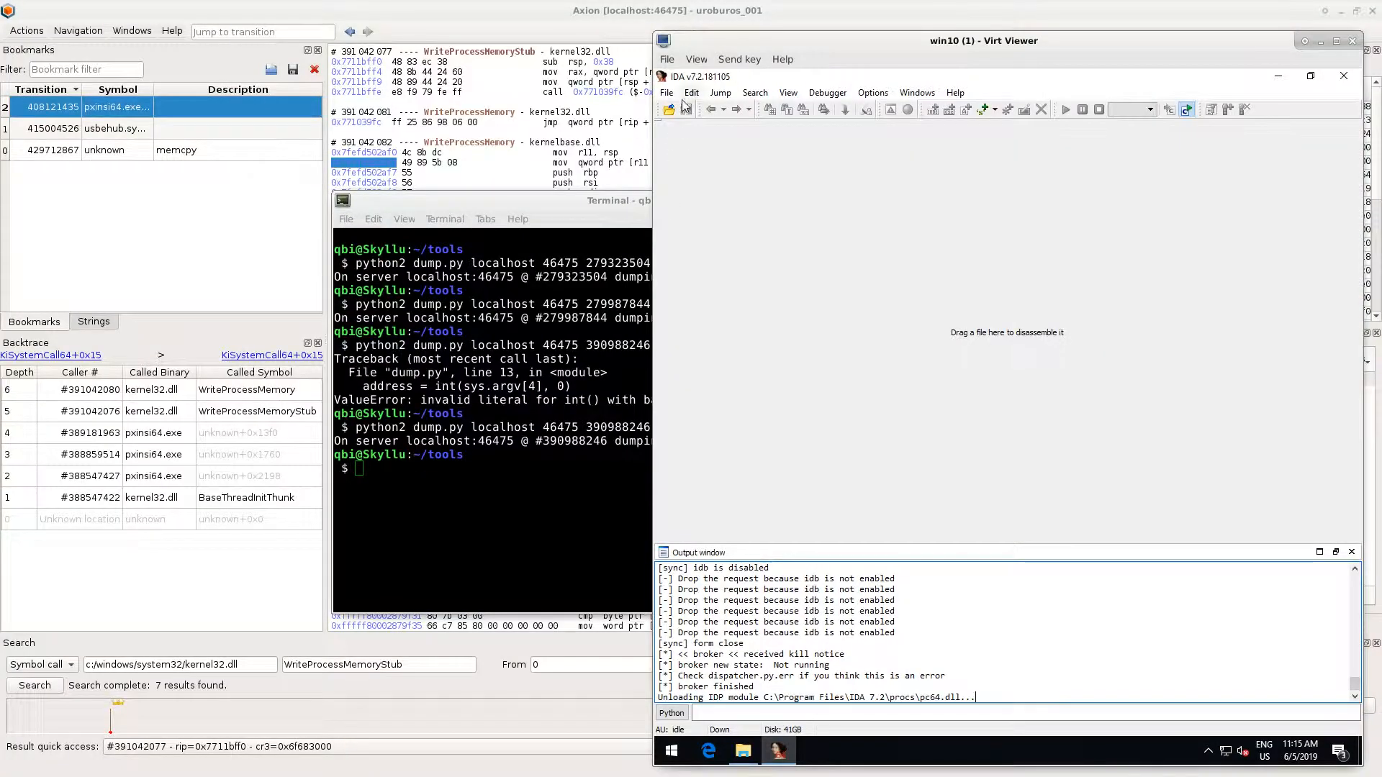
click(670, 109)
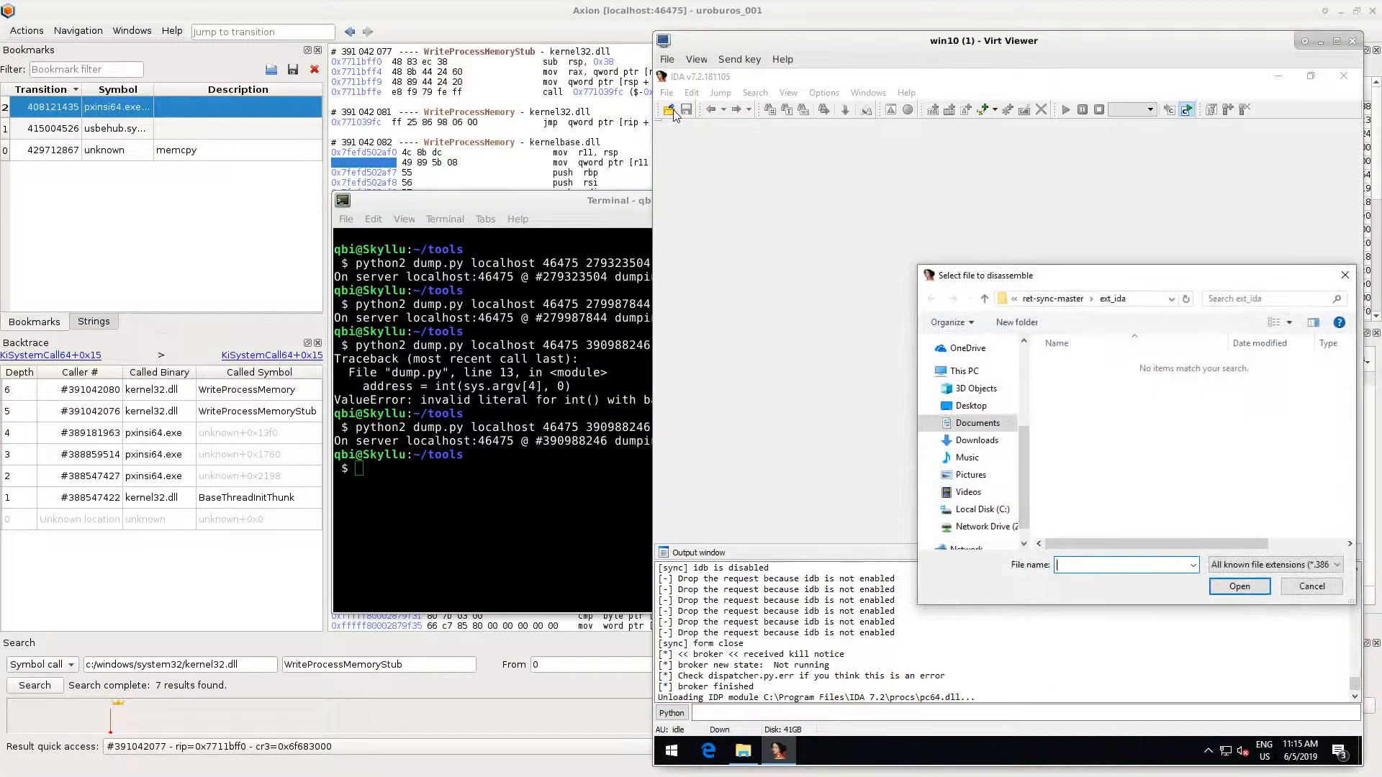
scroll(1023, 437, up, 2)
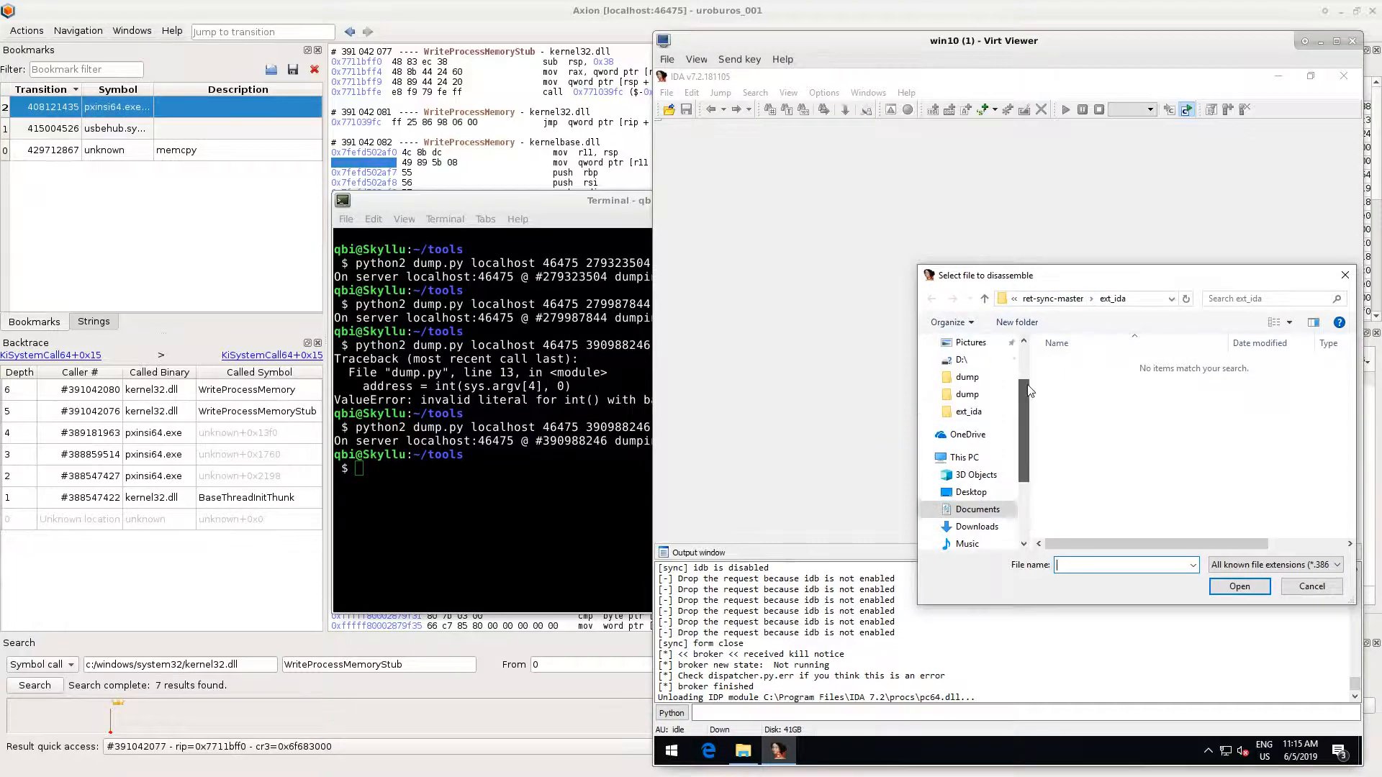
click(971, 418)
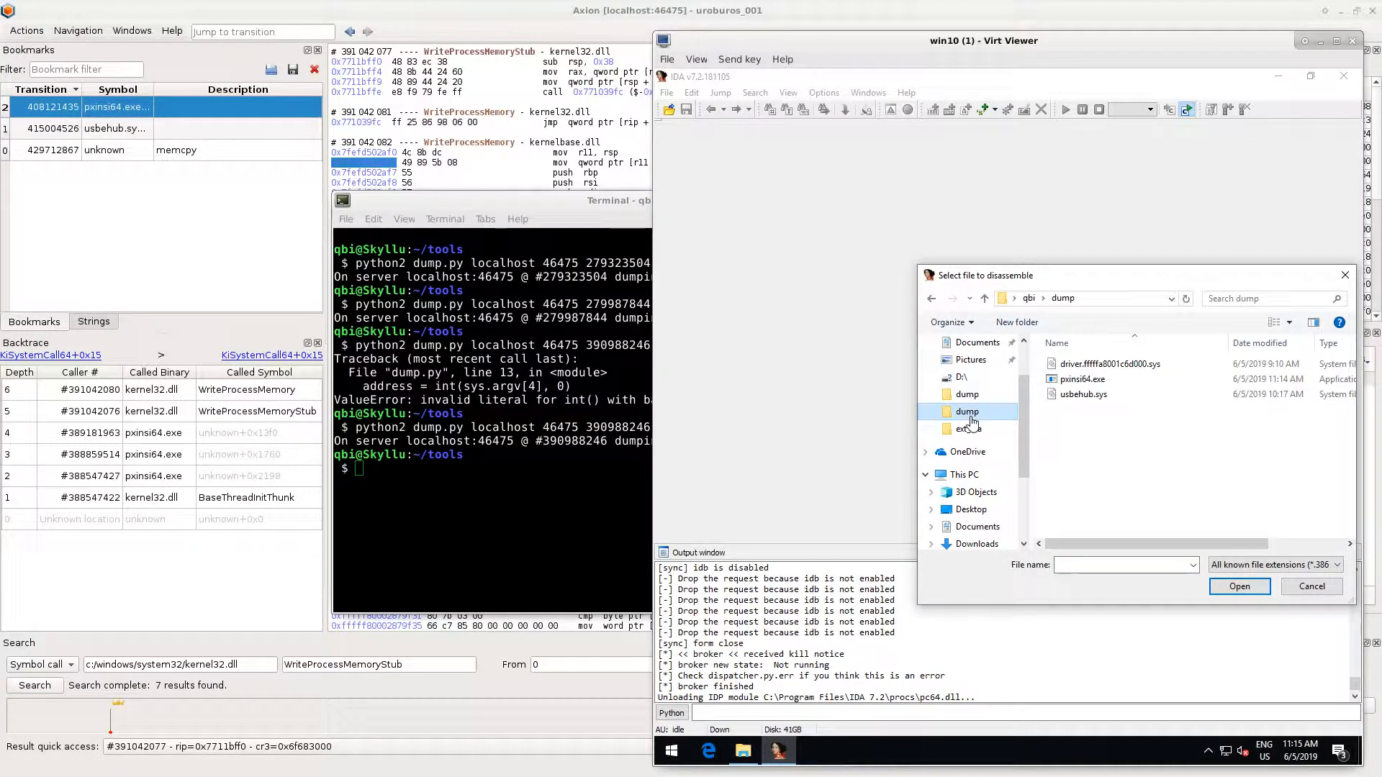
double_click(1082, 379)
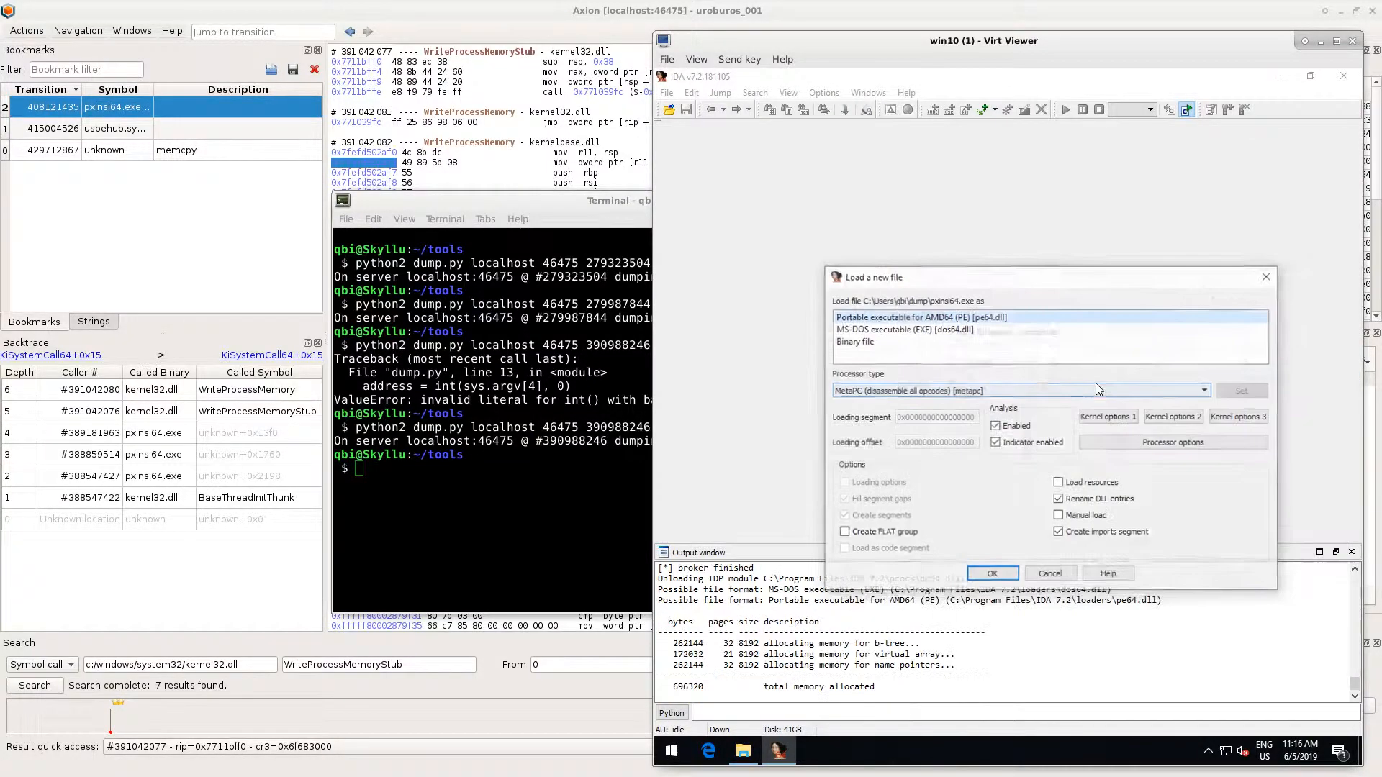
click(992, 574)
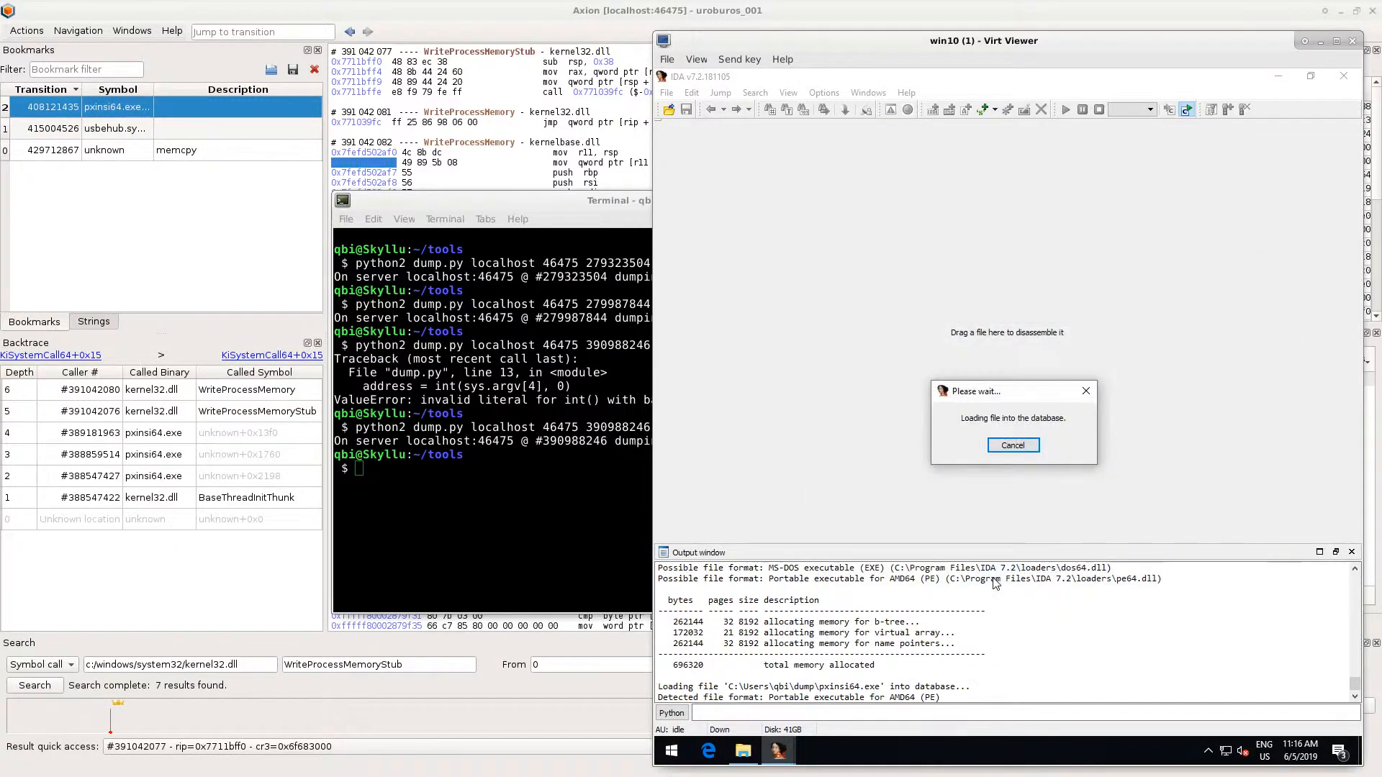
- Run the ret-sync script SyncPlugin-7-or-higher.py from the ext_ida folder in IDA, then return to the disassembly graph
click(667, 97)
click(705, 173)
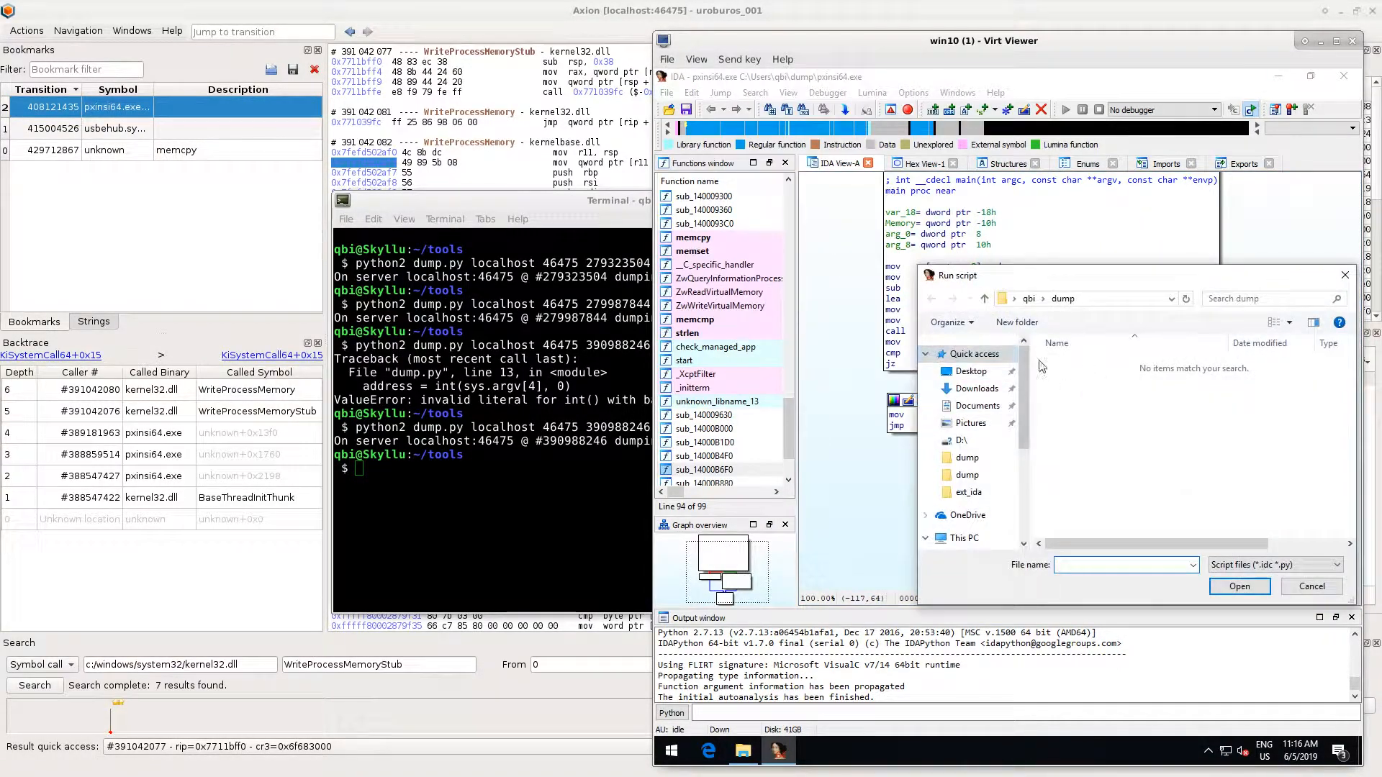
click(969, 493)
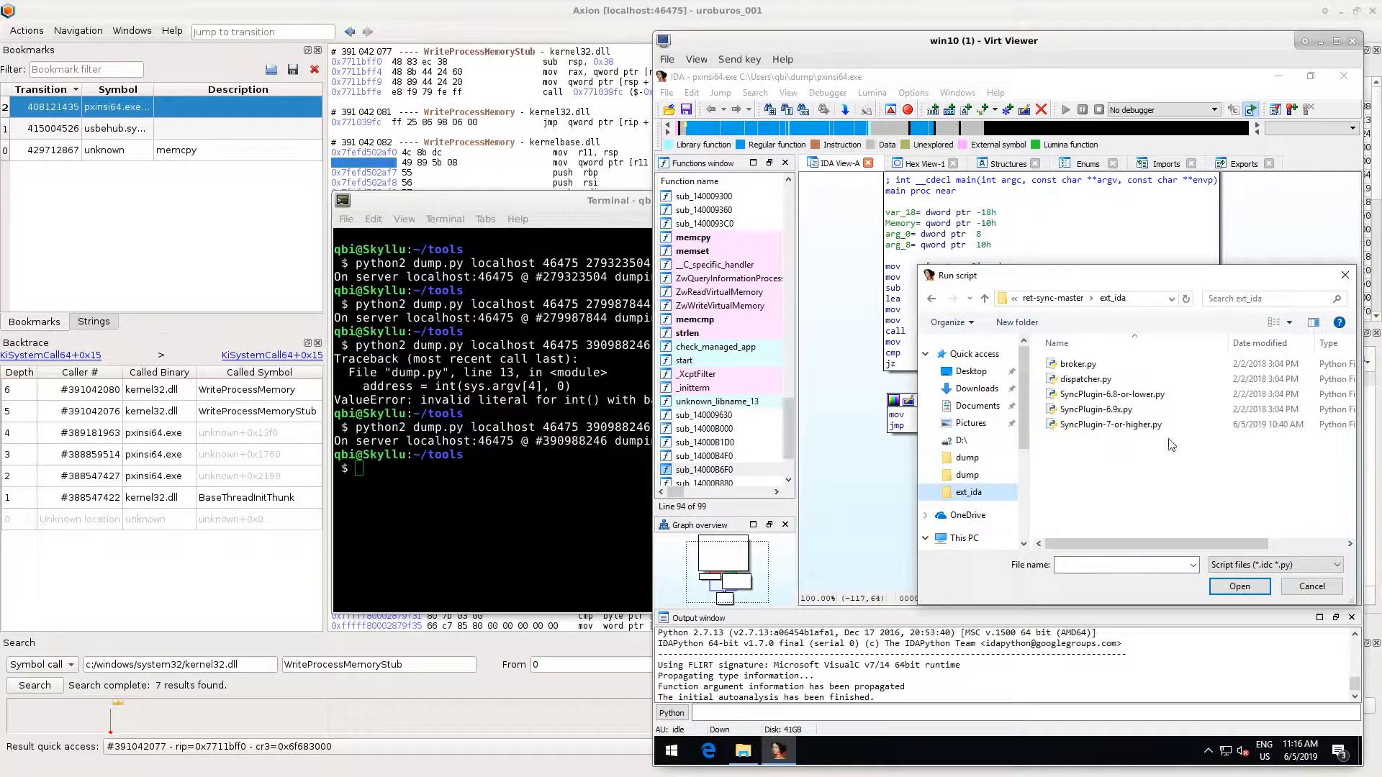
double_click(1126, 426)
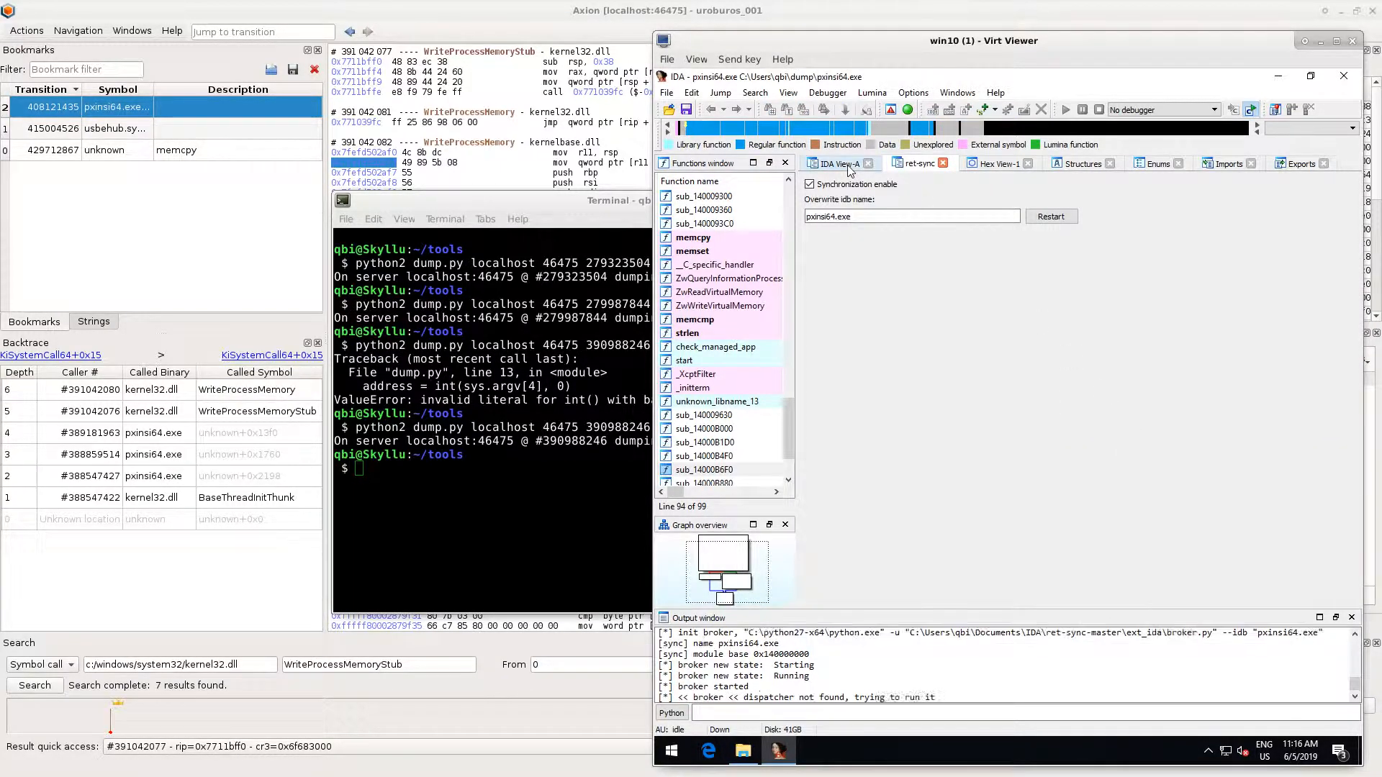
click(847, 167)
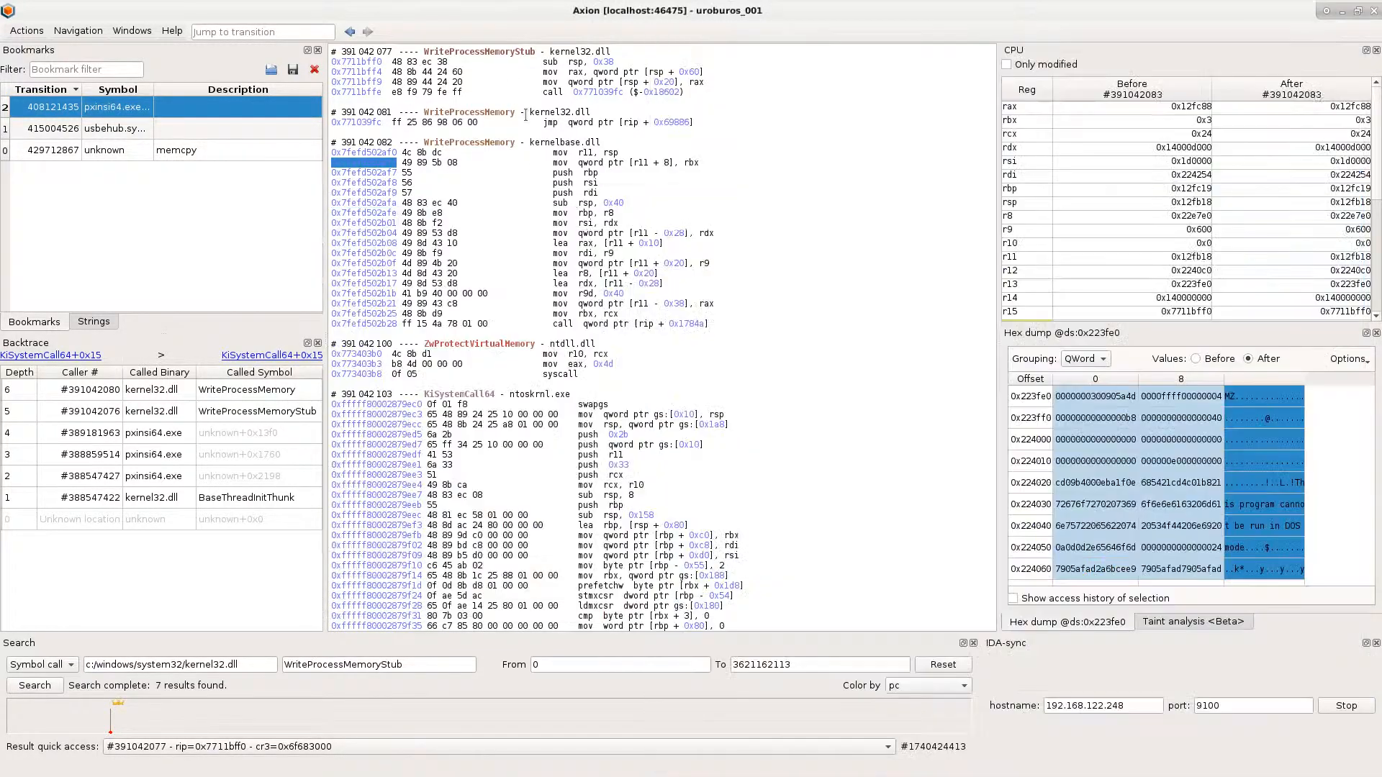
- Switch to Axion, restart the IDA-sync connection on port 9100, and jump to the pxinsi64.exe bookmark at transition 408121435
click(594, 188)
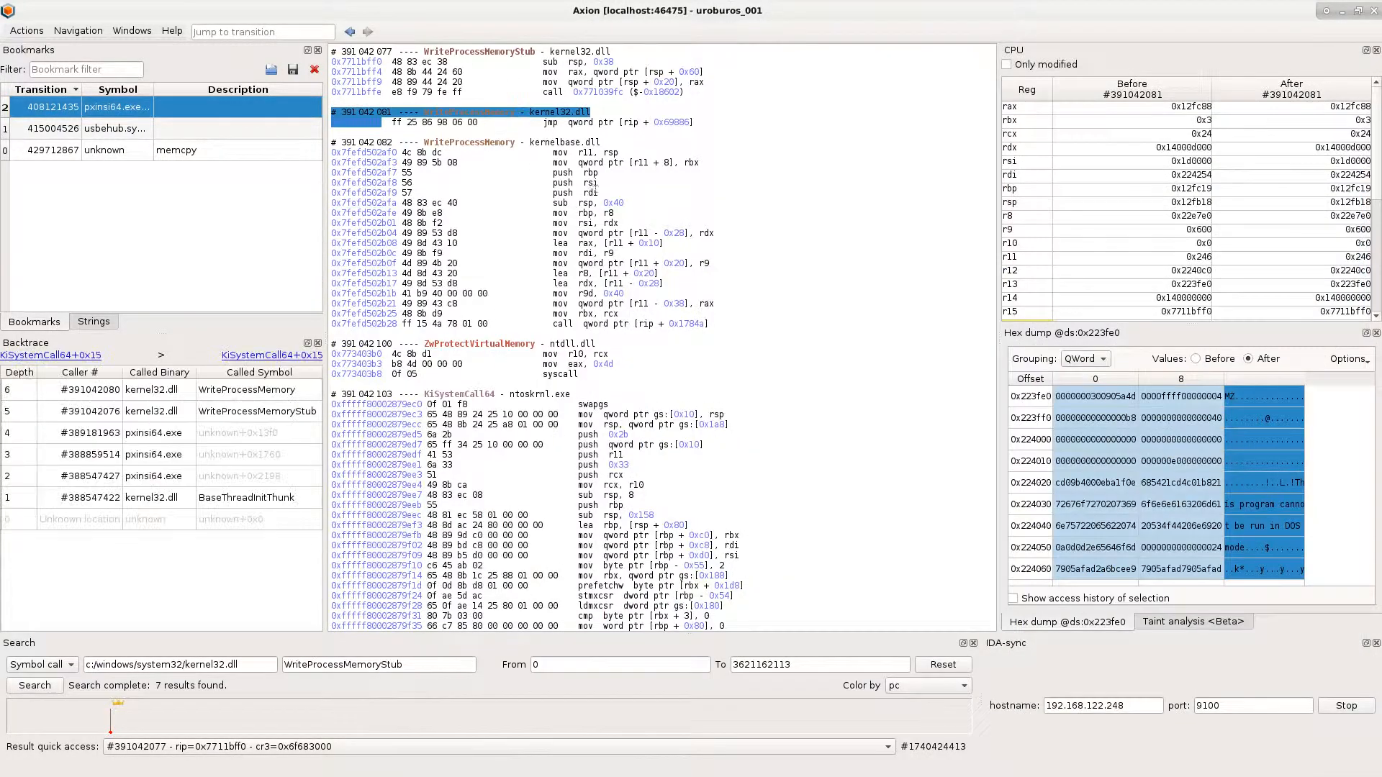
double_click(1346, 706)
double_click(125, 109)
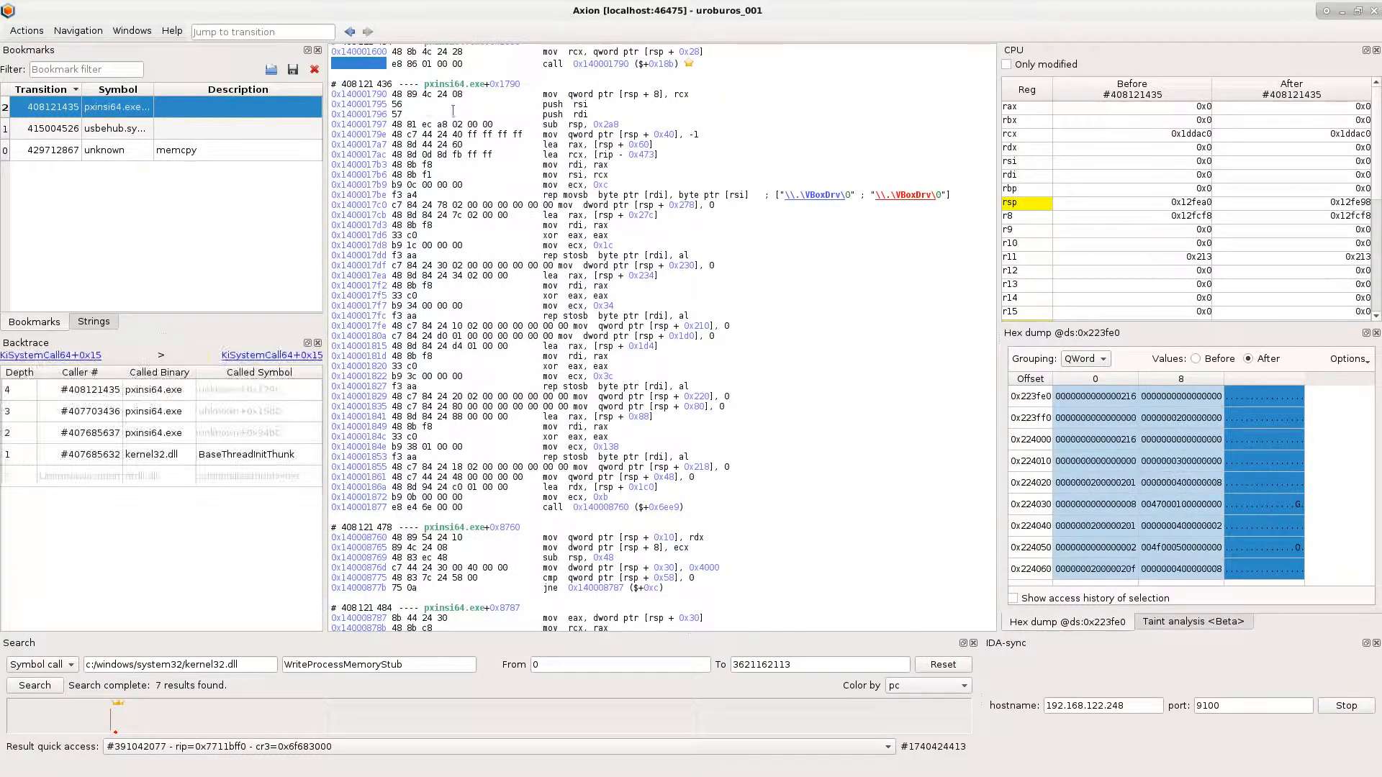
- Bring the win10 virtual machine window with IDA back to the front and keep it always on top
key(alt+Tab)
right_click(892, 47)
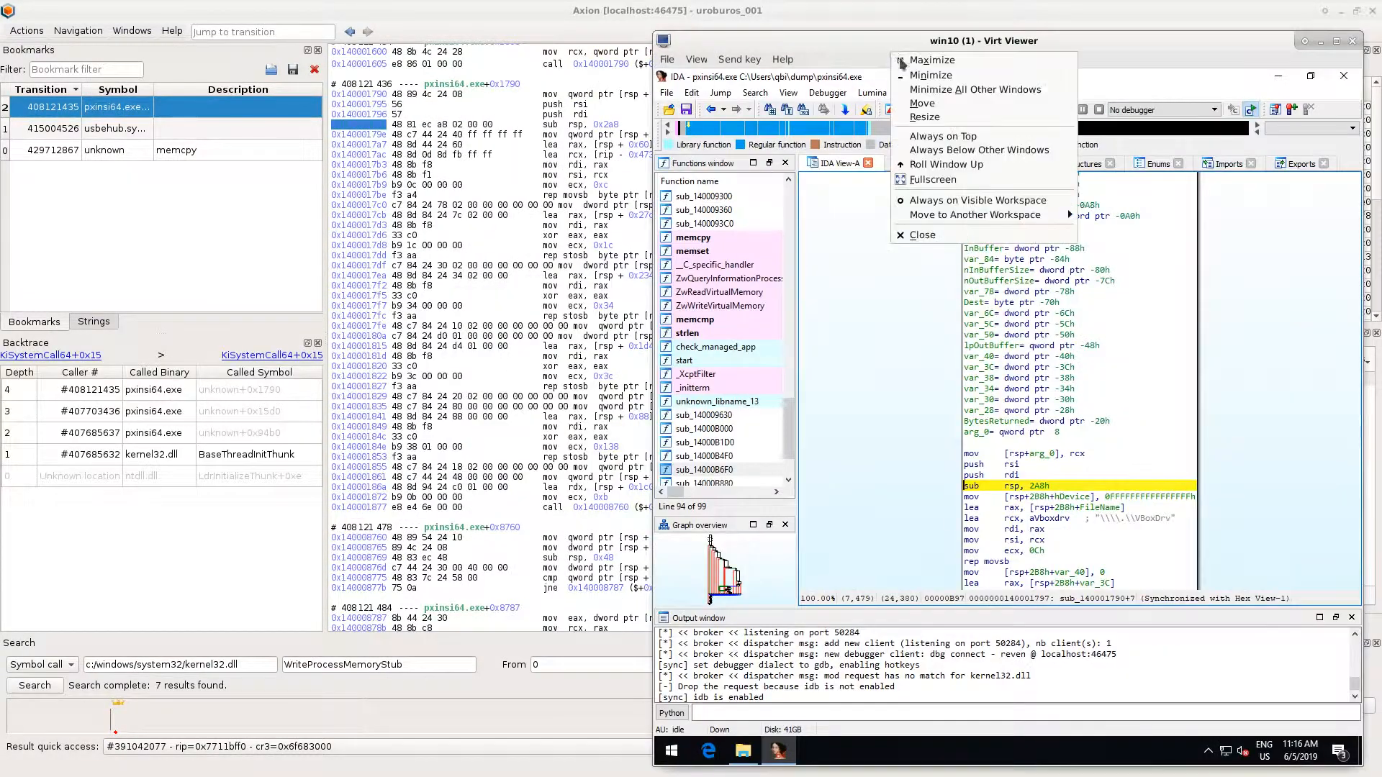
click(948, 136)
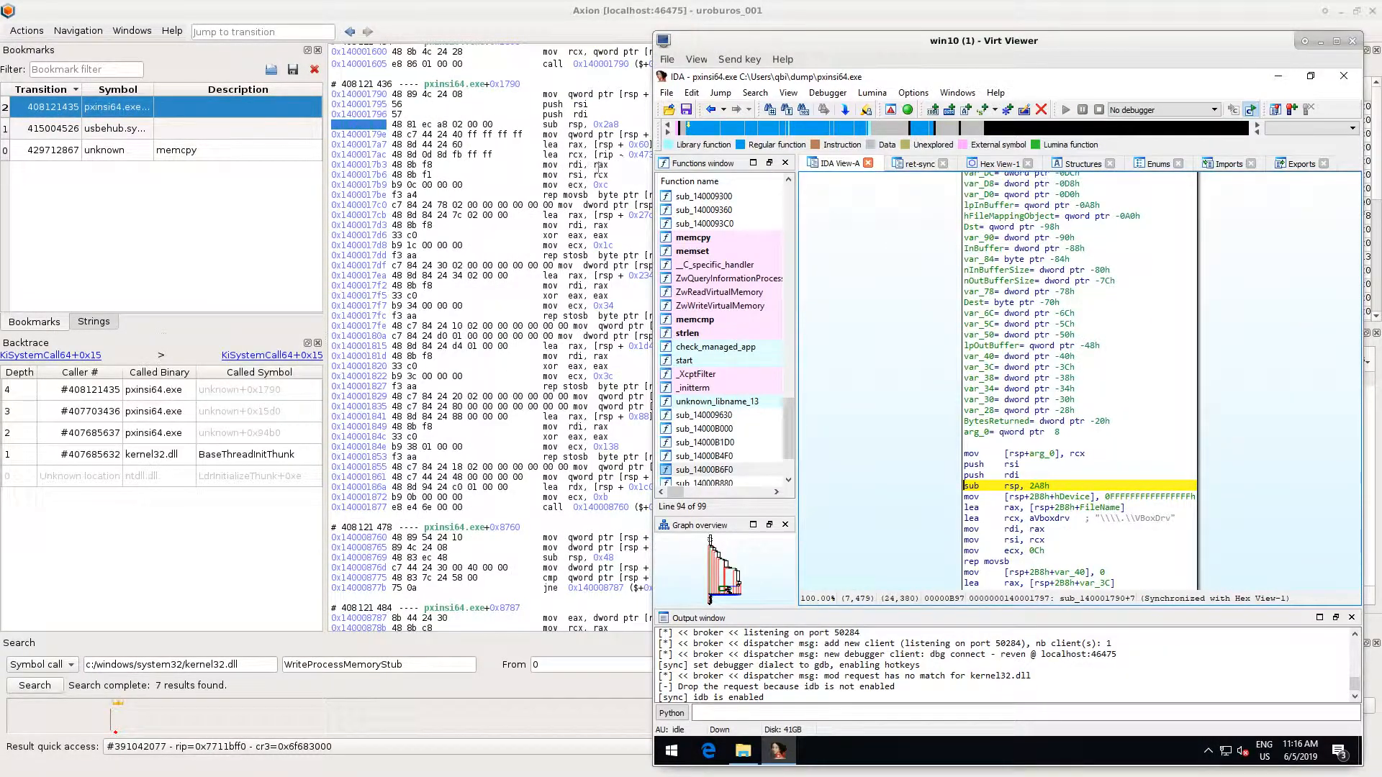
- Select several instructions in Axion's pxinsi64.exe+0x1790 block, including mov ecx, 0x34 and its opcode bytes, and compare them with IDA's synchronised position
click(579, 264)
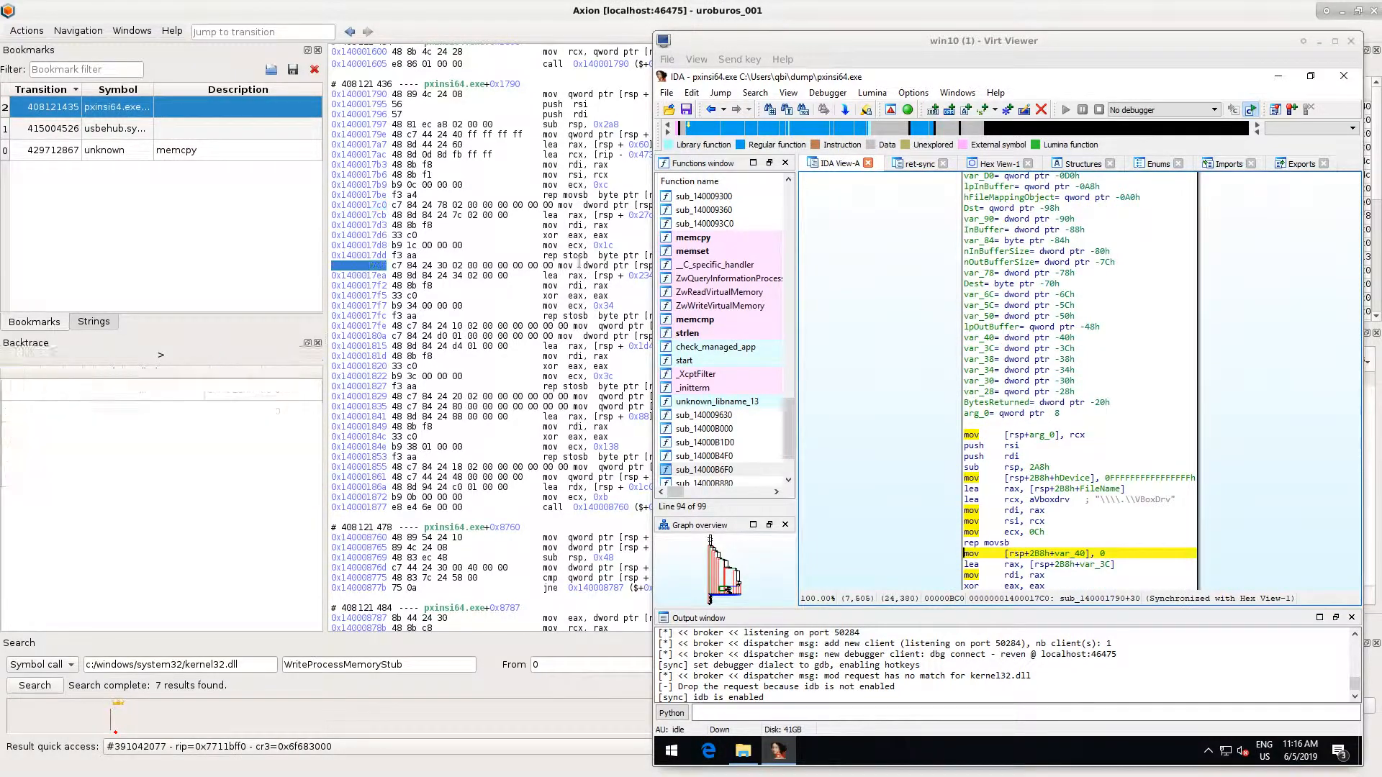
click(587, 314)
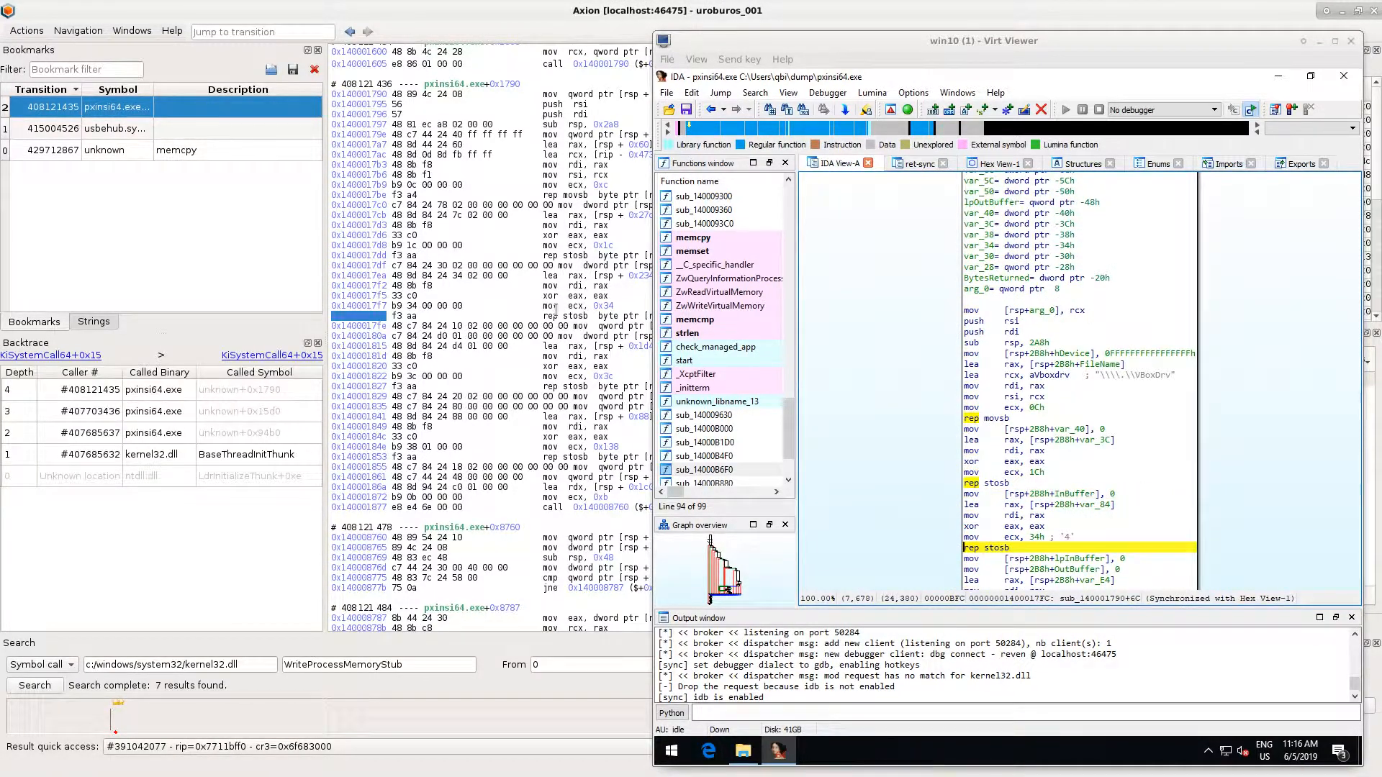
drag(616, 306, 566, 306)
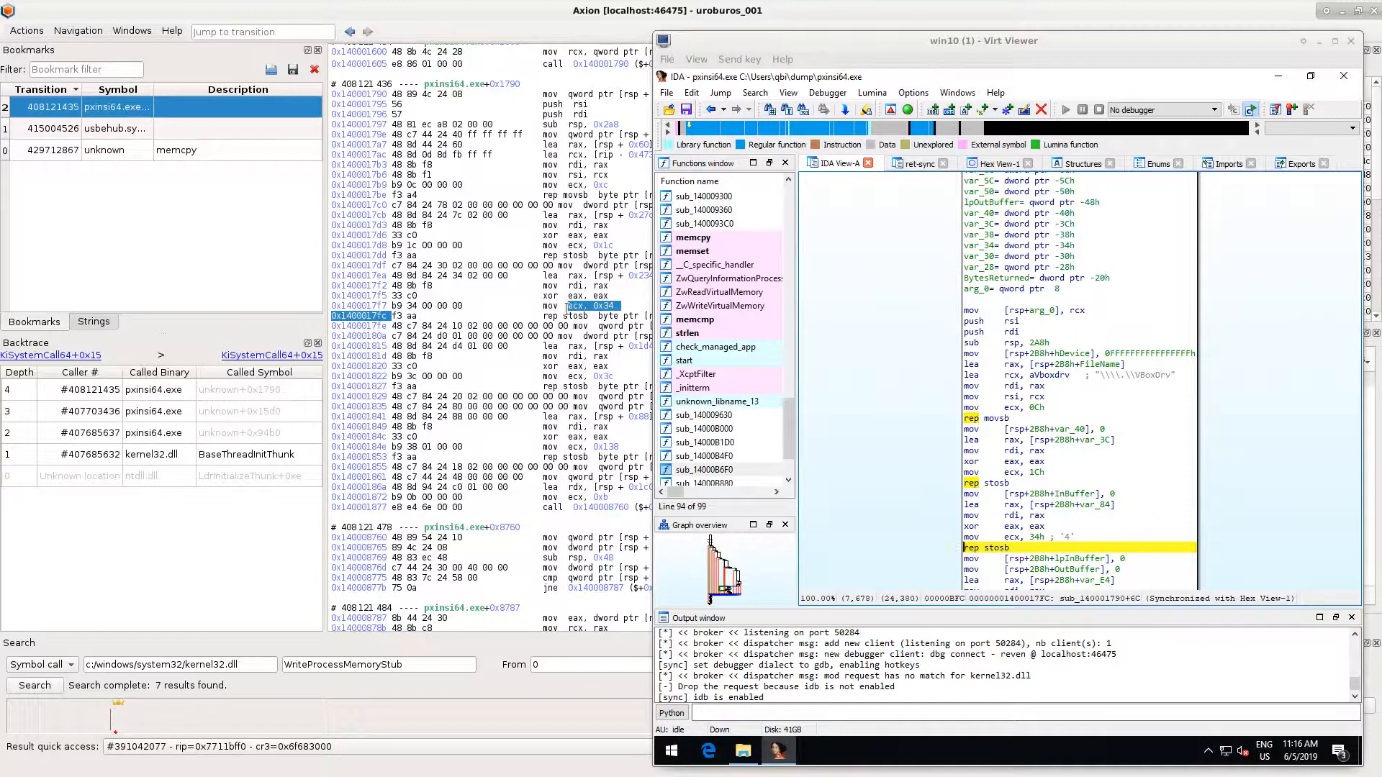
click(531, 313)
drag(392, 305, 467, 305)
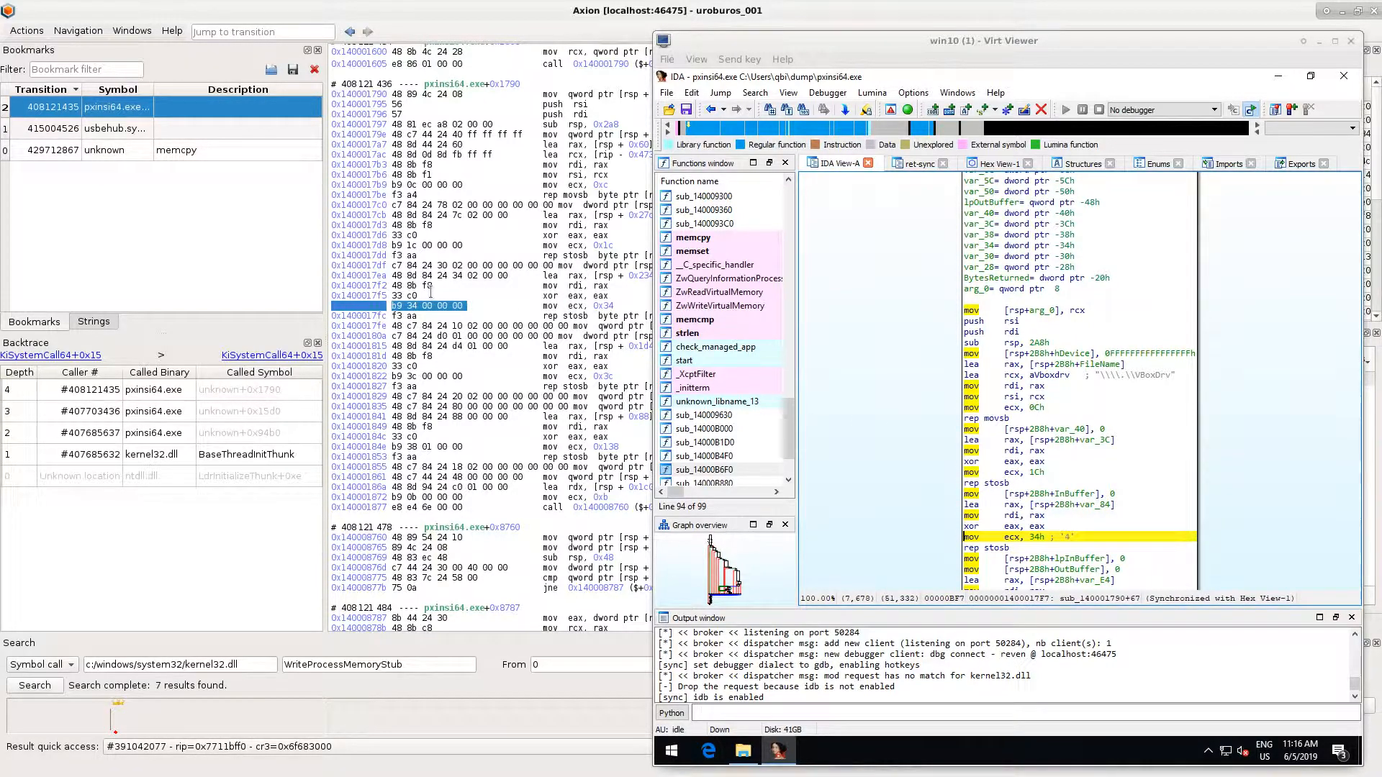